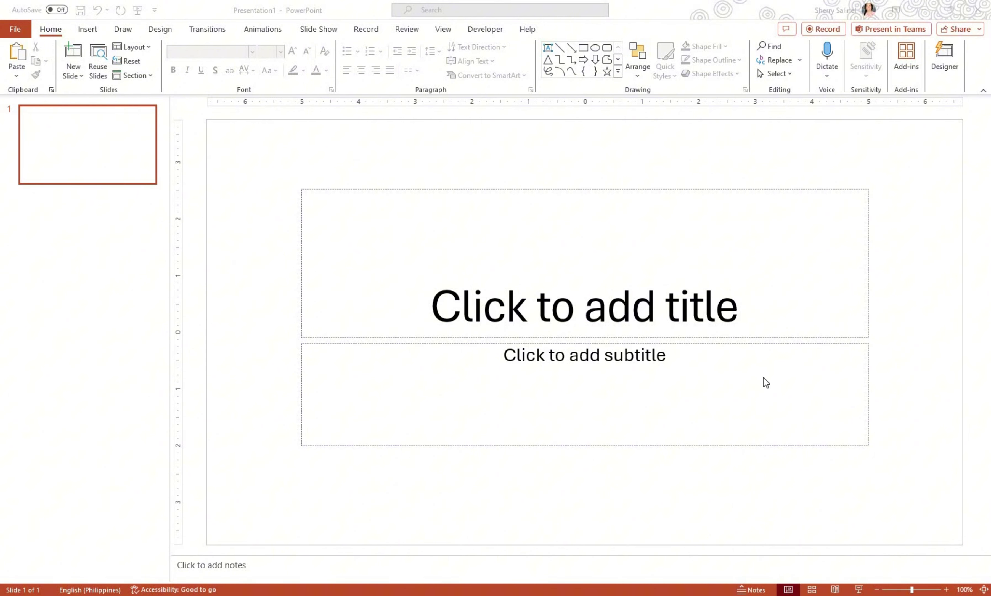
Apply the Blank layout to the slide, removing its title and subtitle placeholders.
left_click(136, 47)
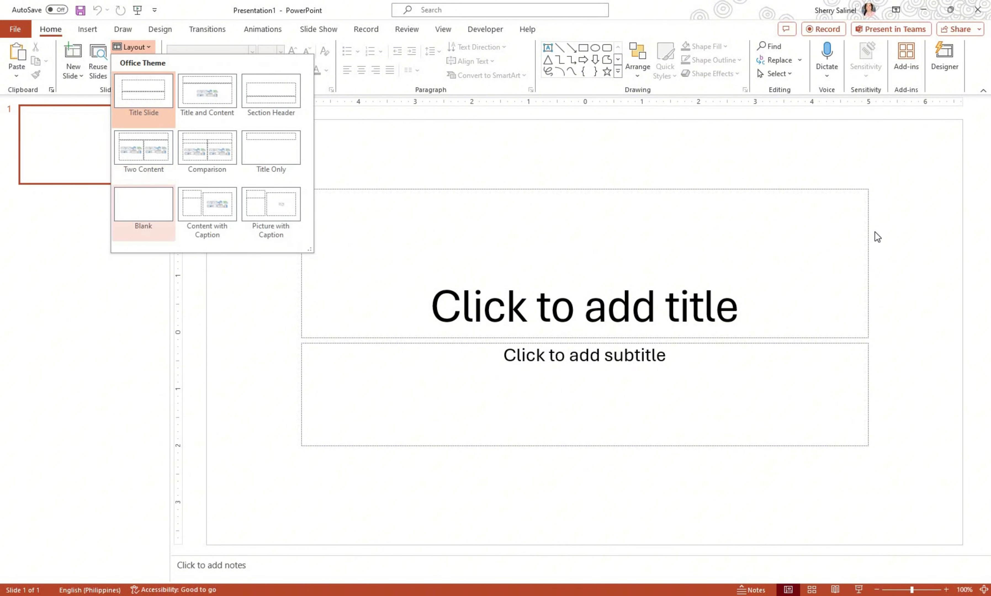
left_click(143, 204)
left_click(87, 29)
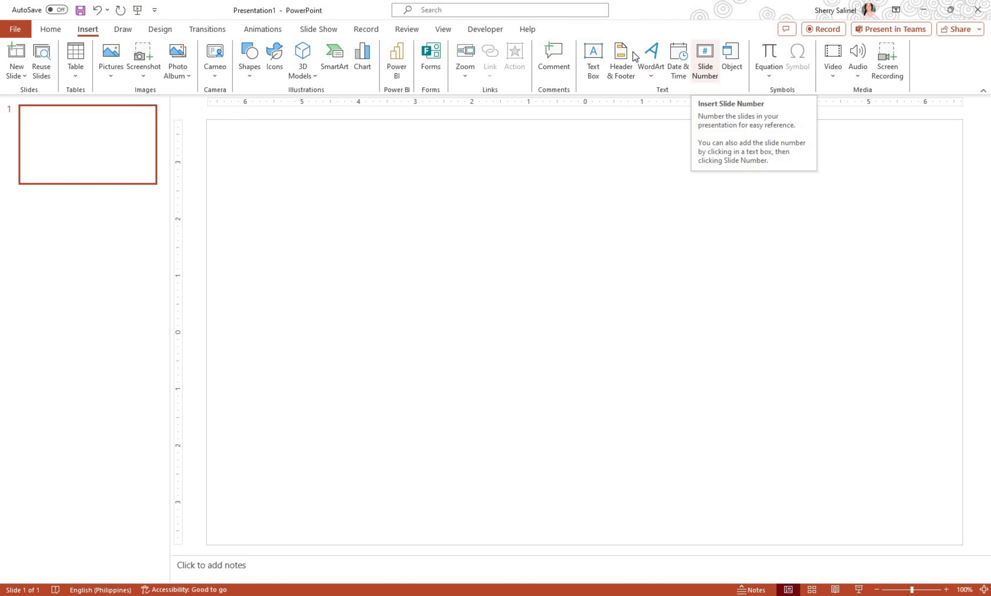
Insert a WordArt text box and replace its placeholder with 'How Lucky Are You?'.
left_click(651, 72)
left_click(653, 102)
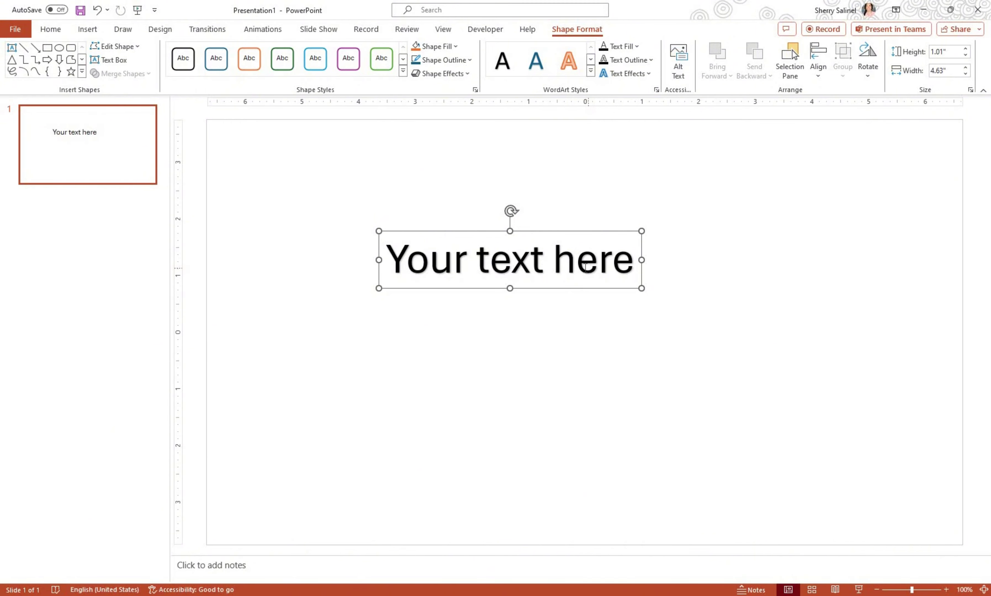
left_click(546, 261)
key("ctrl+a")
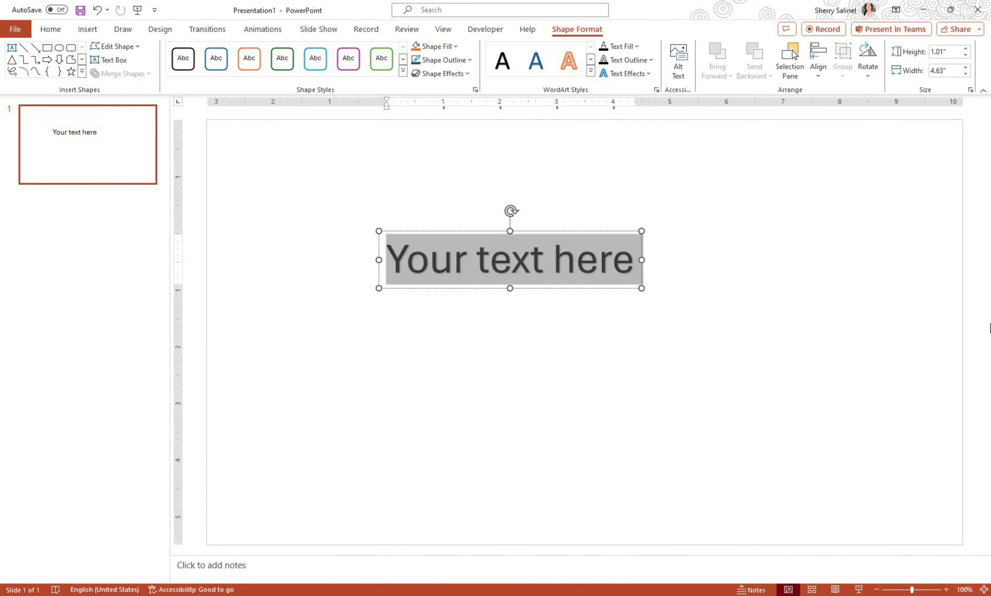
type("How")
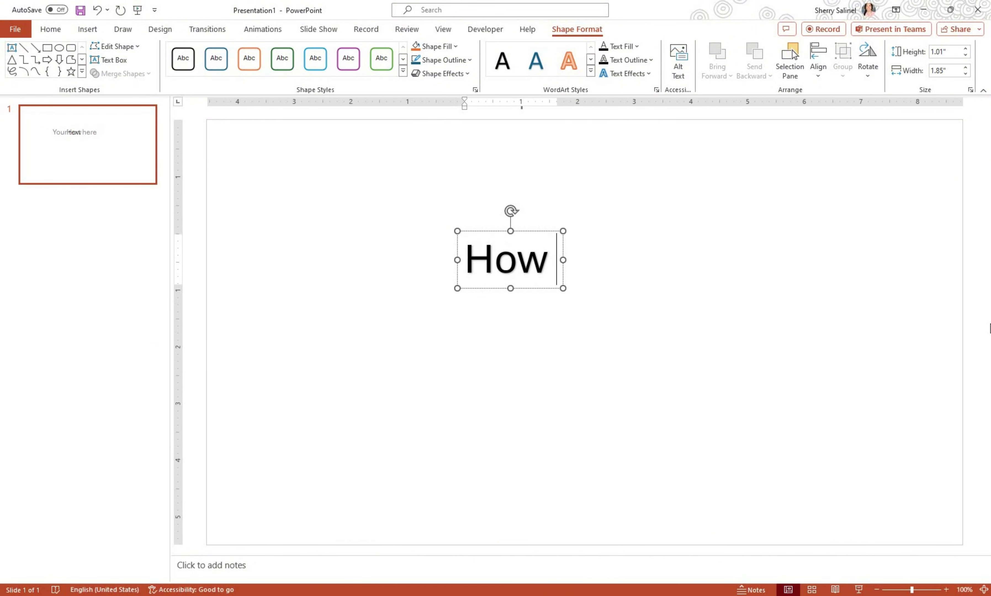
type(" Lucky ")
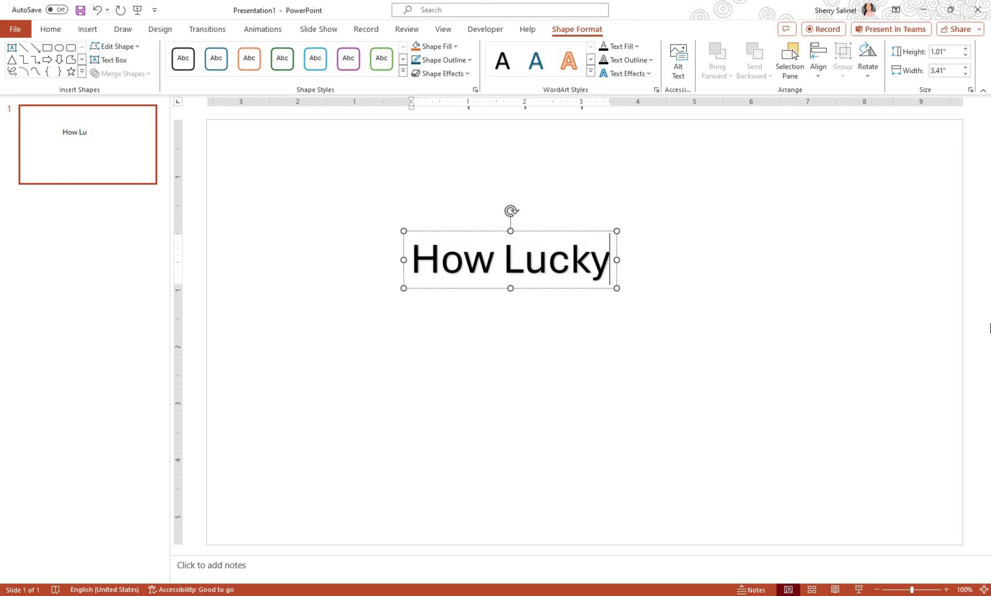
type("A")
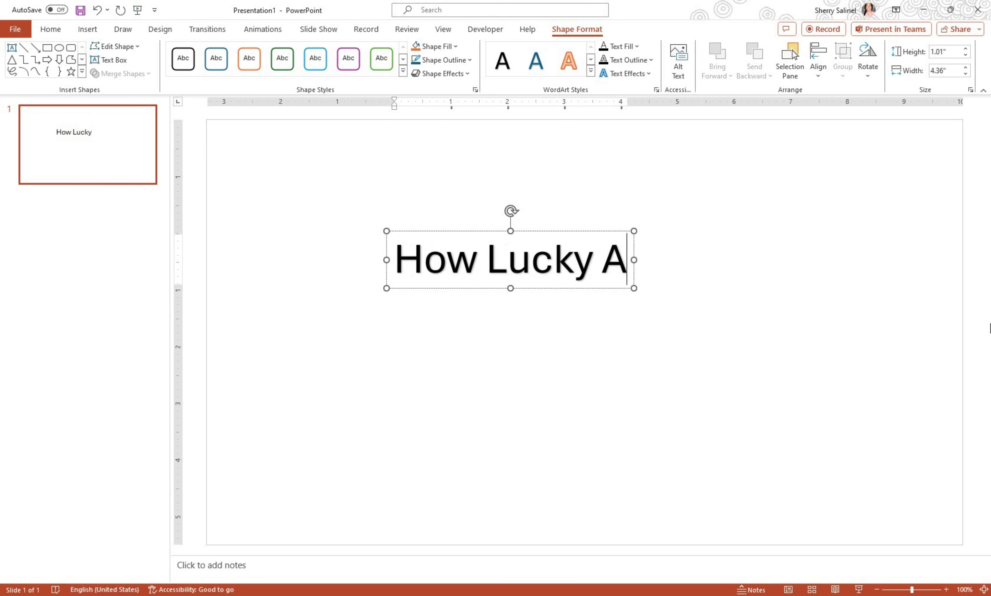
type("re yo")
key("BackSpace")
key("BackSpace")
type("Yo")
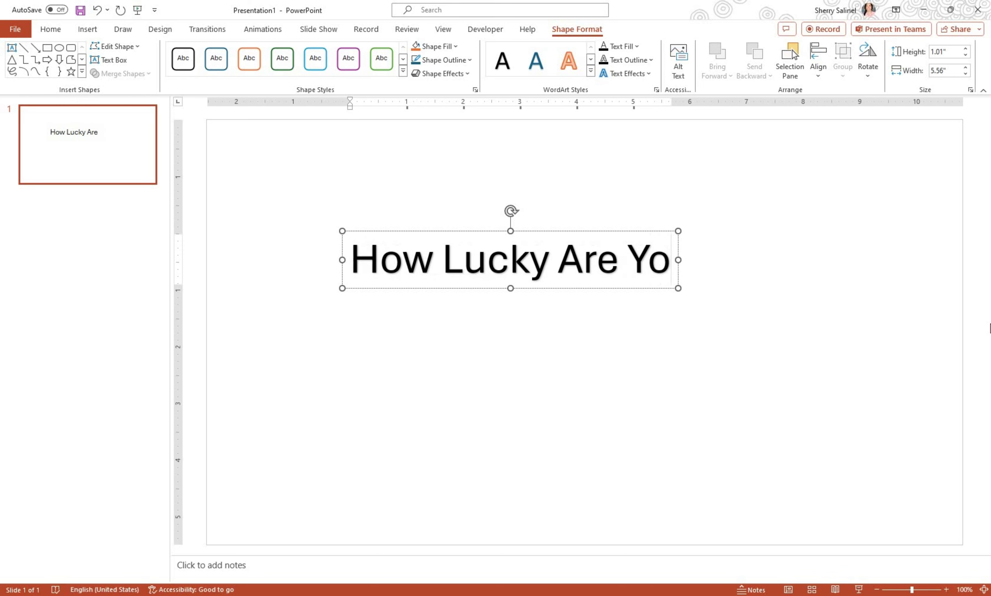
type("u?a")
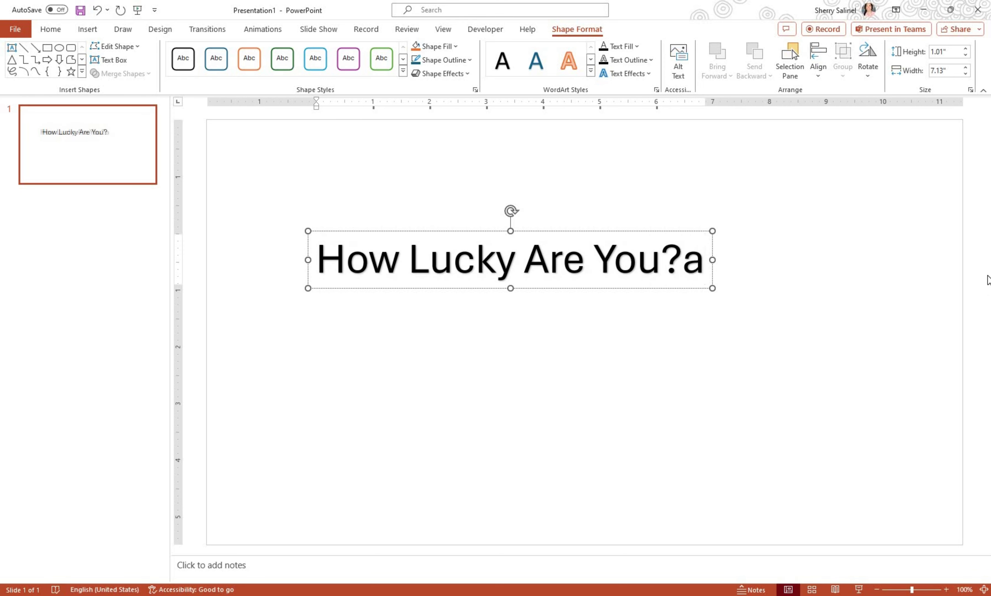
key("BackSpace")
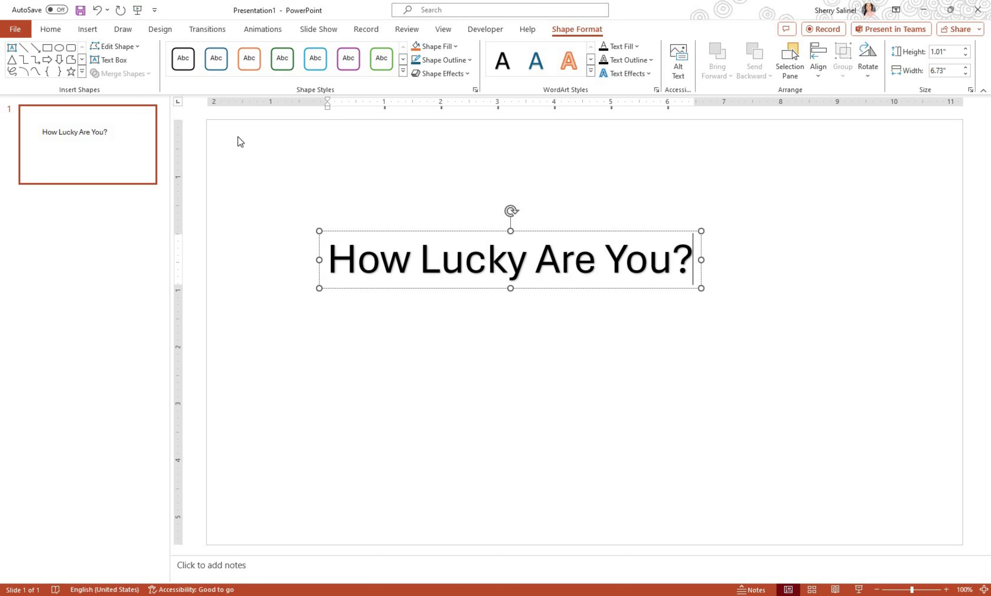
key("ctrl+a")
Format the title text as red 80 pt Amasis MT Pro Black.
left_click(59, 32)
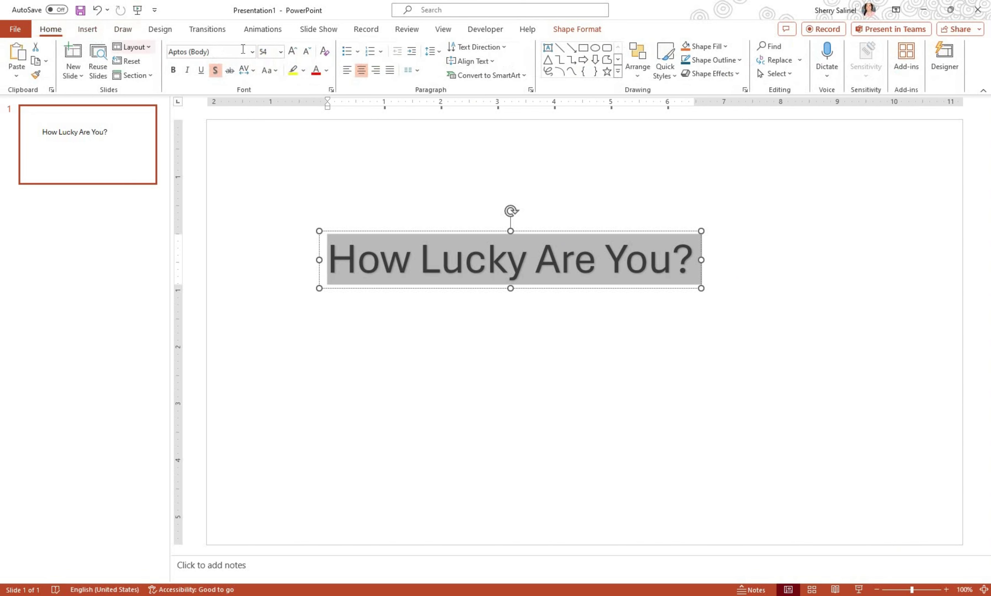
left_click(251, 52)
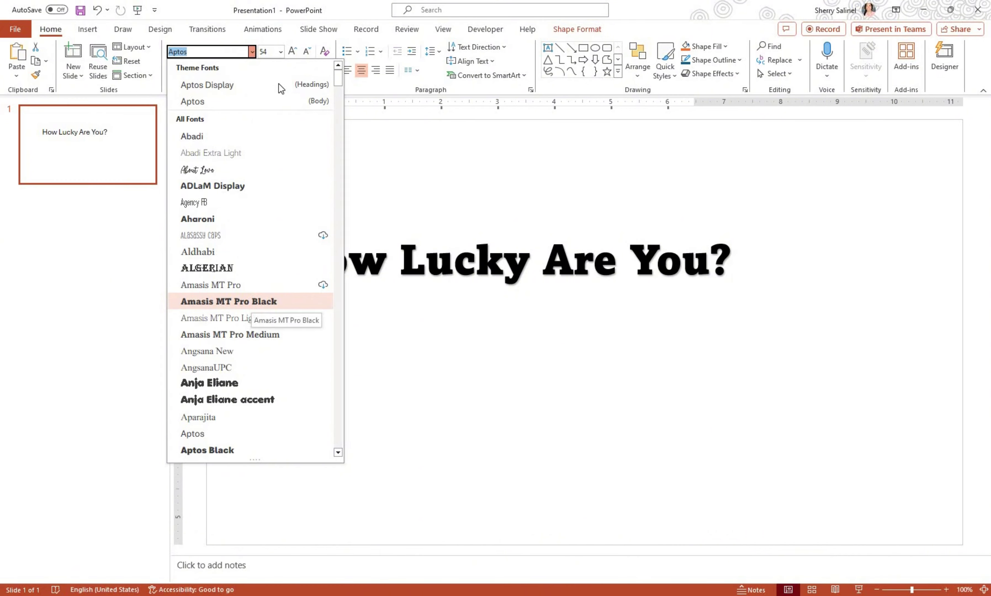
left_click(249, 301)
left_click(316, 70)
left_click(281, 52)
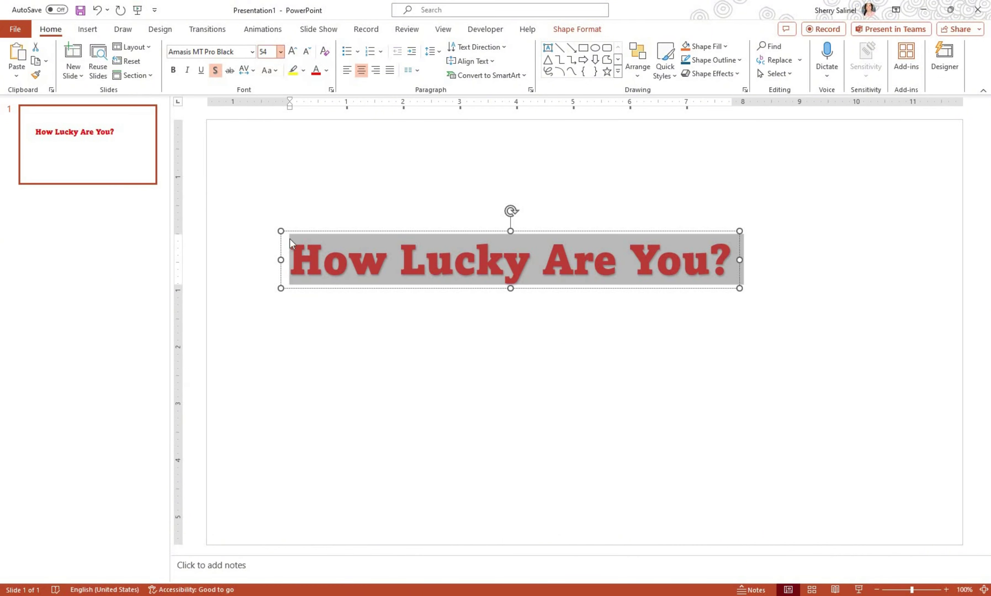
left_click(269, 351)
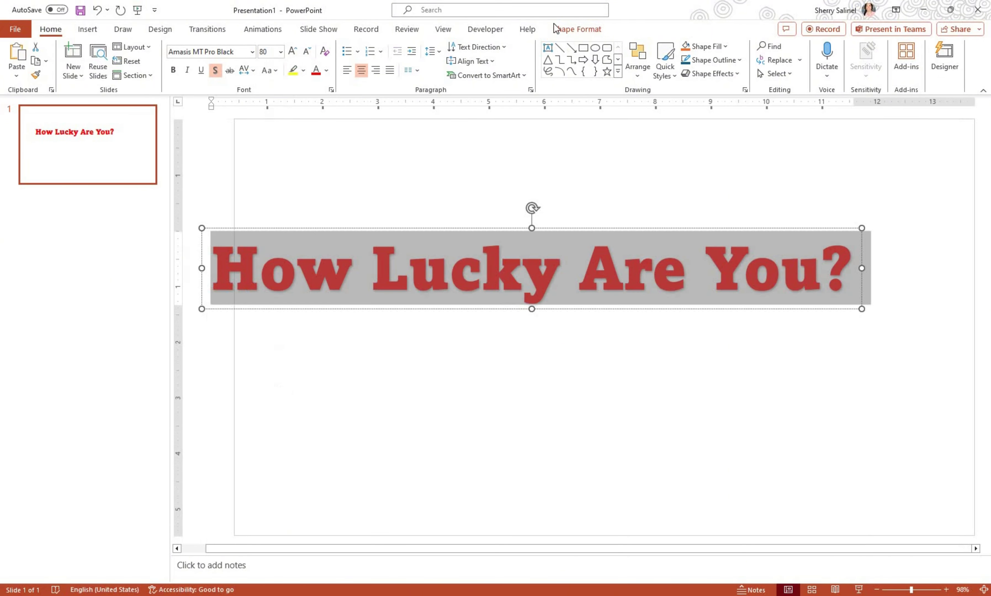
Align the title to the slide's centre and middle, then drag it up near the top.
left_click(577, 29)
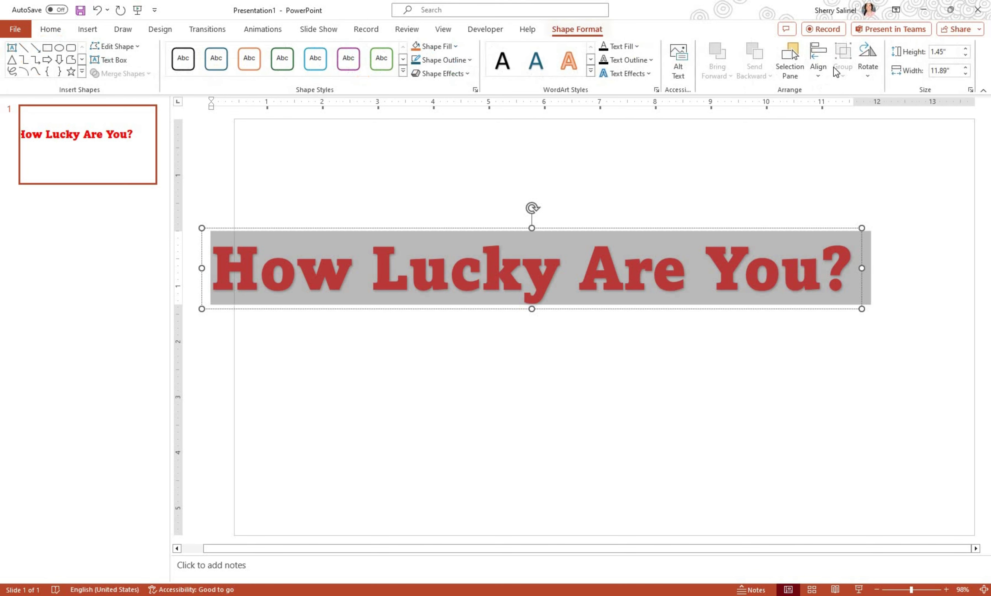
left_click(818, 64)
left_click(849, 108)
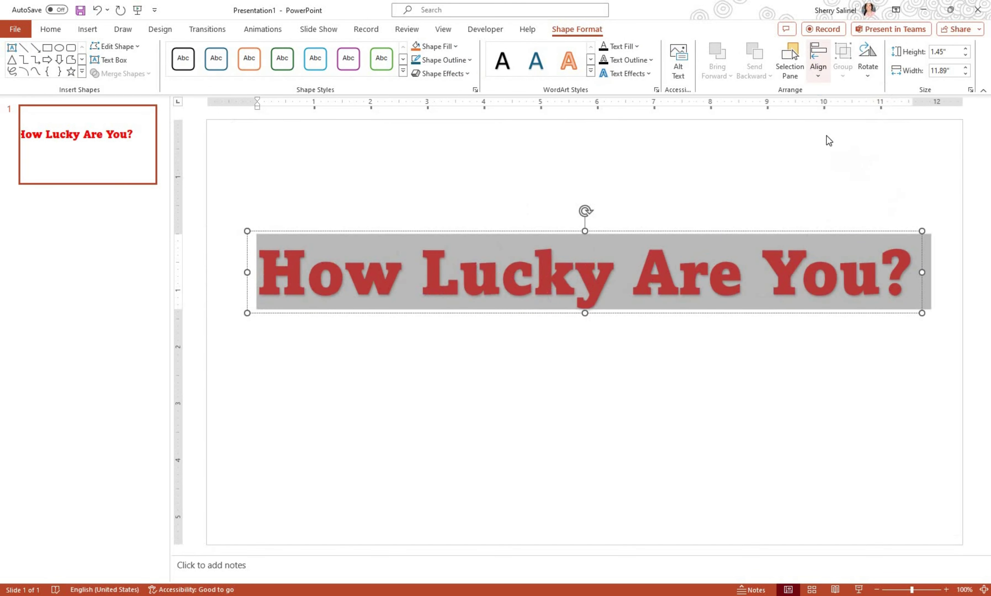
left_click(817, 64)
left_click(833, 164)
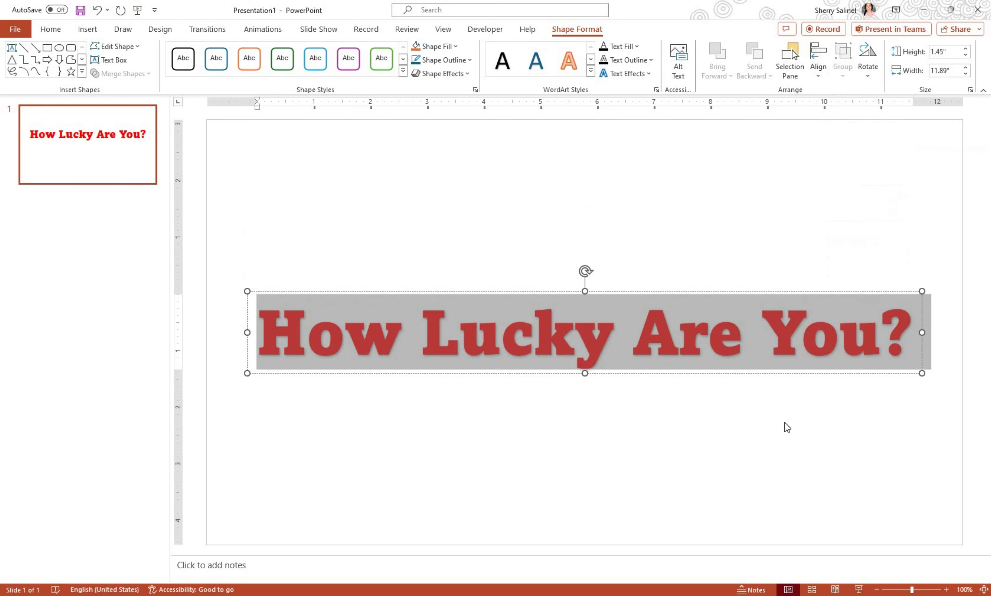
key("Escape")
key("Escape")
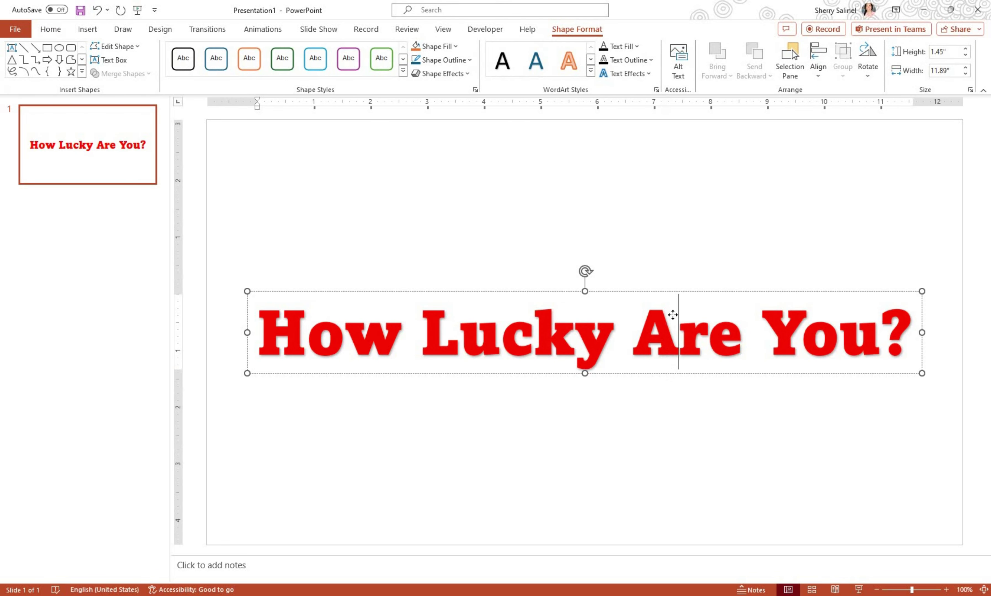
left_click_drag(666, 369, 672, 297)
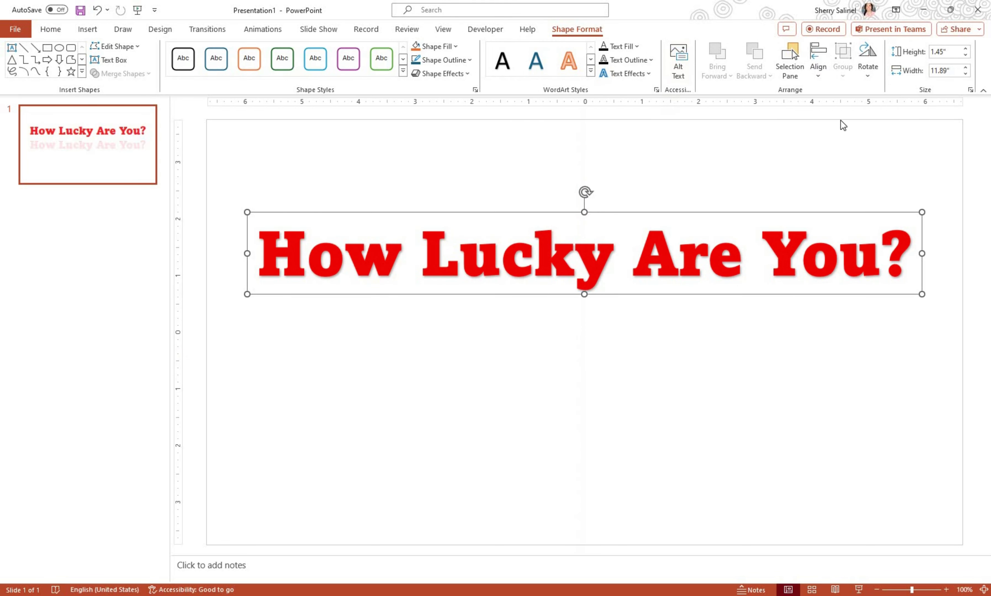
left_click(817, 64)
key("Escape")
key("Escape")
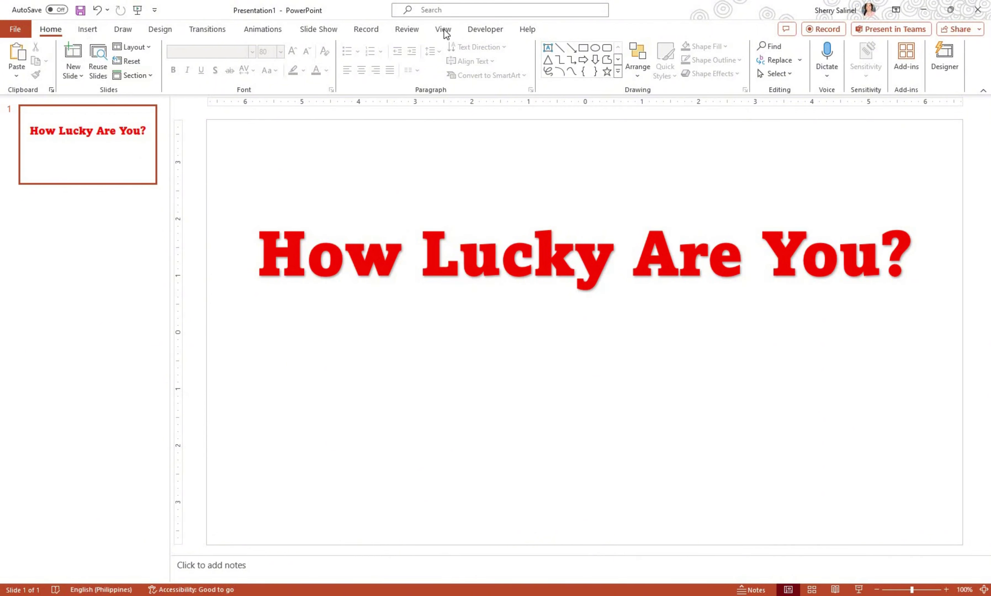
Draw an ActiveX command button below the title and enable ActiveX controls.
left_click(485, 29)
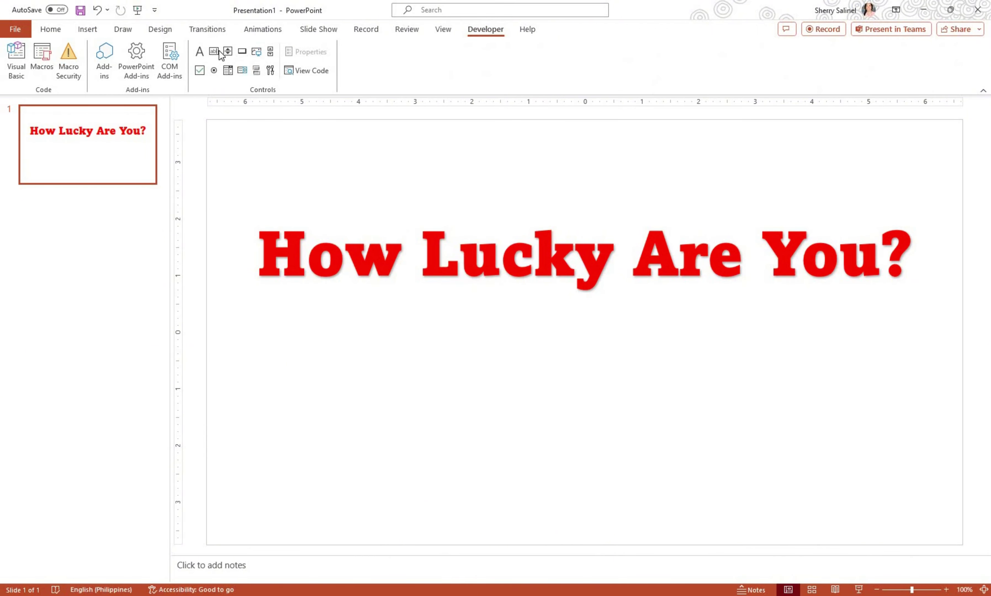
left_click(242, 52)
left_click_drag(466, 343, 694, 405)
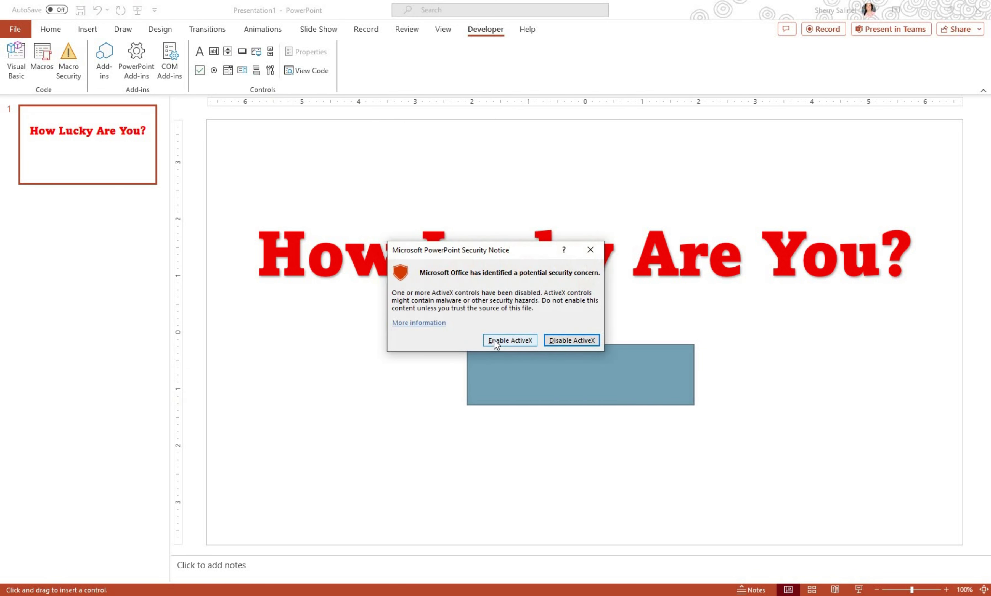
left_click(496, 341)
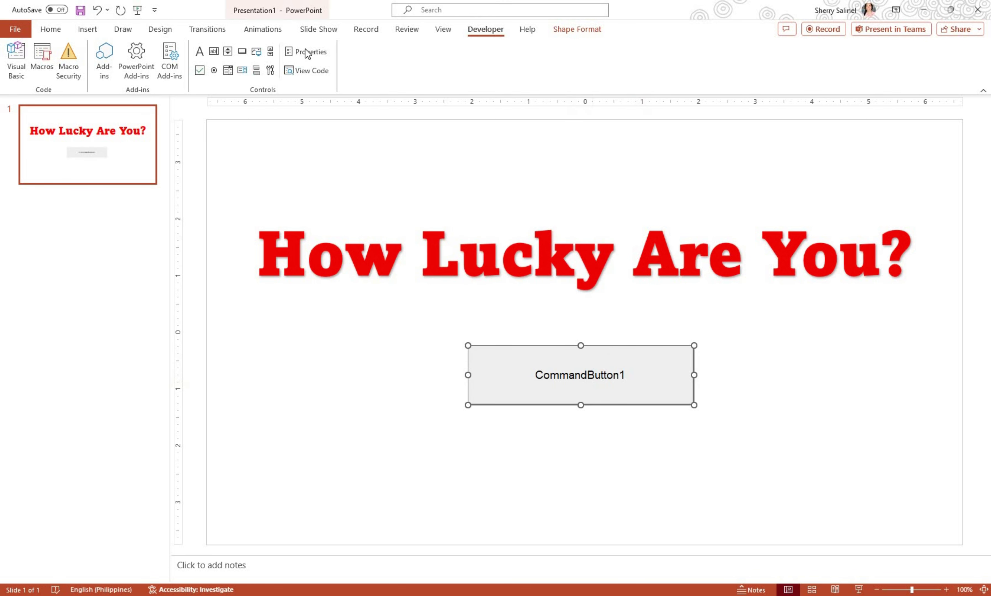
Change the button's Caption property to 'Let's Play!' and open its Font settings.
left_click(310, 54)
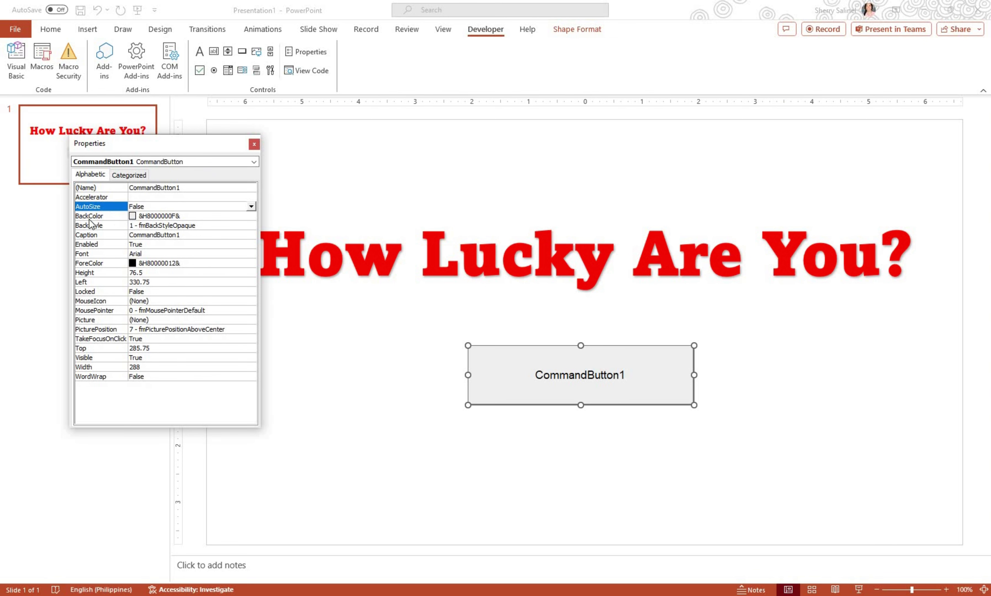
left_click(188, 235)
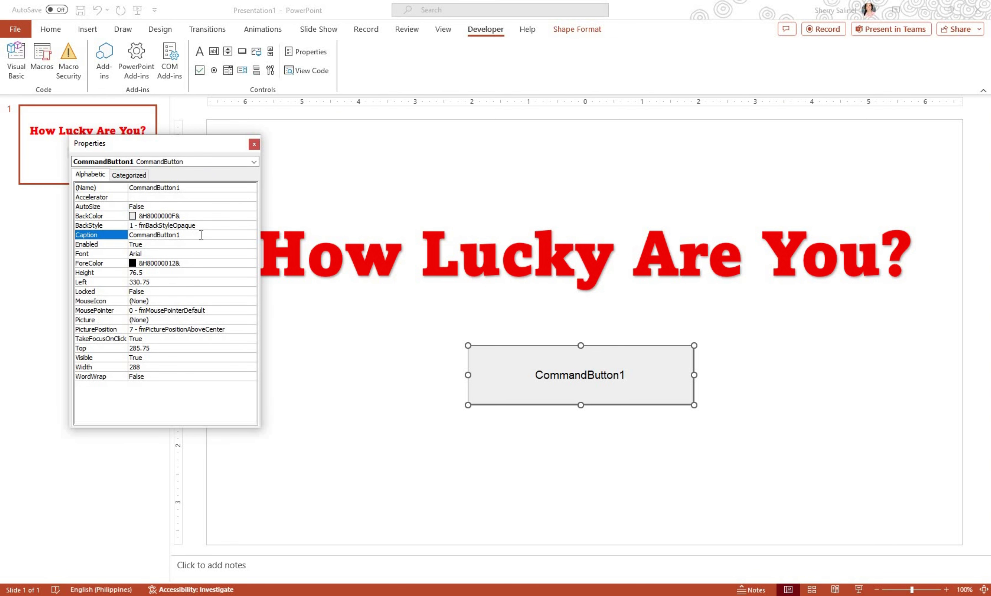
key("shift+Home")
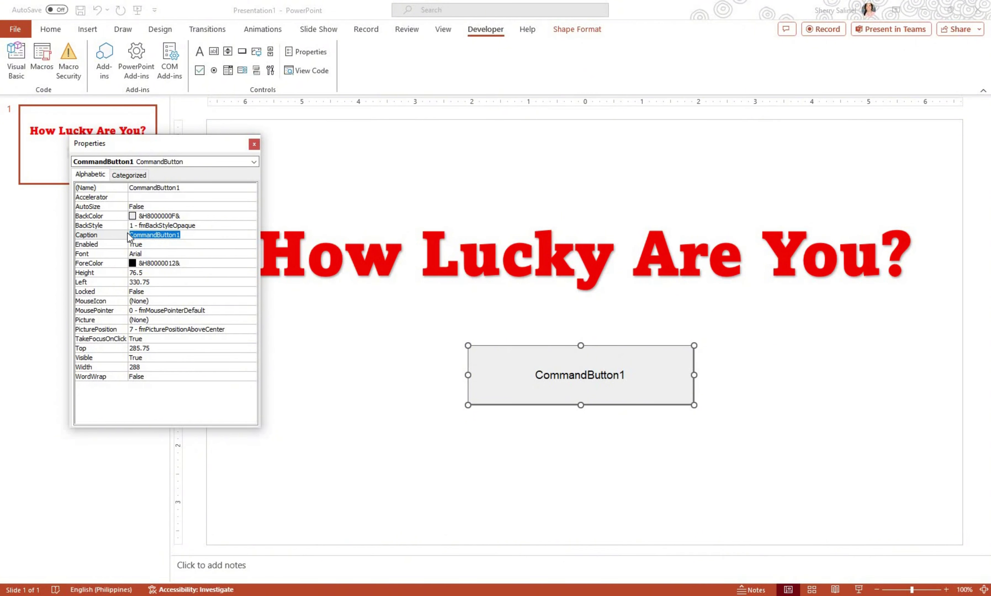
type("Let")
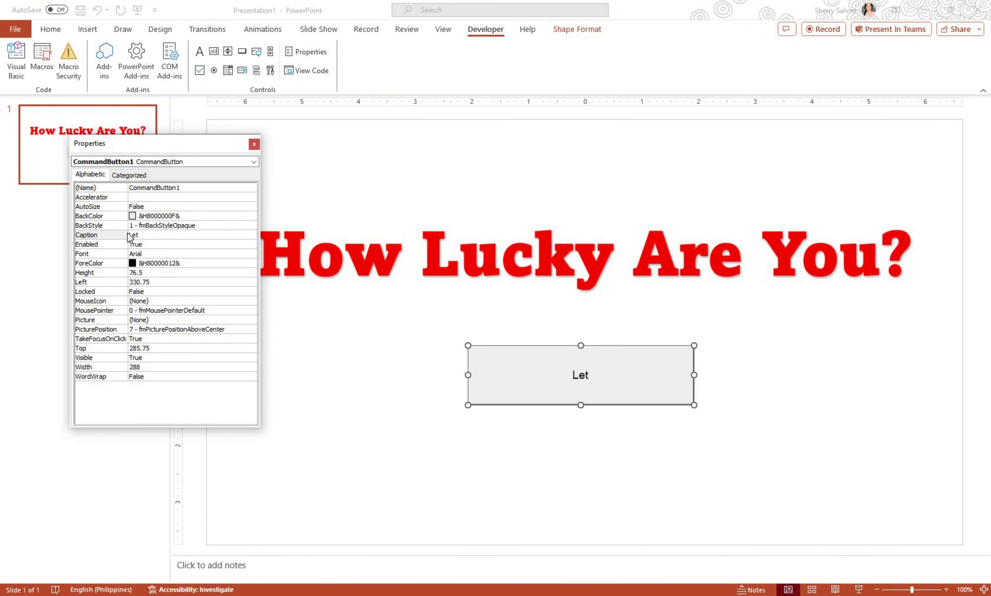
type("'s Pl")
type("ay!")
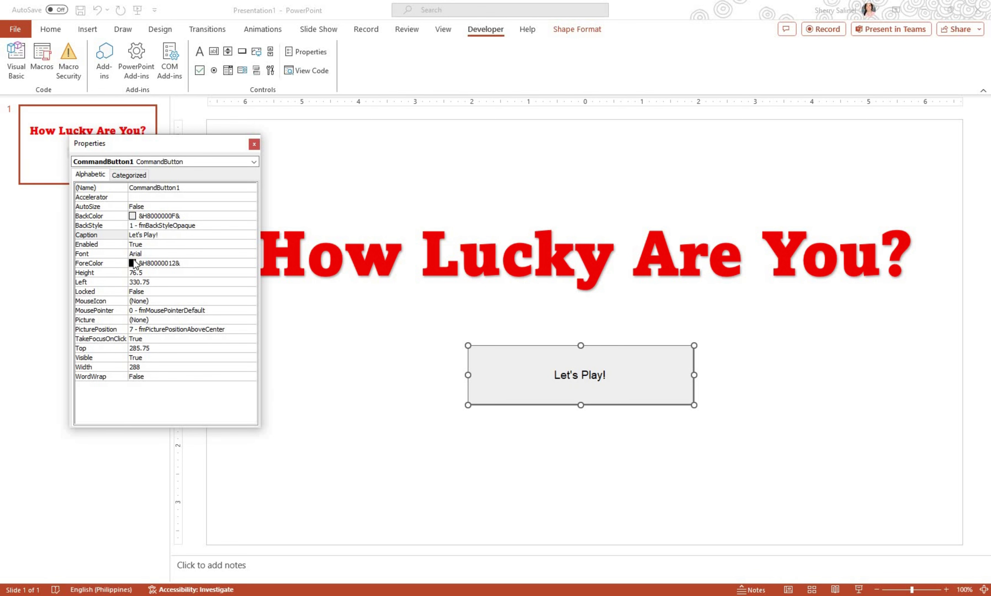
left_click(254, 255)
left_click(250, 254)
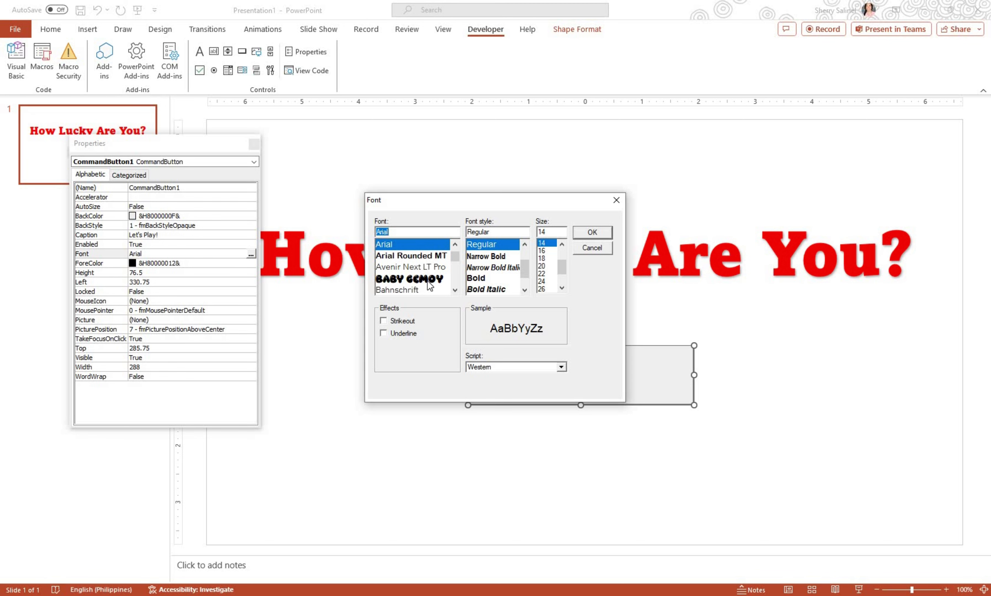
Set the button label font to Baby Gemoy at size 36.
scroll(403, 275, "down", 1)
scroll(403, 258, "down", 3)
left_click(397, 244)
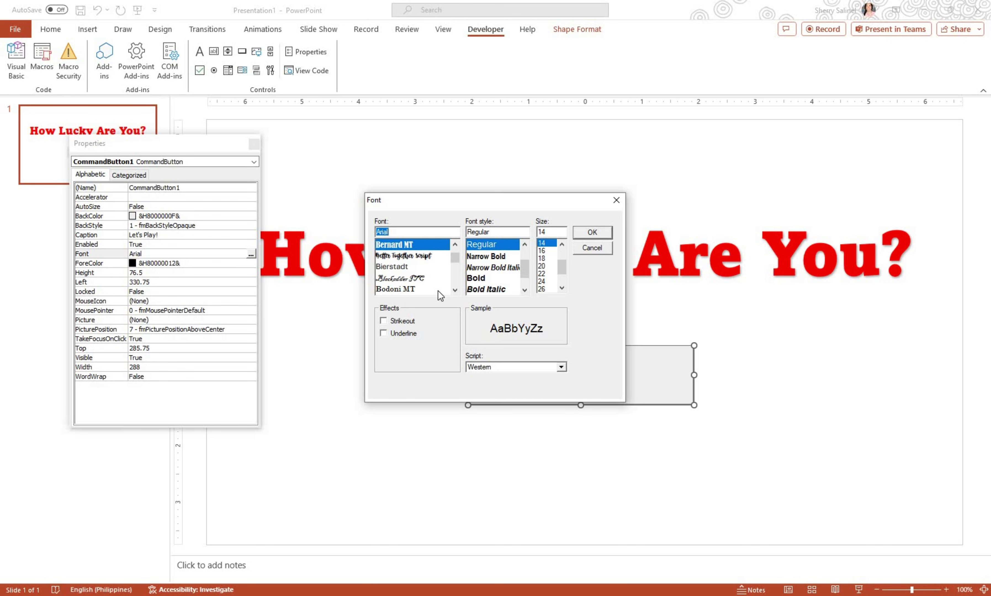
scroll(410, 286, "down", 3)
scroll(410, 287, "down", 2)
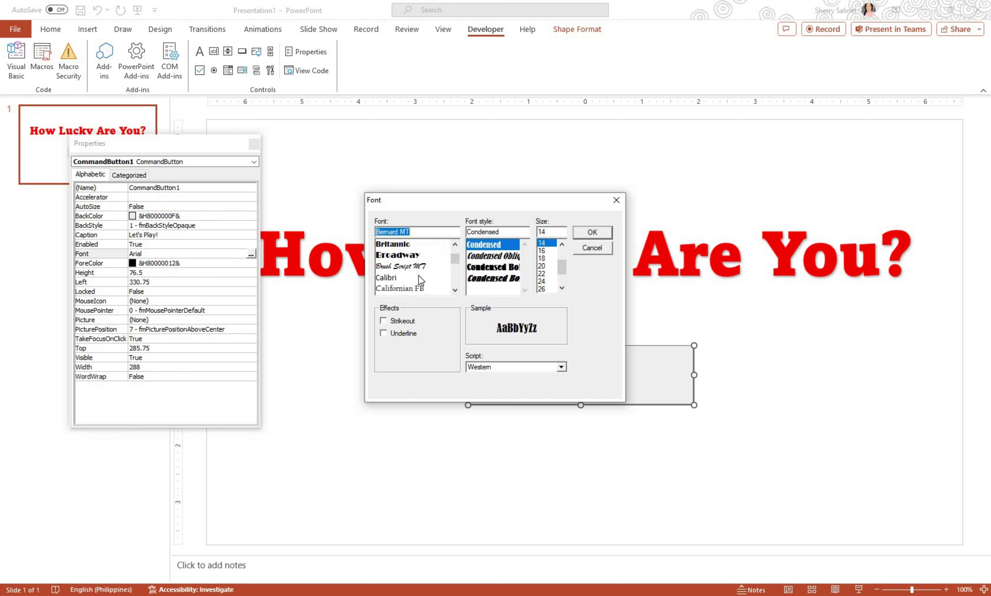
scroll(419, 277, "up", 1)
scroll(414, 280, "up", 3)
scroll(408, 281, "up", 2)
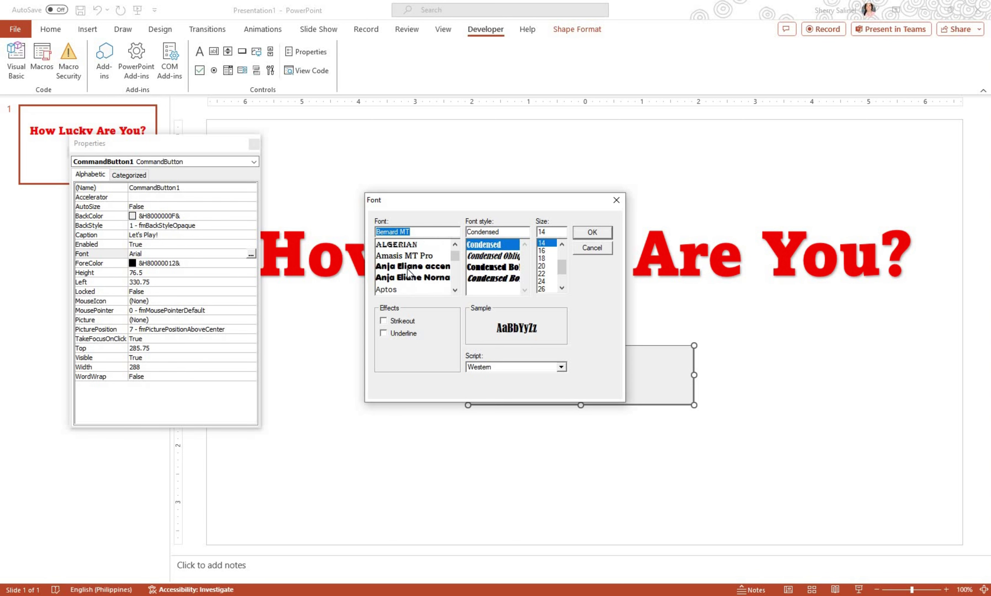
scroll(402, 282, "down", 1)
scroll(400, 283, "down", 1)
left_click(406, 279)
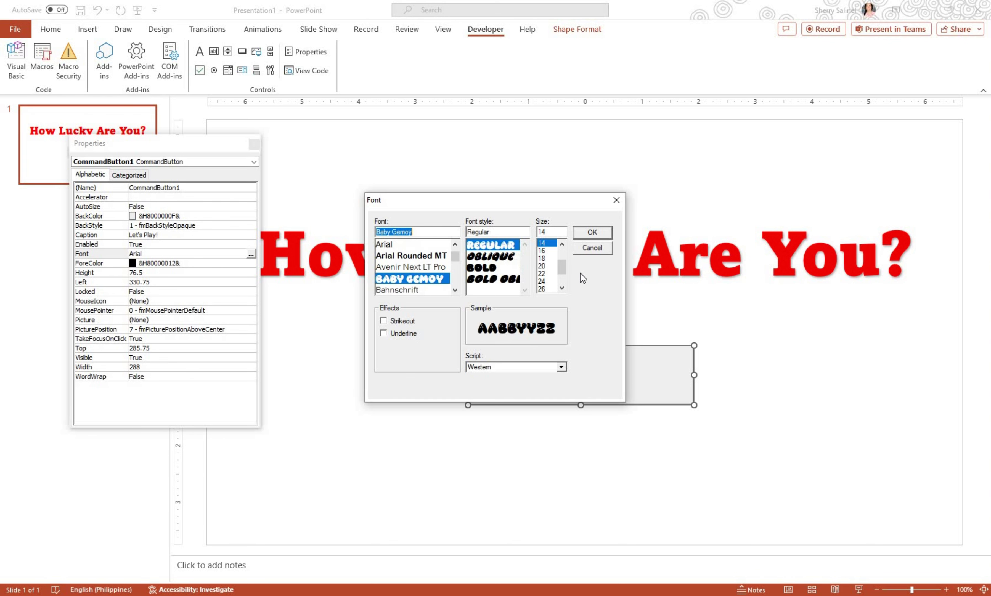
left_click(561, 288)
left_click(562, 288)
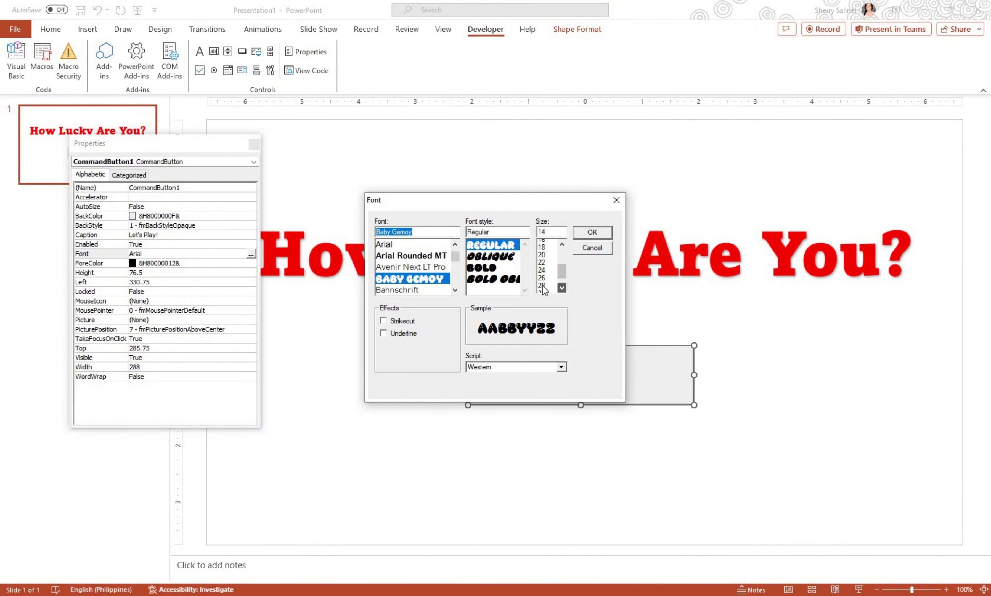
left_click(543, 289)
left_click(592, 232)
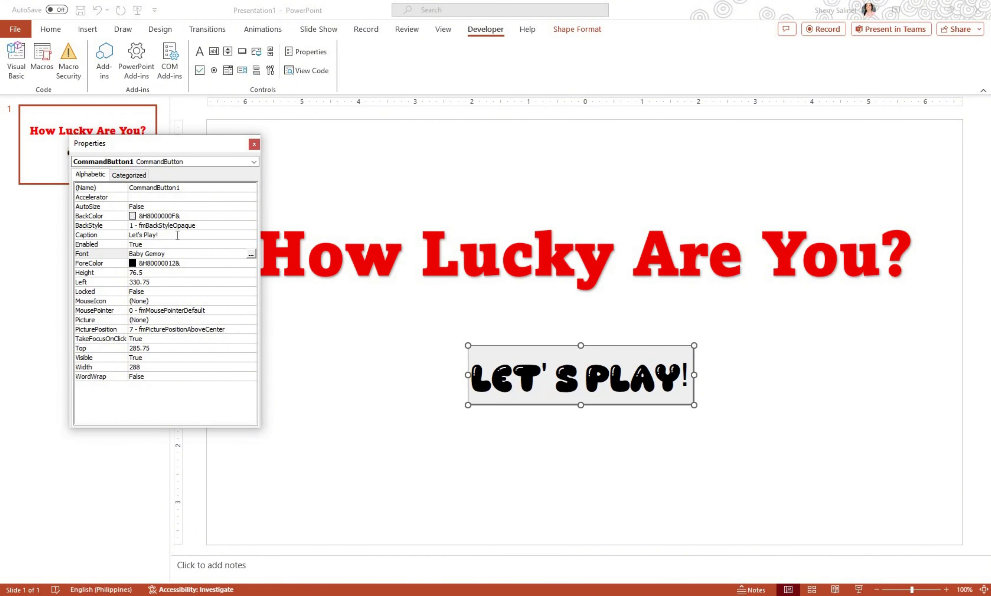
Delete the '!' from the caption and set ForeColor to red from the Palette.
left_click(177, 235)
key("BackSpace")
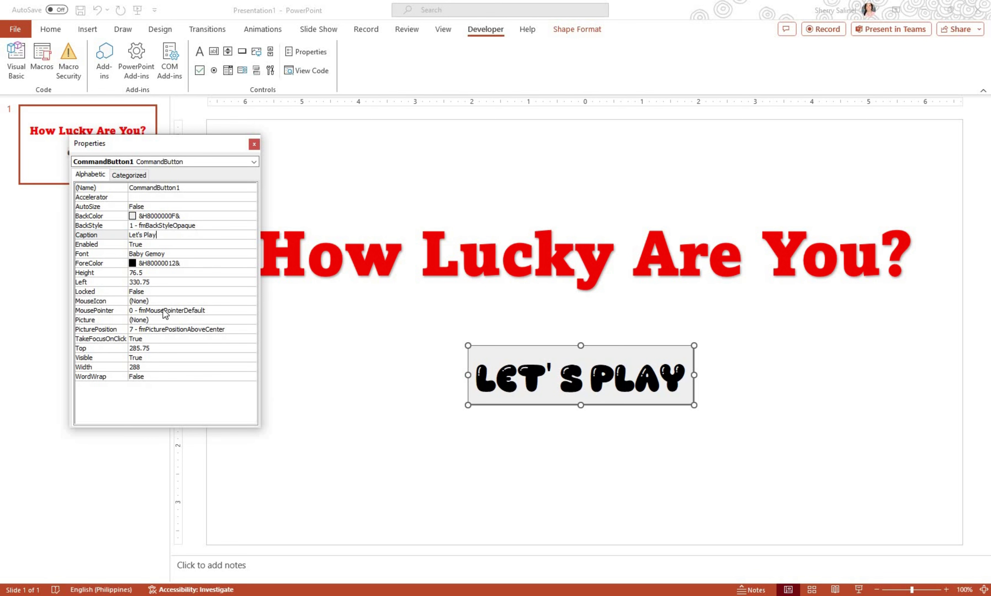
left_click(249, 264)
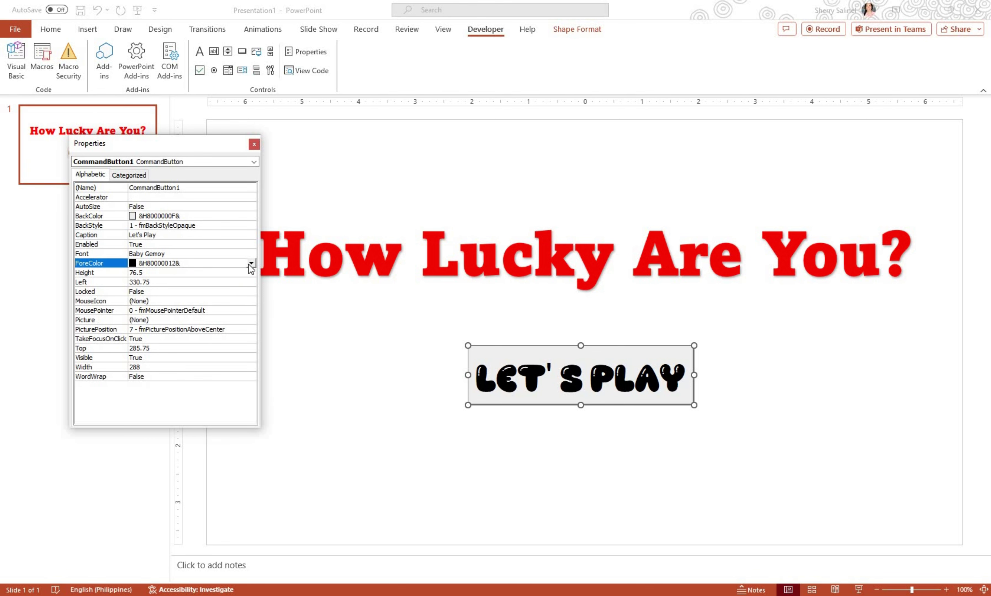
left_click(251, 263)
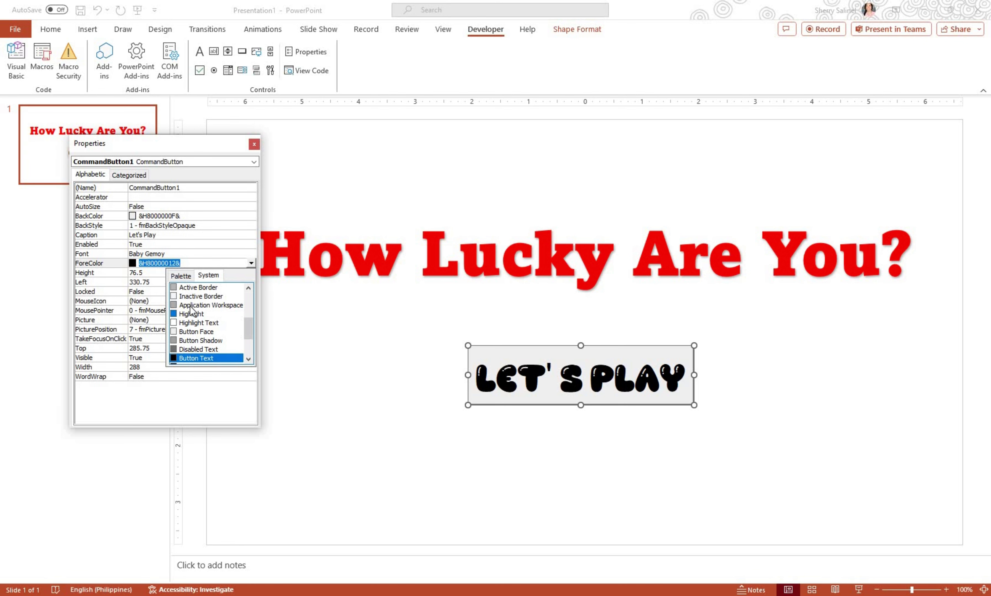
left_click(181, 275)
left_click(186, 307)
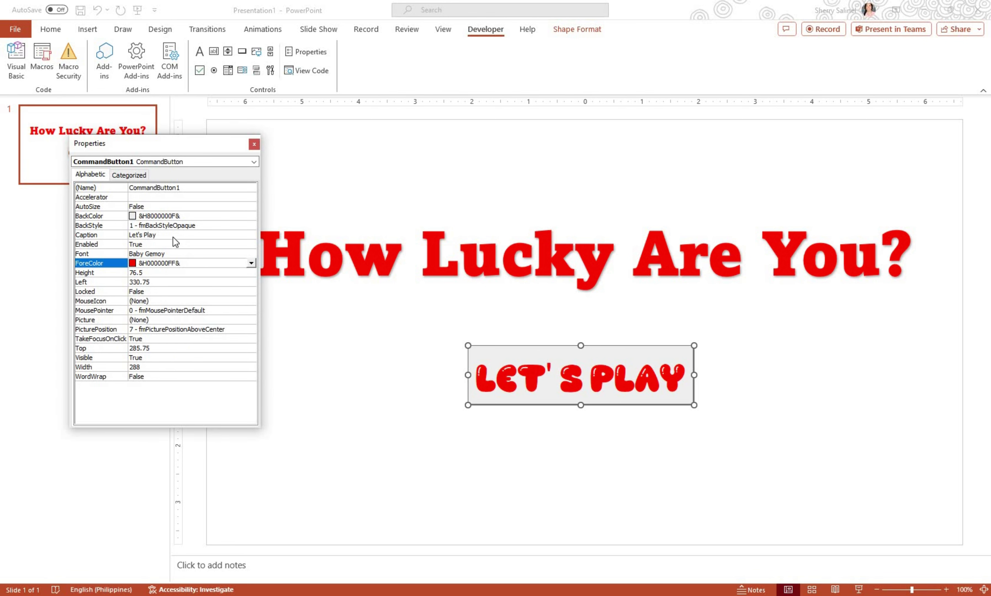
Set the button's BackColor to pure yellow from the Palette.
left_click(251, 217)
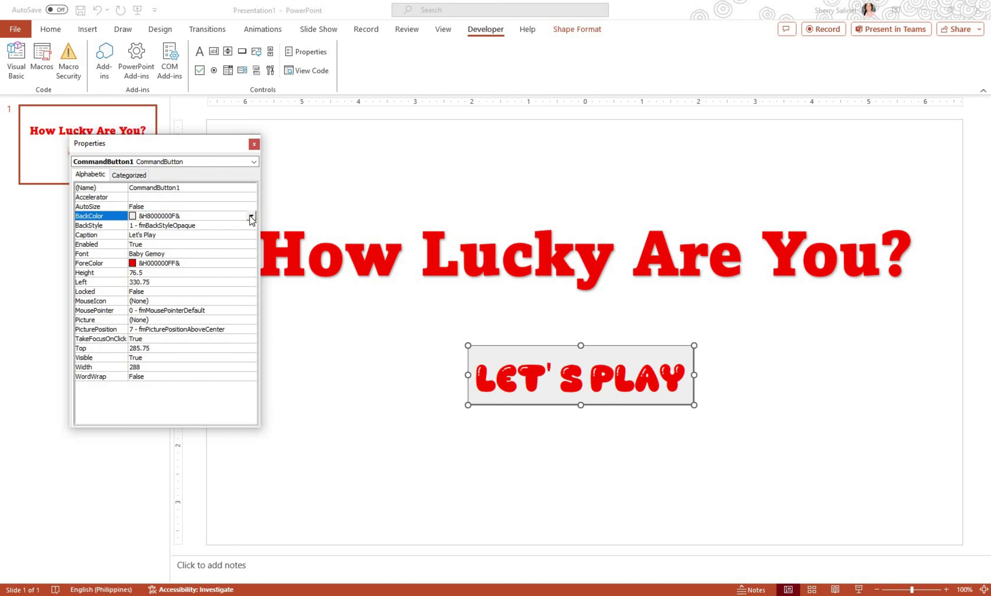
left_click(251, 216)
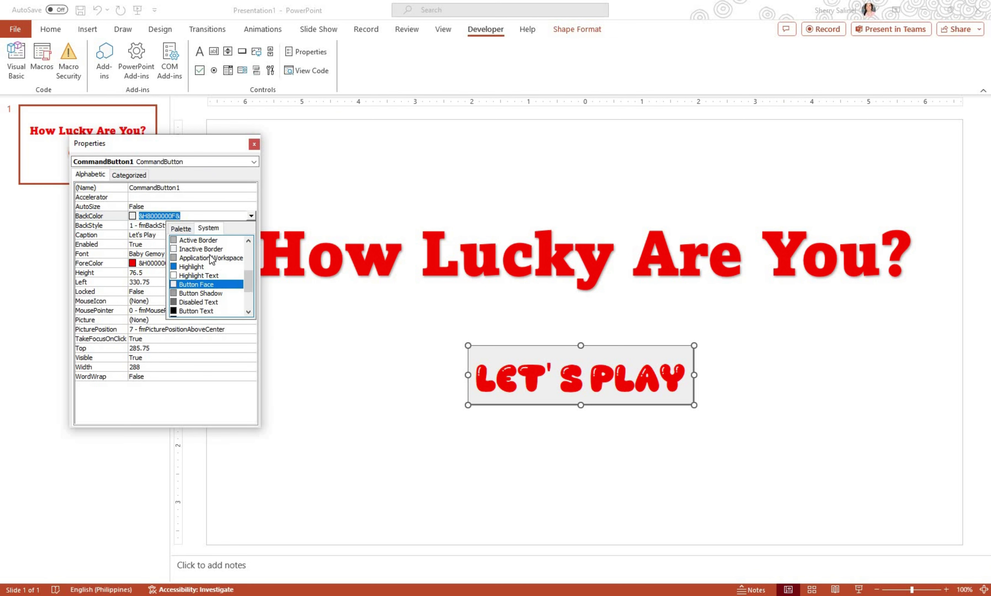
left_click(180, 228)
left_click(204, 241)
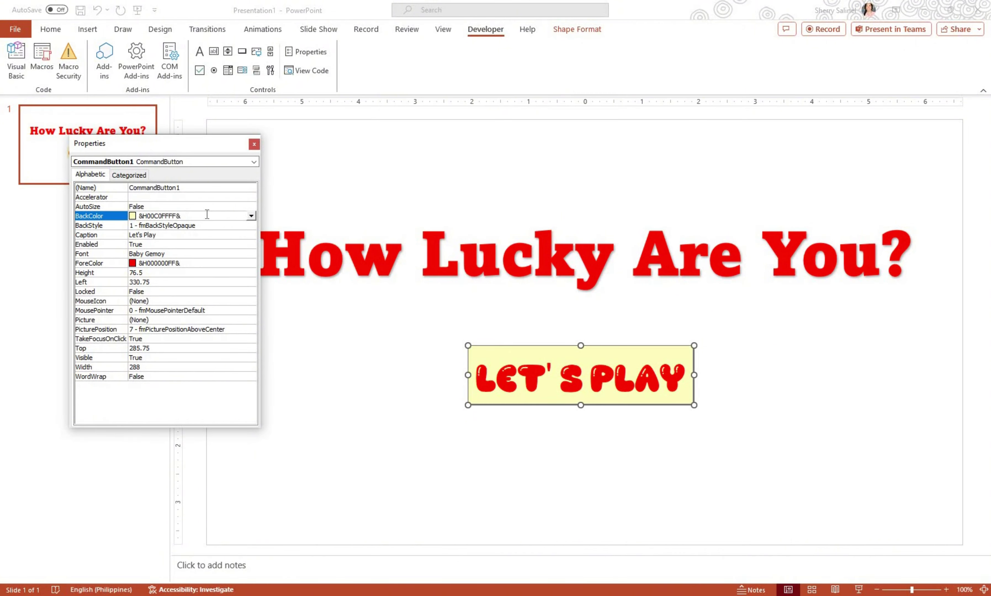
left_click(251, 216)
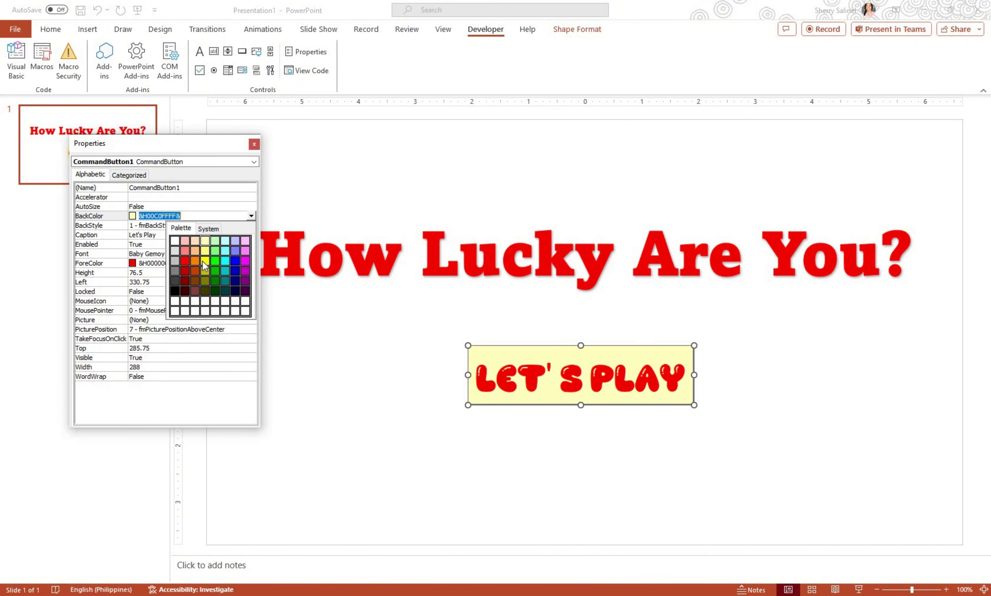
left_click(204, 251)
left_click(251, 217)
left_click(206, 261)
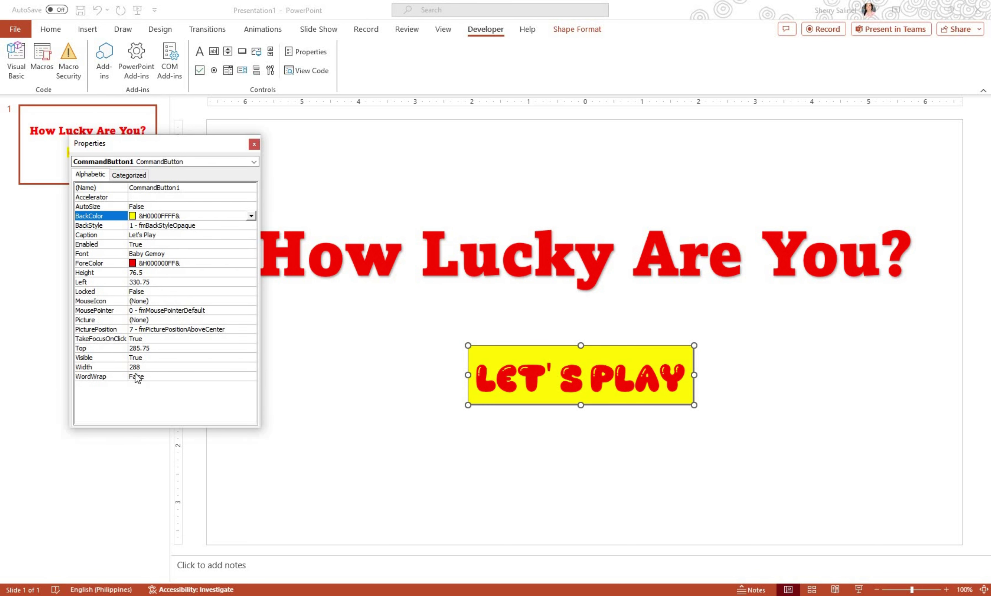
Change the button's WordWrap property from False to True.
left_click(243, 376)
left_click(250, 376)
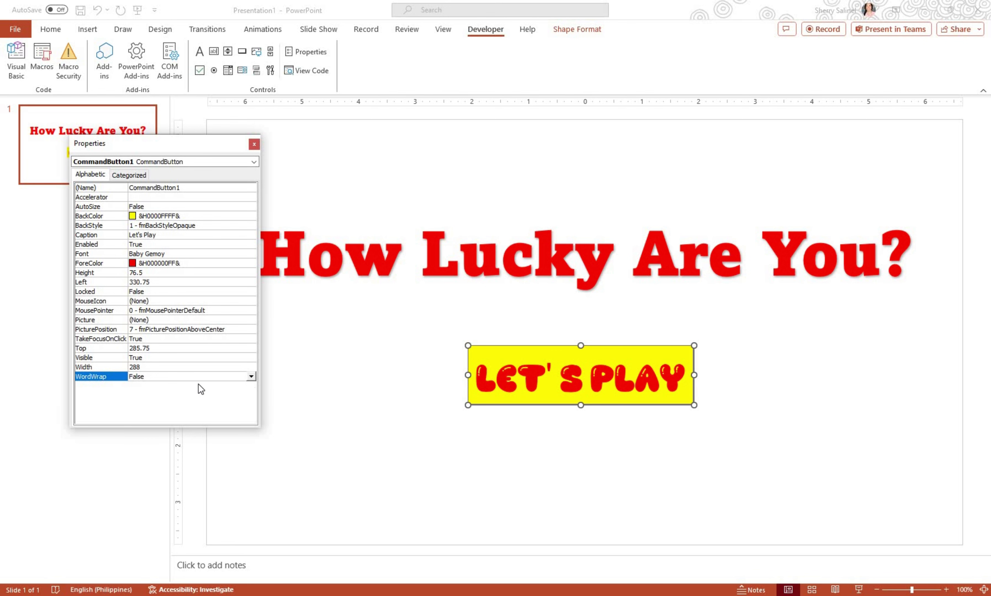
left_click(177, 385)
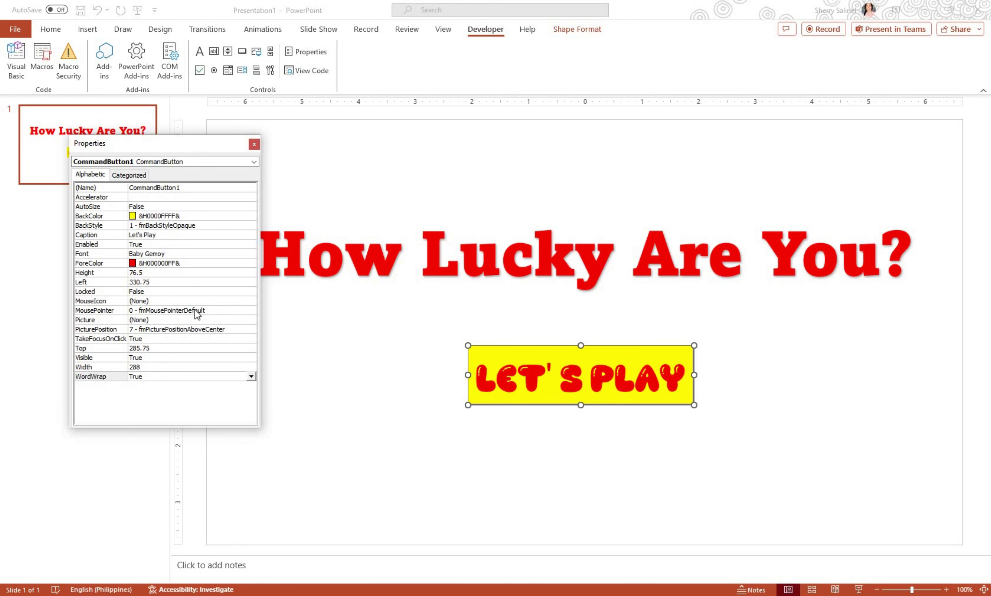
Close Properties, run the slide show to view the yellow LET'S PLAY button, then end it.
left_click(254, 144)
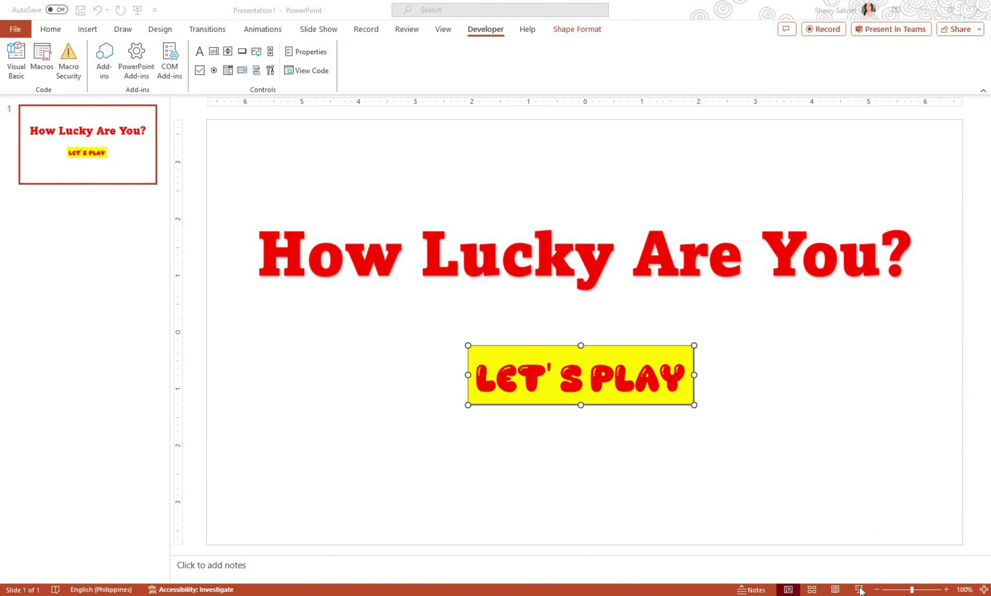
left_click(859, 590)
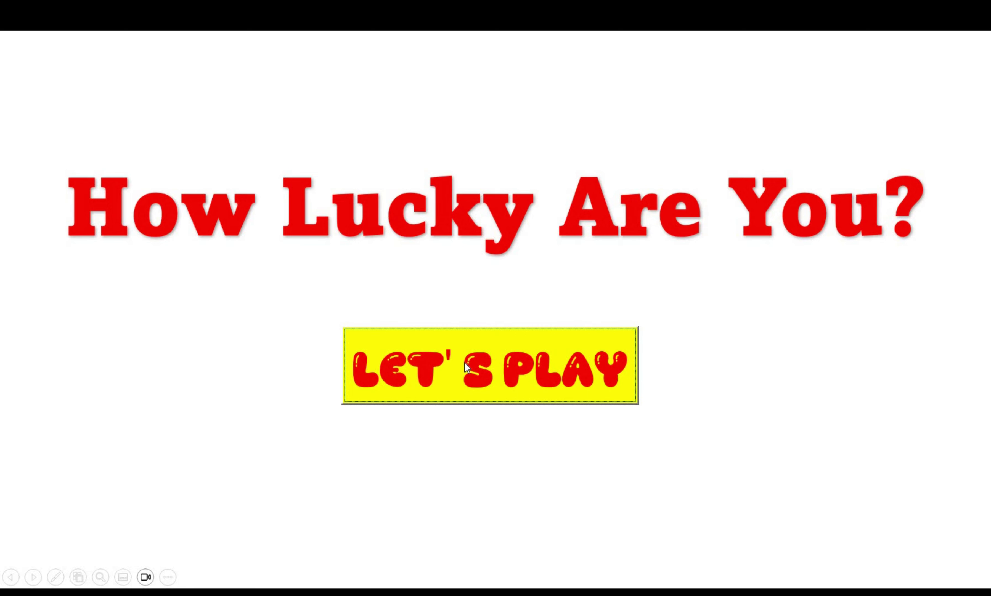
right_click(491, 460)
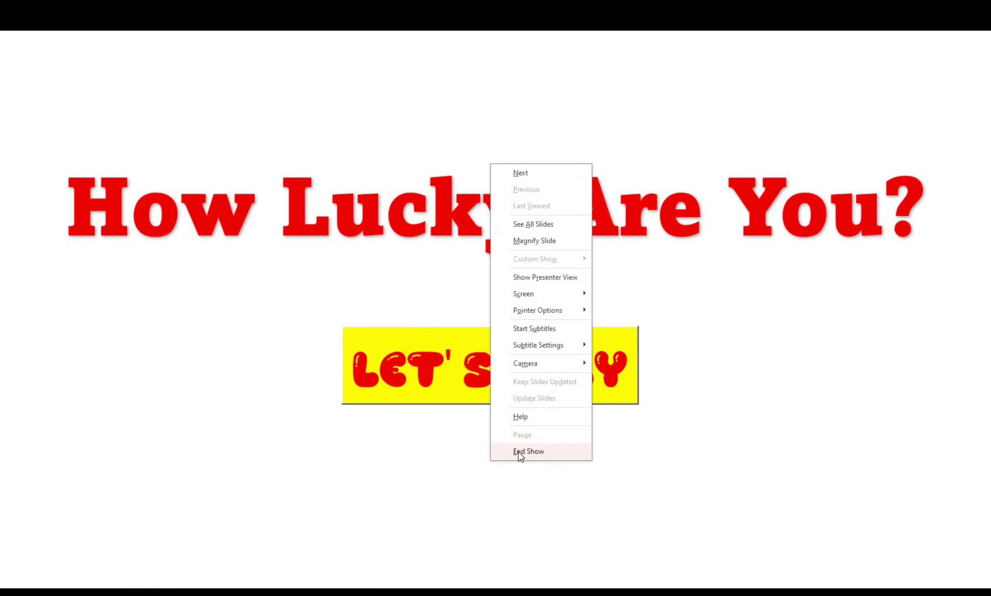
left_click(519, 452)
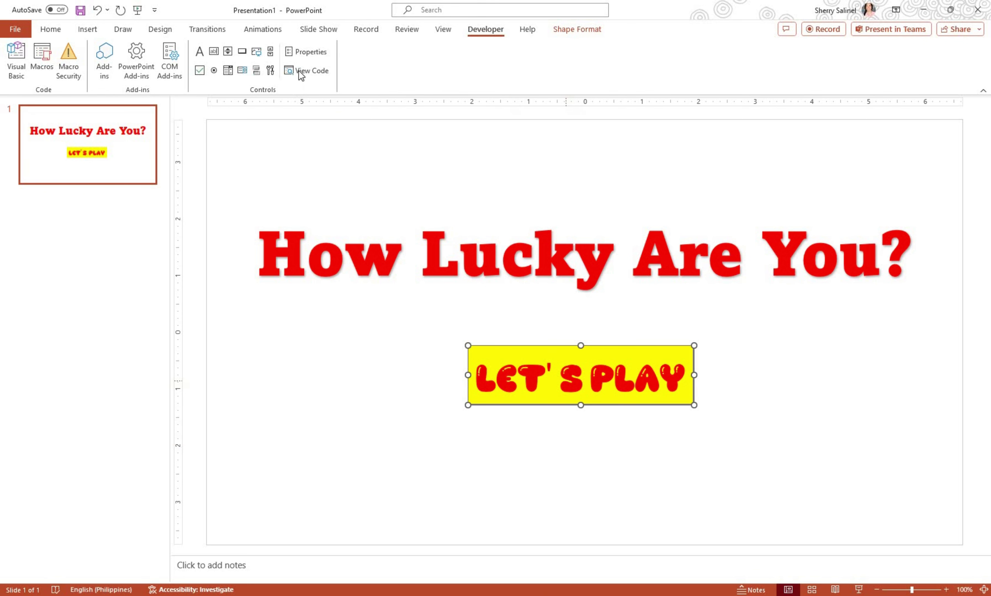
Reopen the button's properties and set its MousePointer to the arrow style.
left_click(305, 51)
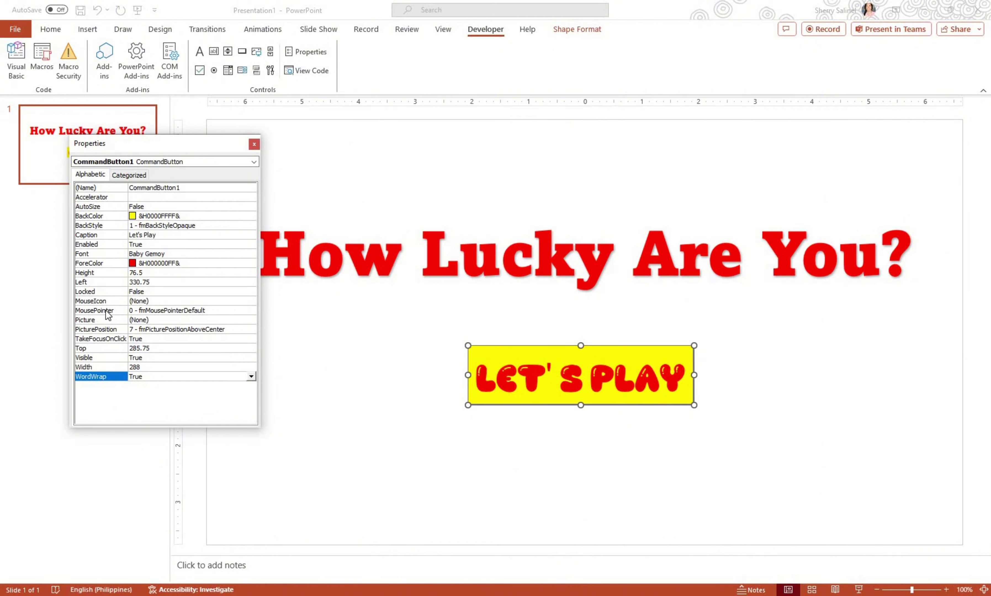
left_click(254, 301)
left_click(252, 301)
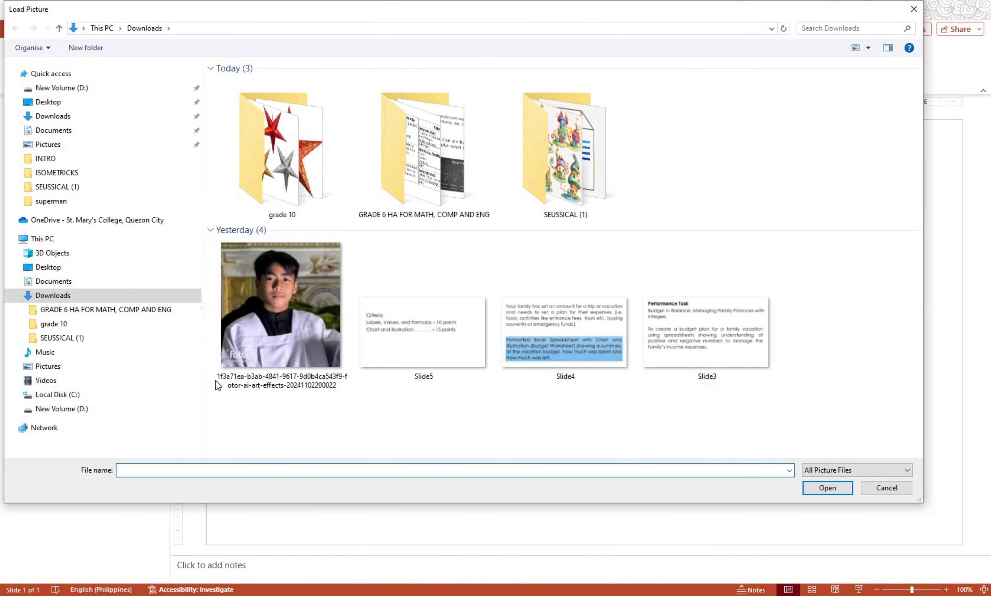
key("Escape")
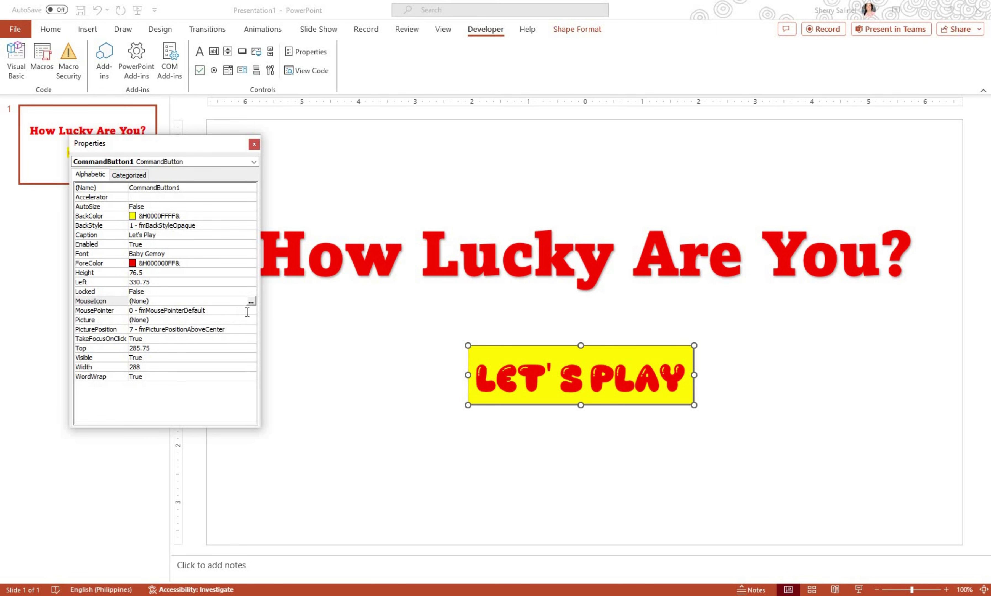
left_click(246, 312)
left_click(251, 310)
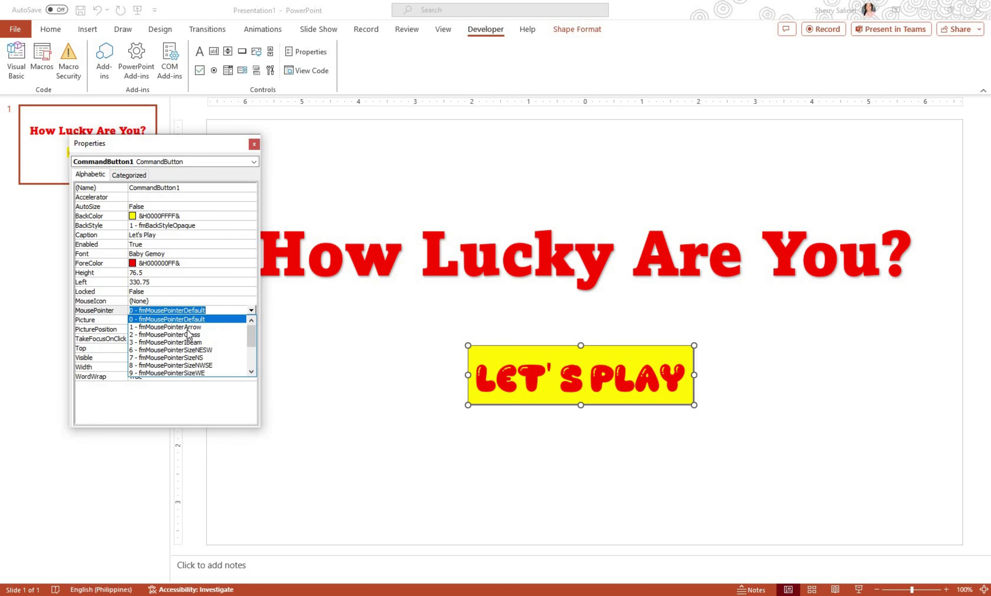
left_click(187, 327)
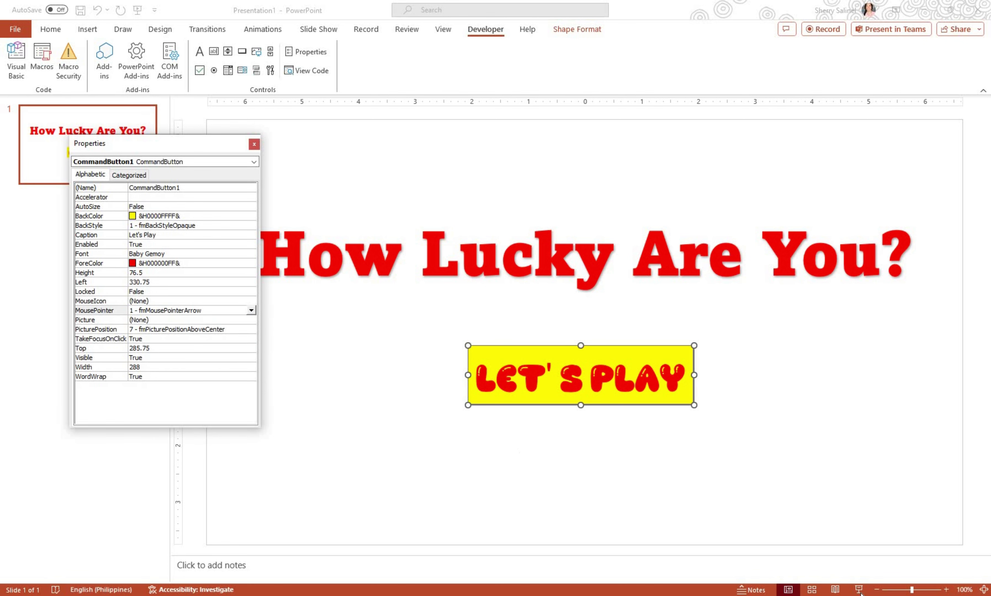
Test the arrow pointer over the button in a slide show, then end it.
left_click(858, 590)
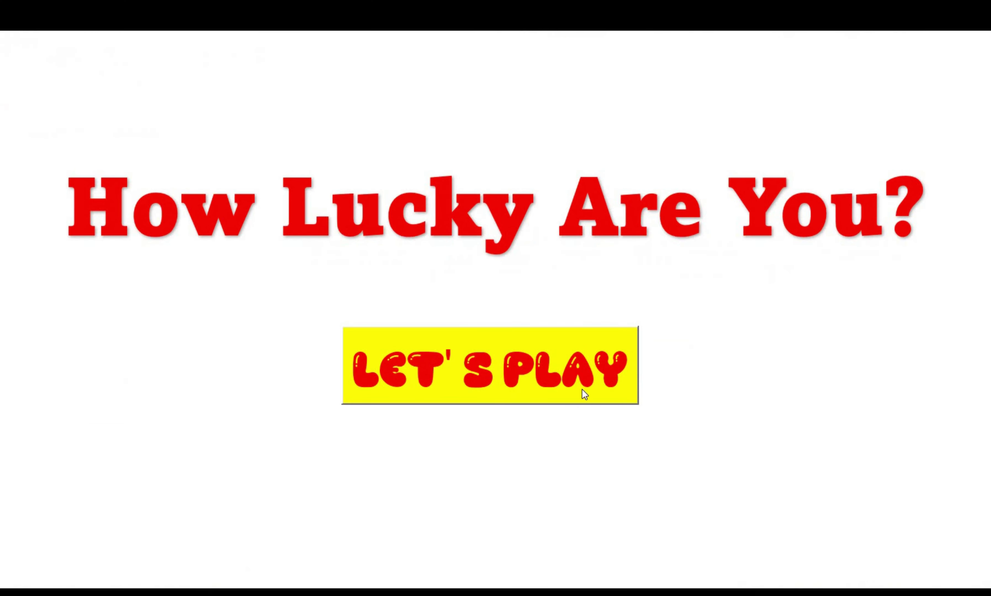
right_click(557, 459)
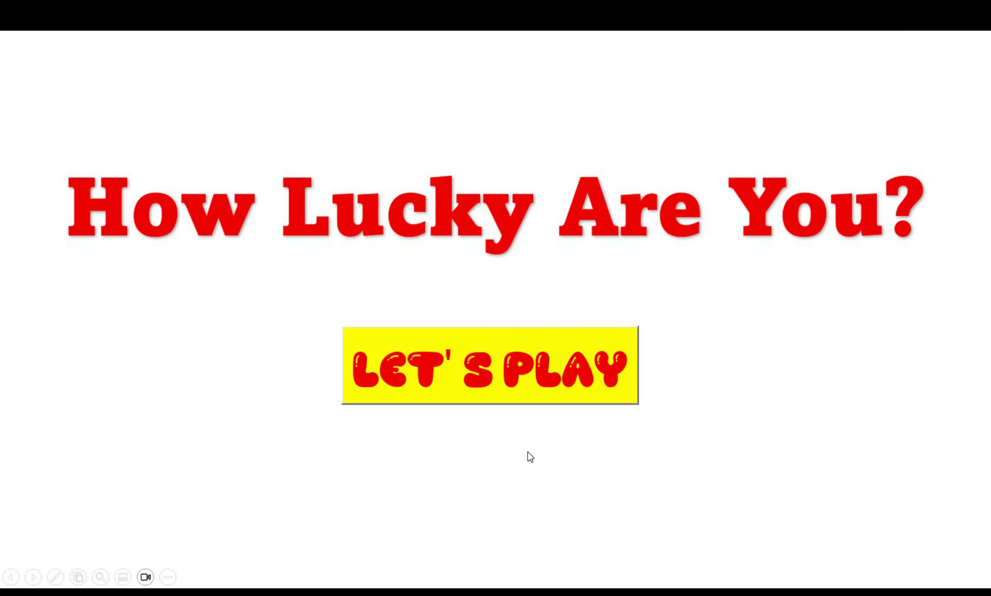
left_click(591, 448)
Change the button's MousePointer to 2 - fmMousePointerCross.
left_click(251, 310)
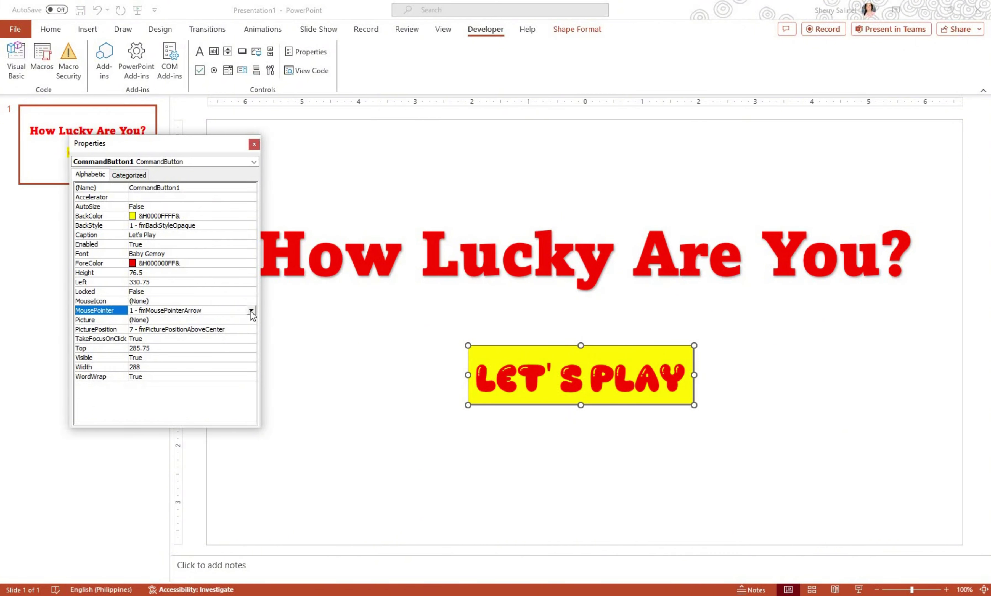
left_click(250, 310)
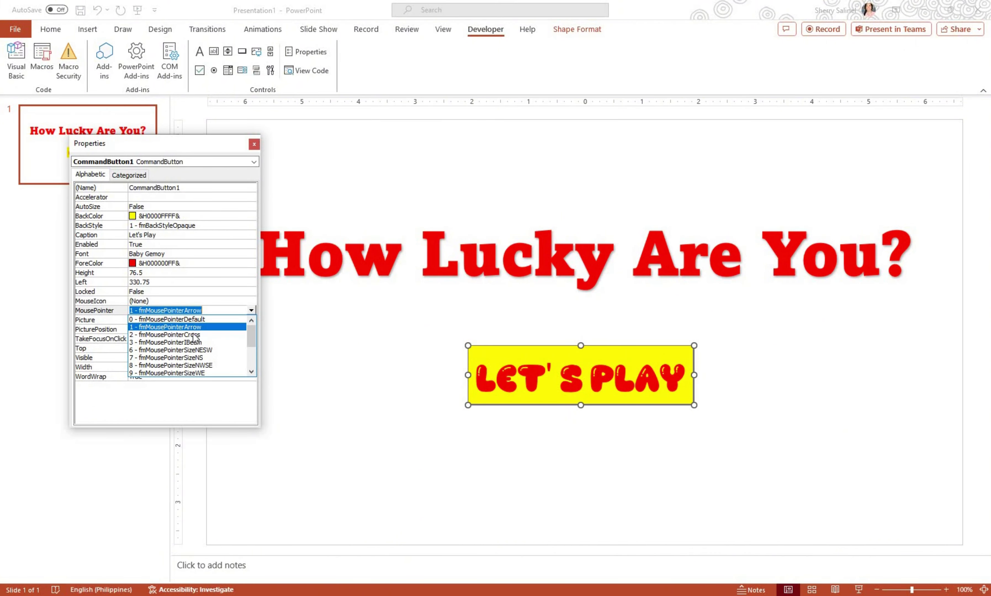
key("Down")
key("Return")
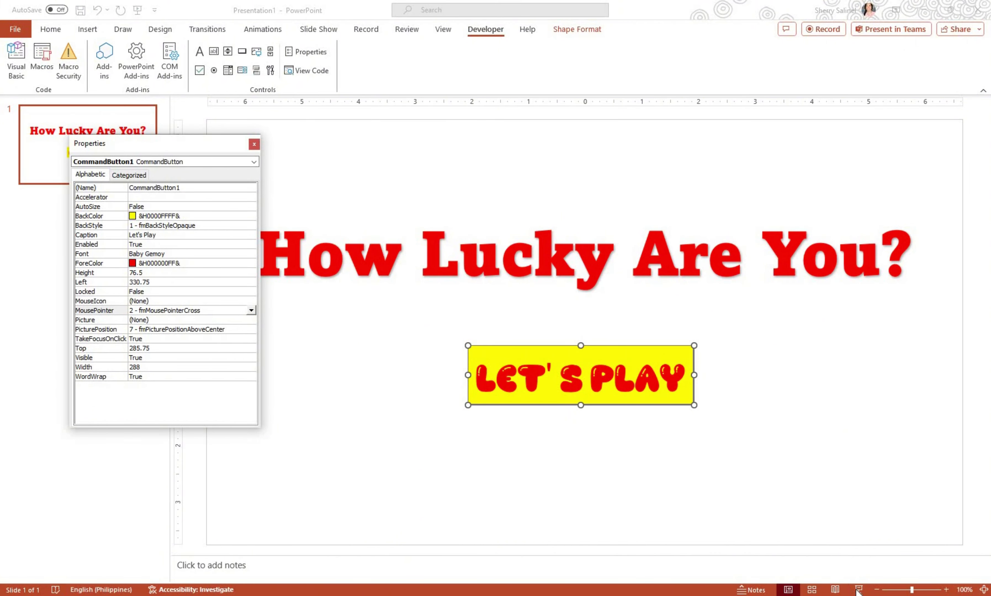
Test the cross pointer in a slide show, end it, and close Properties.
left_click(858, 589)
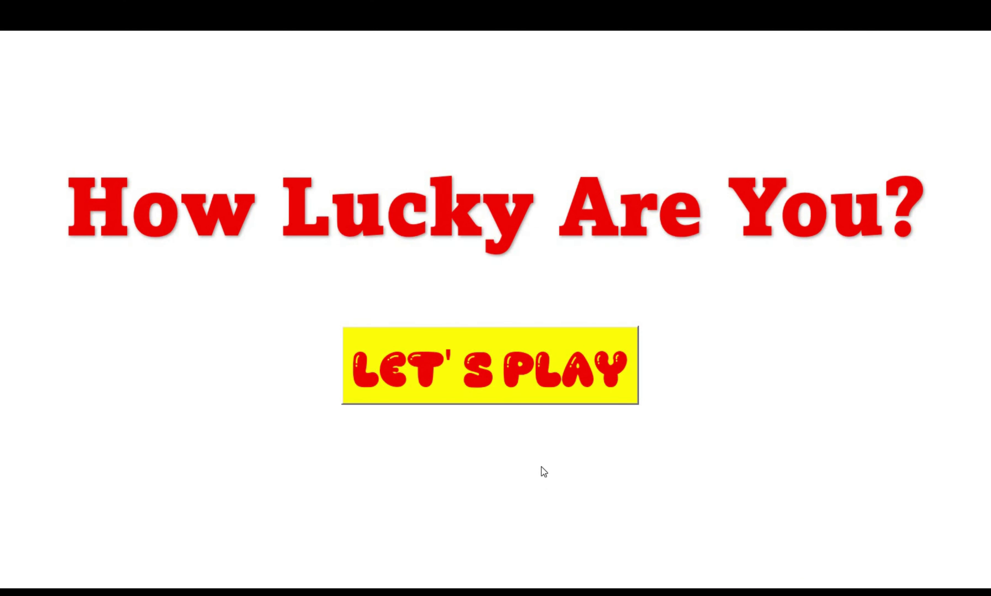
right_click(569, 437)
left_click(570, 436)
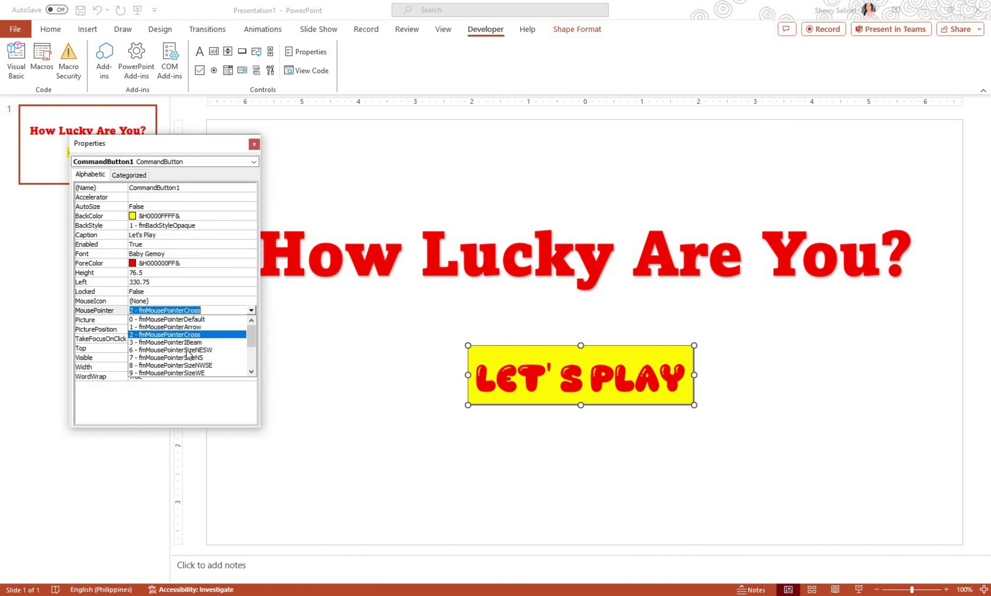
left_click(325, 350)
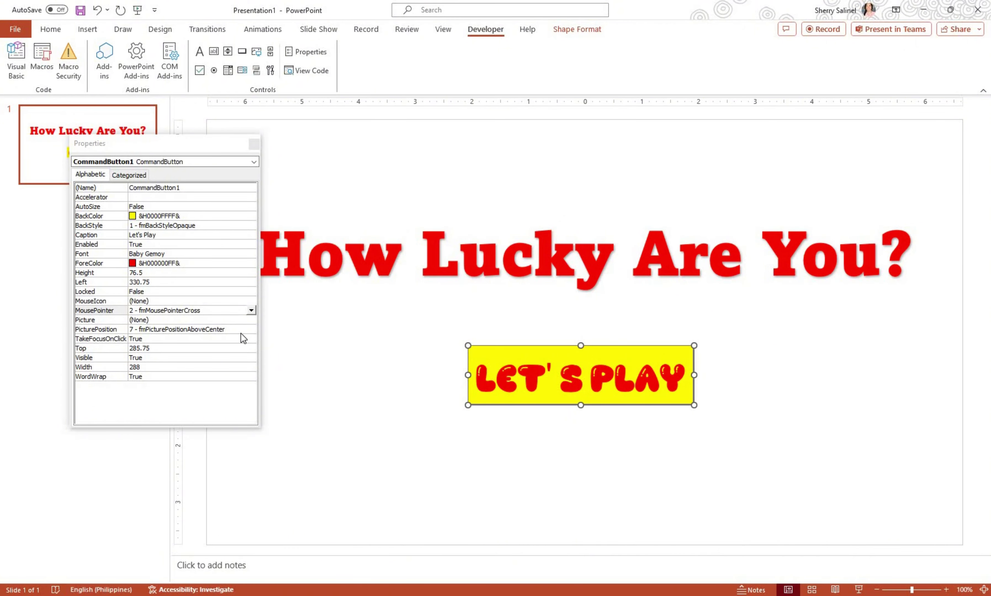
left_click(254, 145)
left_click(743, 553)
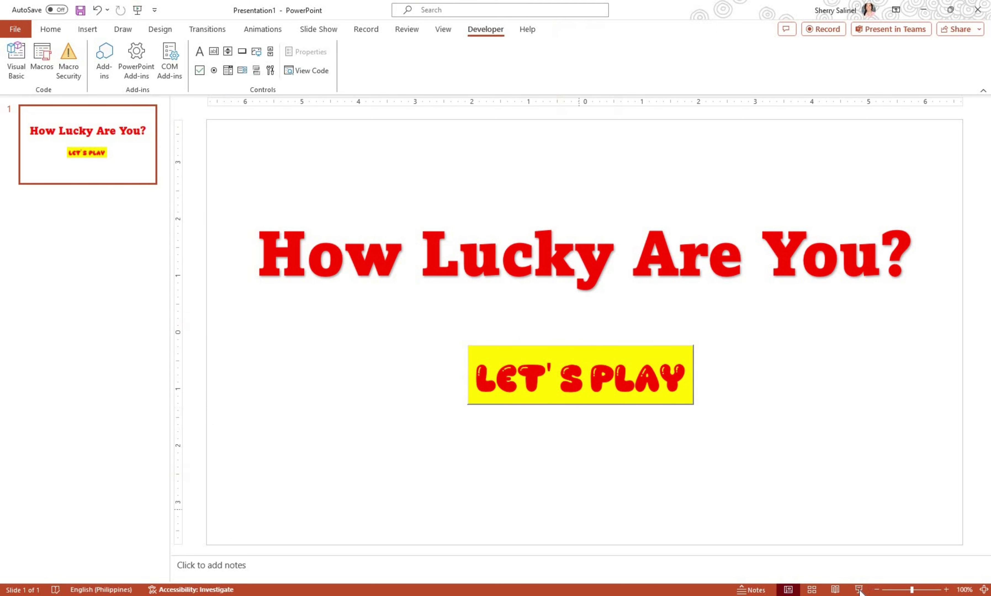
left_click(858, 590)
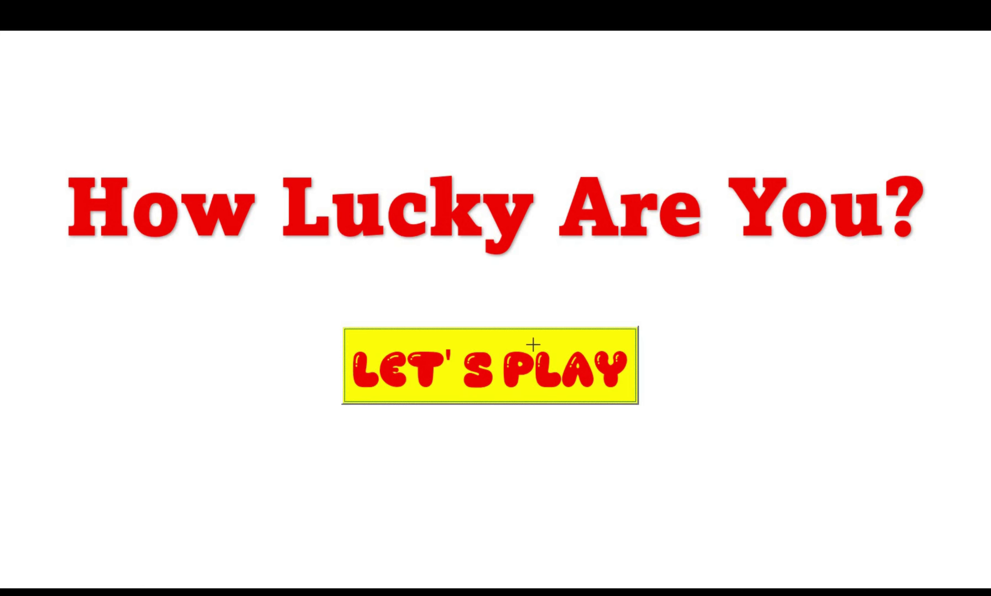
left_click(476, 353)
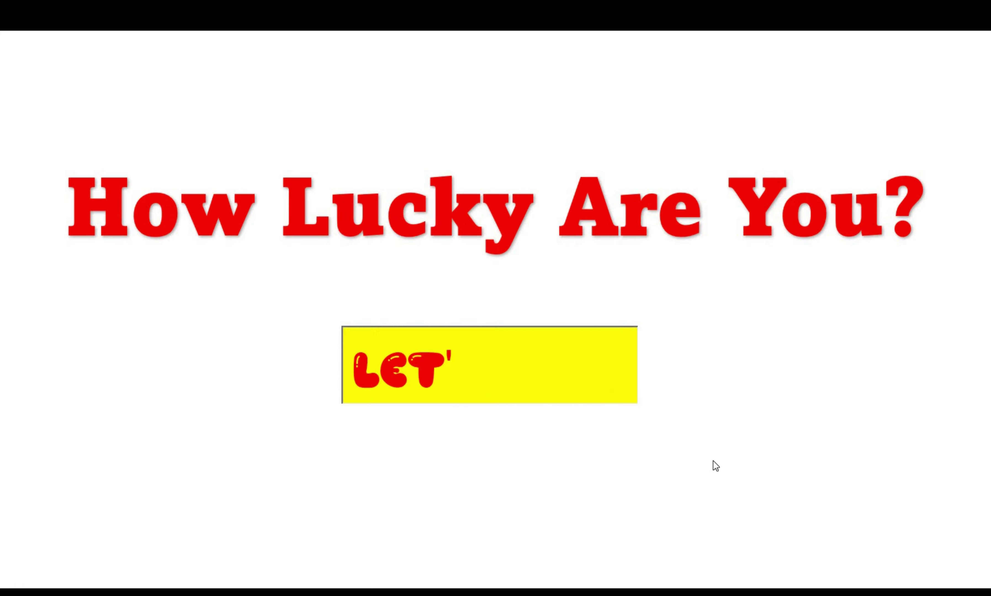
left_click(491, 385)
key("Left")
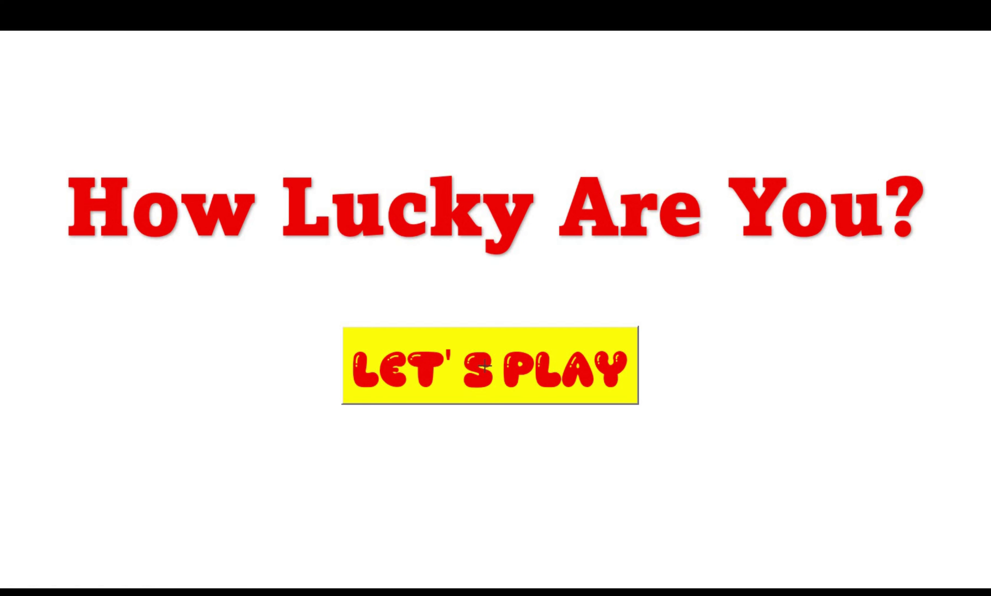
left_click(484, 365)
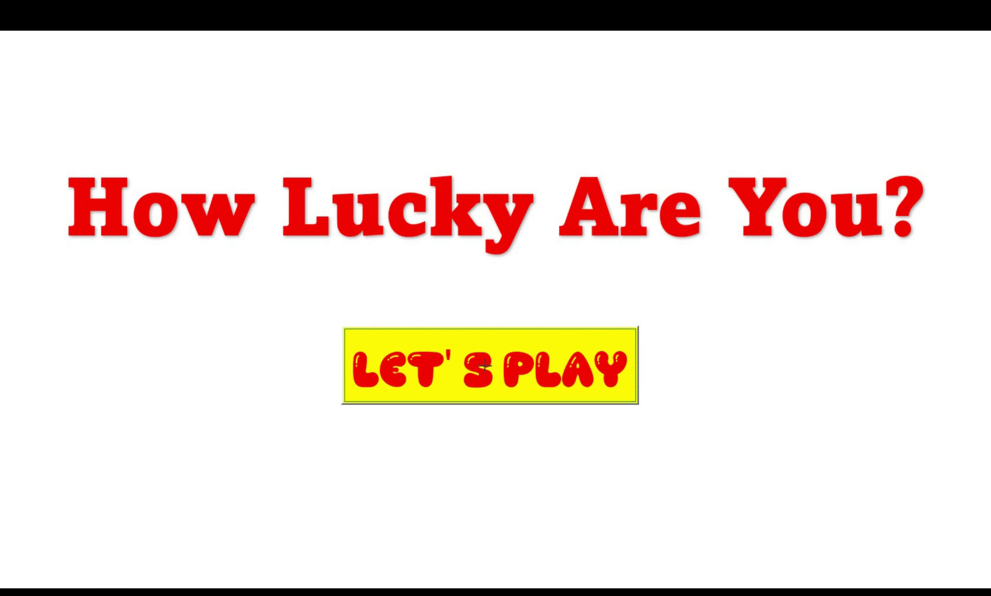
right_click(548, 437)
key("Escape")
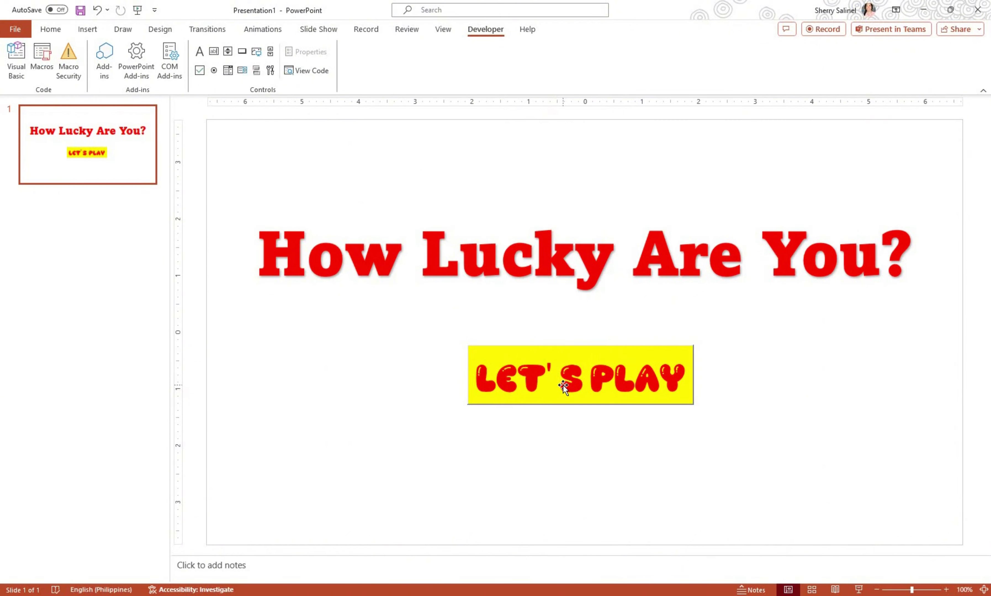
left_click(585, 370)
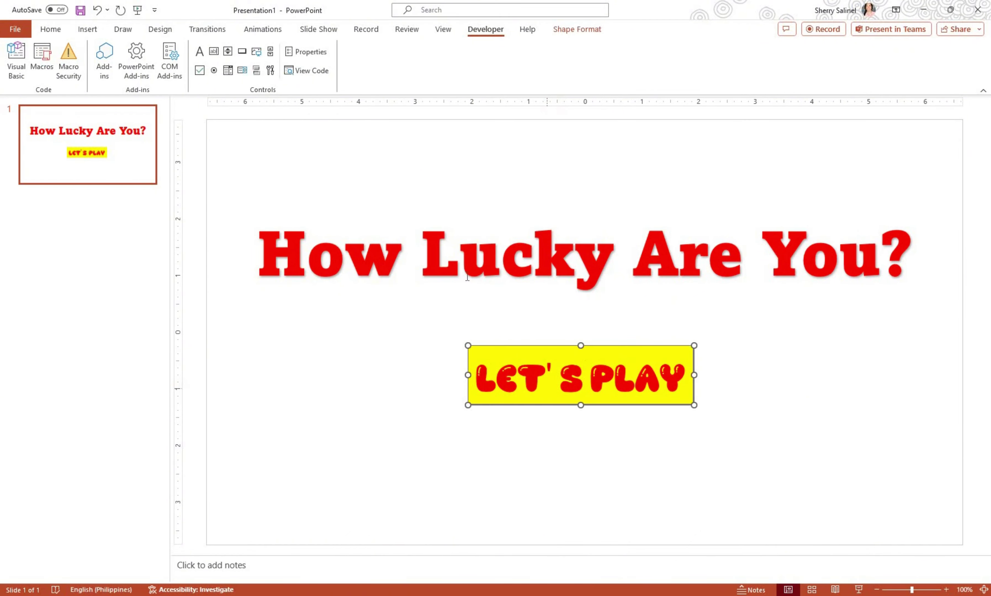
In CommandButton1_Click, enter MsgBox "Are you ready?", vbInformation, "How Lucky Are you?".
left_click(317, 72)
type("ms")
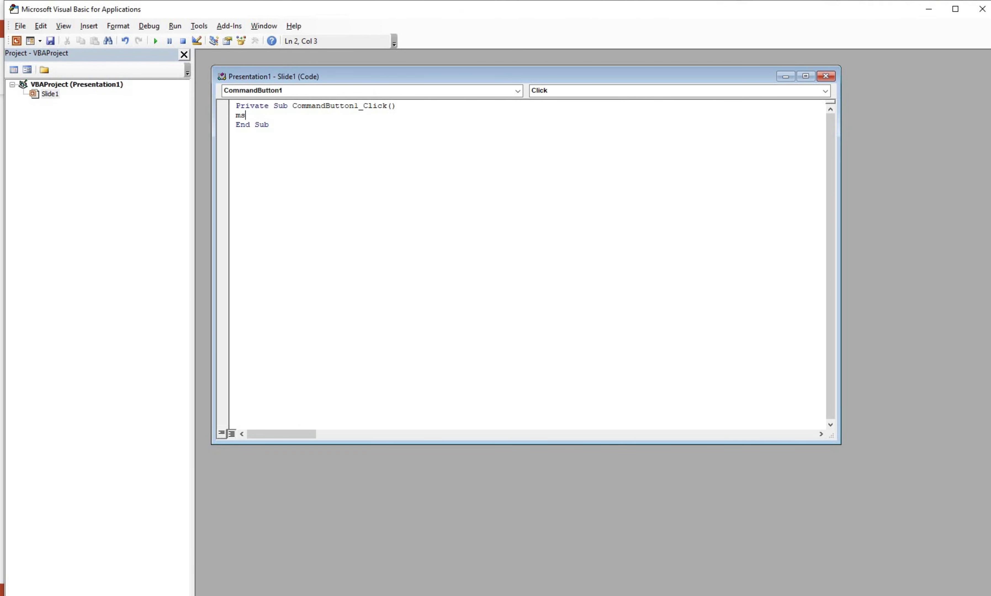
type("gbo")
type("x ")
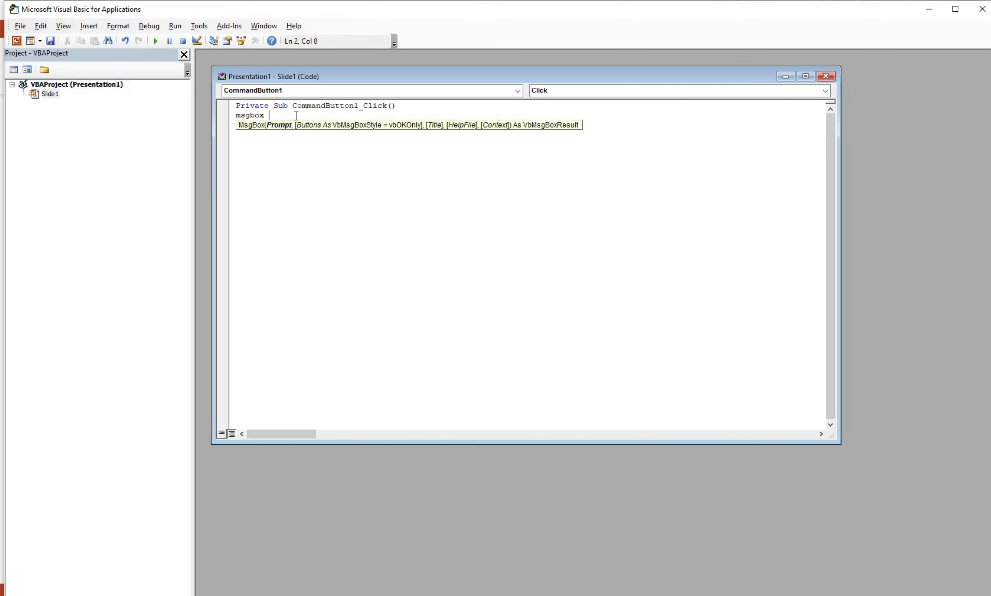
type("\"Ready")
key("BackSpace")
key("BackSpace")
key("BackSpace")
key("BackSpace")
type("Are you ")
type("ready")
type(",")
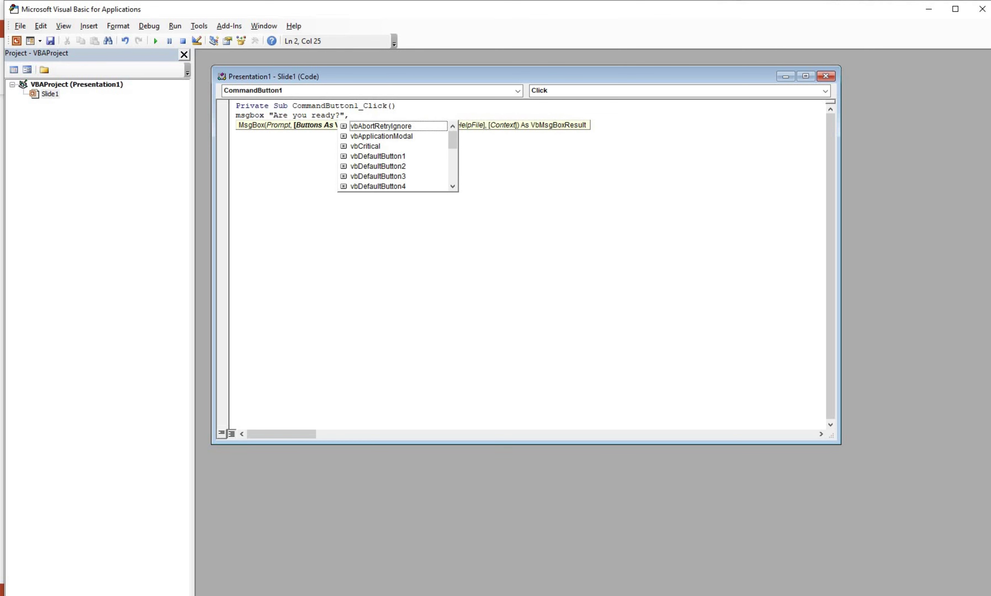
type("vbAbortRetryIgno")
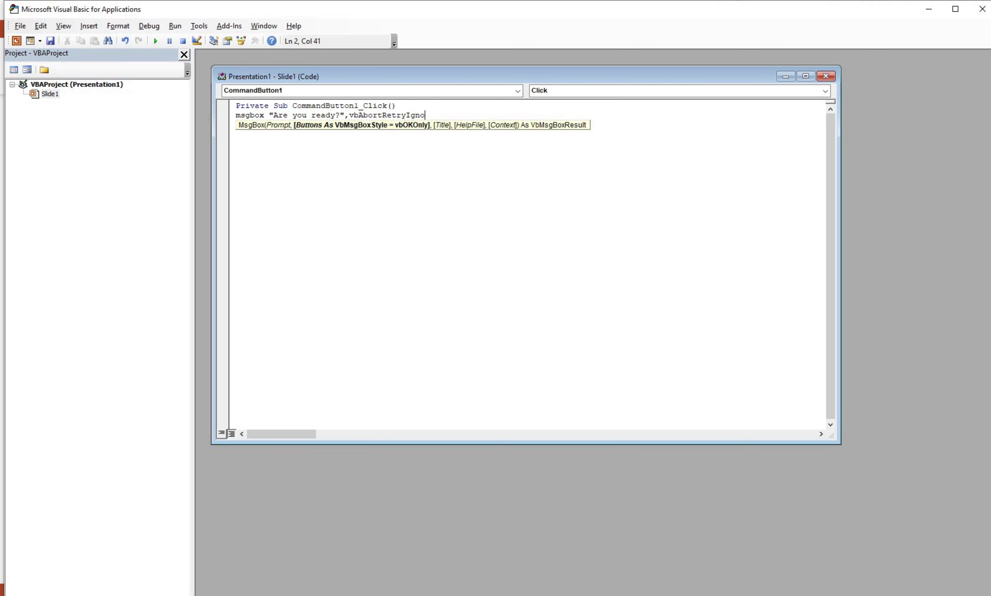
key("BackSpace")
key("BackSpace")
key("BackSpace")
key("BackSpace")
key("BackSpace")
key("BackSpace")
key("BackSpace")
key("BackSpace")
key("BackSpace")
type("informatio")
type("n,")
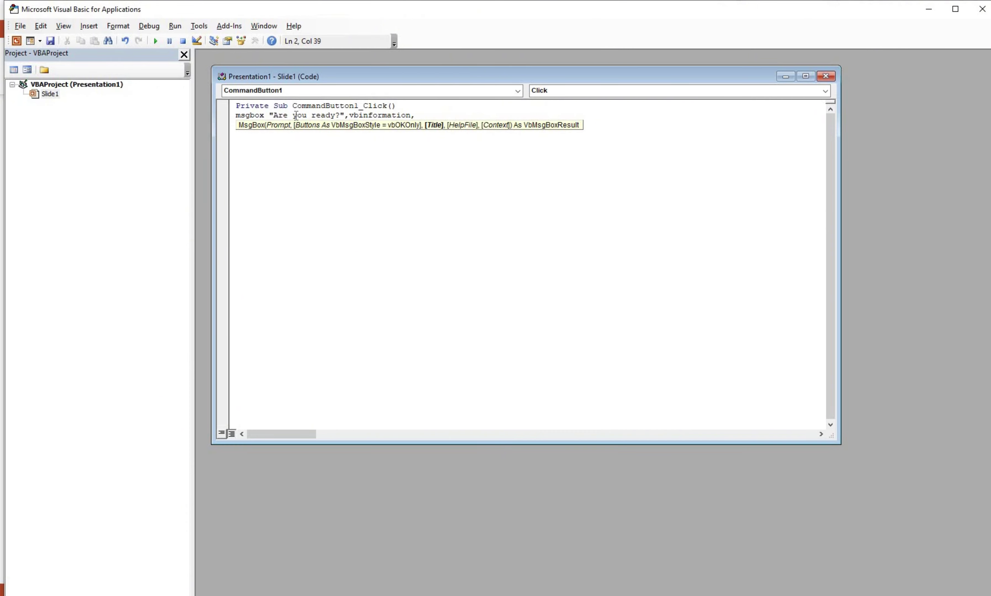
type("\"How ")
type("L")
type("ucky ")
type("Are you")
type("?")
key("Return")
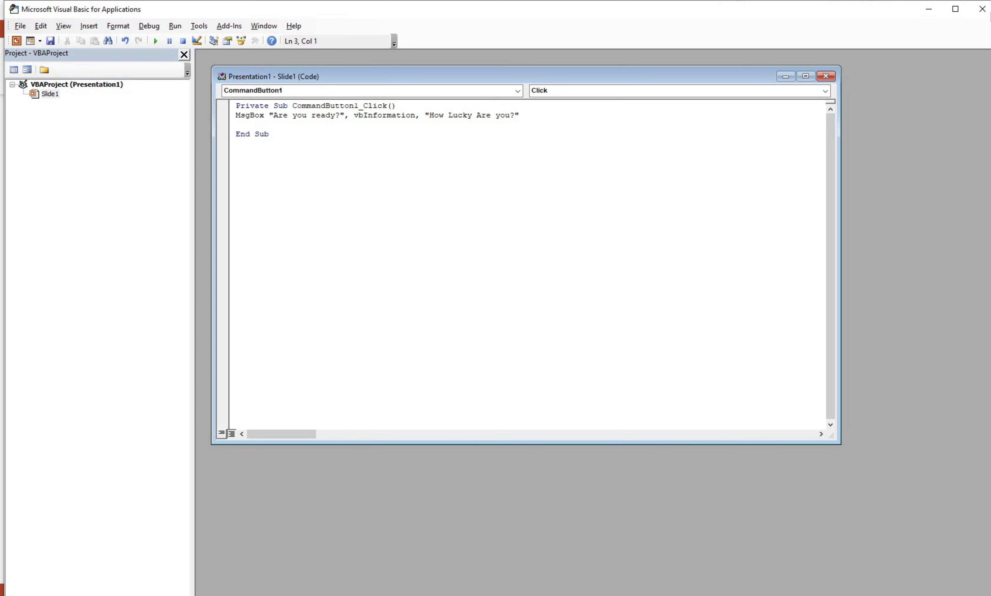
key("alt+F11")
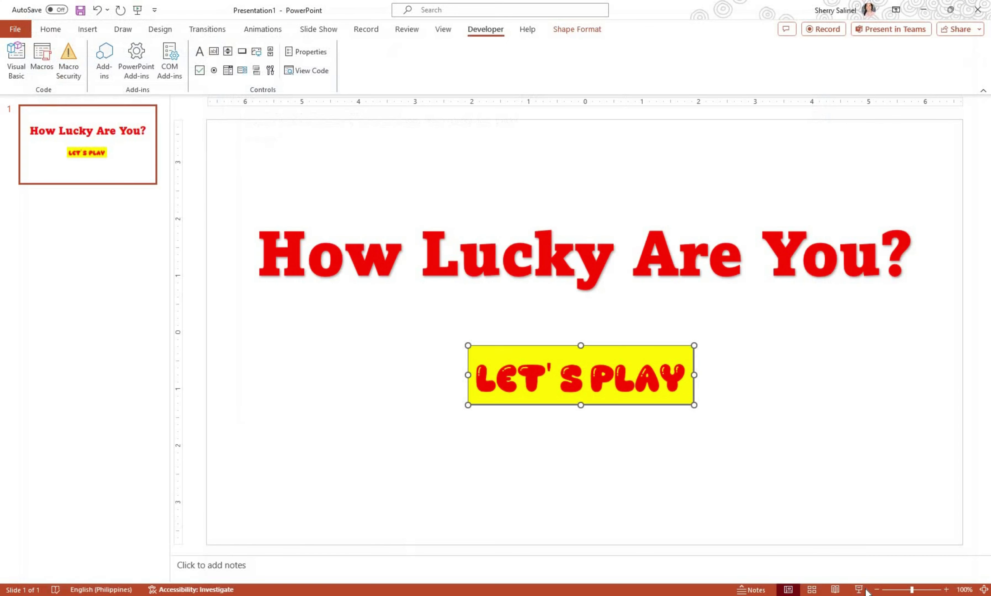
left_click(858, 589)
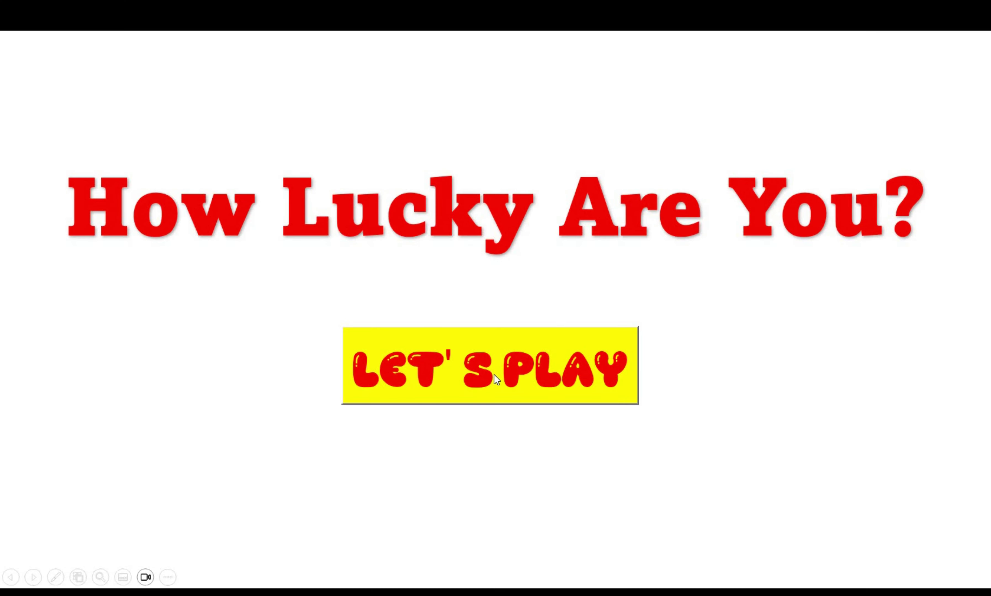
left_click(469, 342)
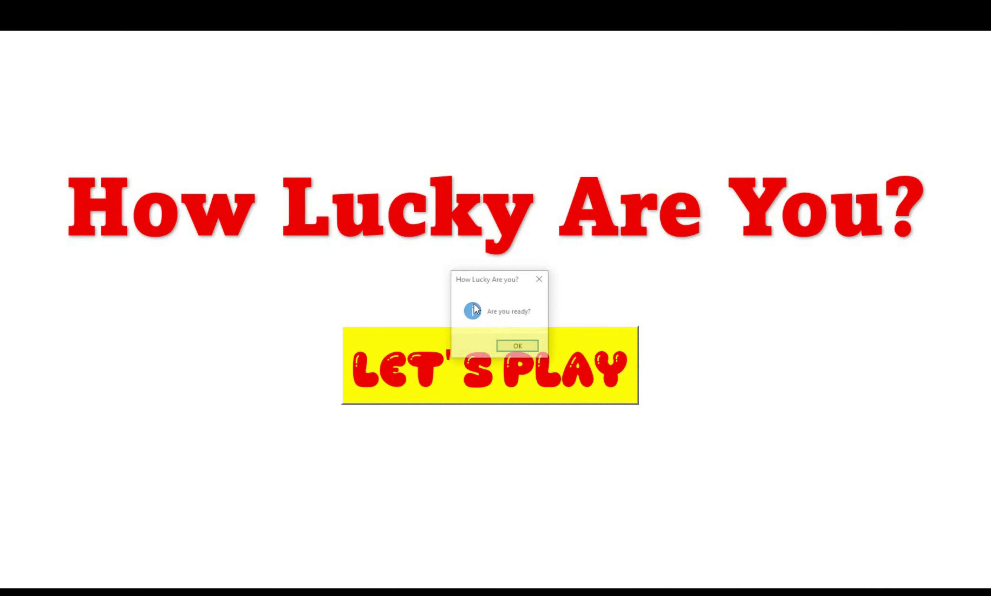
left_click(517, 346)
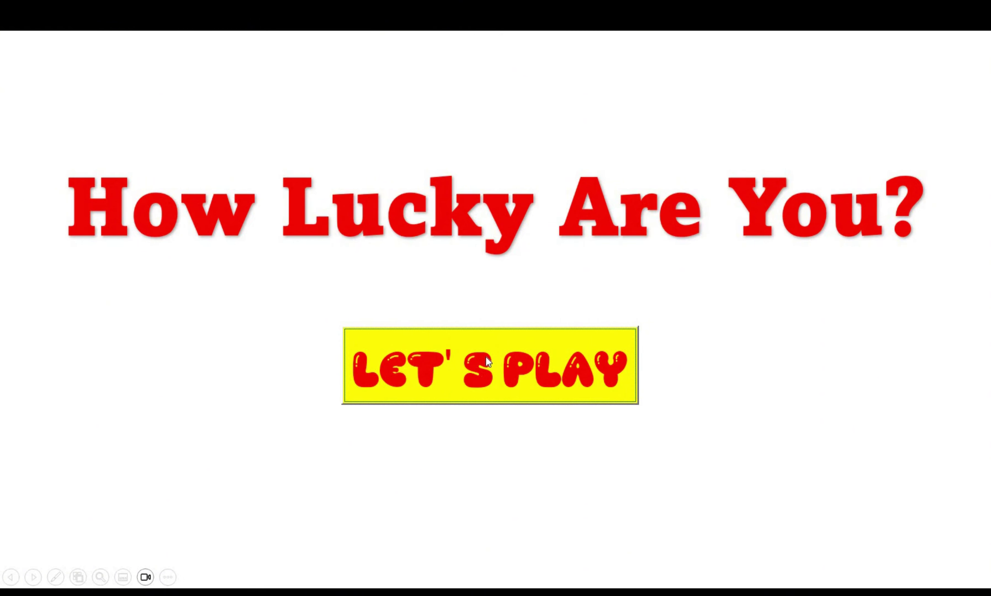
left_click(506, 346)
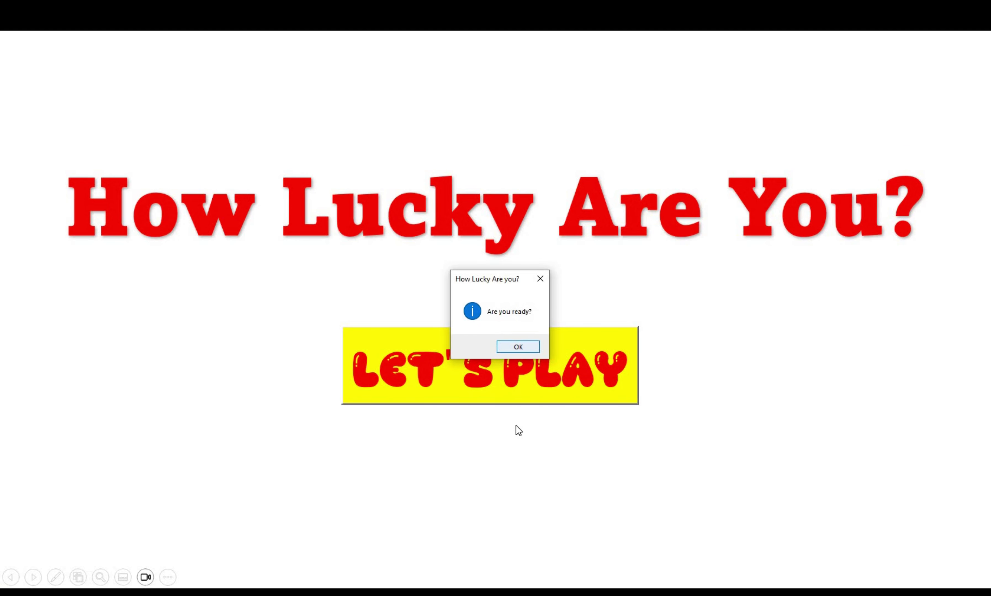
key("Return")
right_click(522, 429)
left_click(533, 416)
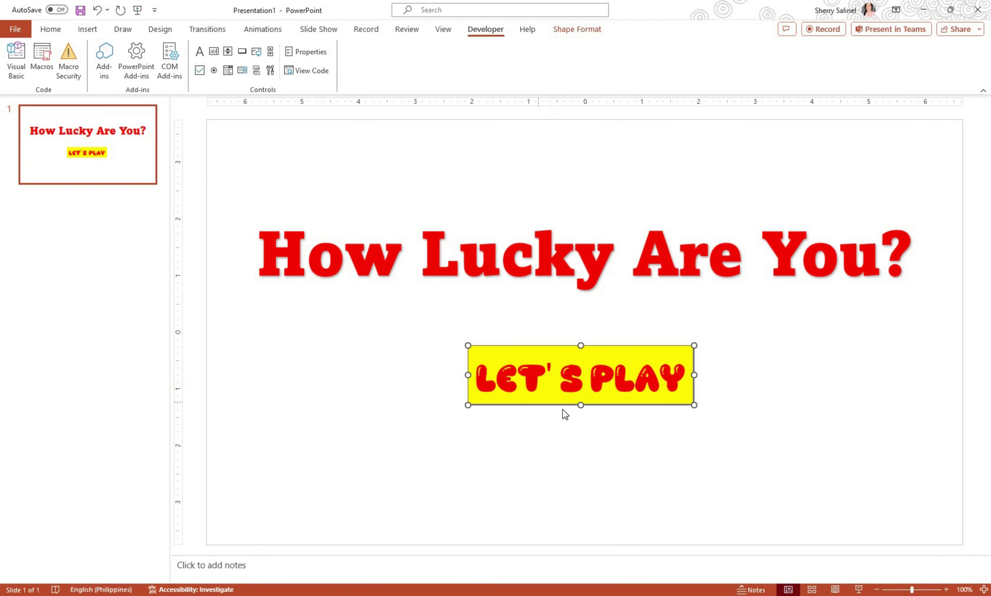
Open the button's code in the VBA editor and insert a new UserForm into the project.
left_click(304, 73)
left_click_drag(414, 76, 504, 151)
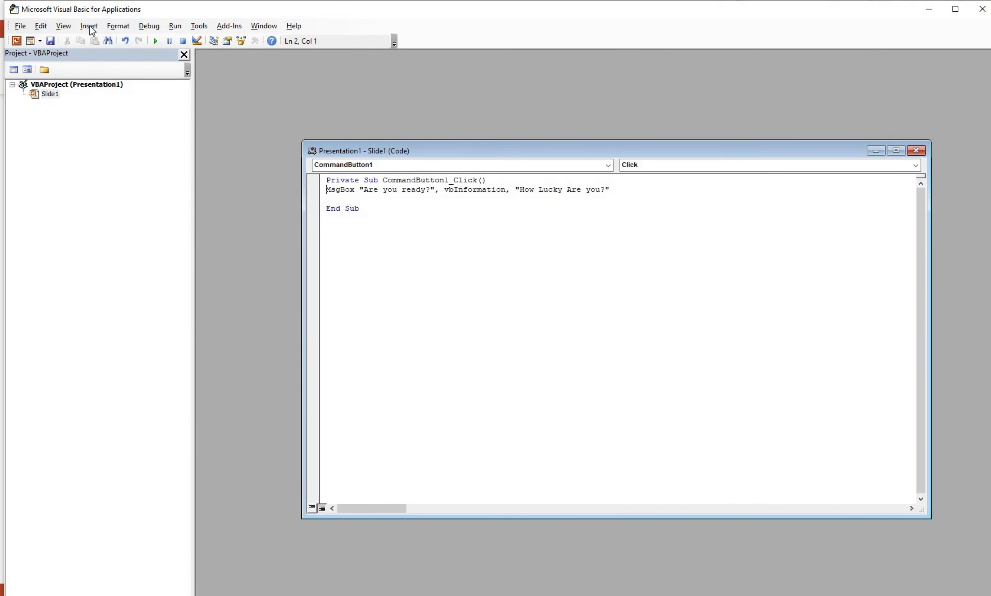
left_click(89, 25)
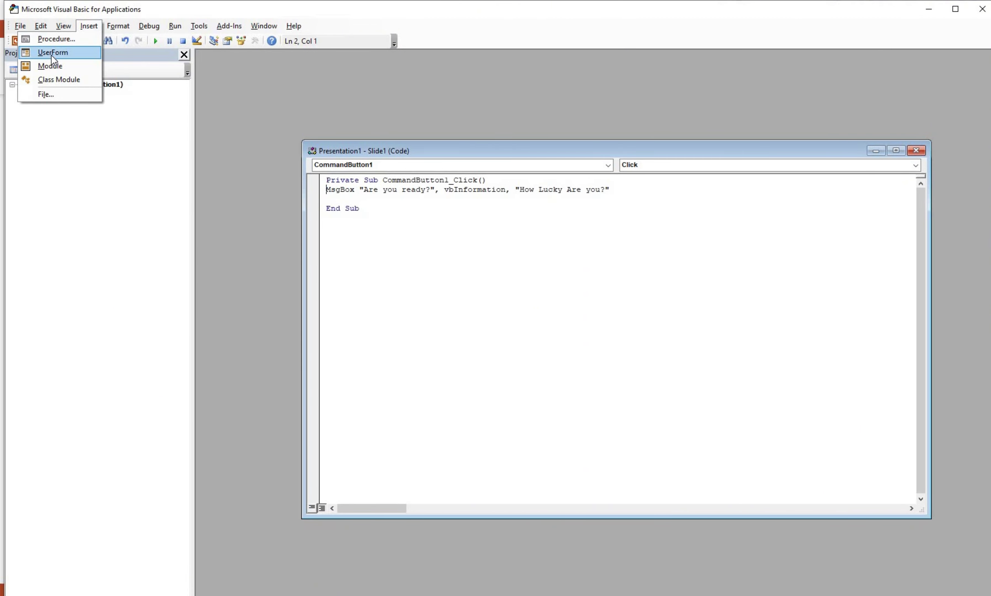
left_click(51, 51)
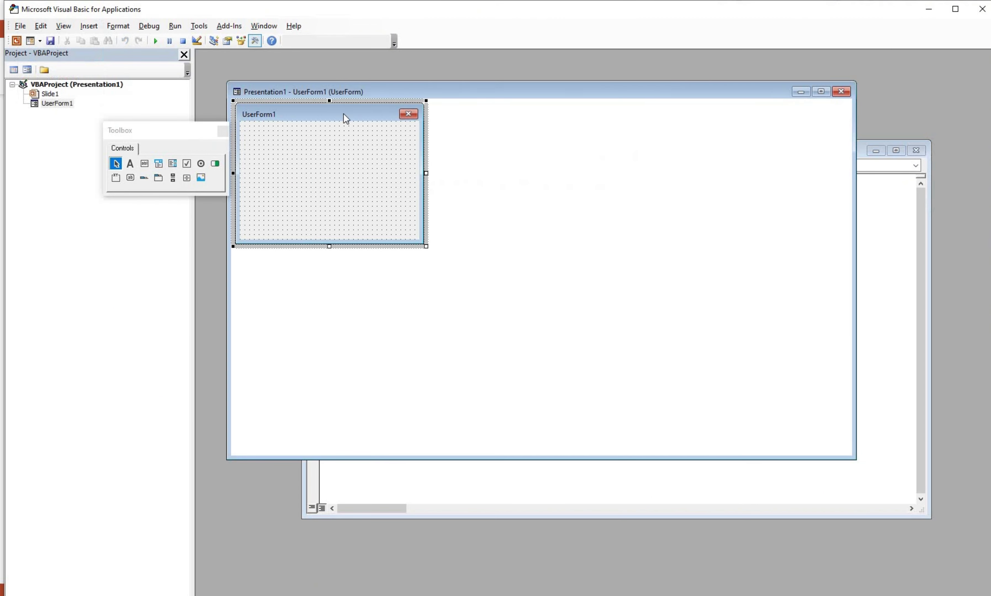
Drag UserForm1's corner handle to enlarge it into a much bigger form.
left_click_drag(412, 93, 443, 101)
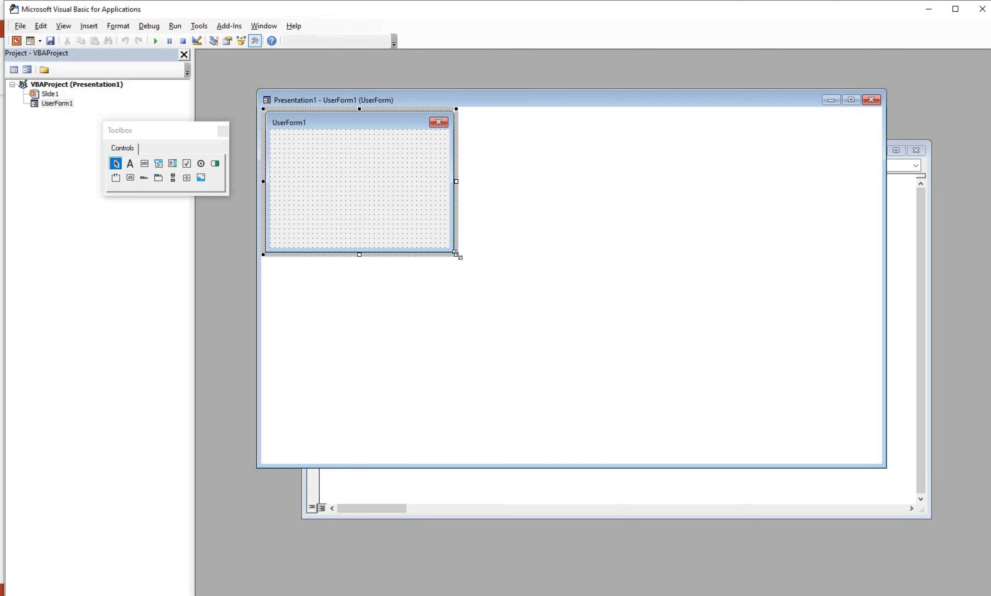
left_click_drag(456, 255, 753, 449)
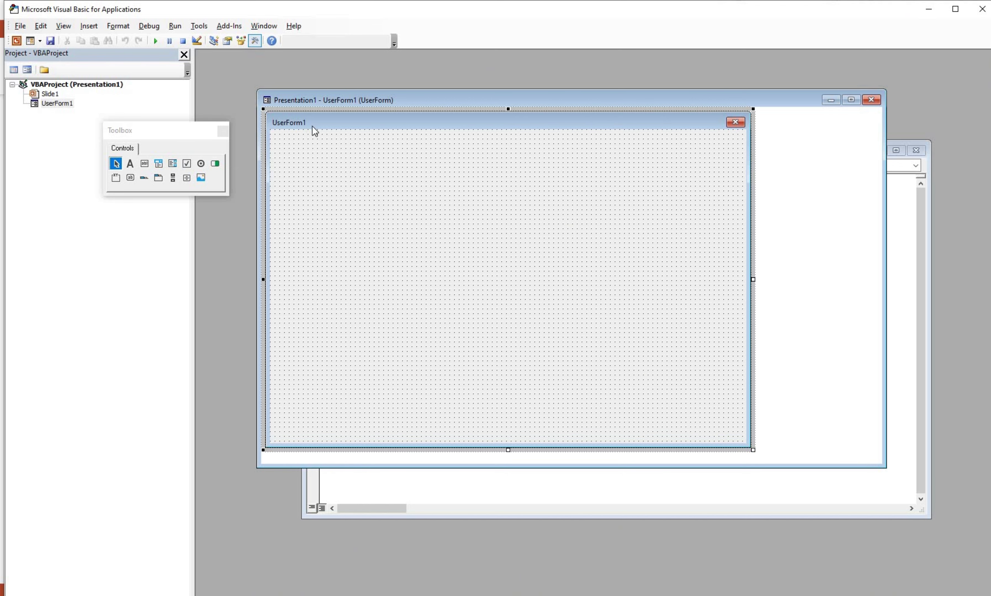
left_click_drag(407, 105, 416, 115)
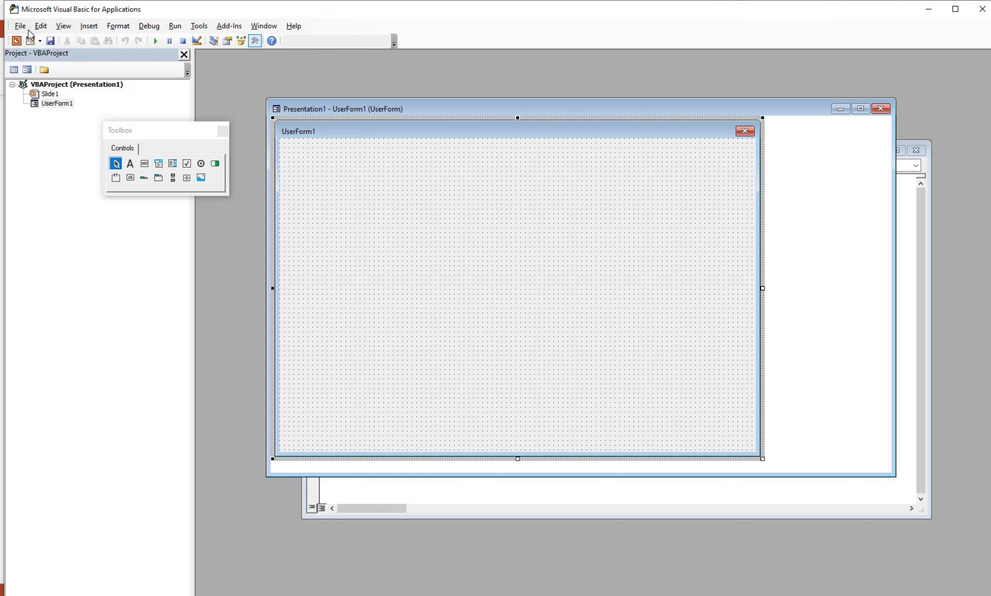
Set UserForm1's Caption property to 'How Lucky Are You?'.
left_click(40, 25)
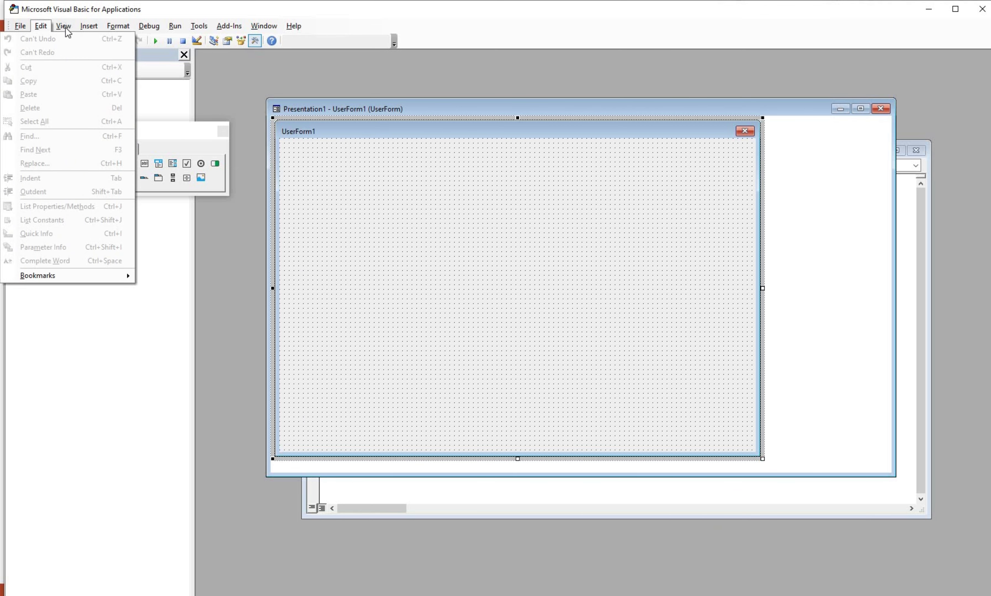
mouse_move(62, 26)
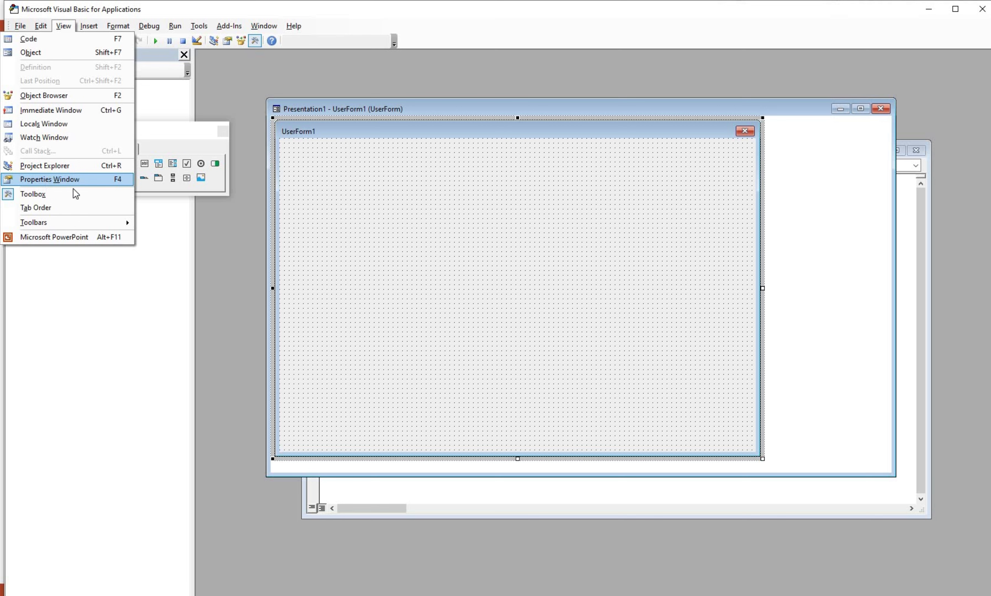
left_click(75, 180)
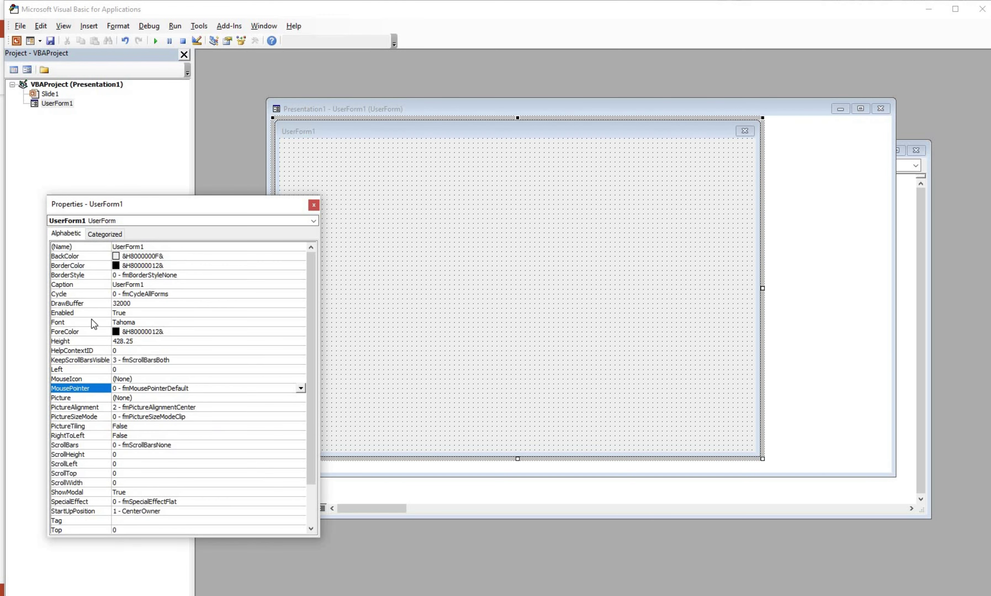
left_click(150, 284)
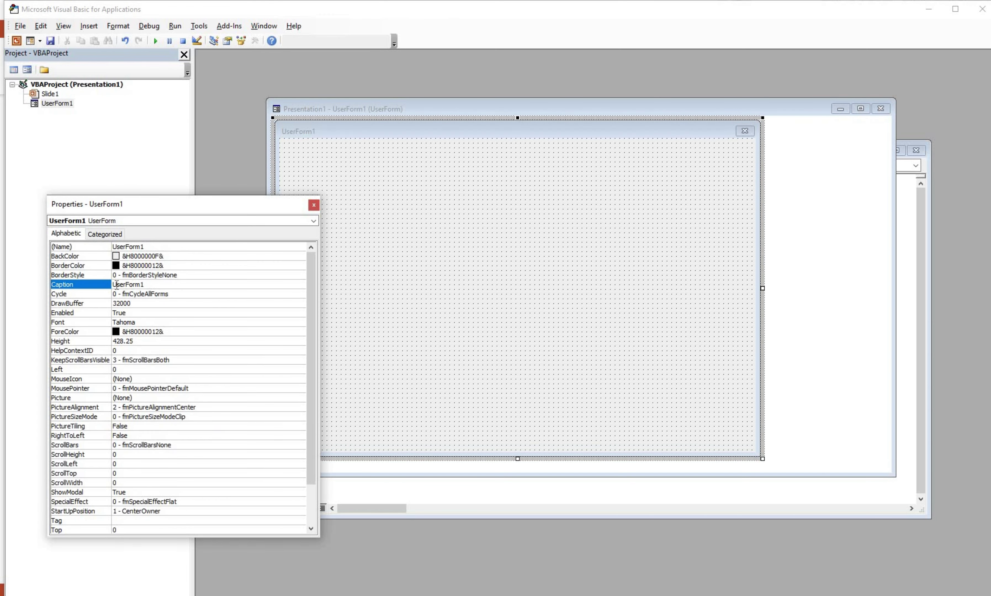
double_click(116, 284)
type("How Lu")
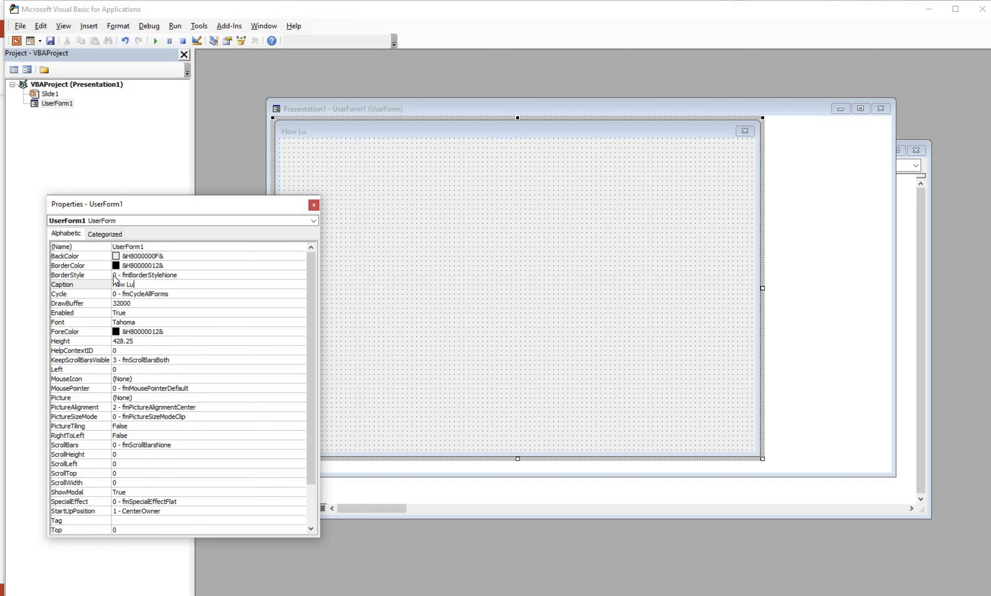
type("cky Ar")
type("e ")
type("You?")
Bring up the Font dialog for the form from its Font property.
scroll(217, 304, "down", 2)
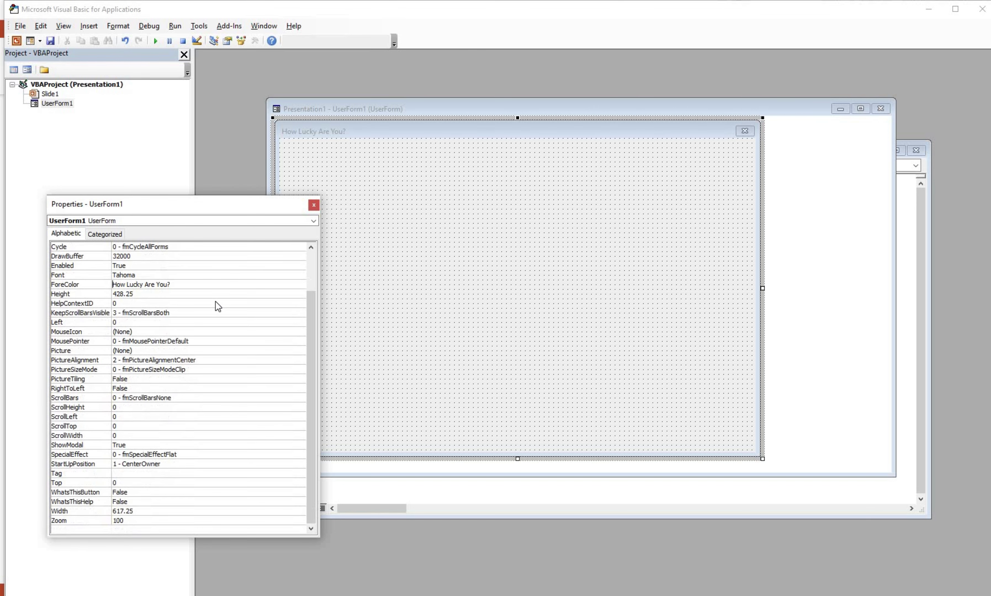
scroll(121, 317, "up", 2)
scroll(52, 330, "up", 1)
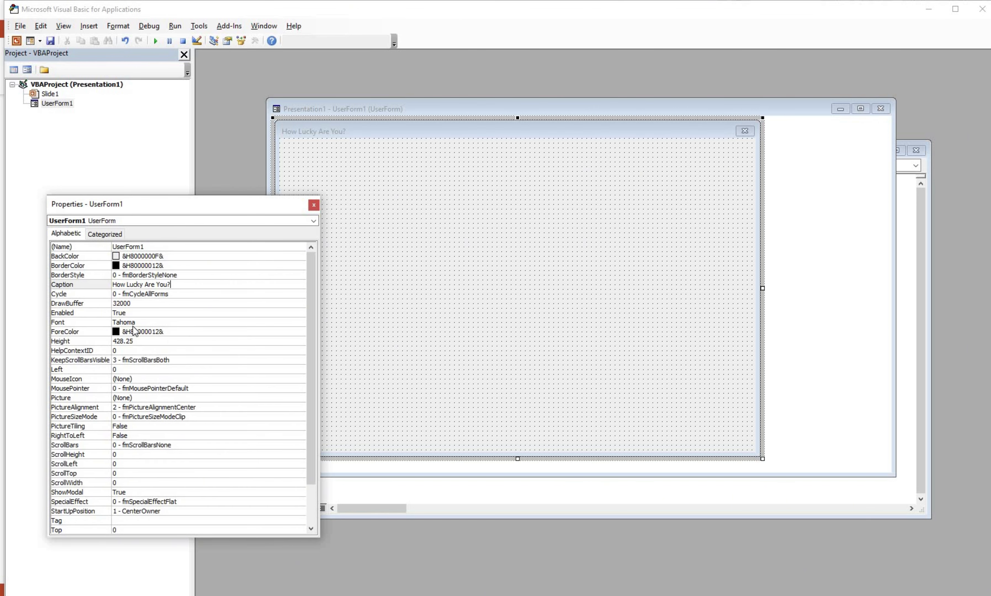
left_click(290, 324)
left_click(300, 322)
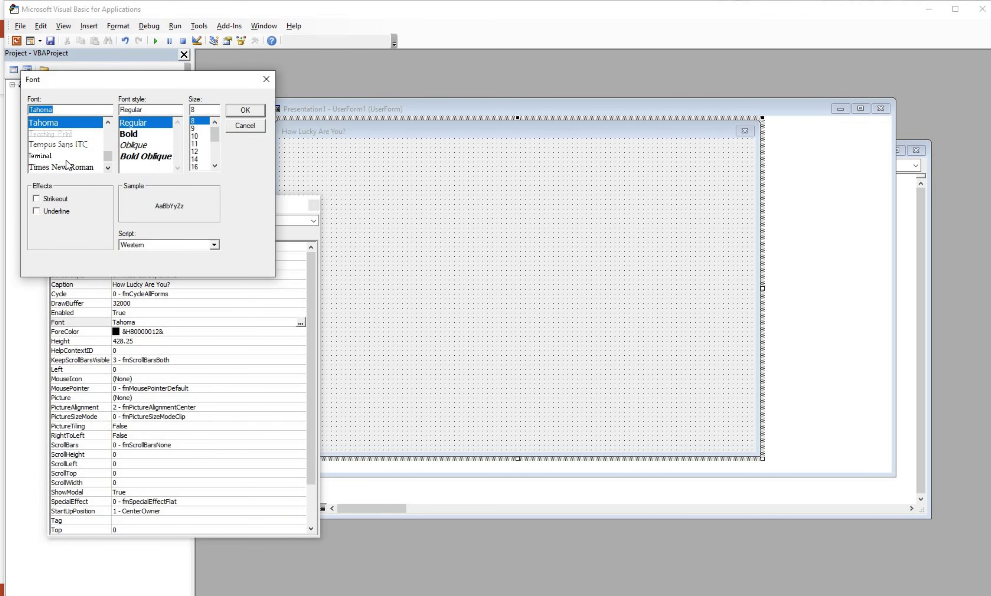
Set the form's font to Baby Gemoy at size 16.
scroll(66, 160, "down", 3)
scroll(82, 153, "up", 4)
scroll(82, 149, "up", 4)
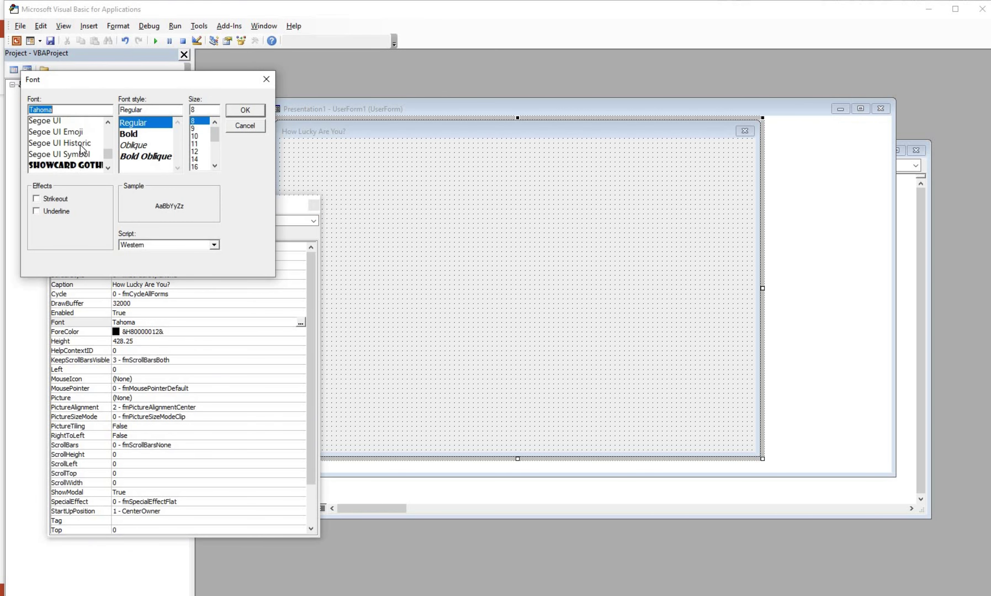
scroll(82, 149, "up", 4)
scroll(85, 147, "up", 4)
scroll(84, 147, "up", 5)
scroll(85, 148, "up", 5)
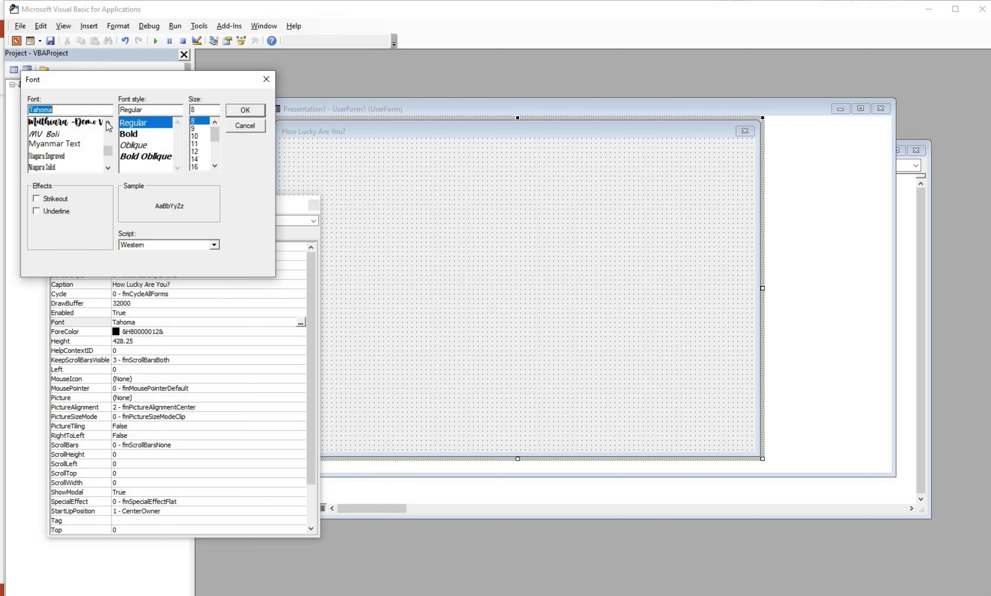
scroll(87, 148, "up", 5)
scroll(83, 161, "up", 5)
scroll(83, 161, "down", 2)
scroll(78, 152, "down", 3)
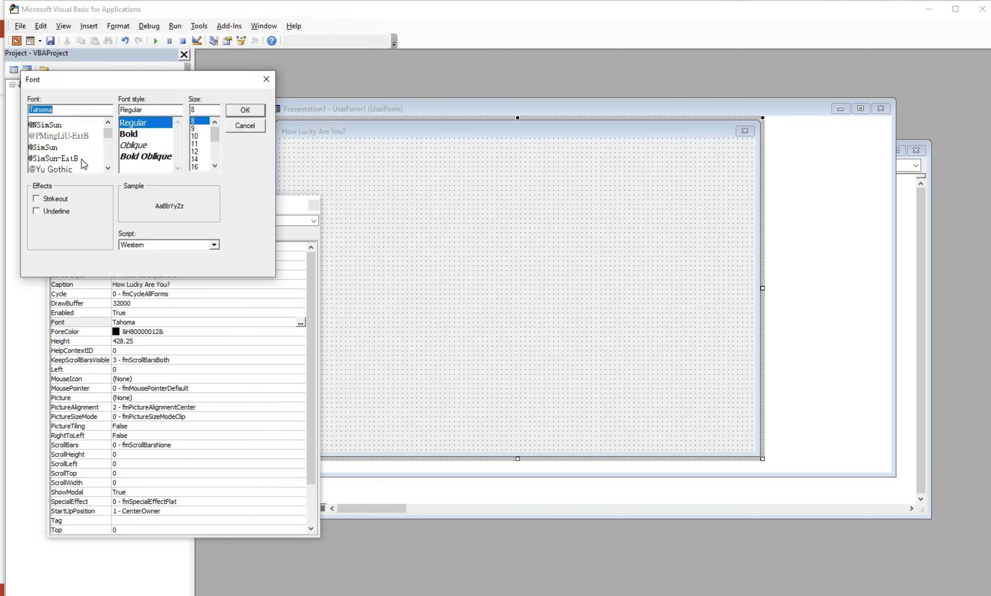
scroll(74, 145, "down", 3)
scroll(70, 138, "down", 2)
left_click(70, 137)
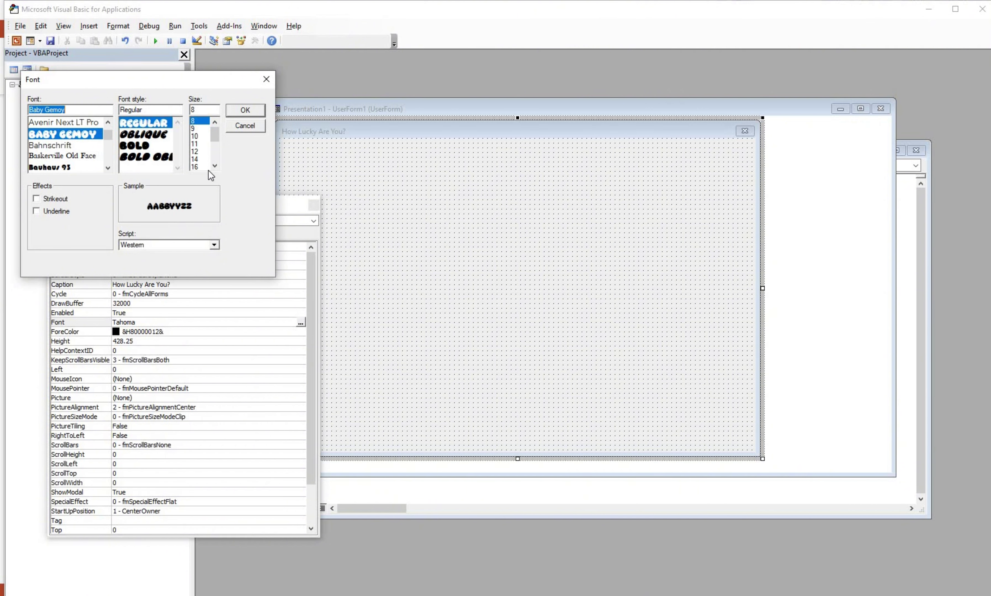
left_click(197, 166)
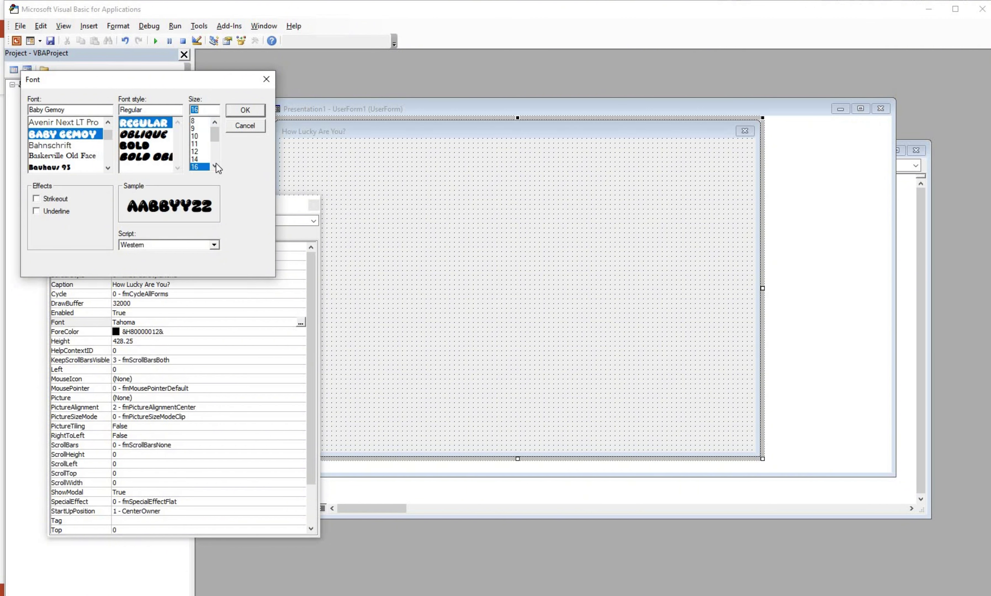
left_click(250, 111)
Make the form's ForeColor red from the Palette and close the Properties window.
left_click(282, 331)
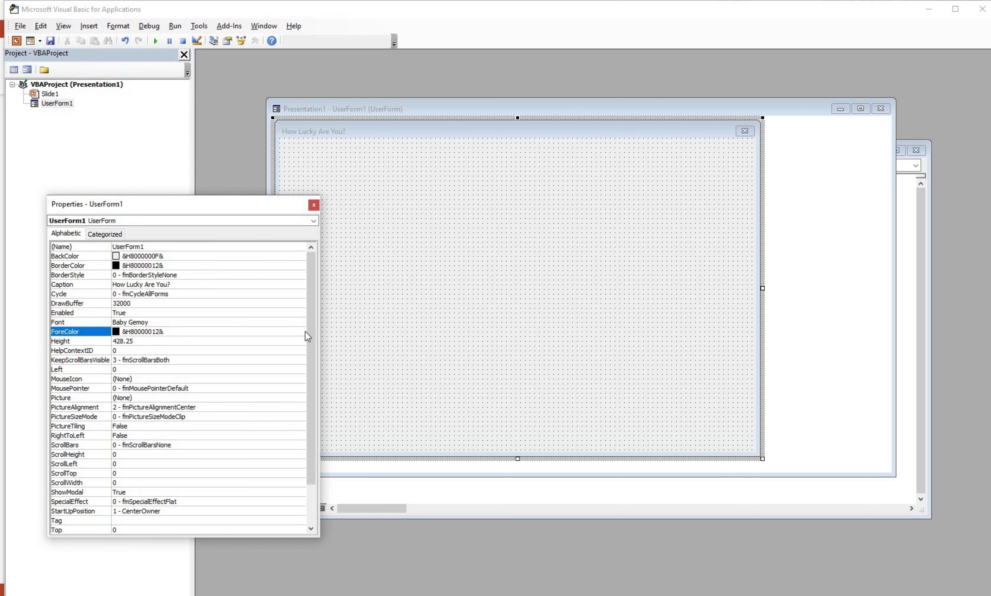
left_click(301, 331)
left_click(231, 345)
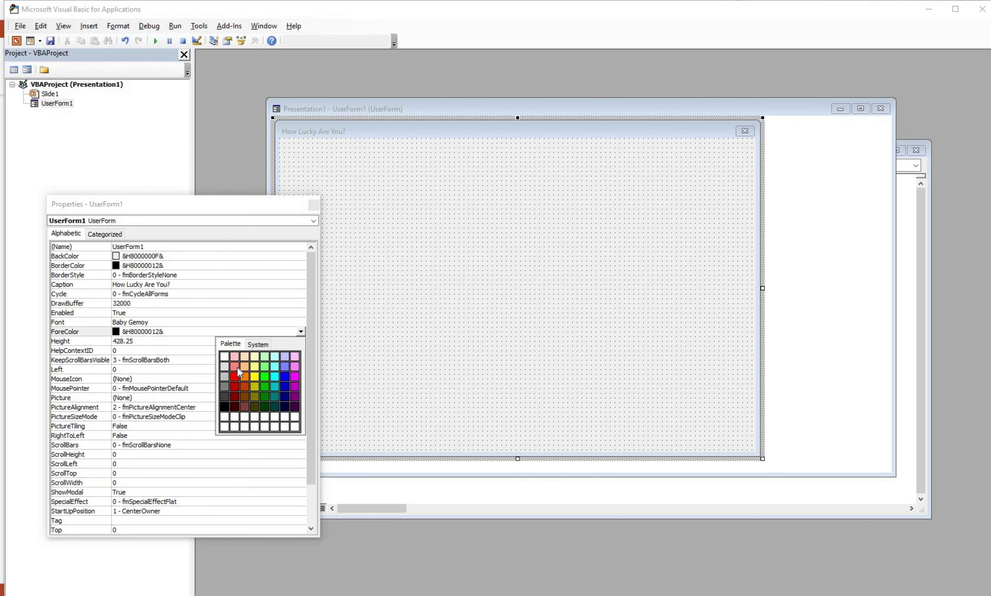
left_click(234, 376)
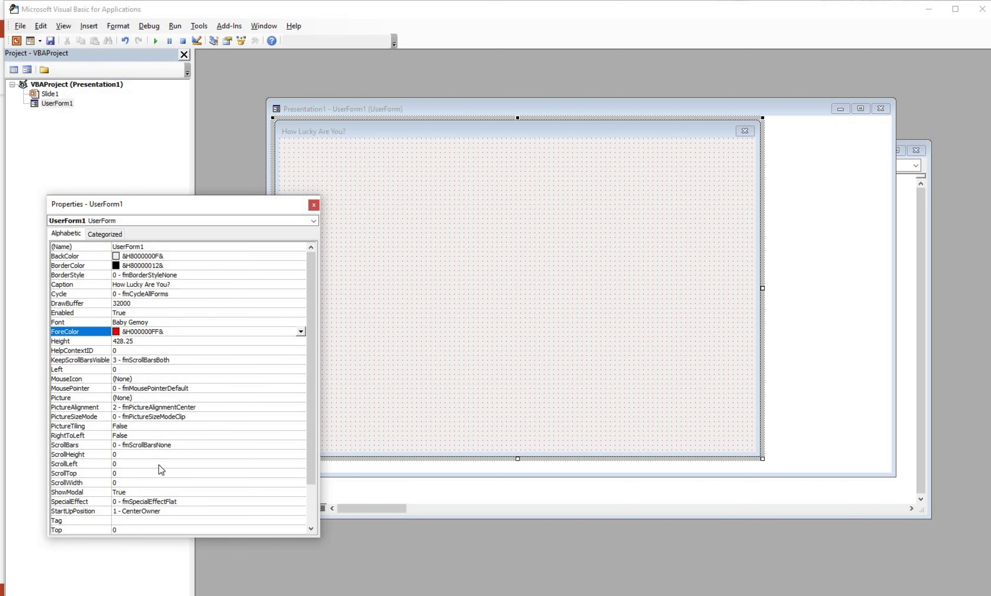
left_click(314, 204)
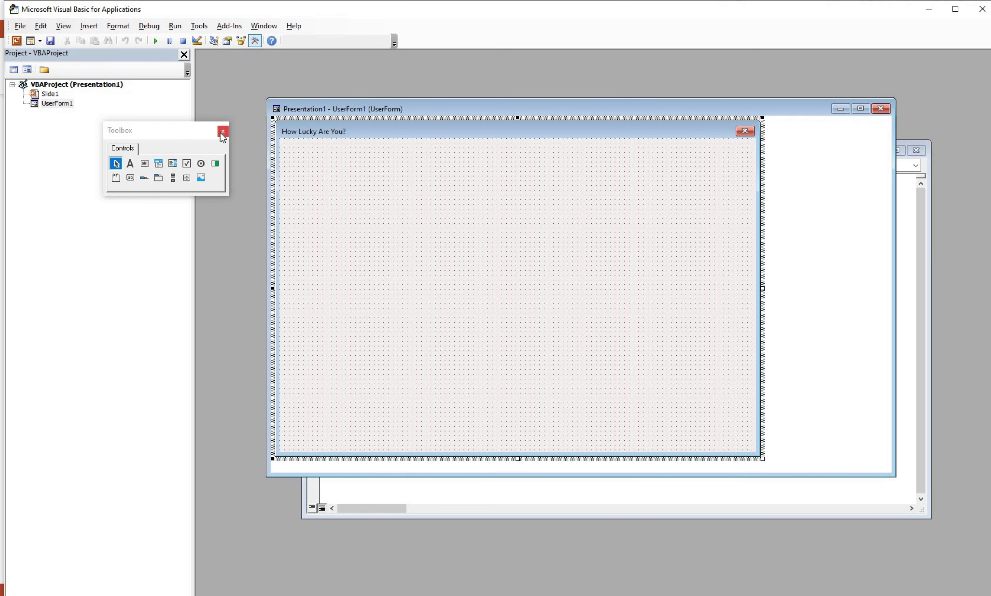
Add UserForm1.Show on the line after the MsgBox in CommandButton1_Click.
left_click(839, 110)
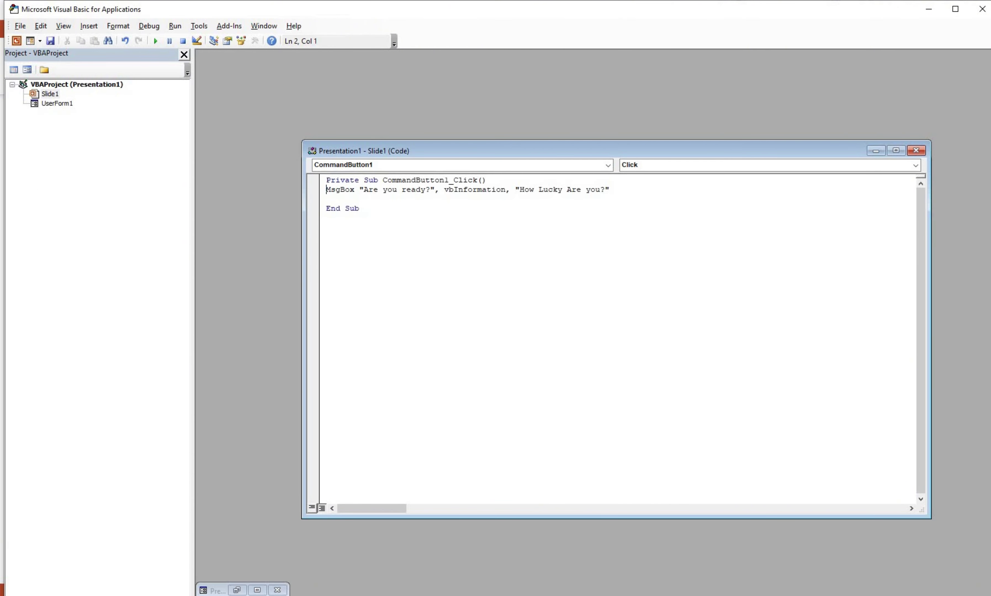
left_click(410, 202)
left_click(257, 590)
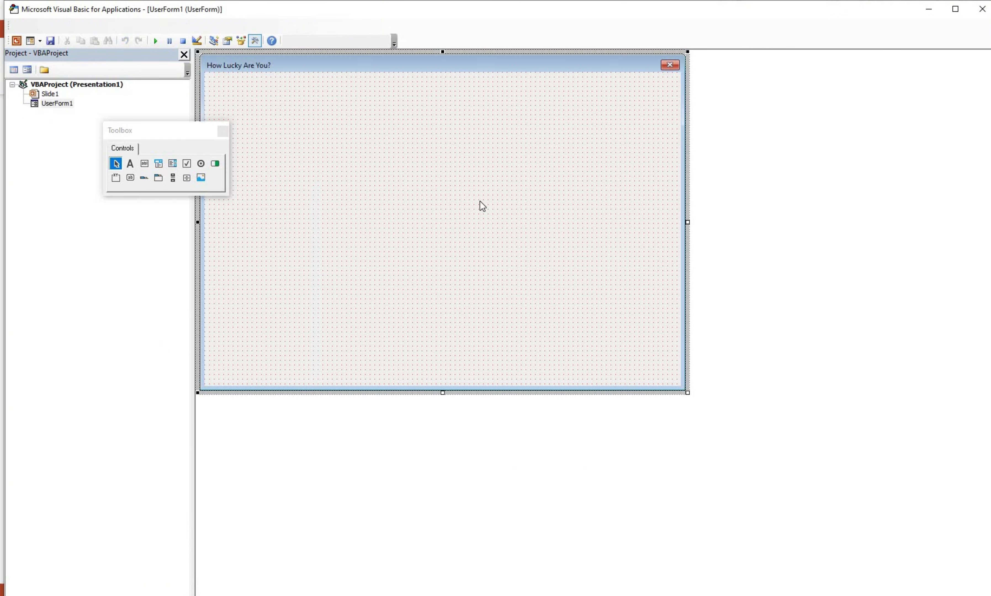
left_click(977, 26)
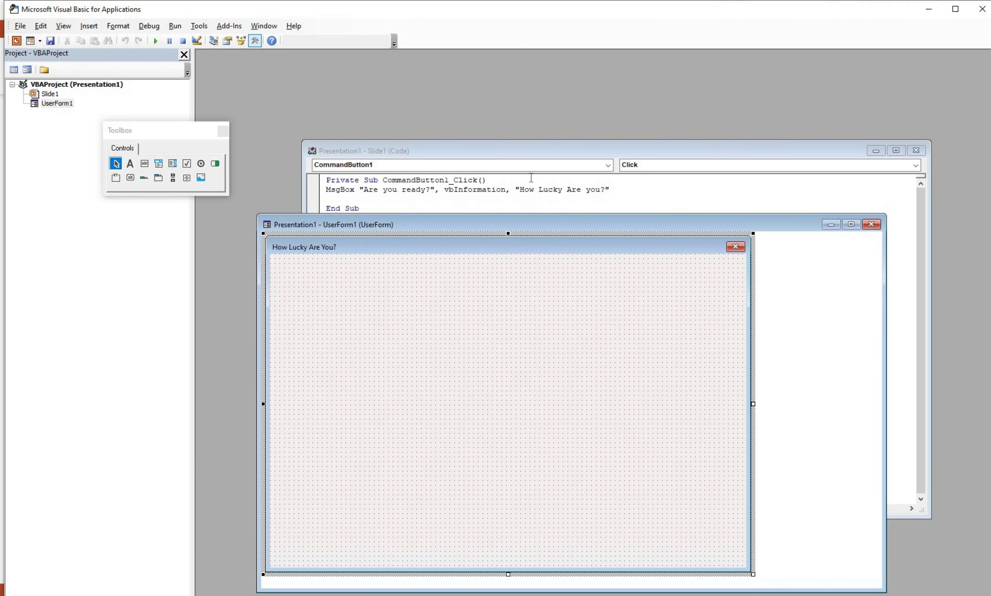
left_click_drag(466, 151, 531, 78)
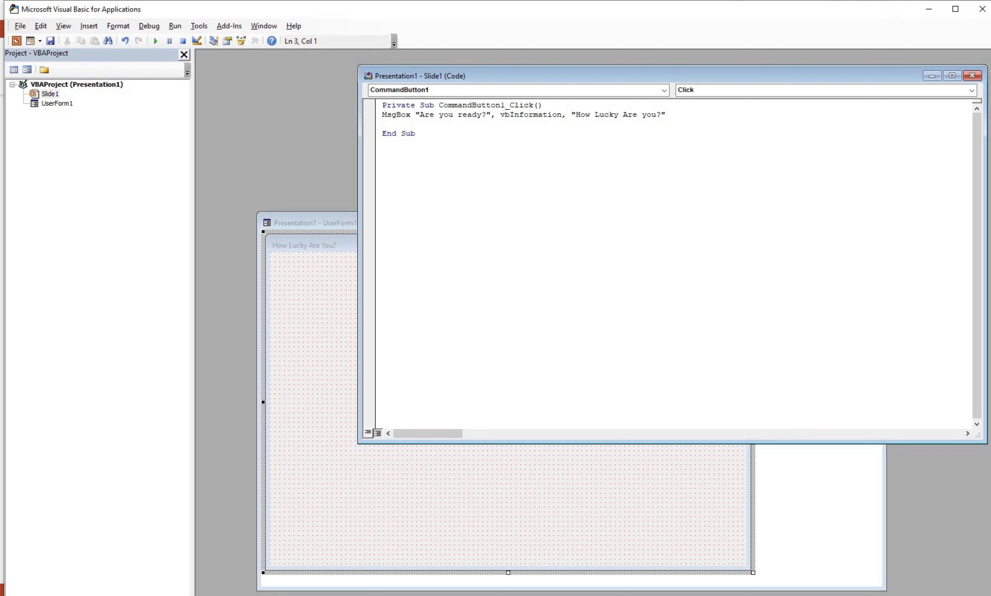
type("userfo")
type("rm1")
type(".show")
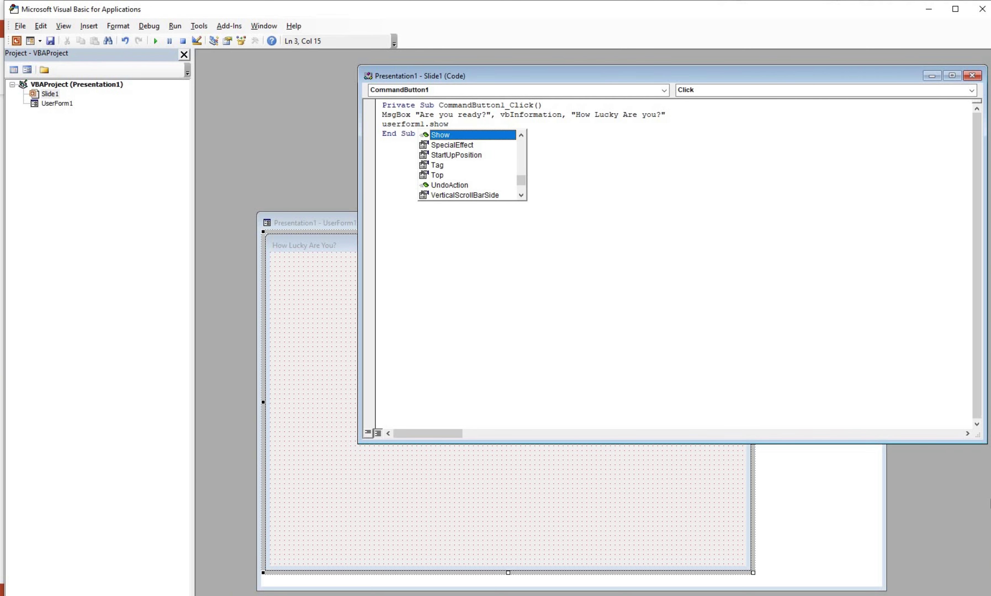
key("Return")
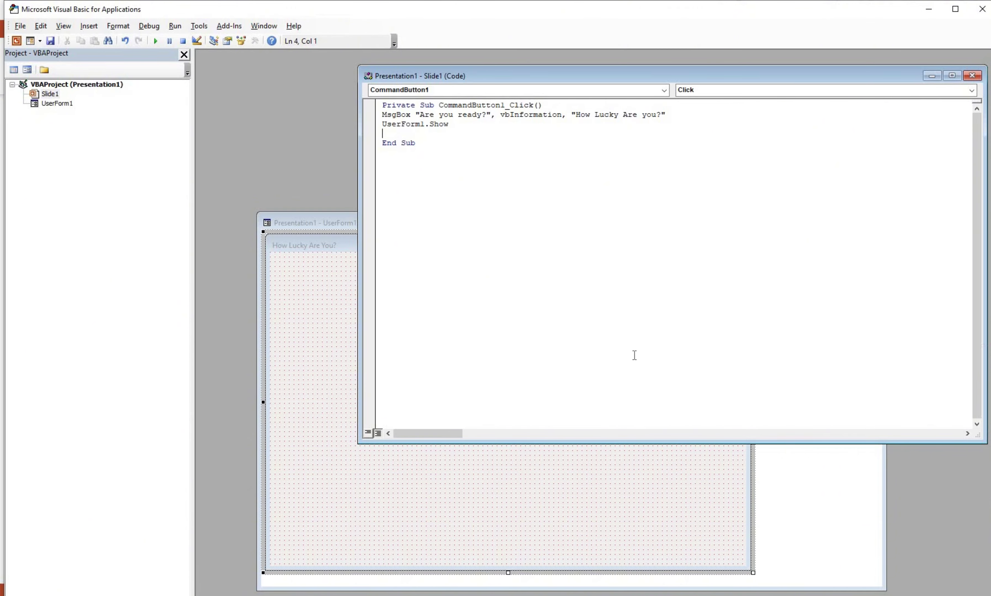
Run the slide show and check LET'S PLAY shows the message, then the How Lucky Are You? form.
key("alt+F11")
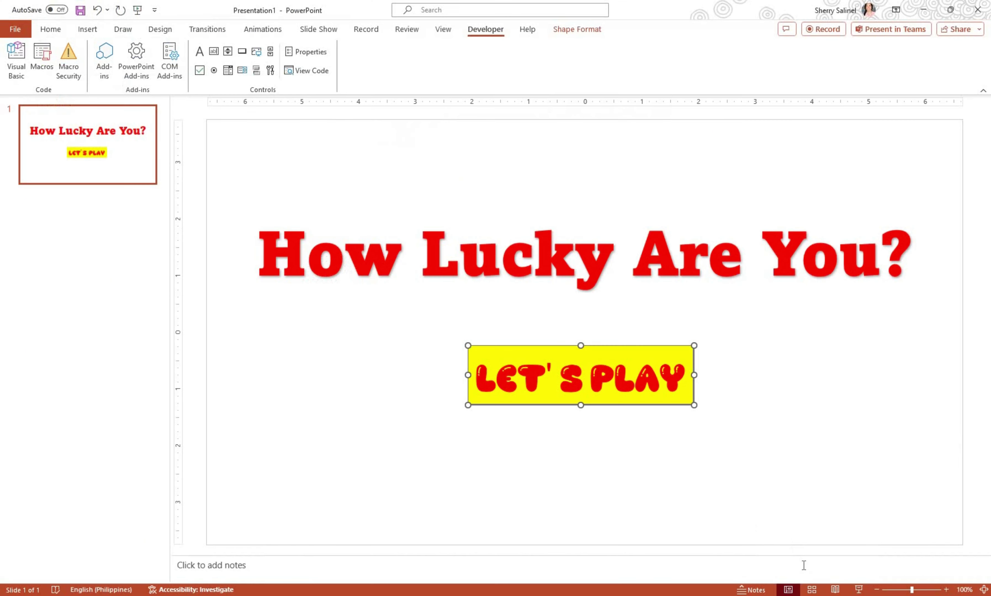
left_click(858, 589)
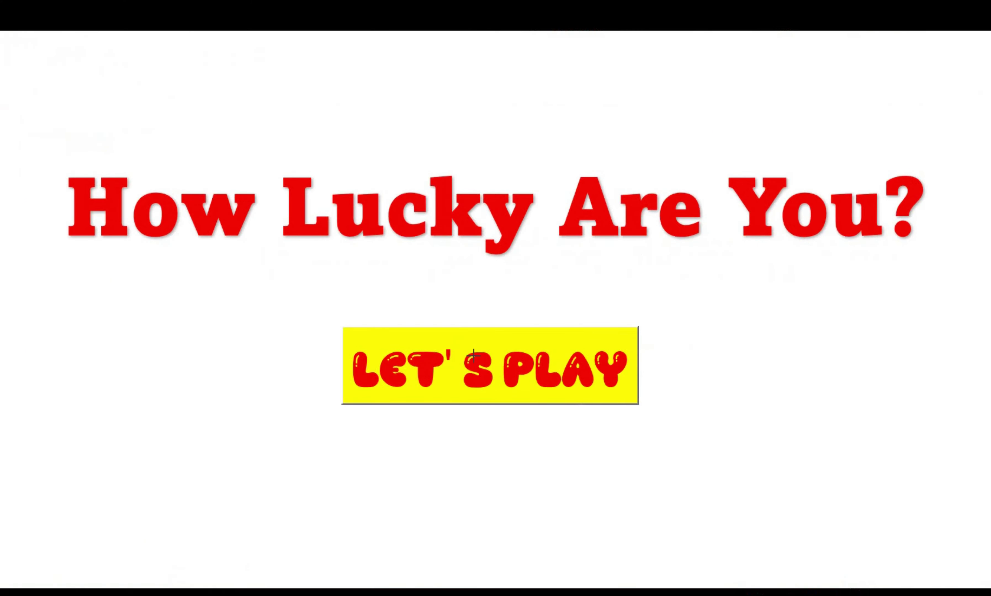
left_click(474, 355)
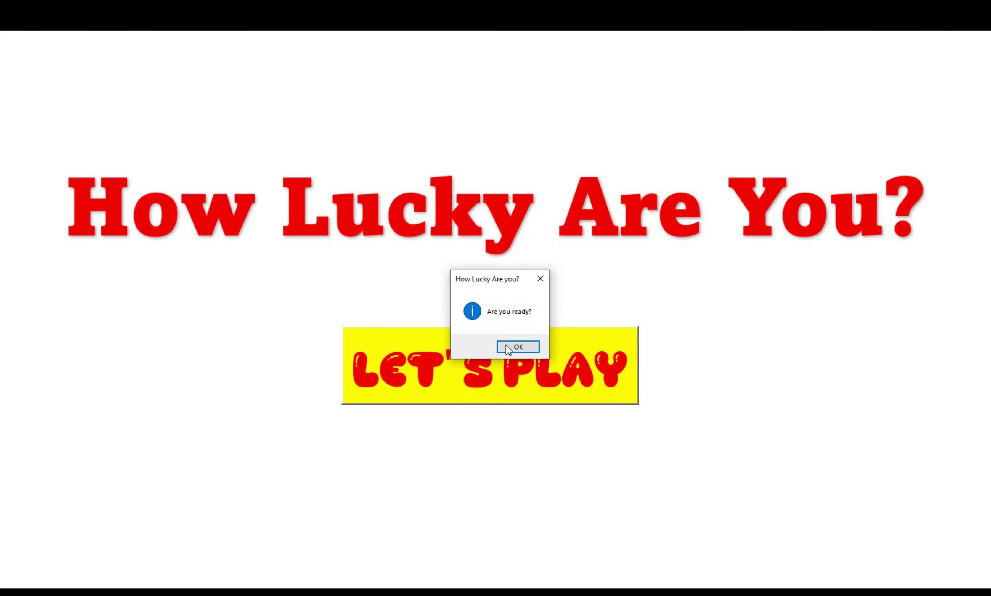
left_click(508, 347)
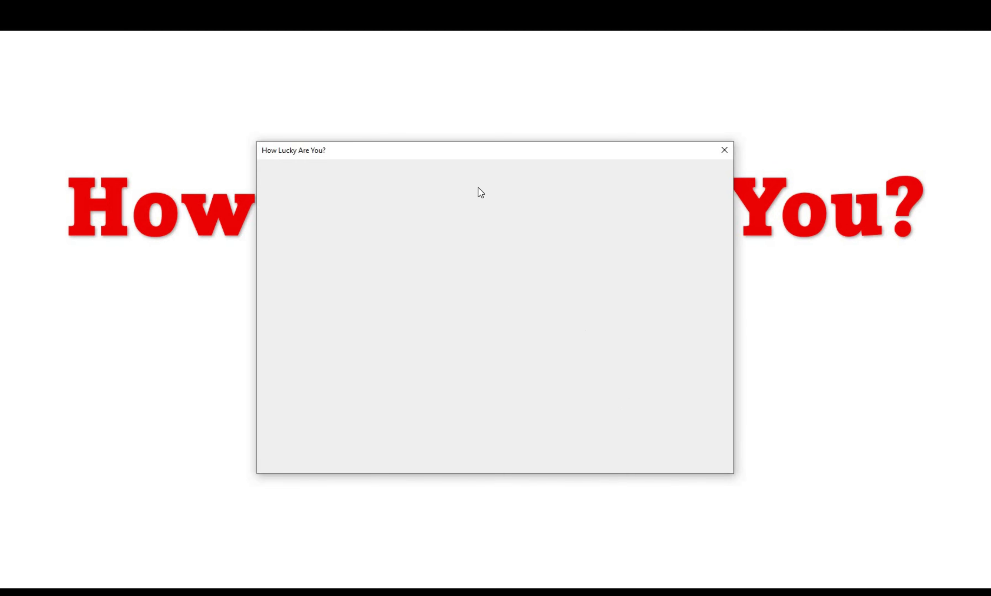
left_click(725, 152)
End the slide show and return to the VBA editor.
right_click(464, 444)
left_click(501, 435)
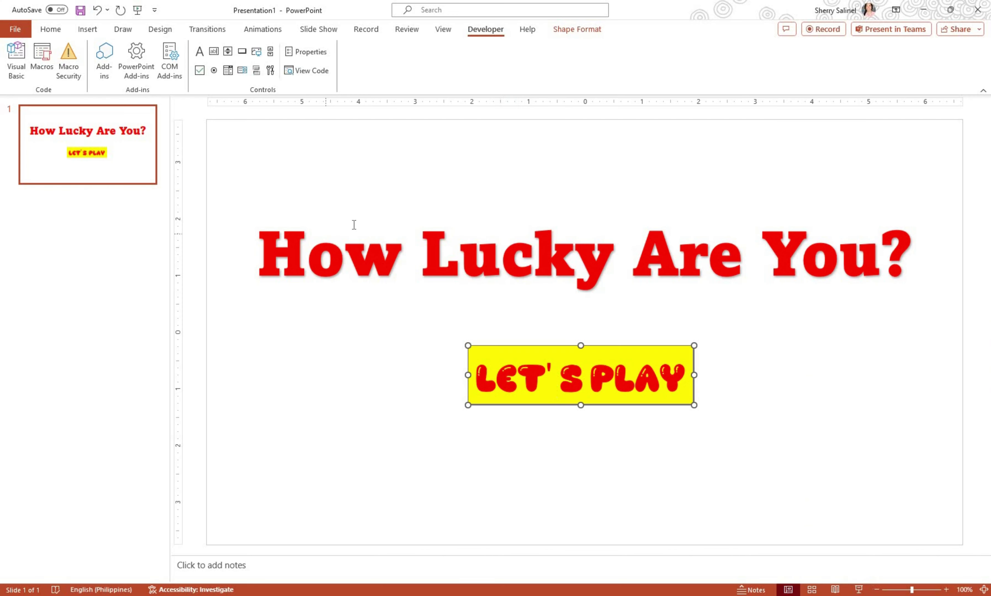
left_click(309, 71)
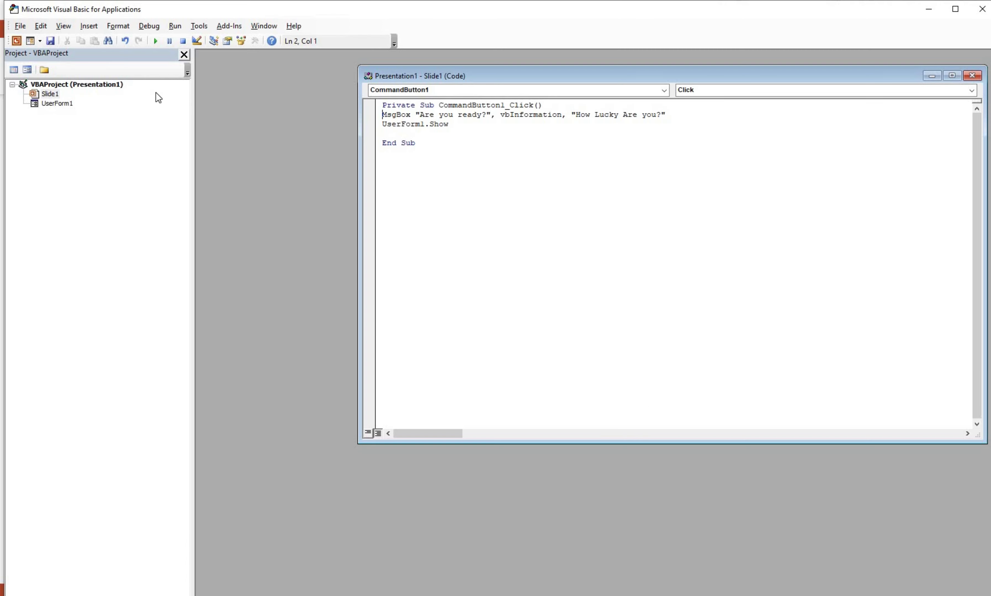
Draw a wide Label1 across the top of UserForm1 with the Toolbox Label tool.
double_click(57, 103)
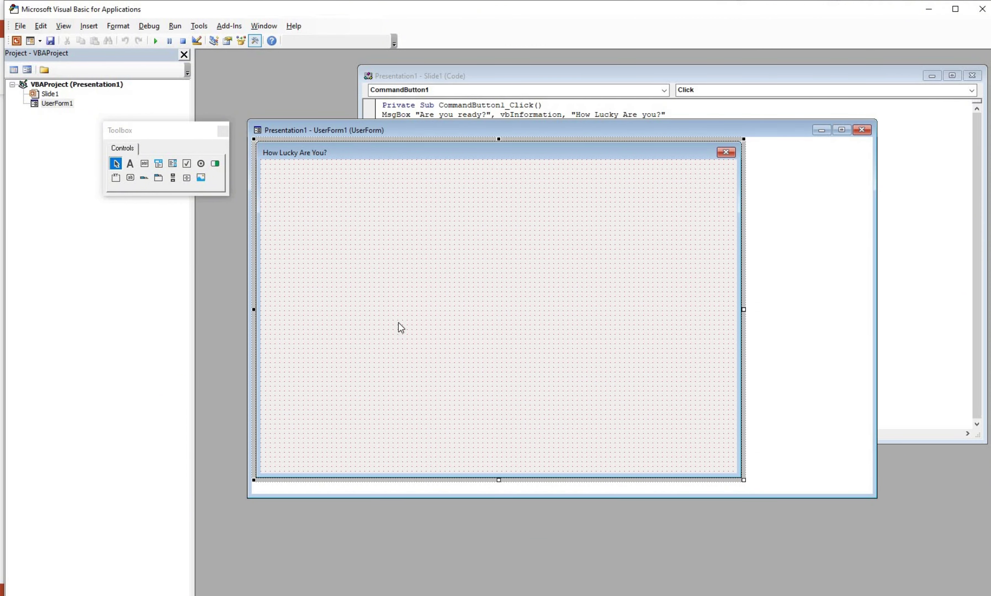
left_click(130, 164)
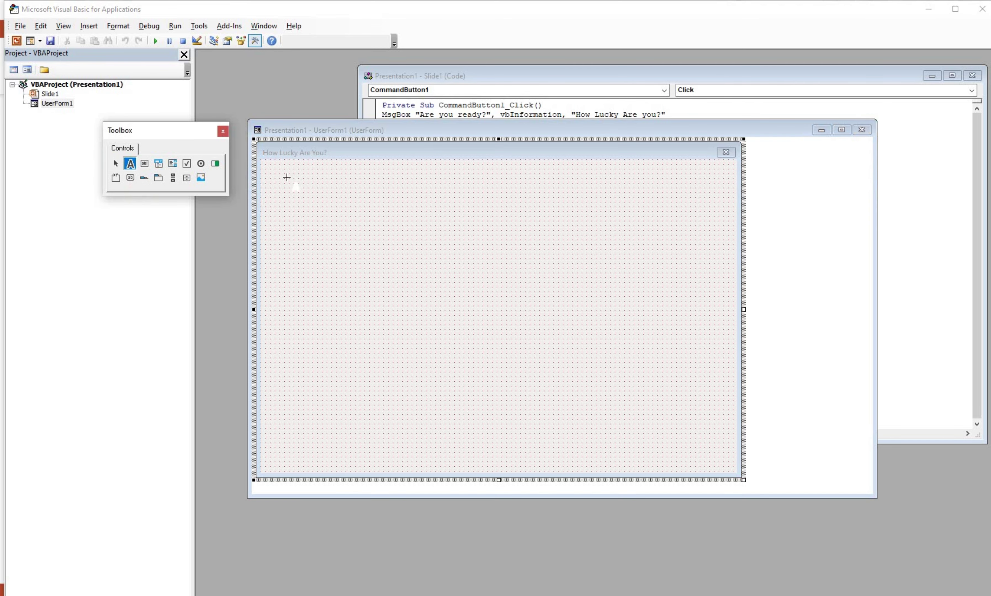
left_click_drag(298, 183, 709, 216)
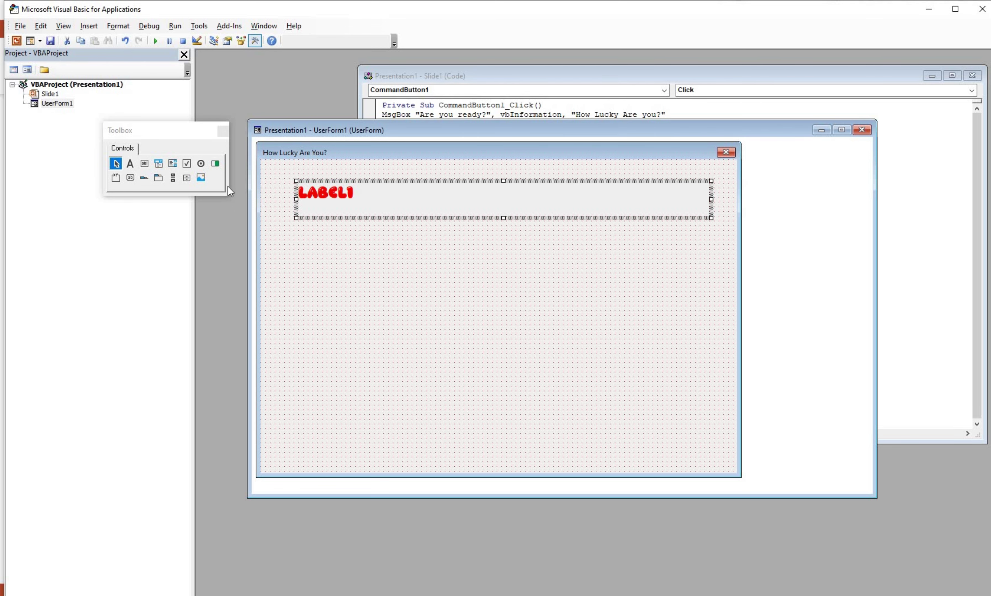
In the Properties window, replace Label1's Caption with 'Avoid the RED FLAG to stay in the game.'.
left_click(63, 26)
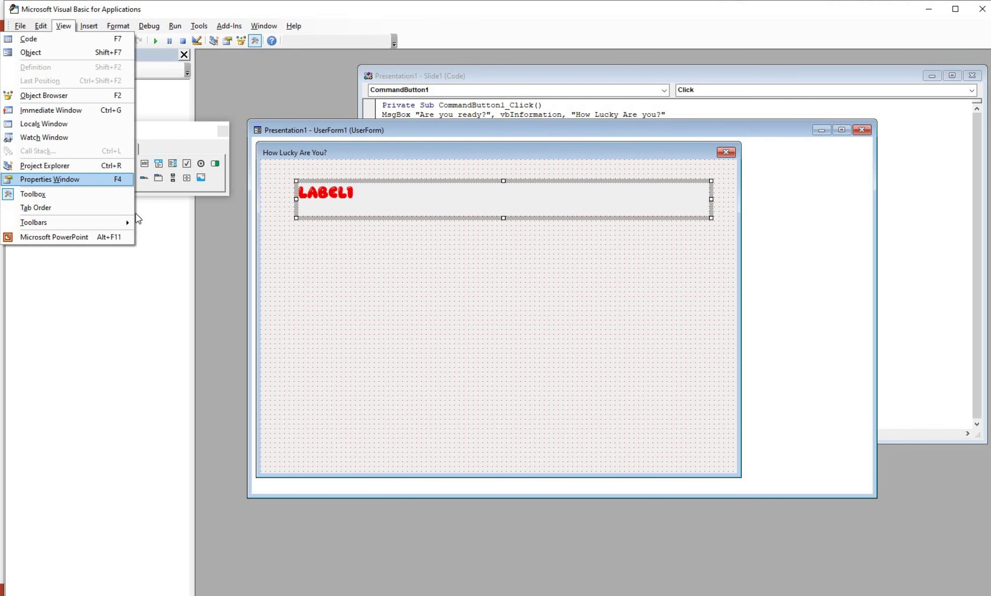
left_click(73, 186)
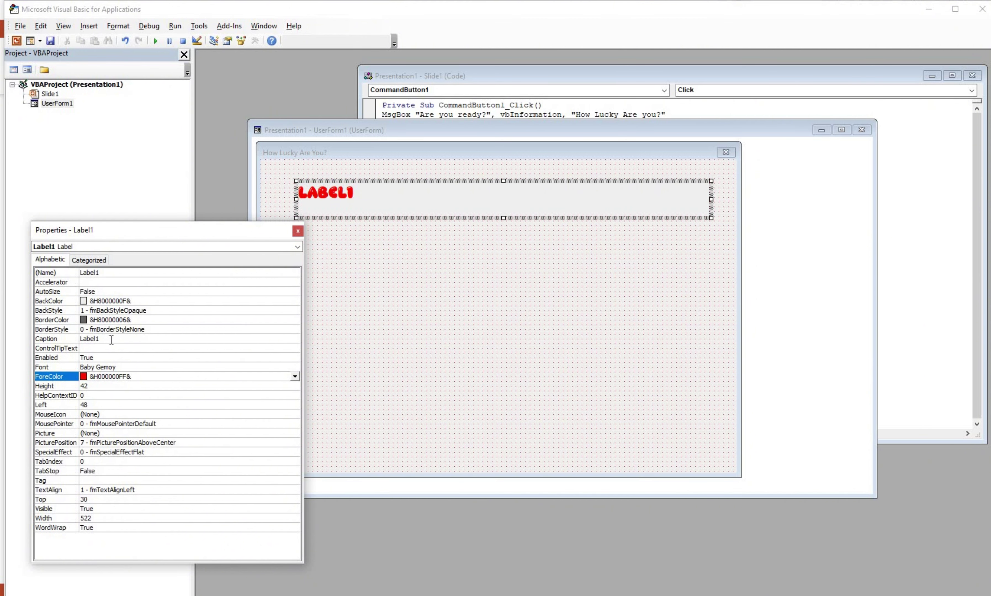
left_click_drag(109, 339, 96, 338)
key("shift+Home")
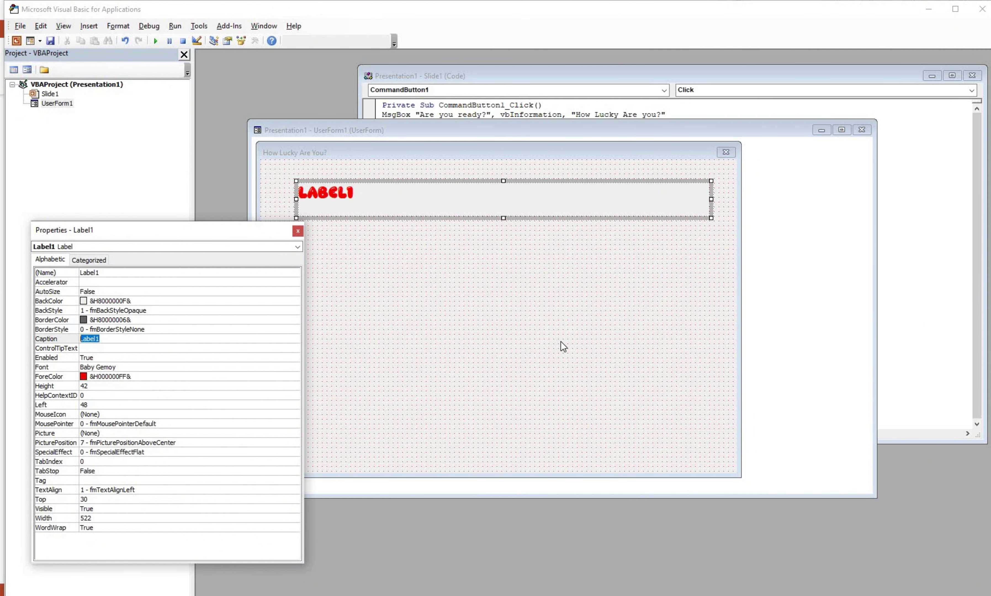
type("Av")
type("o")
type("d")
type("the ")
type("RE")
type("D")
type("Fl")
type("LAGS")
key("BackSpace")
type("to ")
type("stay i")
type("n the ga")
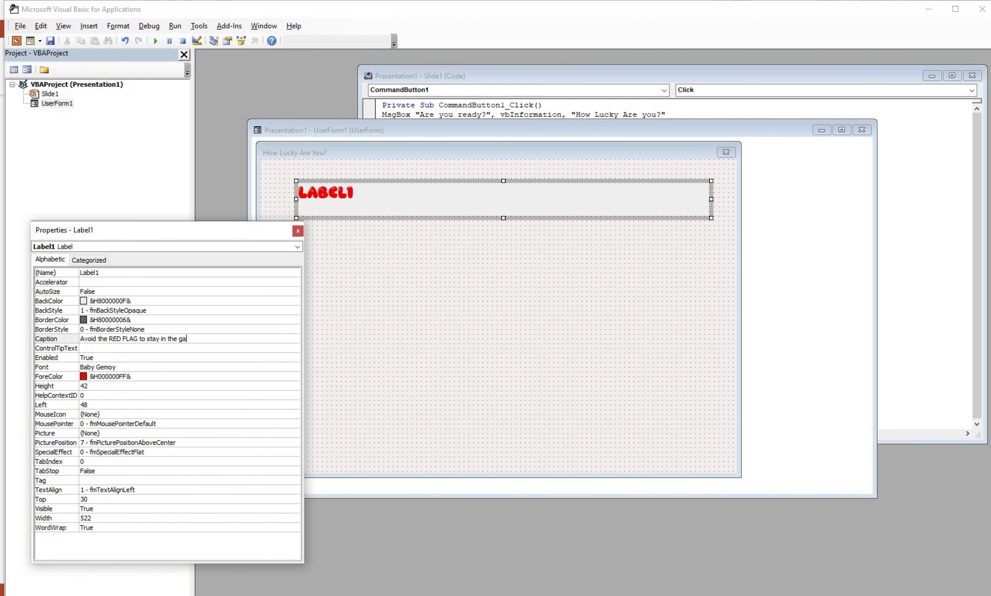
type("me.")
left_click(246, 367)
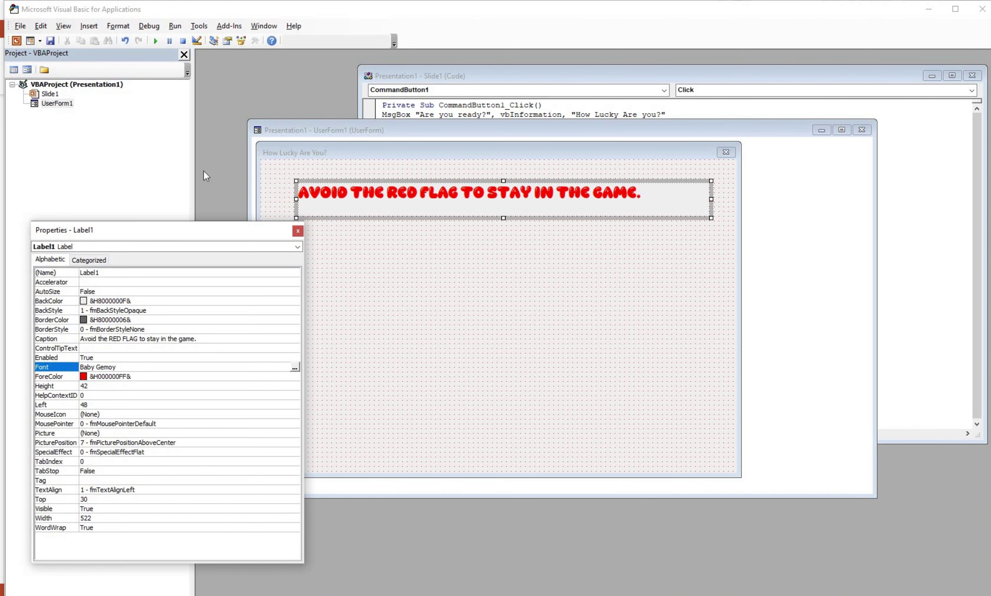
Try several fonts for the label and apply Century Gothic.
left_click(295, 368)
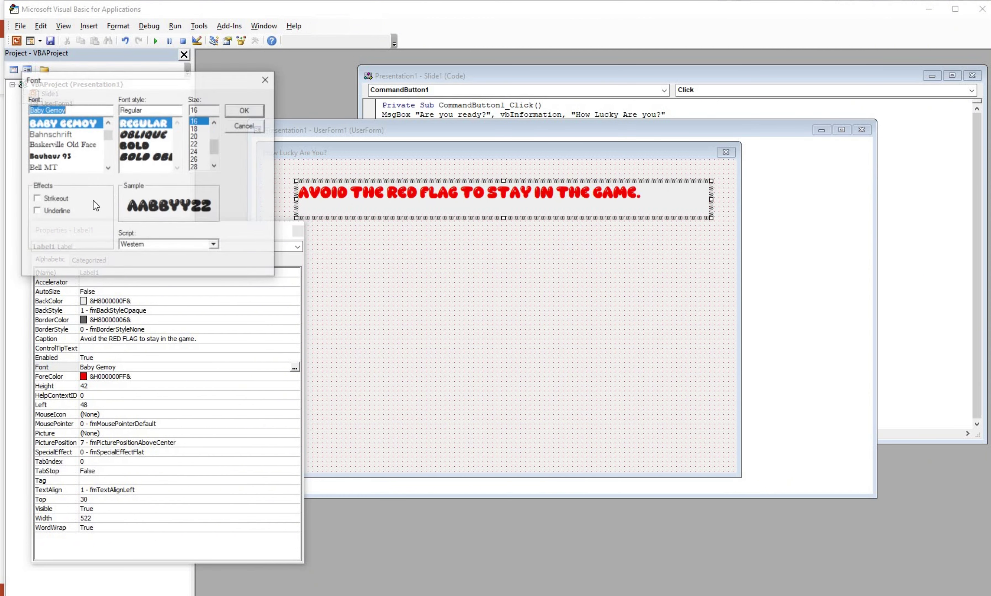
scroll(49, 147, "down", 3)
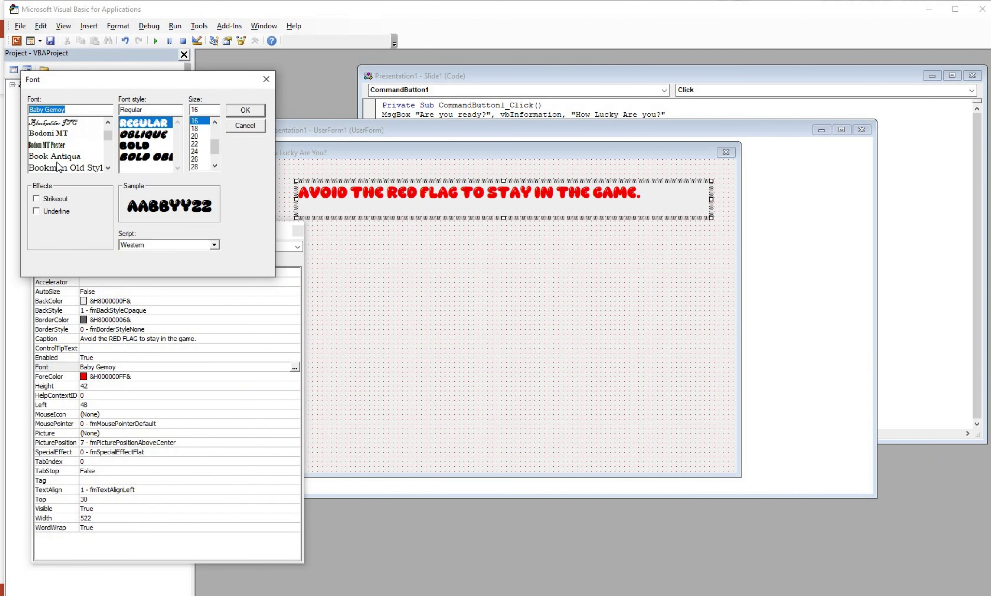
left_click(74, 163)
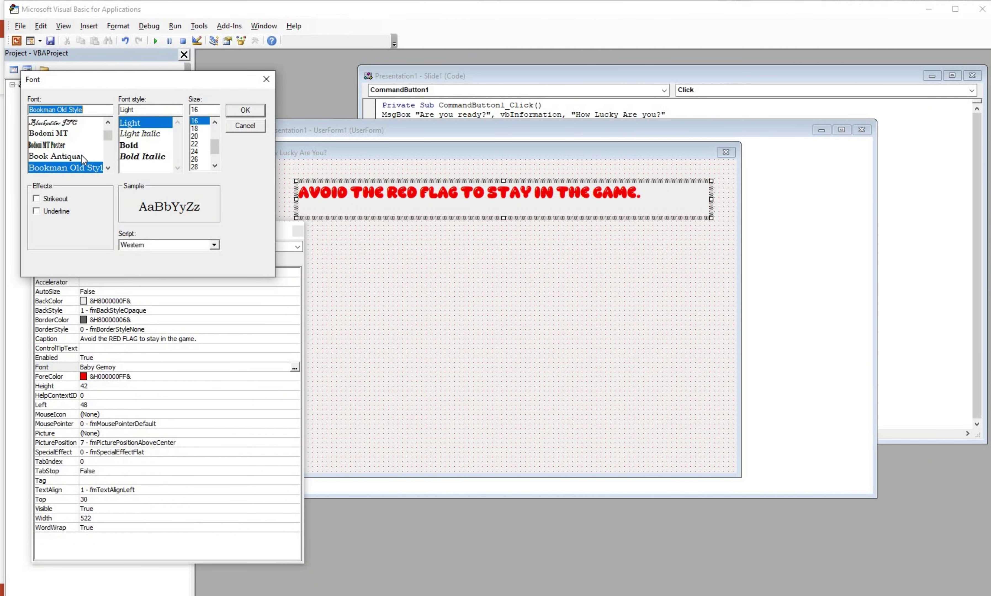
scroll(70, 153, "down", 3)
left_click(54, 146)
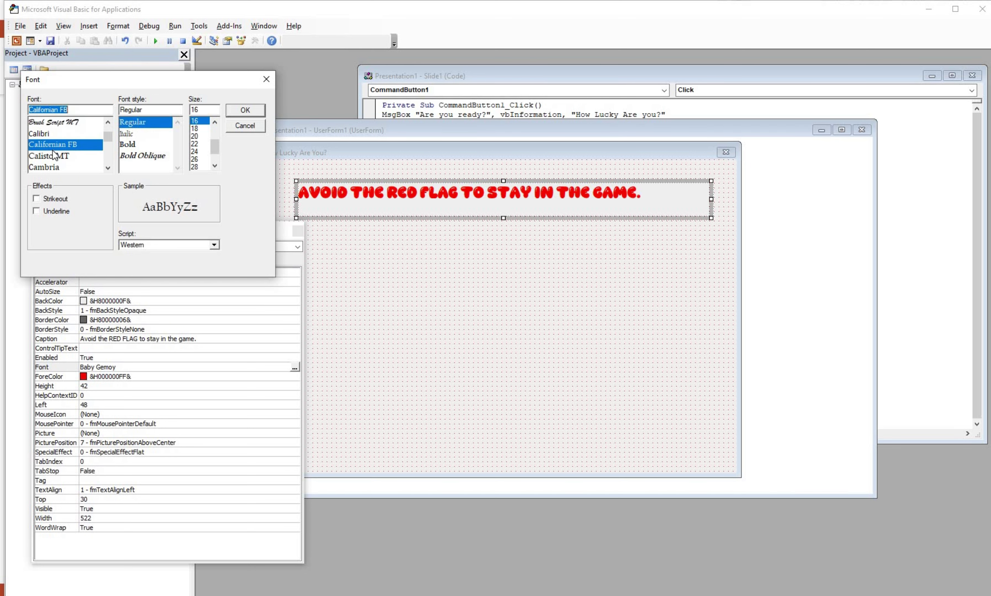
scroll(54, 154, "down", 1)
scroll(54, 156, "down", 2)
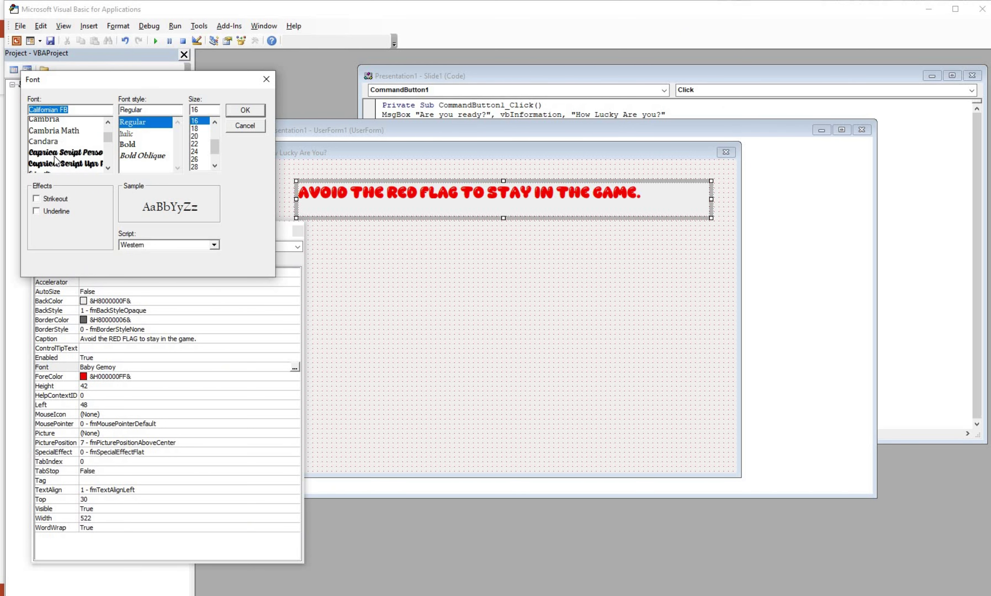
scroll(60, 145, "down", 1)
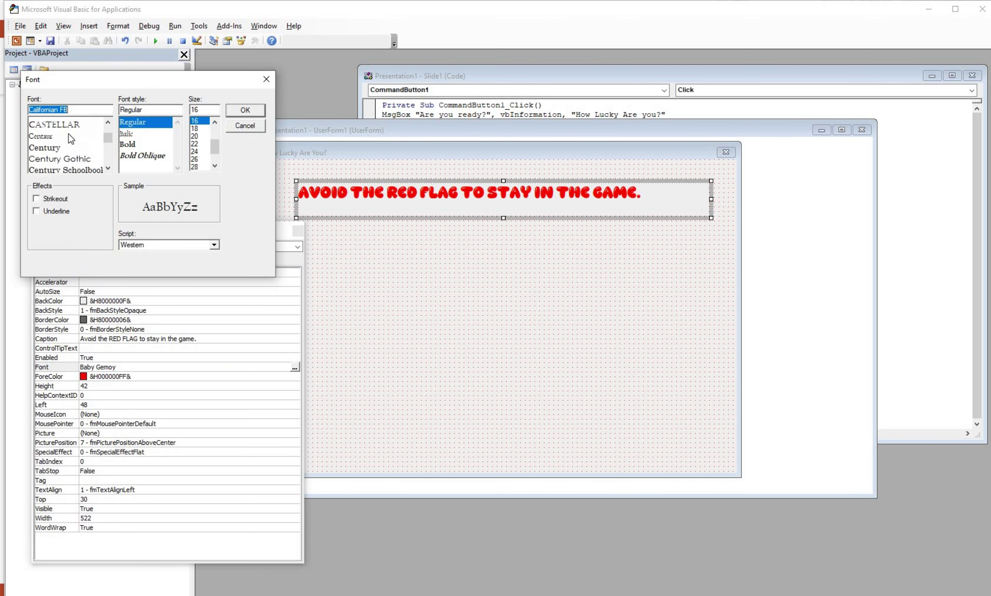
left_click(197, 166)
key("Return")
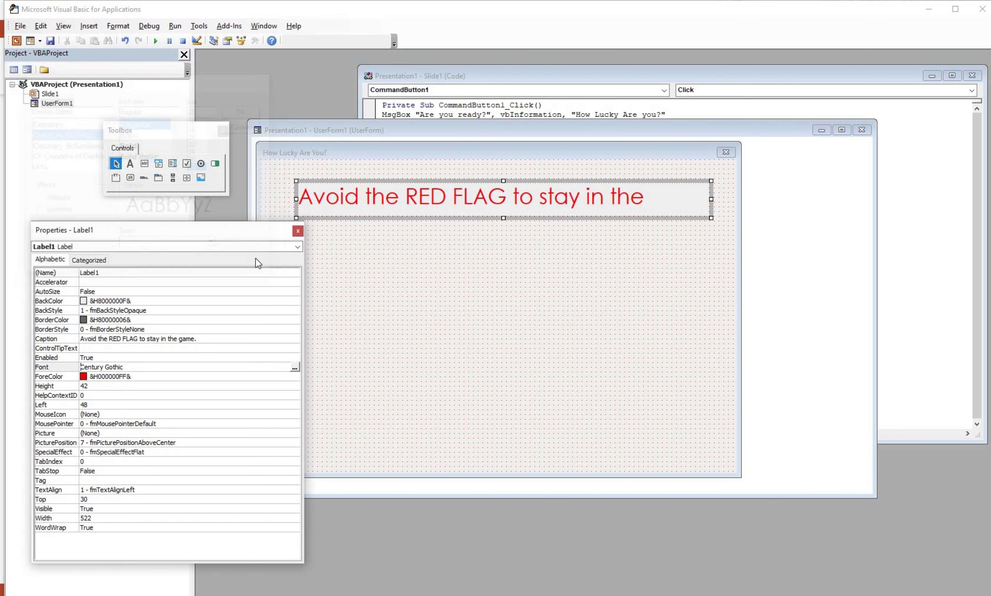
Reduce the label's font to size 20 and make it bold so the caption fits one line.
left_click(295, 368)
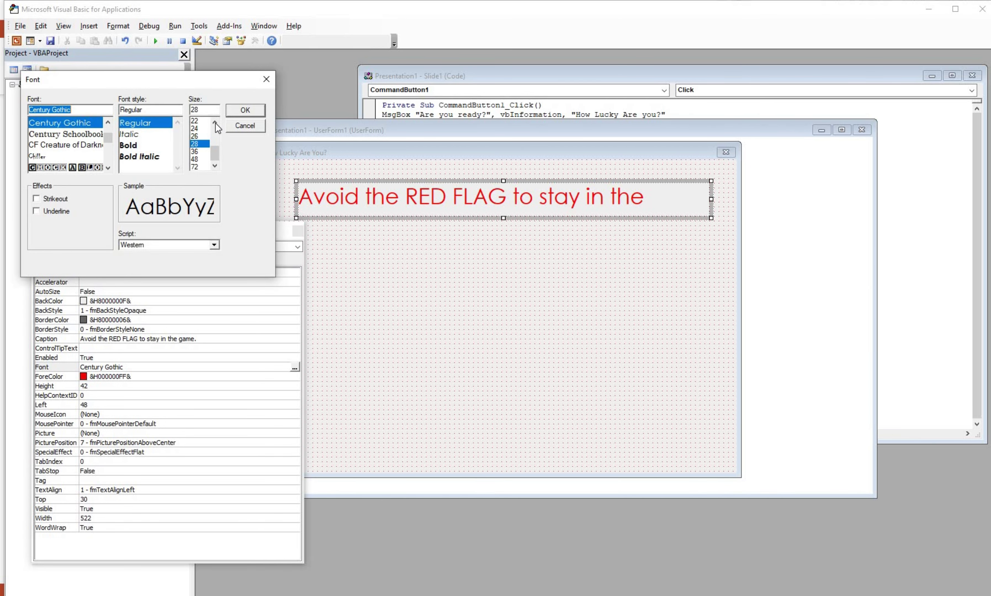
scroll(203, 133, "up", 1)
left_click(245, 110)
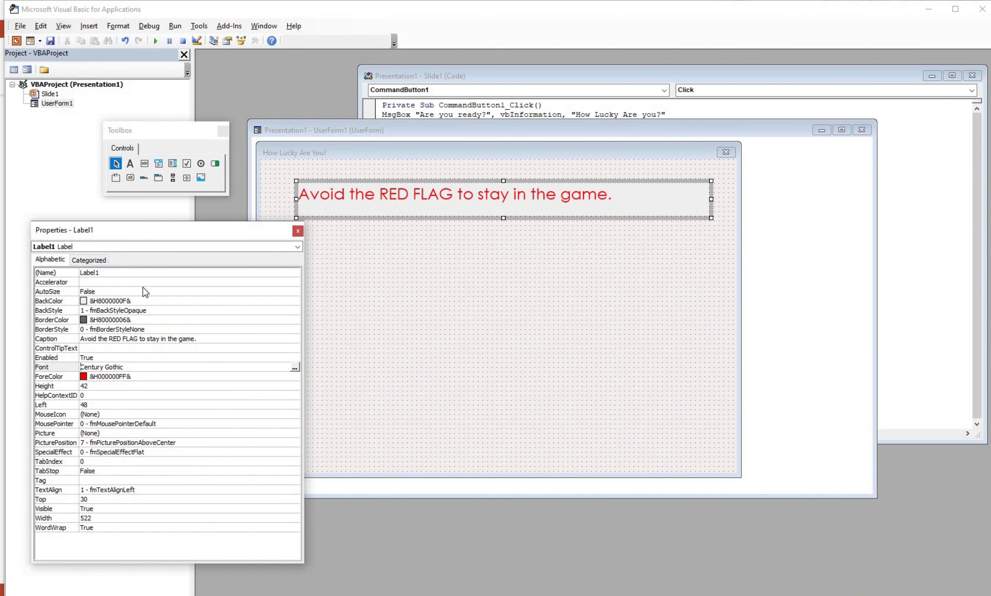
left_click(130, 157)
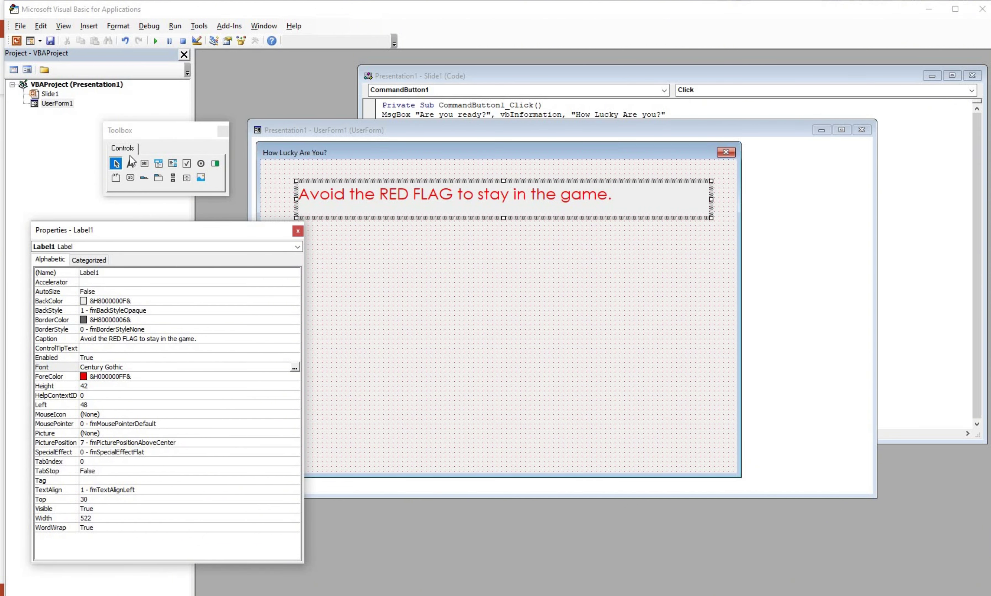
left_click(136, 145)
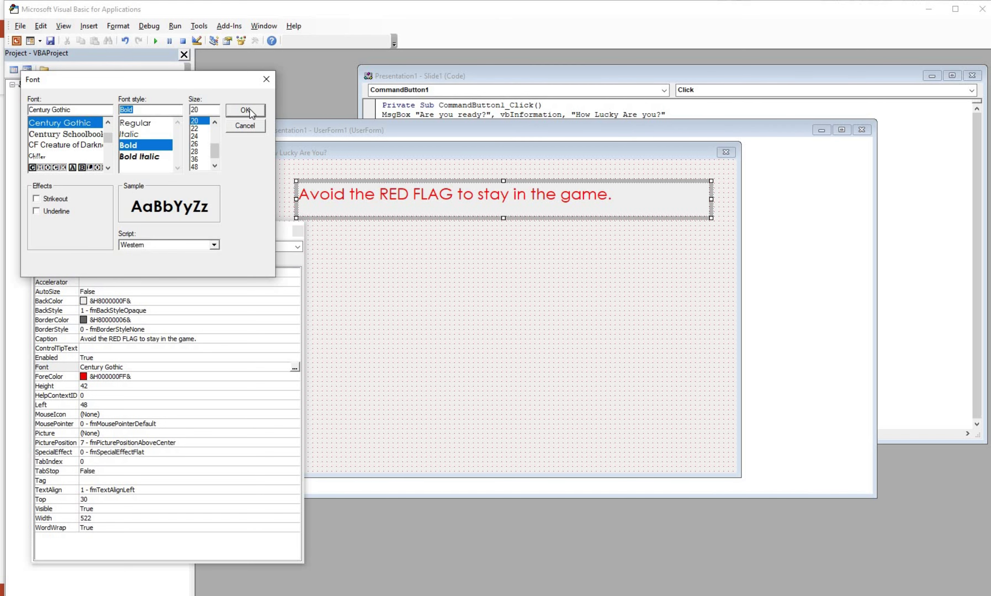
left_click(246, 111)
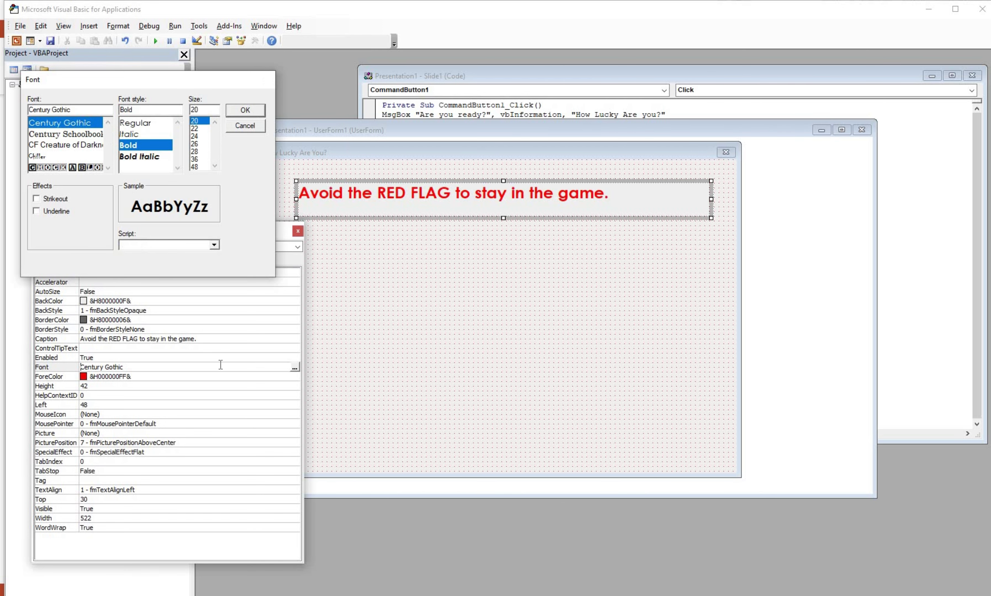
left_click(296, 375)
Make the label's text black and shorten the label to a single line near the top.
left_click(295, 376)
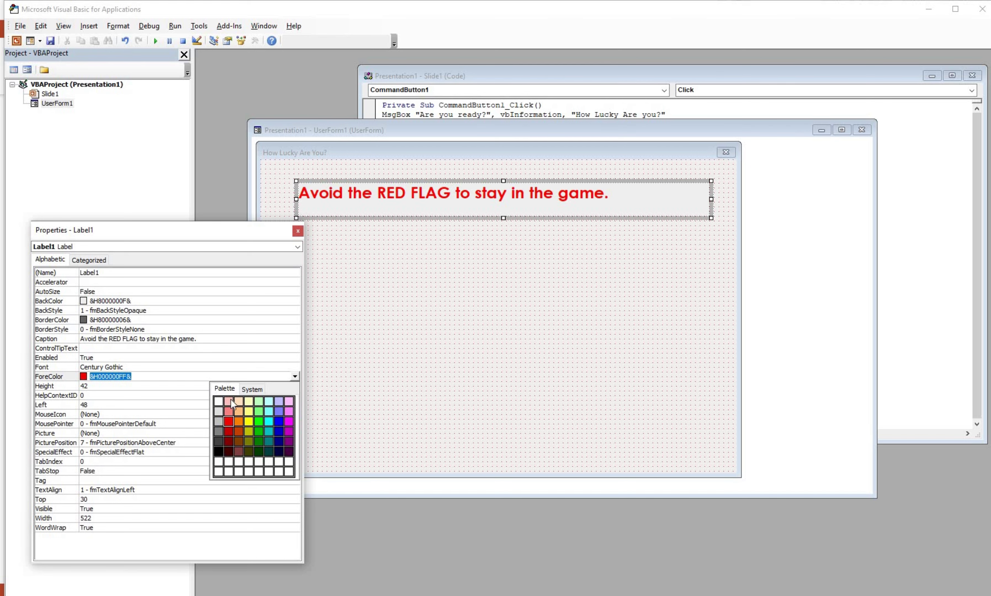
left_click(295, 379)
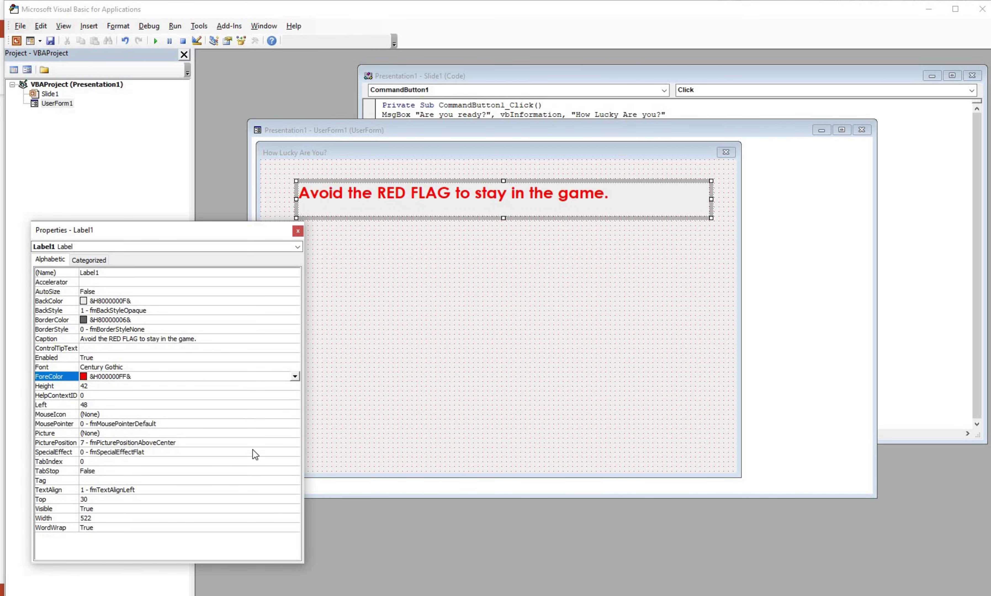
left_click(220, 450)
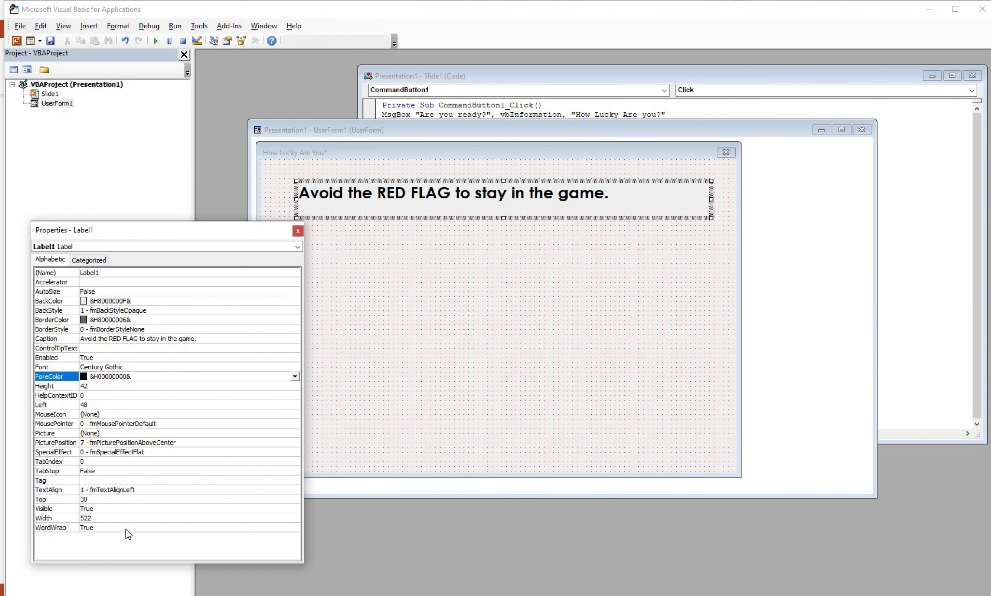
left_click(278, 531)
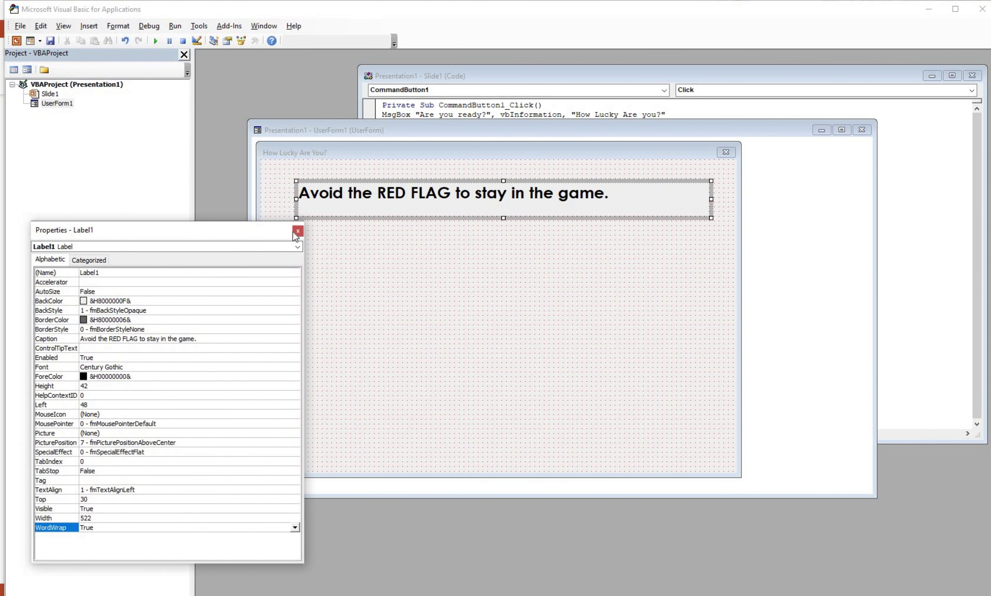
left_click(398, 206)
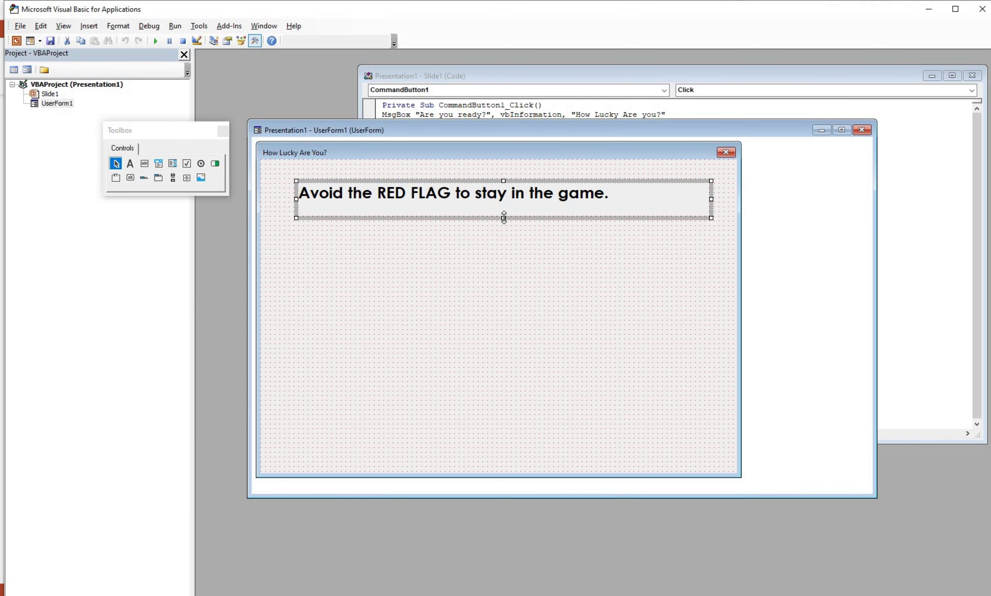
mouse_move(500, 204)
left_mouse_down()
mouse_move(609, 205)
mouse_move(622, 183)
left_mouse_up()
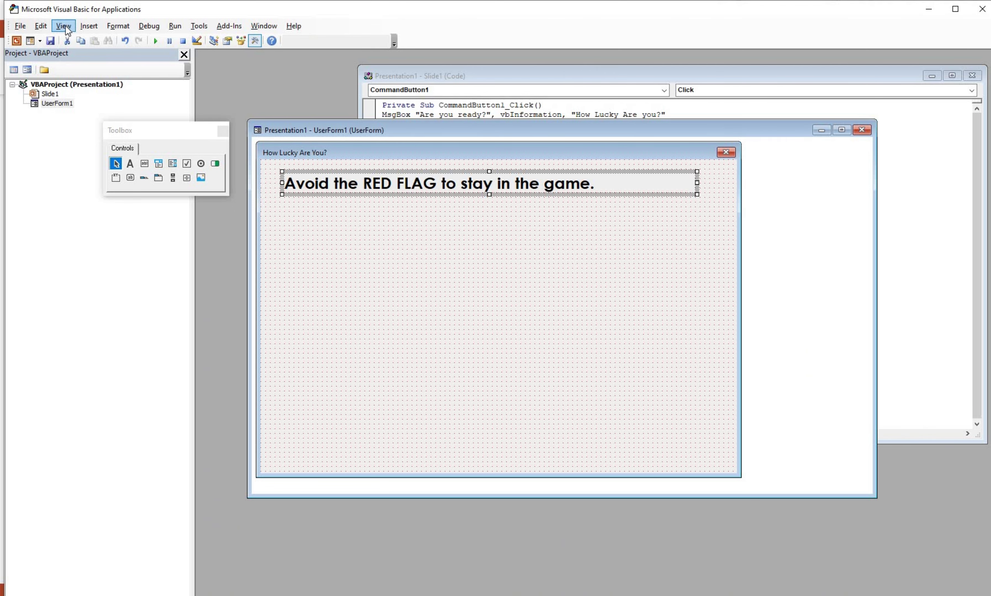
Set the label's BackStyle to fmBackStyleTransparent, then switch to the running slide show.
key("Down")
key("Up")
key("Down")
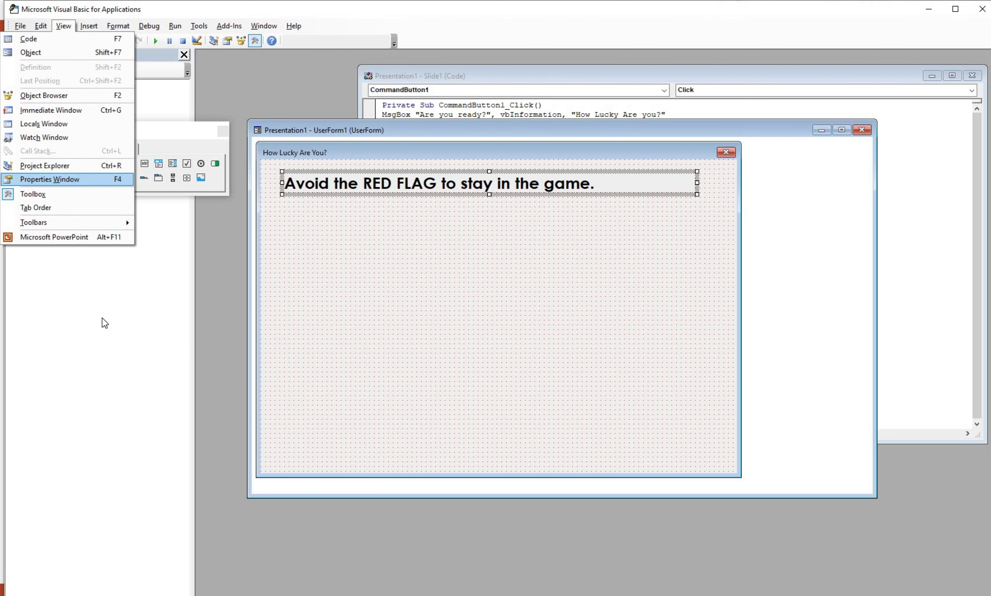
key("Return")
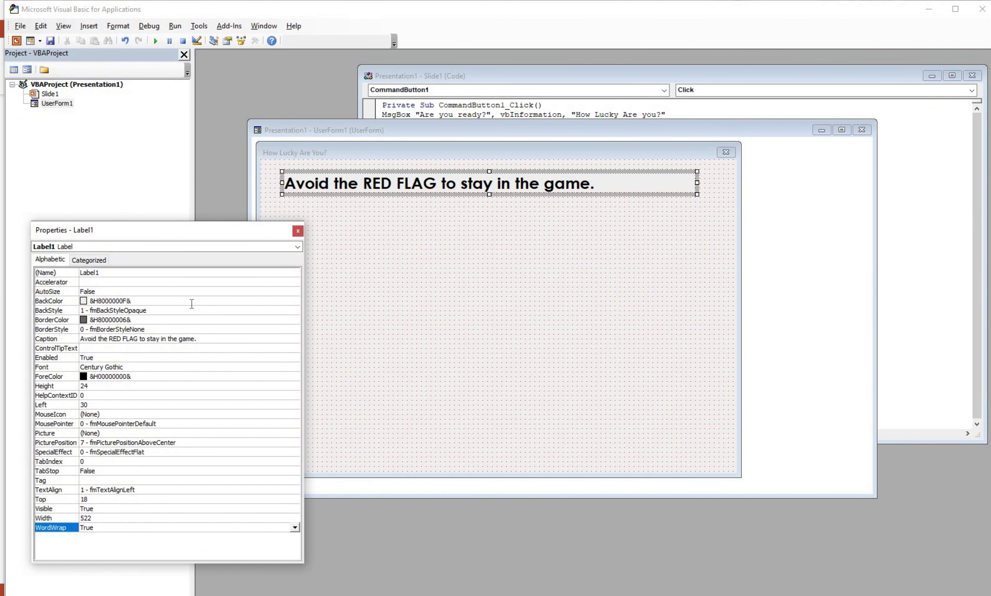
left_click(294, 301)
left_click(295, 302)
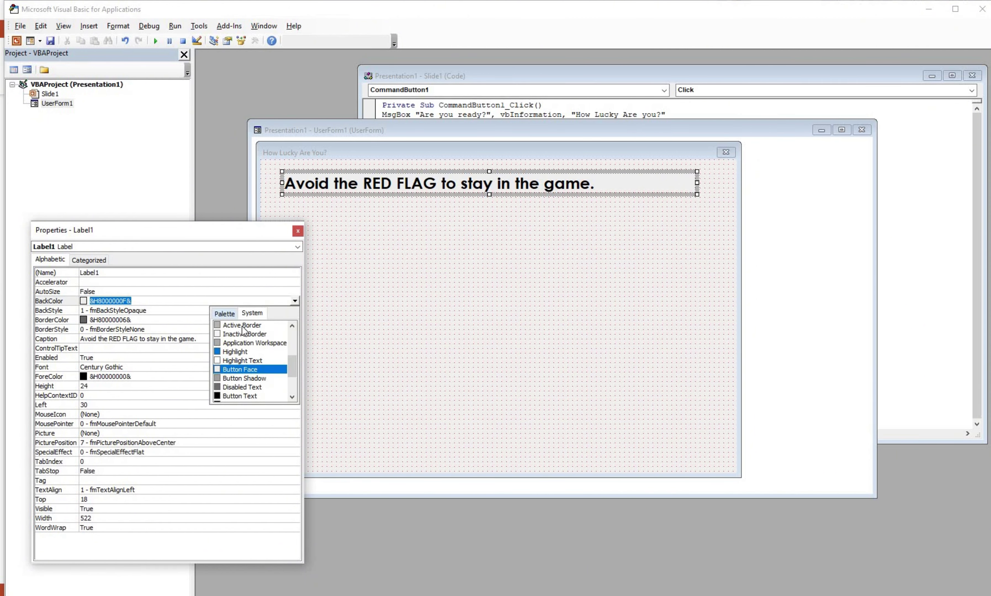
left_click(297, 230)
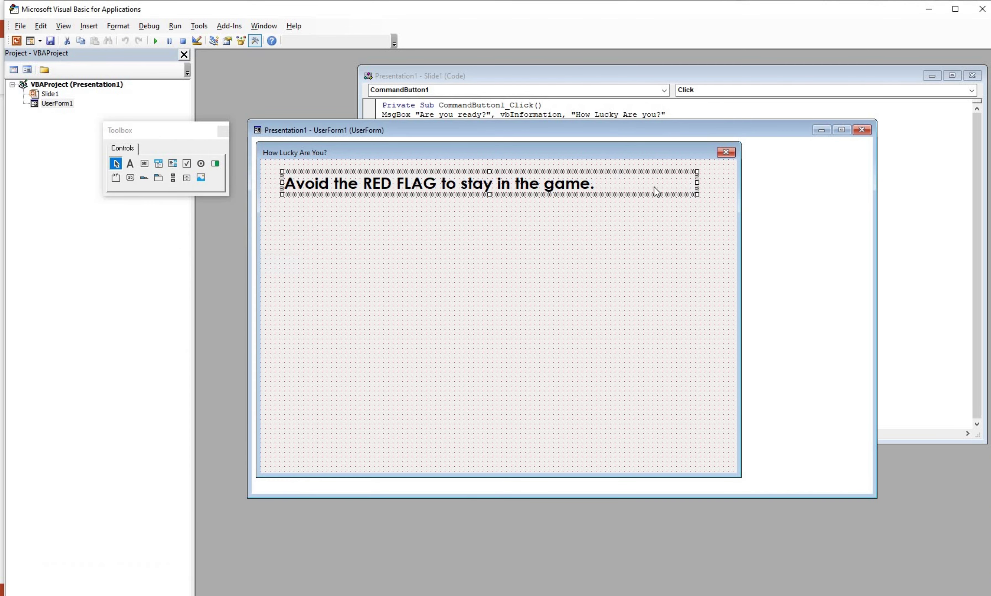
left_click(695, 551)
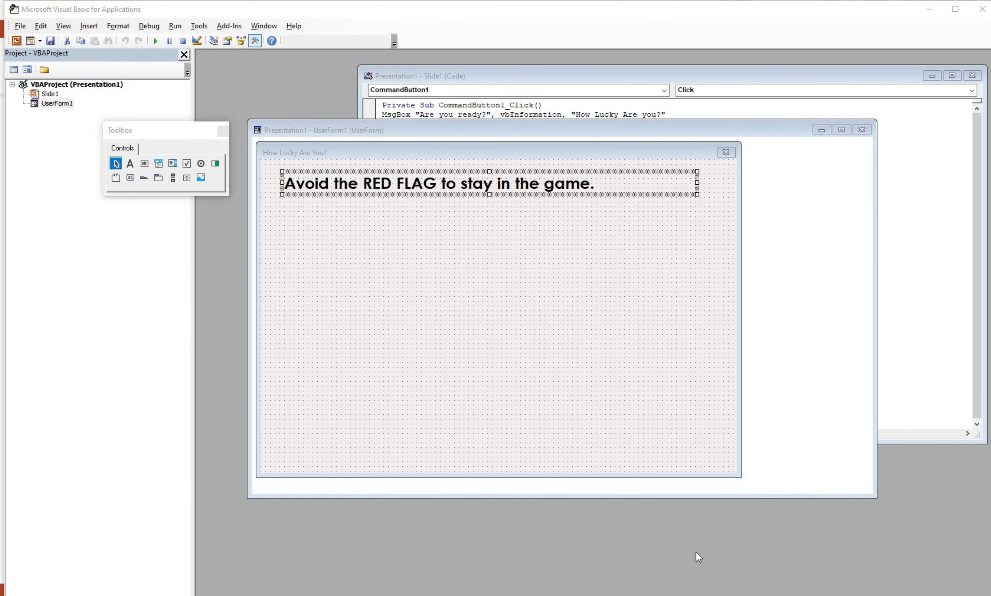
left_click(578, 506)
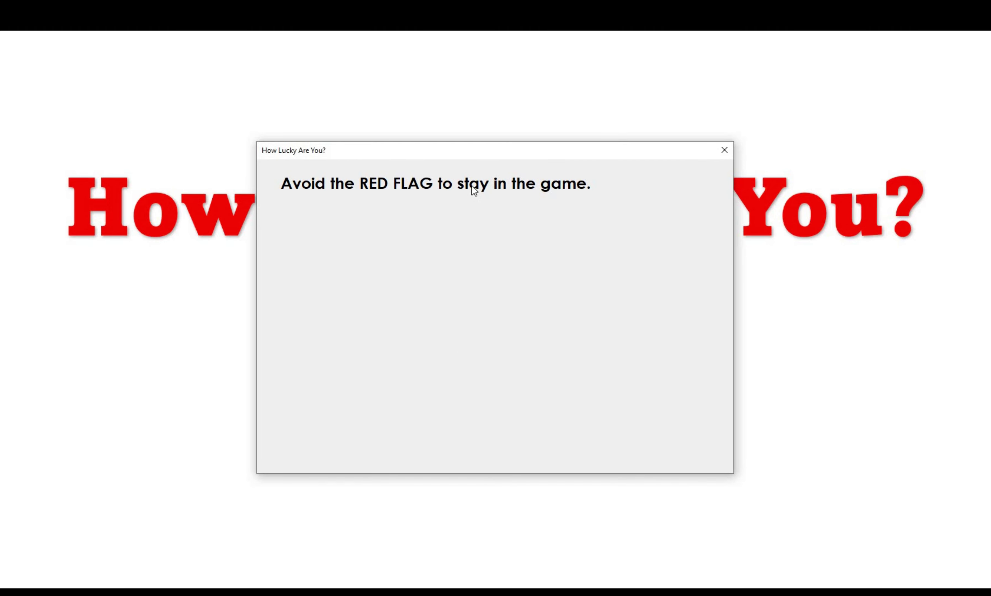
Close the game form and end the slide show to return to editing the title slide.
left_click(723, 151)
right_click(254, 337)
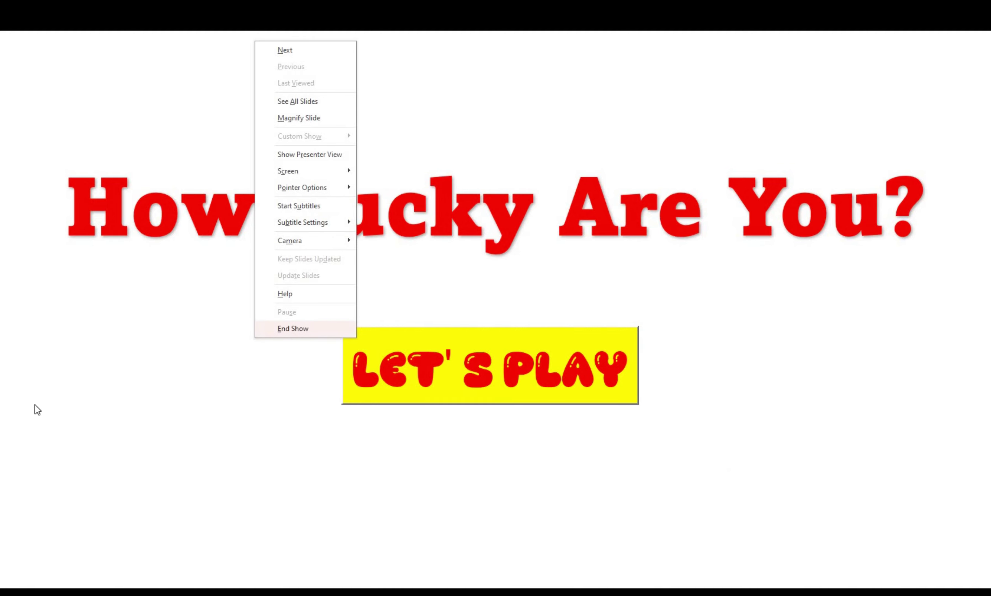
key("Return")
left_click(543, 388)
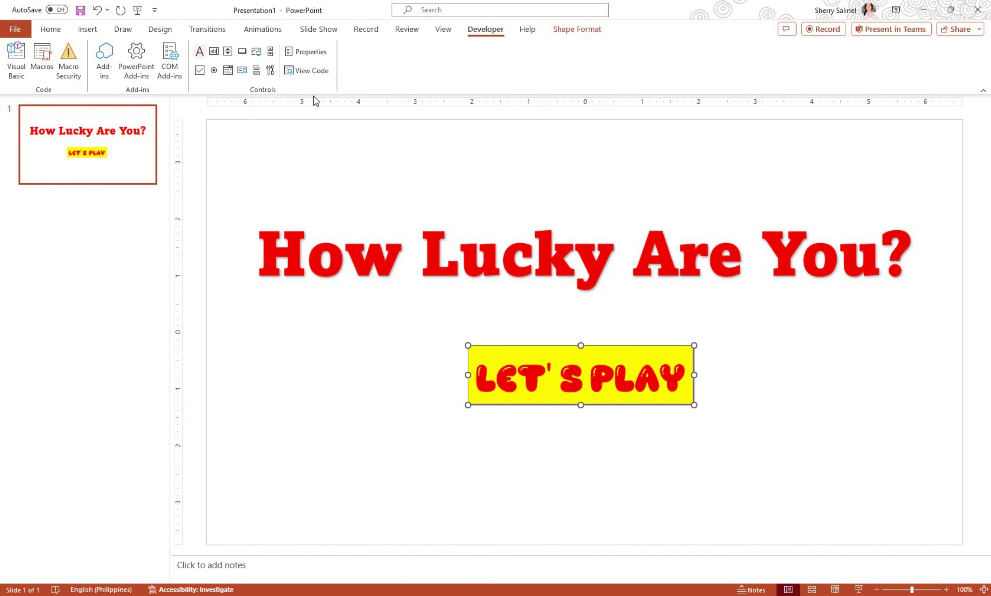
Set the instruction label's TextAlign to 2 - fmTextAlignCenter and widen the label slightly.
left_click(312, 71)
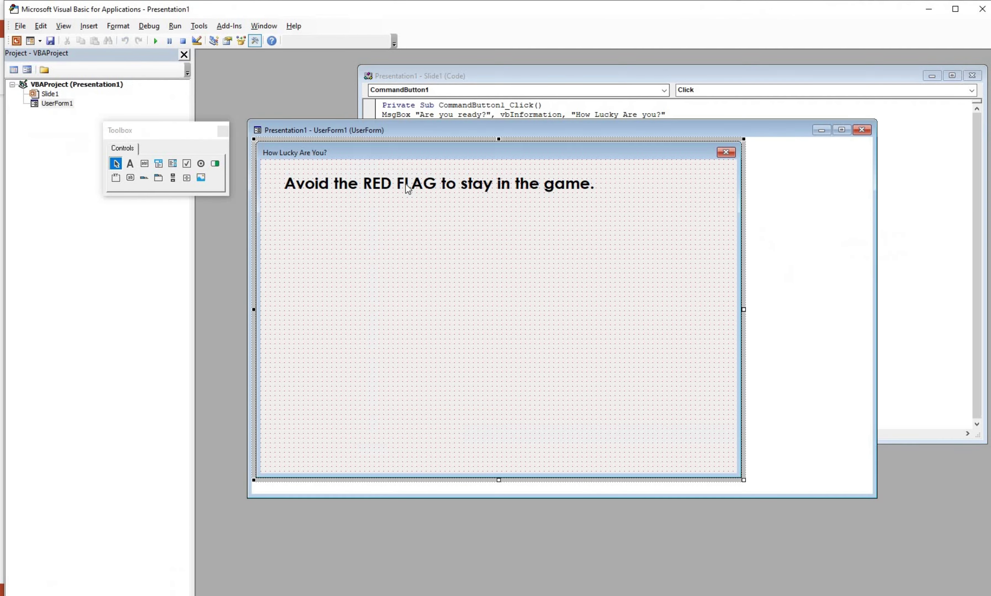
left_click(367, 190)
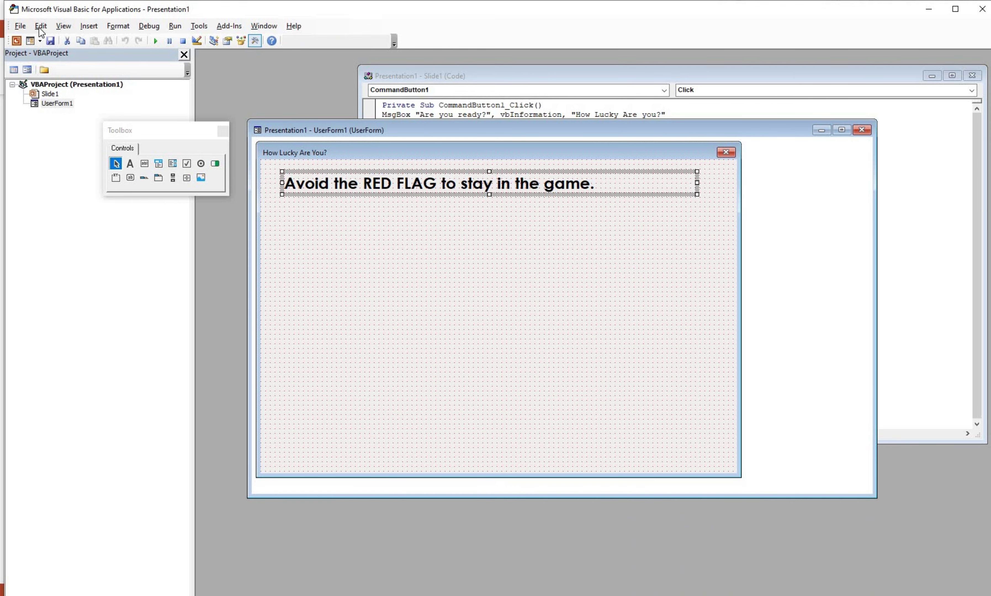
left_click(61, 26)
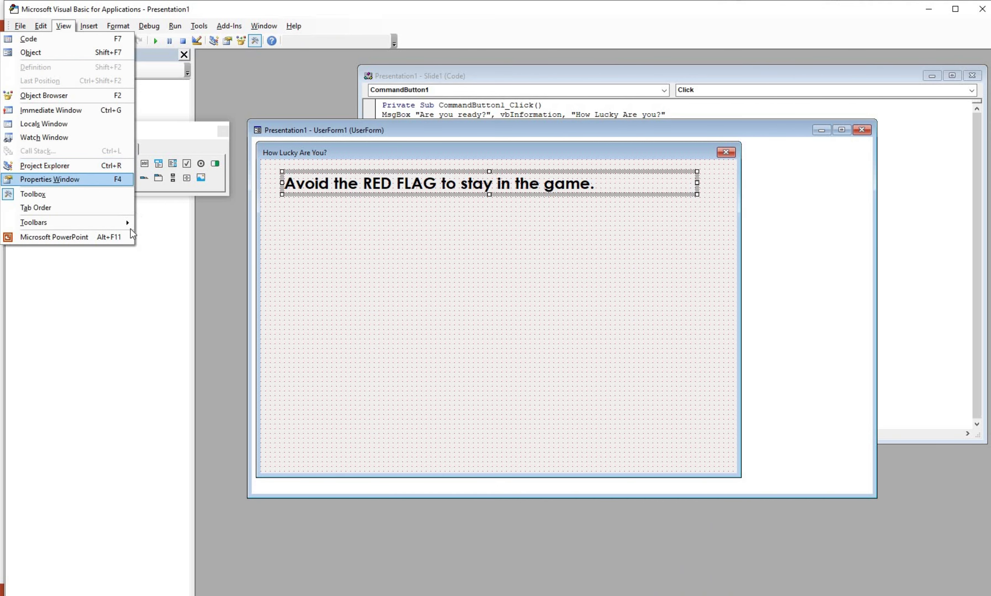
left_click(58, 180)
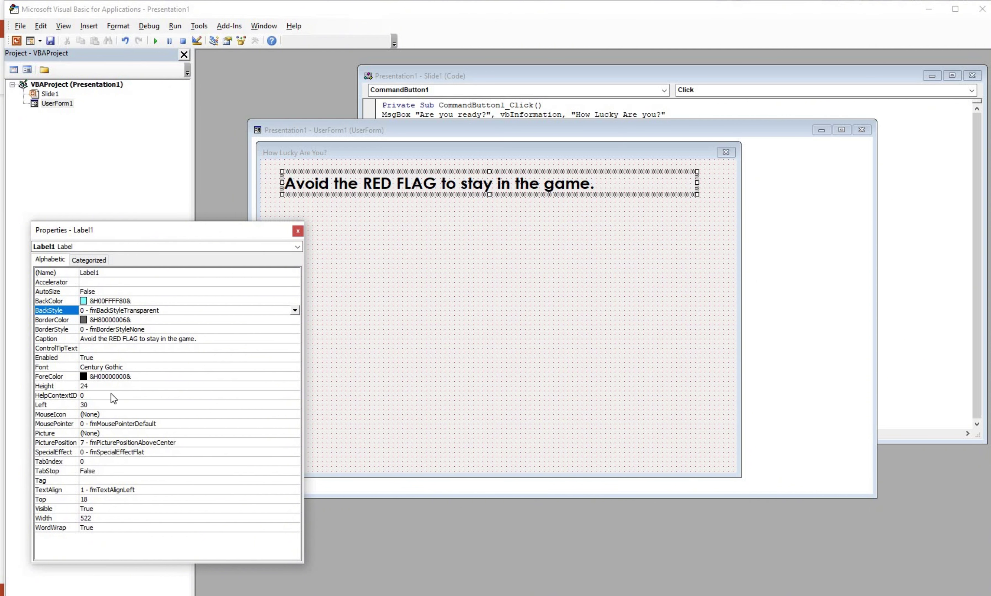
right_click(98, 378)
left_click(296, 490)
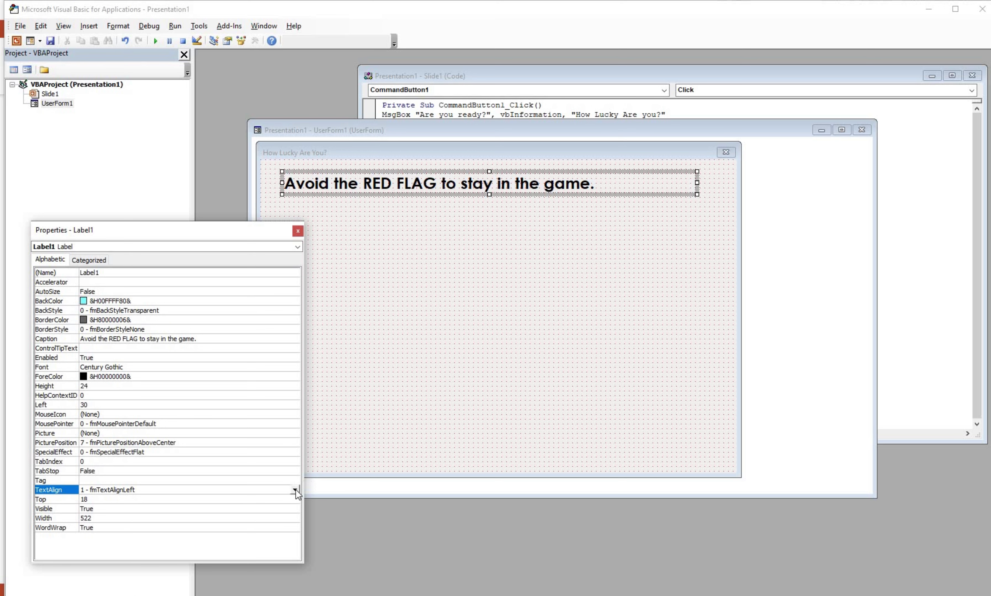
left_click(295, 490)
left_click(137, 506)
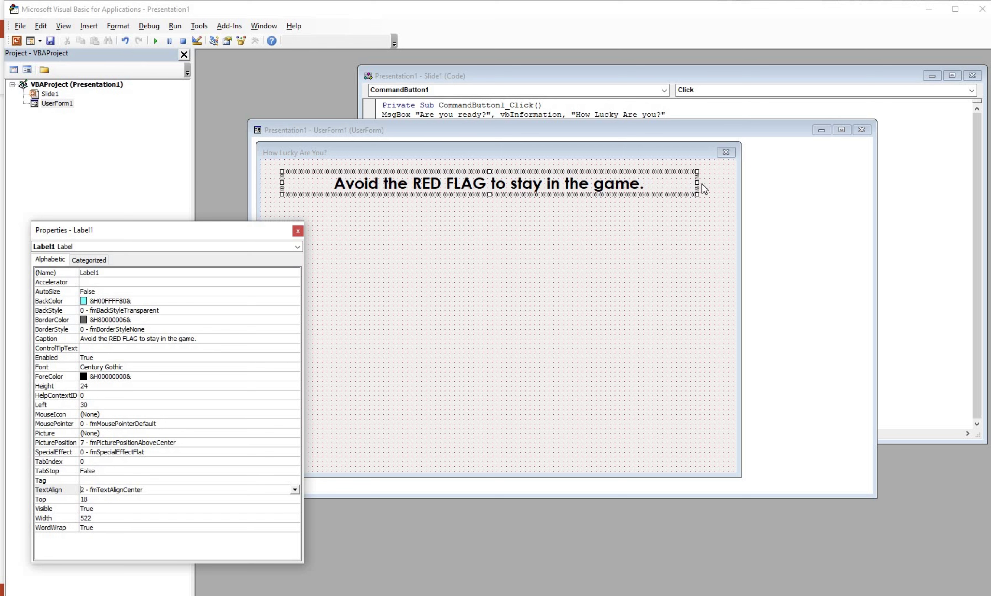
left_click_drag(696, 188, 706, 184)
left_click(299, 230)
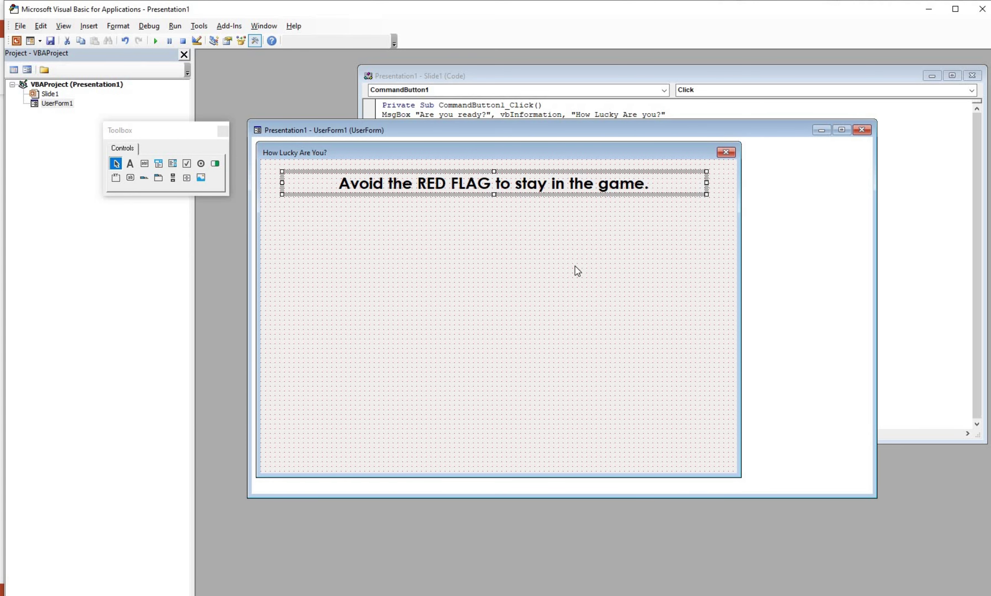
Select the whole game form and dismiss the run options without running.
left_click(299, 197)
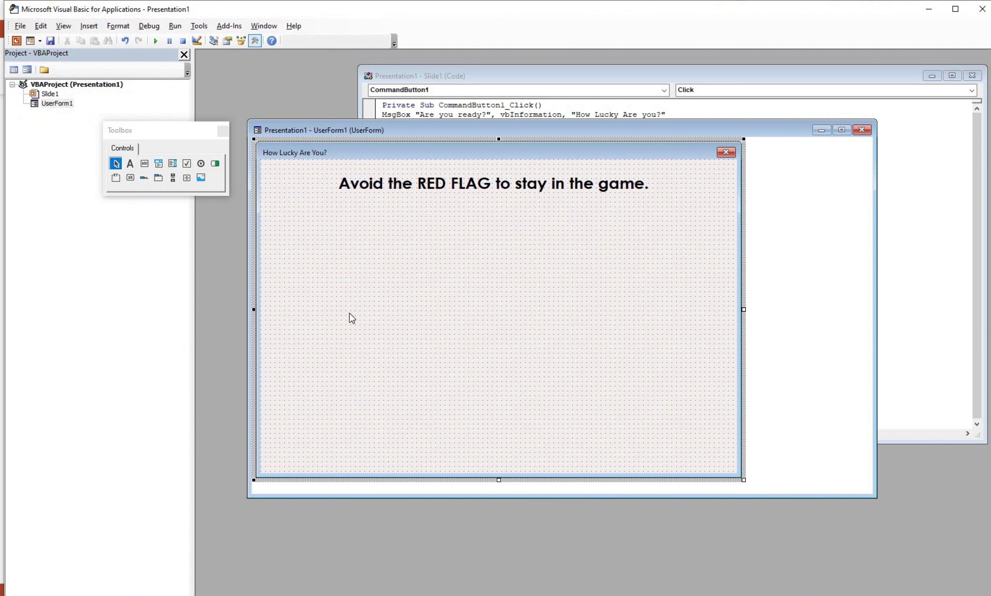
left_click(176, 28)
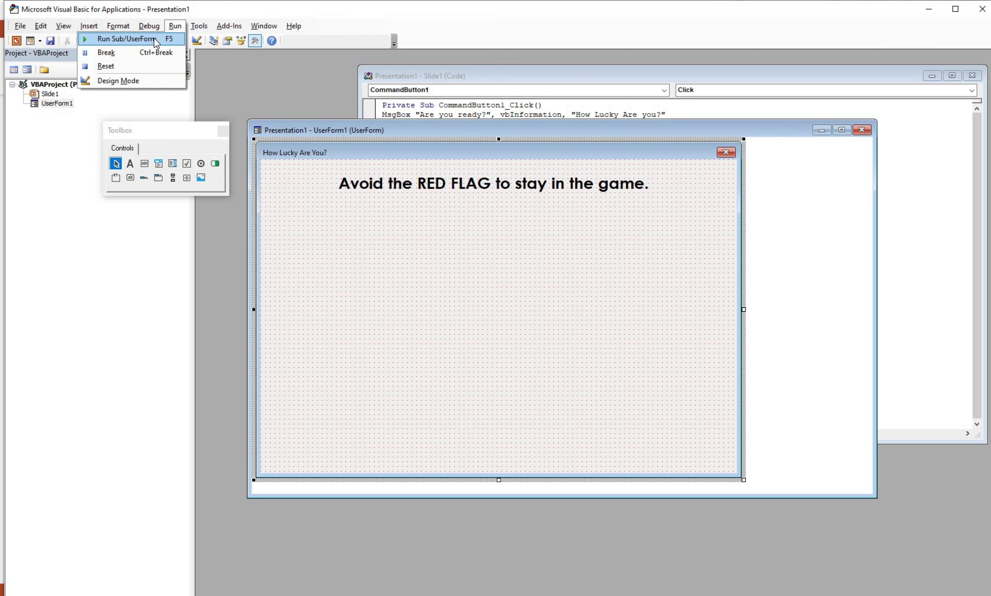
left_click(325, 190)
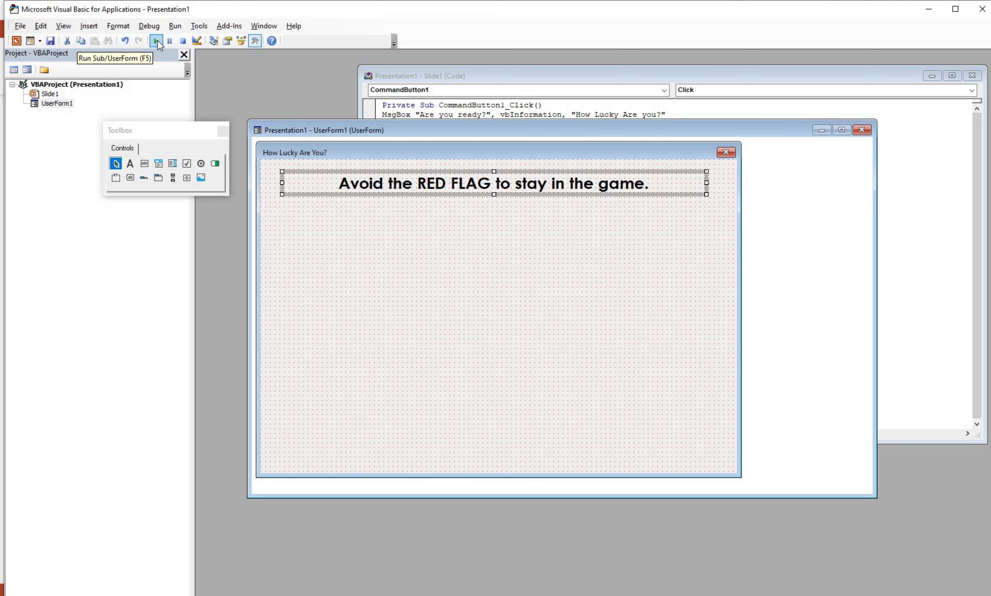
Test-run the game form, close it, and move the form designer down and right.
left_click(158, 41)
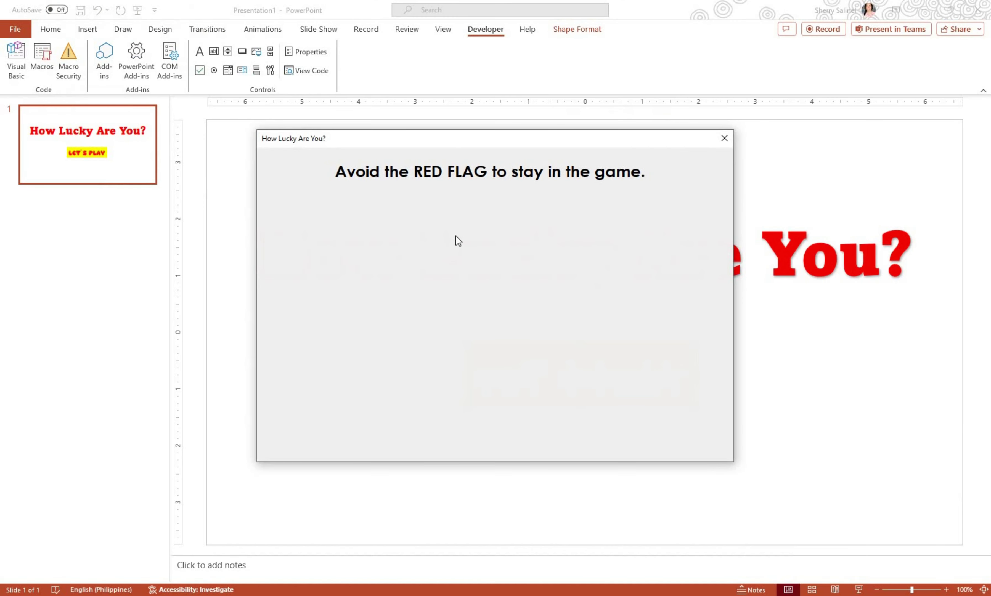
left_click(725, 141)
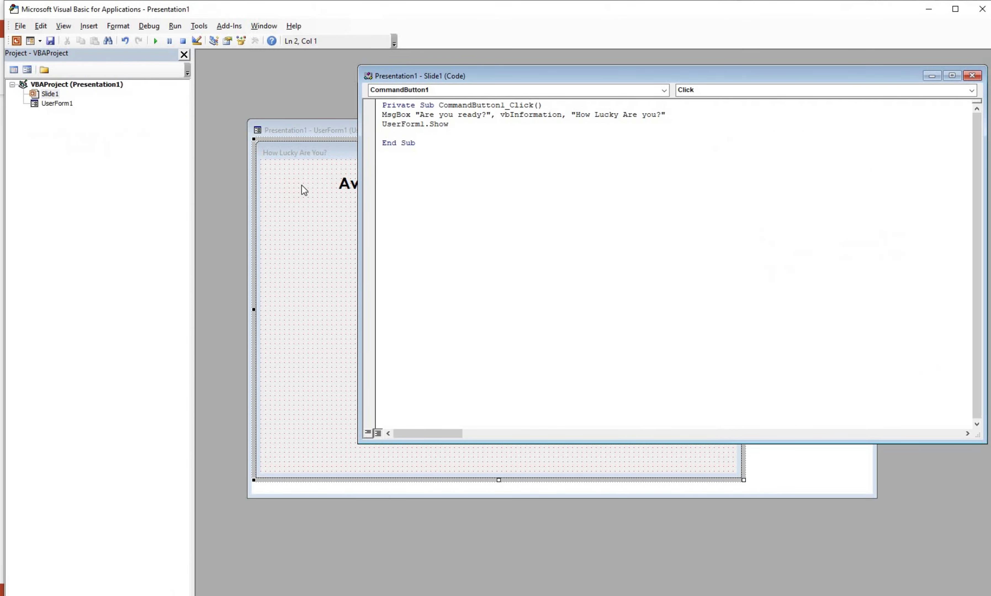
left_click(304, 190)
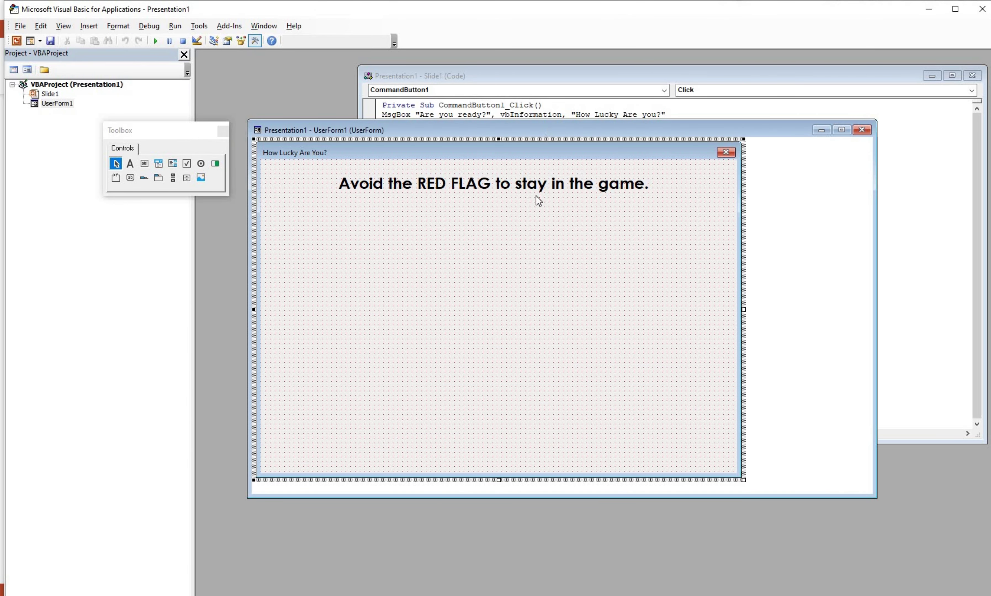
left_click_drag(535, 130, 546, 160)
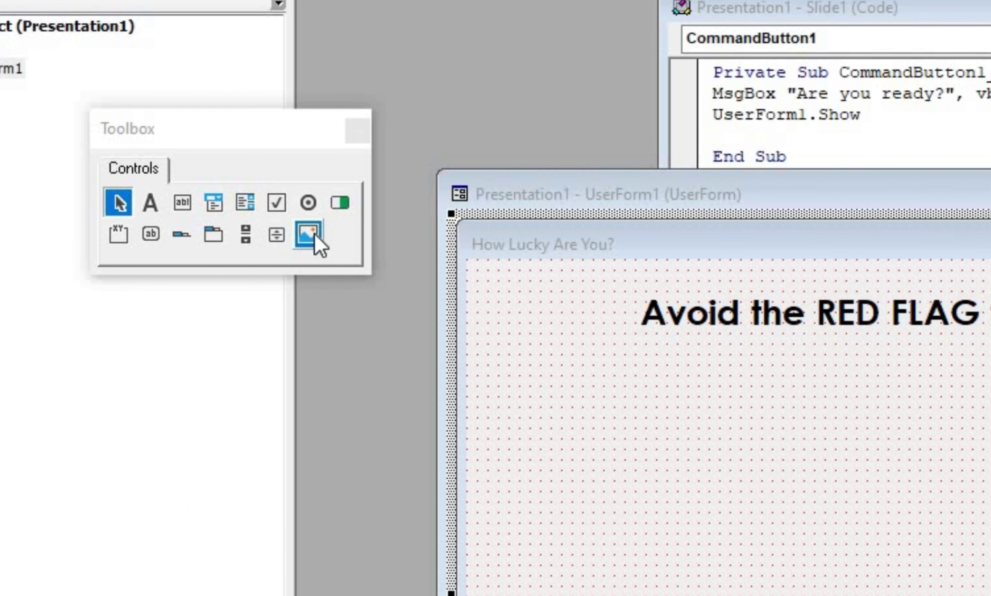
Draw an image box on the left below the instructions and enlarge it.
left_click(309, 234)
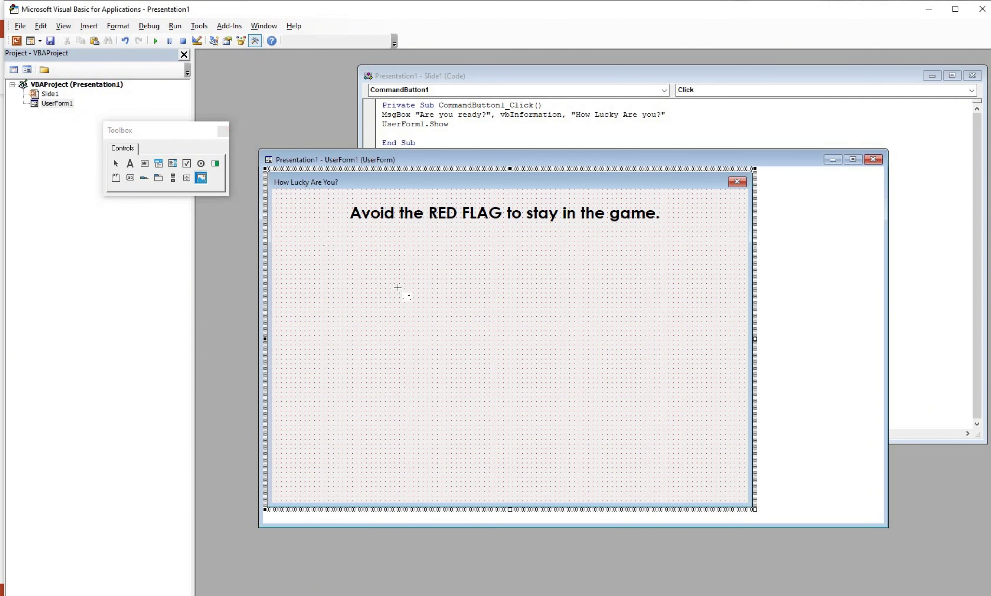
left_click_drag(322, 245, 398, 299)
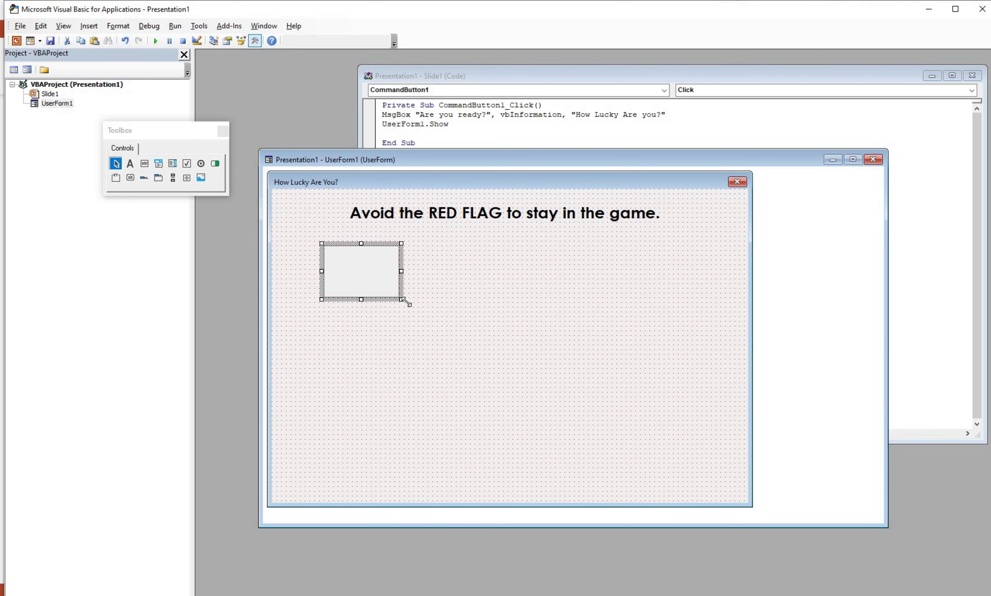
left_click_drag(397, 300, 402, 322)
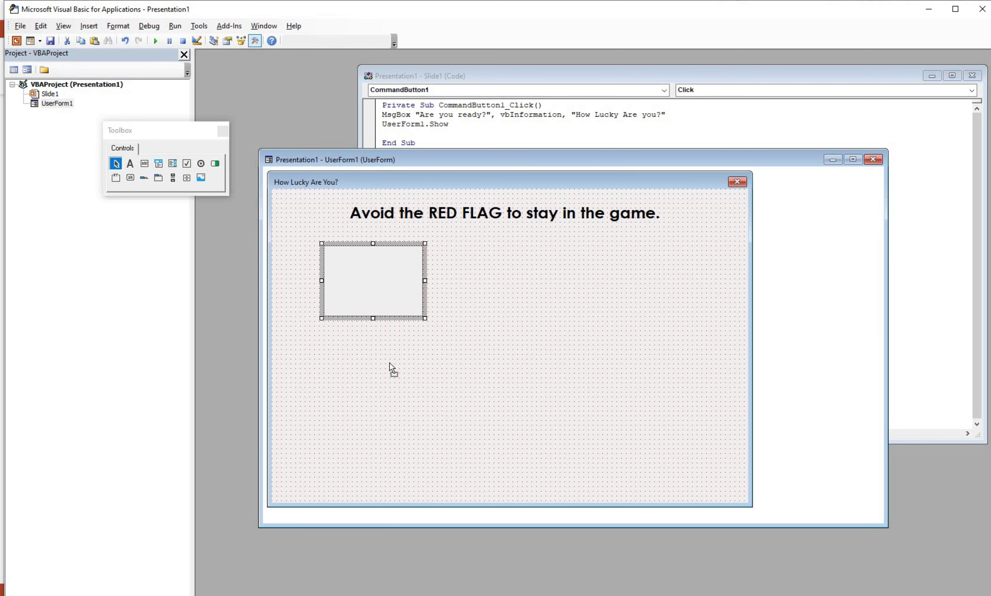
mouse_move(389, 362)
left_mouse_down()
mouse_move(405, 344)
mouse_move(408, 356)
mouse_move(395, 331)
left_mouse_up()
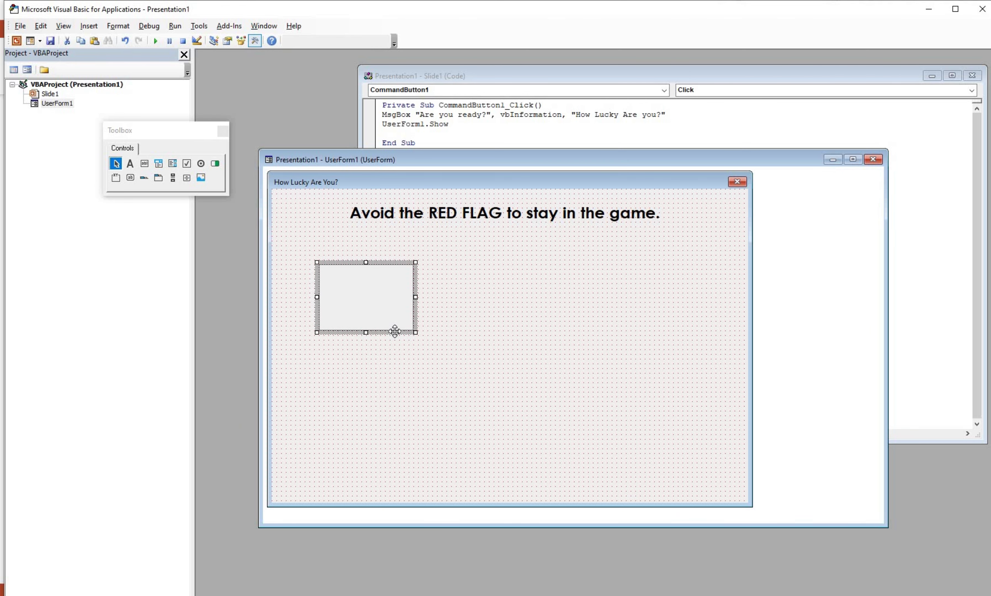
Duplicate the image box with Ctrl+C/Ctrl+V and place the copy below the original.
key("ctrl+c")
key("ctrl+v")
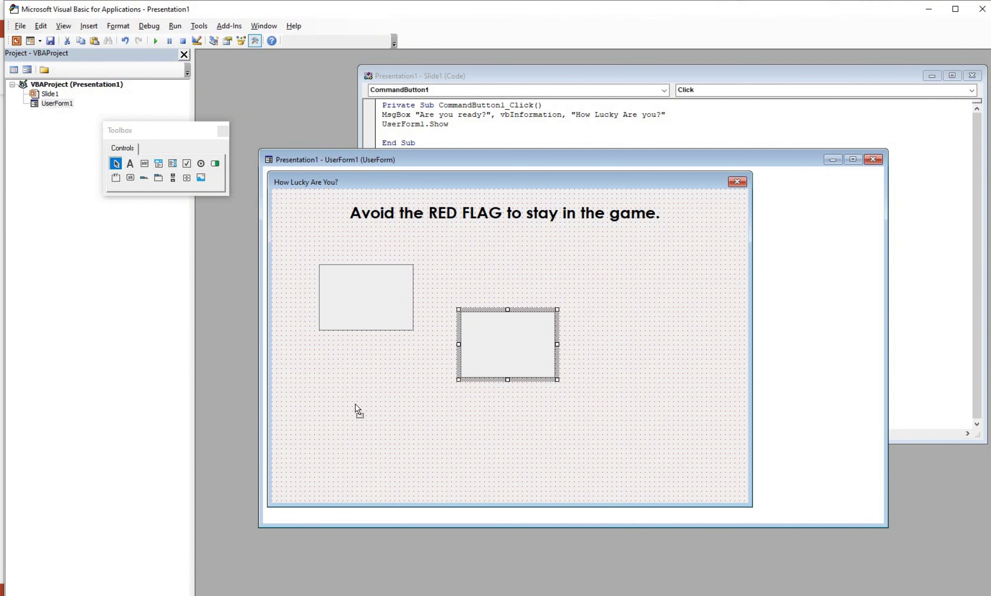
left_click_drag(356, 403, 345, 405)
left_click(365, 307)
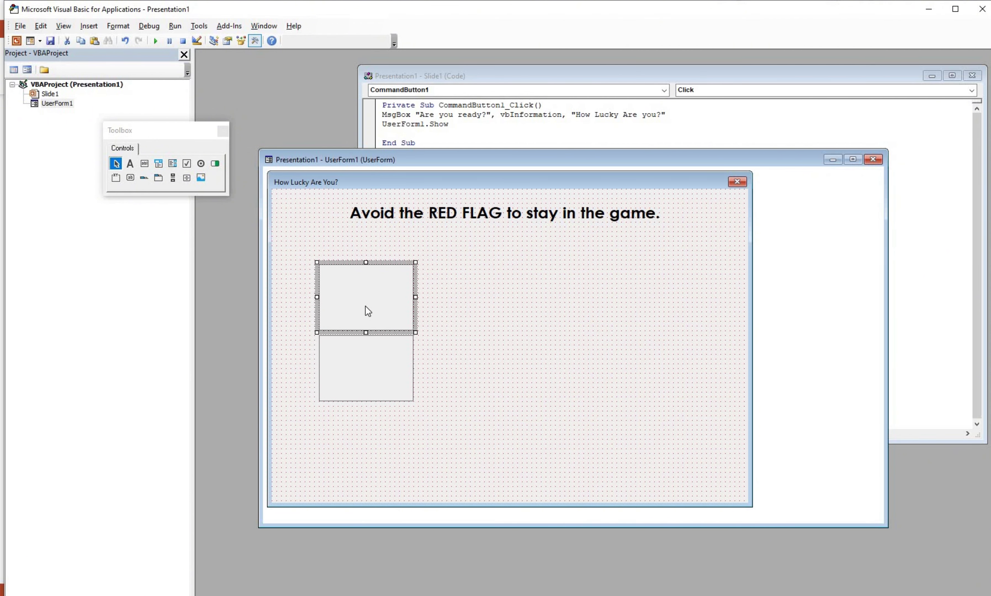
right_click(365, 307)
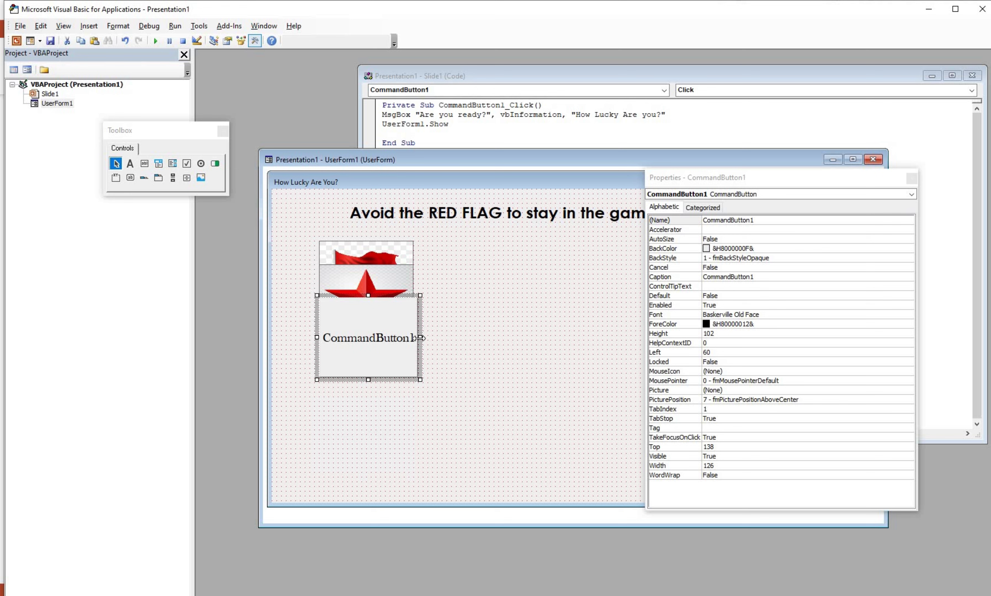
Adjust the command button below the flag and close its property list.
left_click(397, 353)
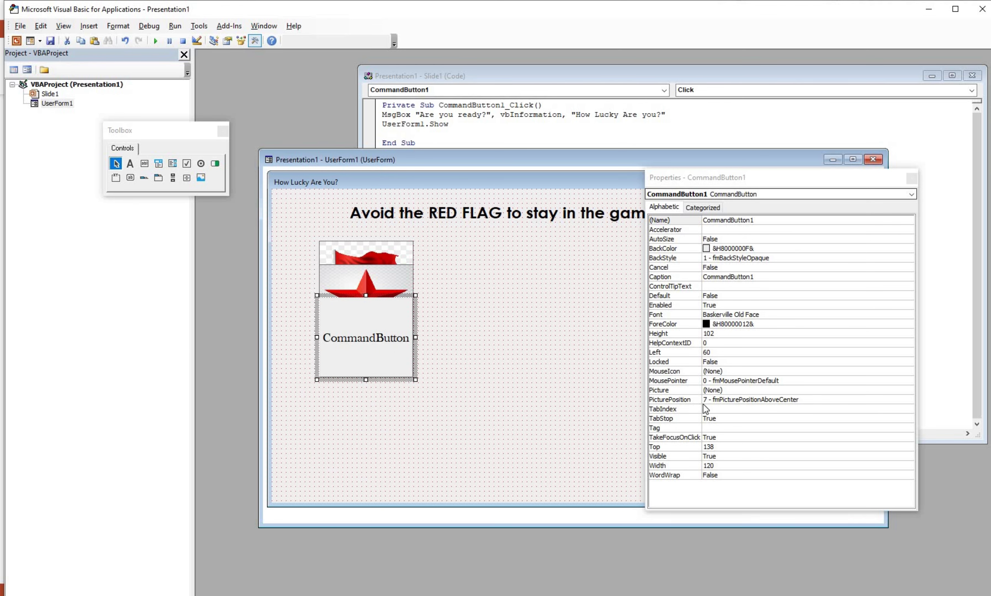
left_click(450, 224)
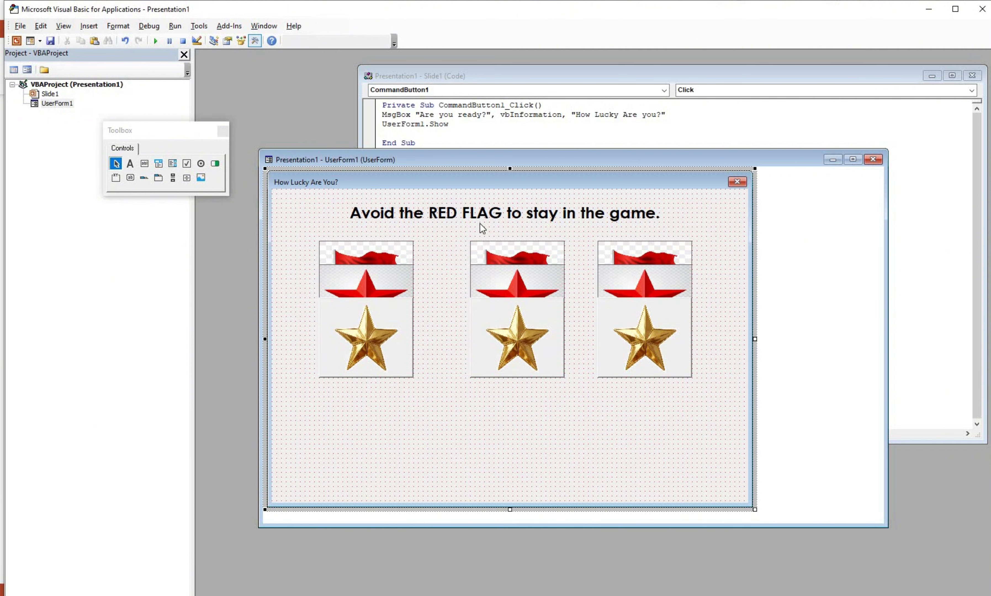
Bring the middle flag image to the front.
left_click(532, 265)
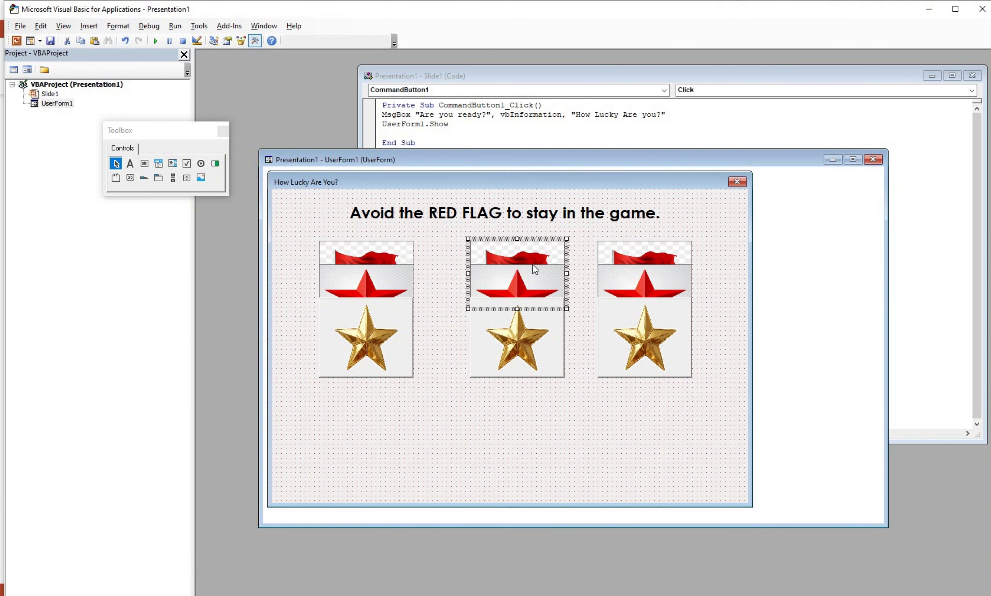
right_click(531, 249)
left_click(529, 381)
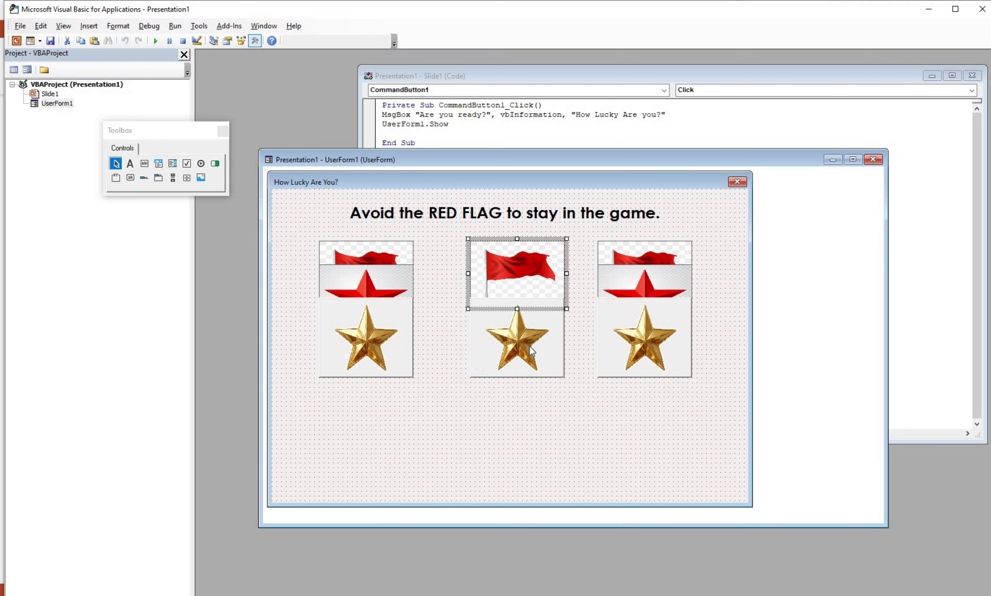
Move the middle star button up over the flag's lower part and test-run the form.
left_click_drag(519, 323, 536, 378)
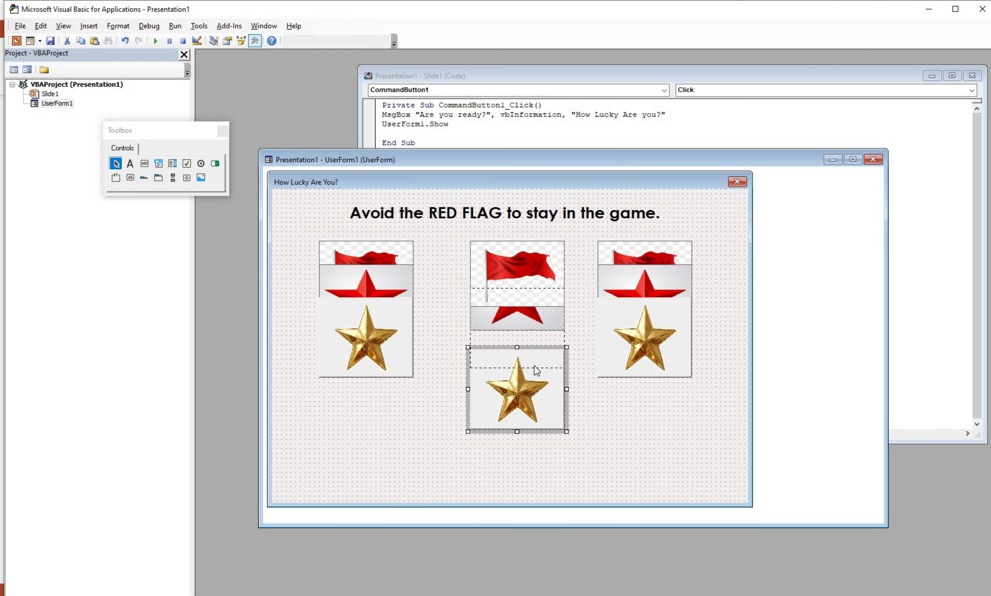
left_click_drag(531, 423, 537, 362)
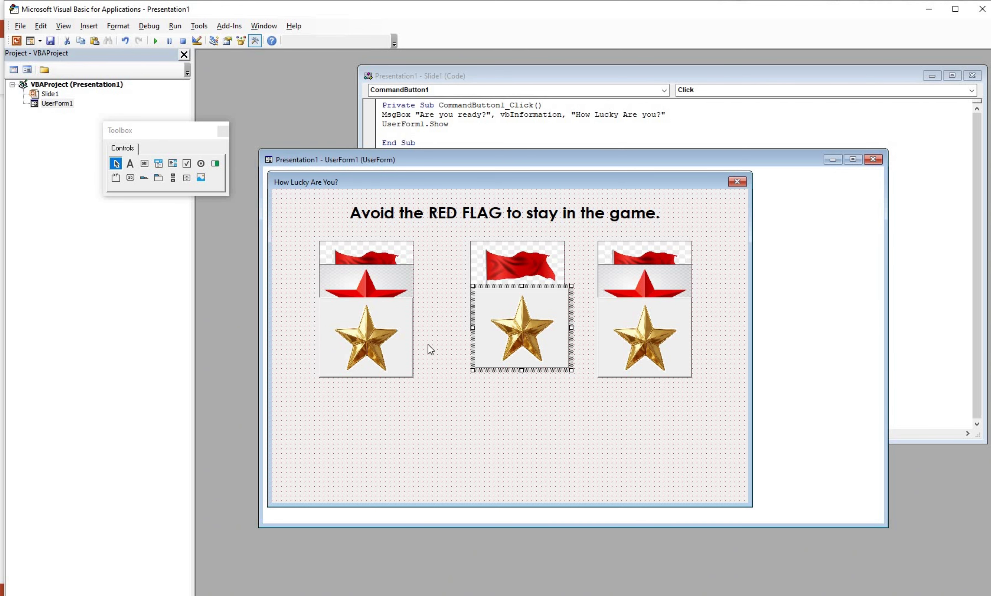
left_click(379, 350)
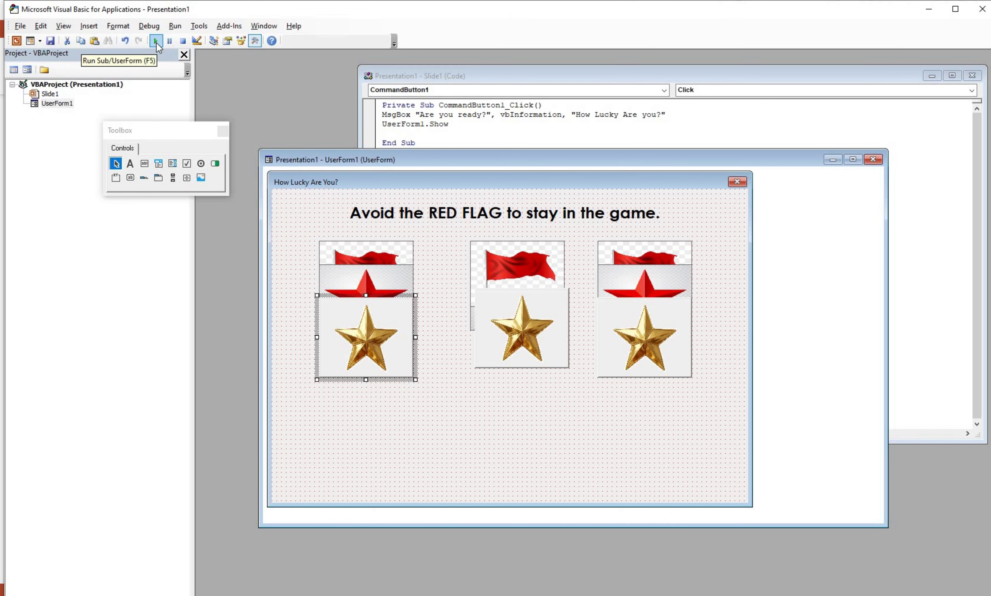
left_click(156, 41)
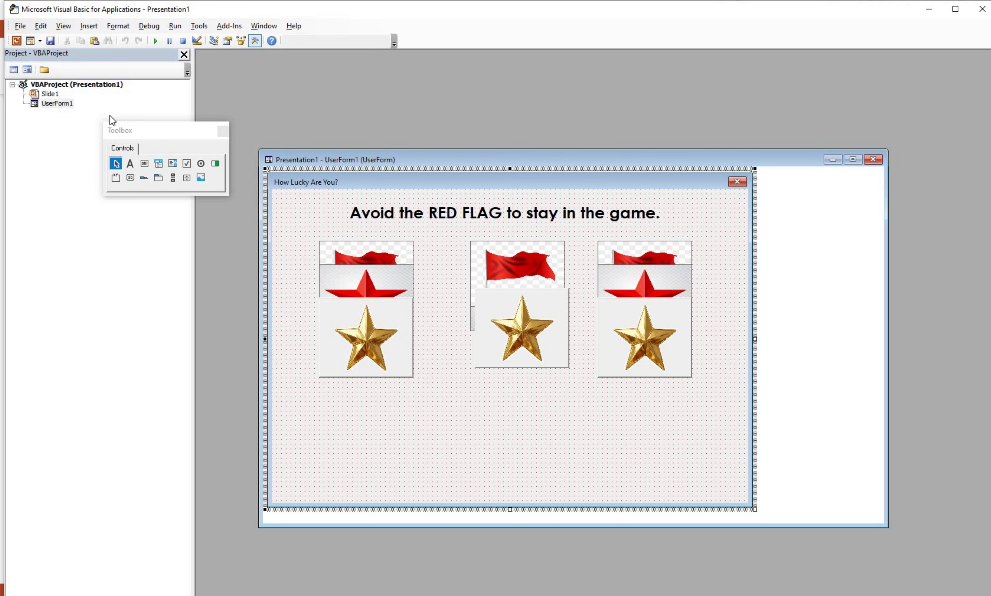
Draw a new button, CommandButton4, below the star images on the form.
left_click(130, 178)
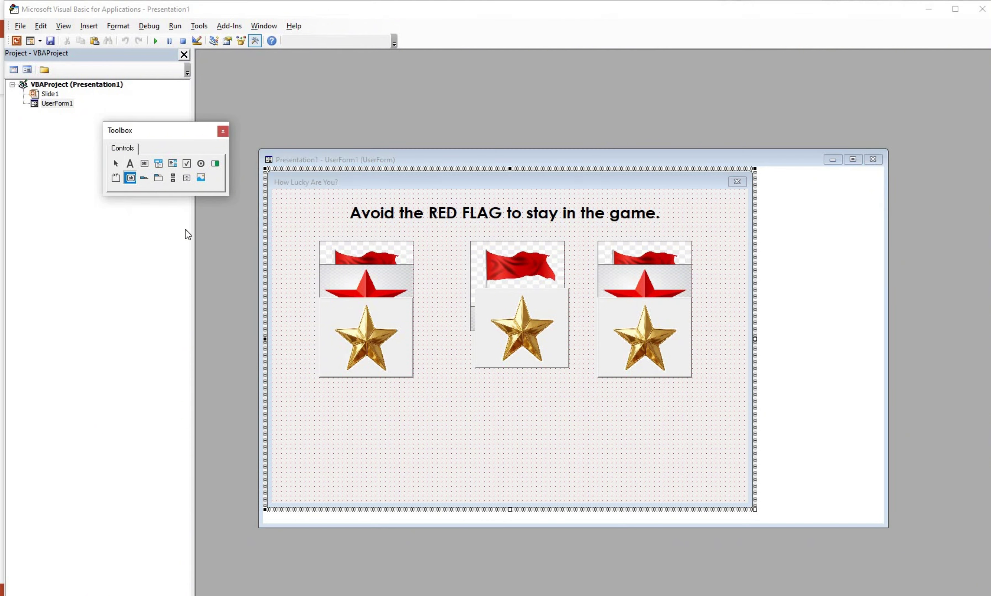
left_click_drag(473, 431, 635, 467)
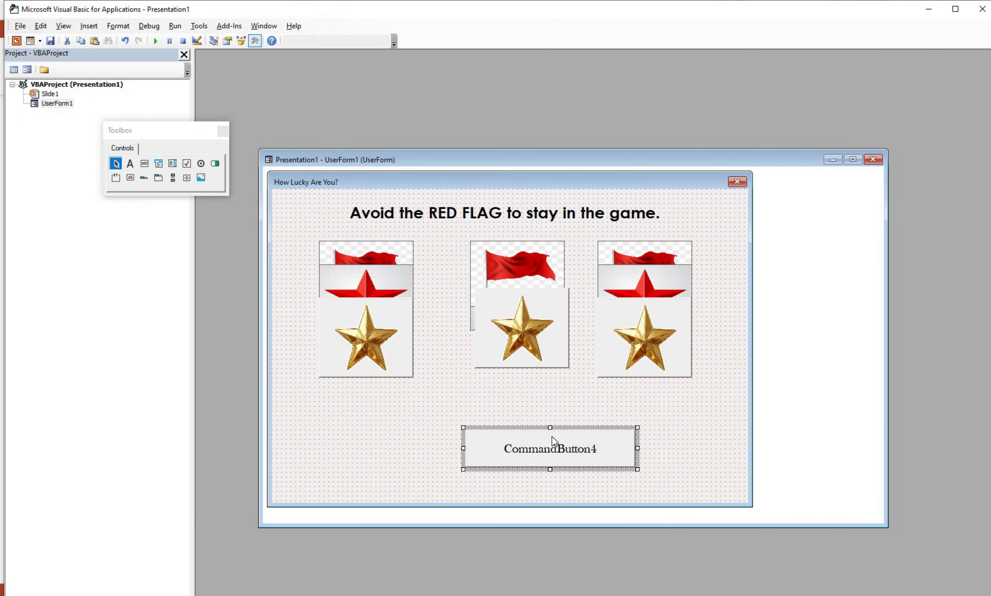
left_click_drag(552, 436, 521, 444)
Delete all of the form's code with Ctrl+A and Delete, then return to the design.
key("F7")
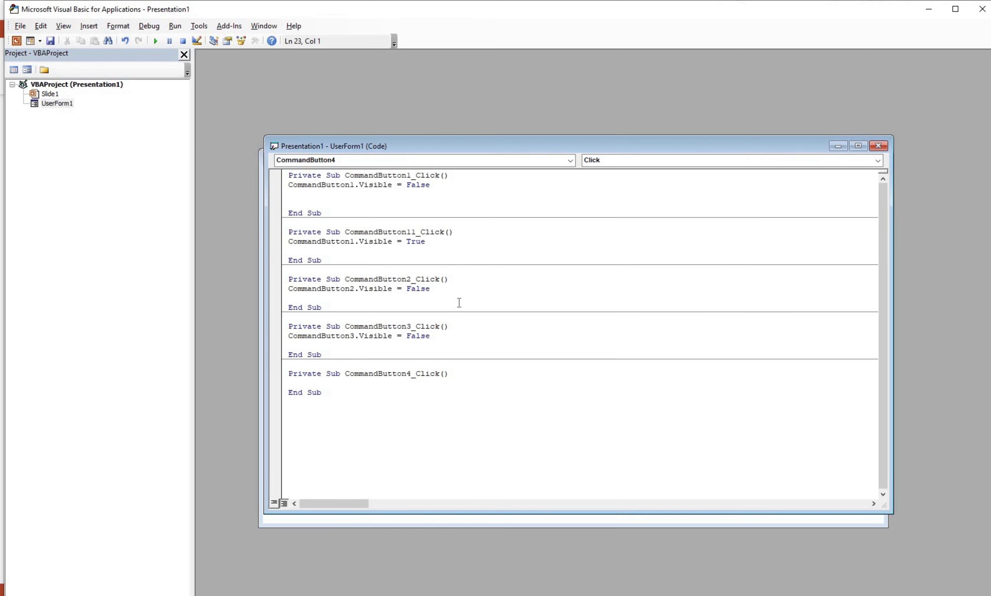
key("ctrl+a")
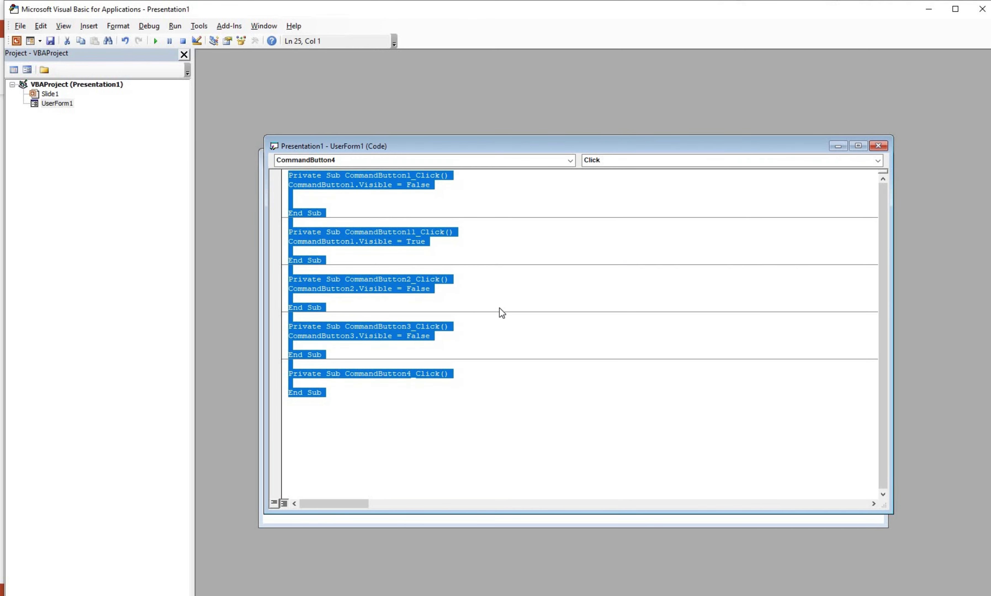
key("Delete")
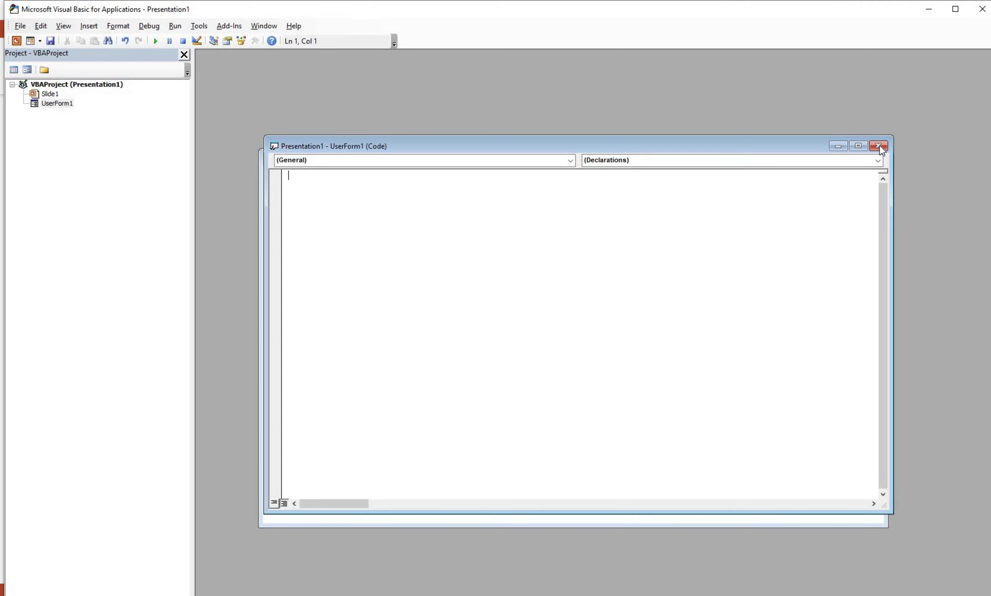
left_click(878, 146)
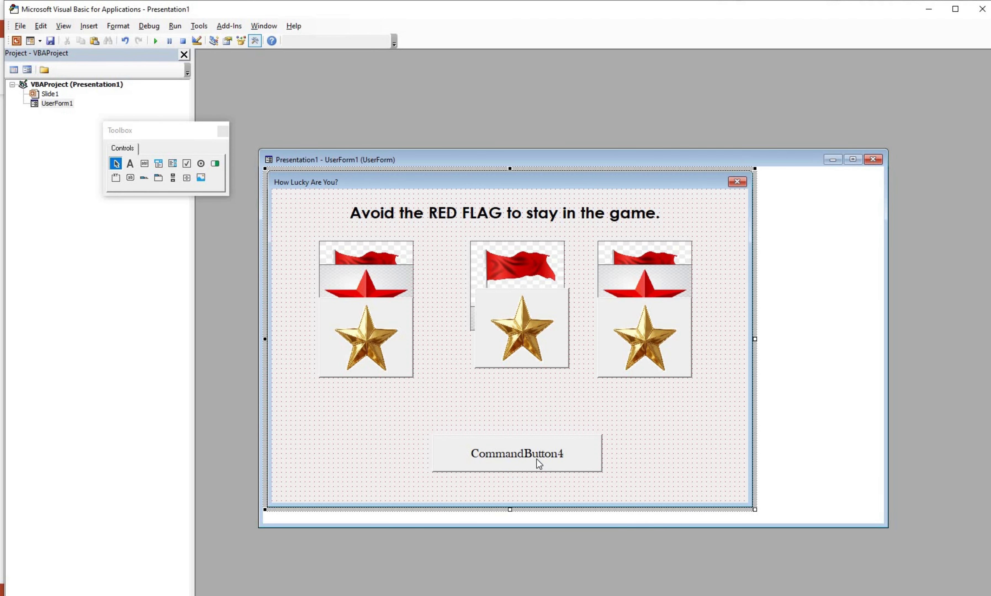
Set CommandButton4's caption to 'Play Again'.
left_click(538, 459)
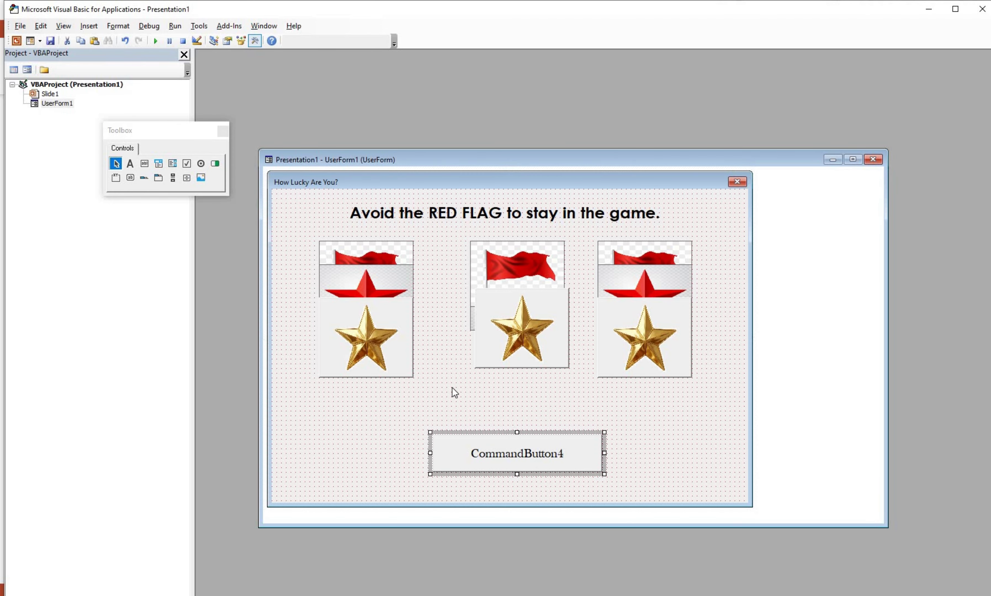
right_click(510, 445)
key("Return")
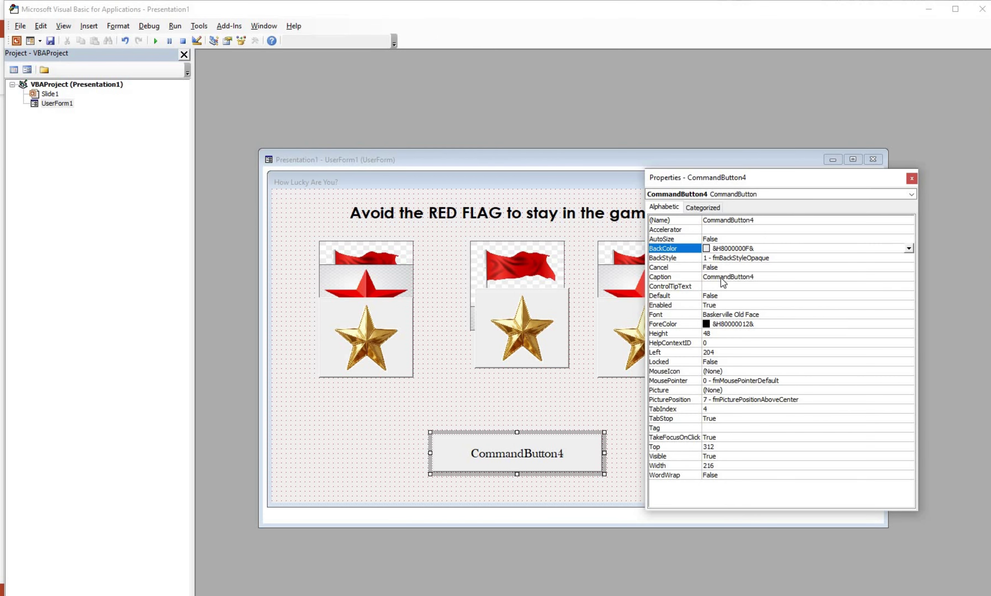
left_click(677, 277)
key("shift+Home")
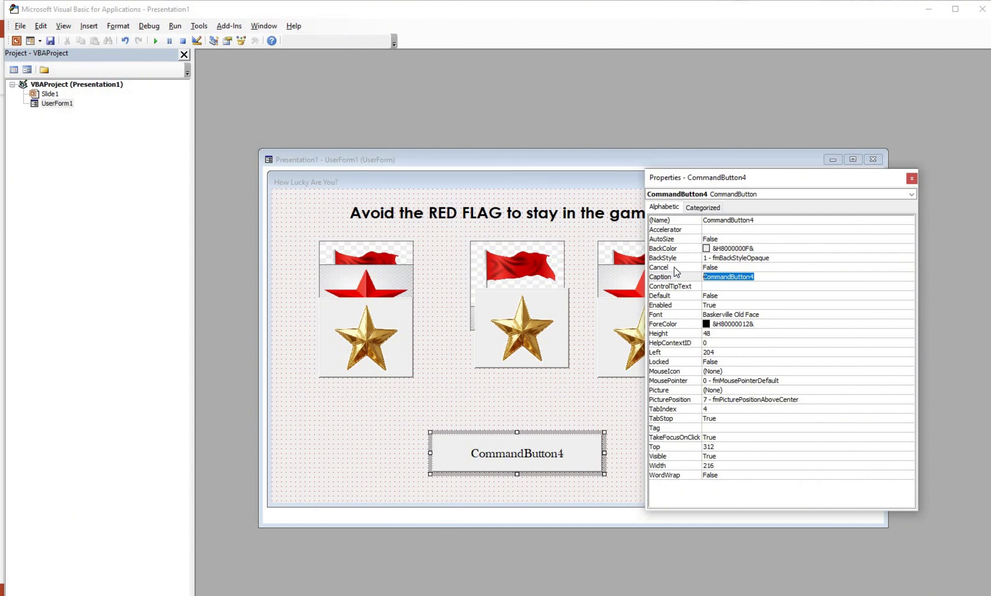
type("Pla")
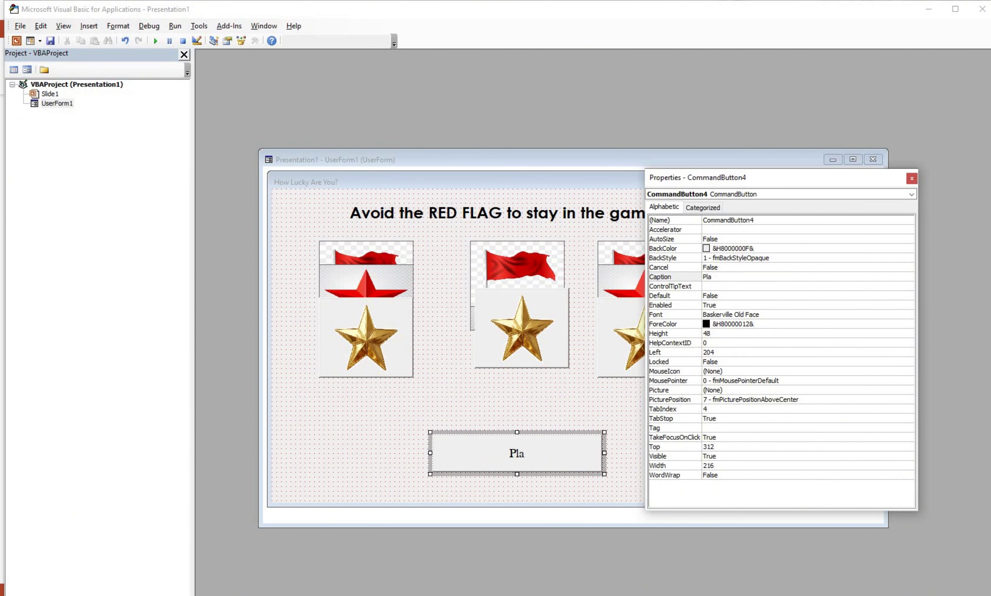
type("y Agao")
key("BackSpace")
type("in")
Give the Play Again button a larger font, red text and a yellow background.
left_click(908, 316)
left_click(907, 316)
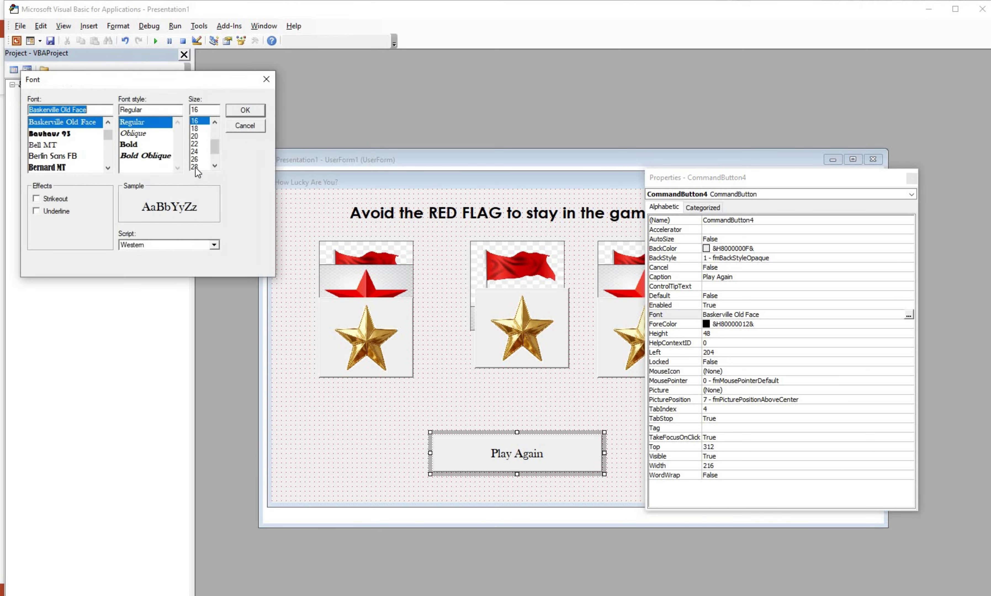
left_click(243, 109)
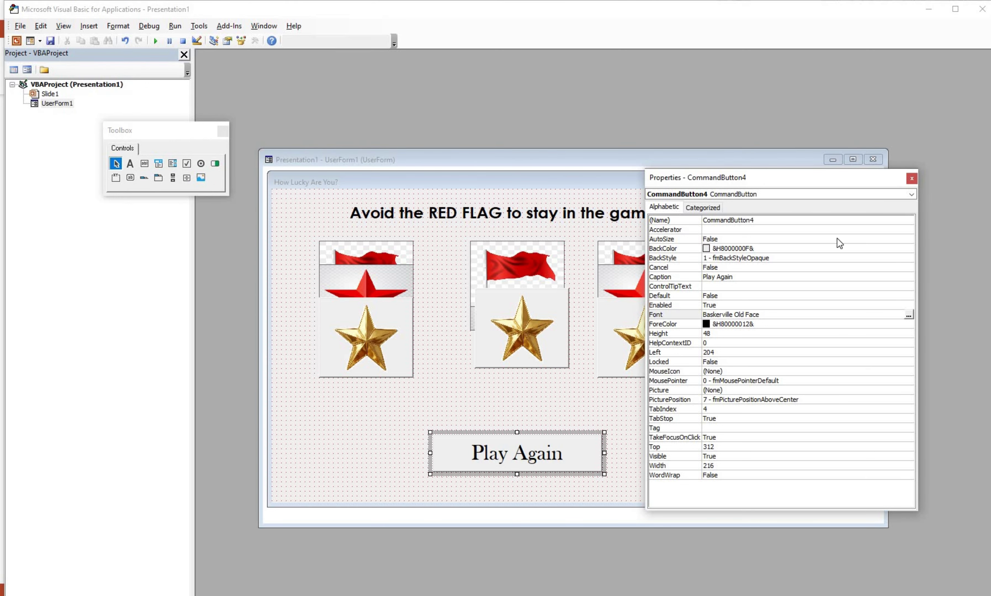
left_click(786, 323)
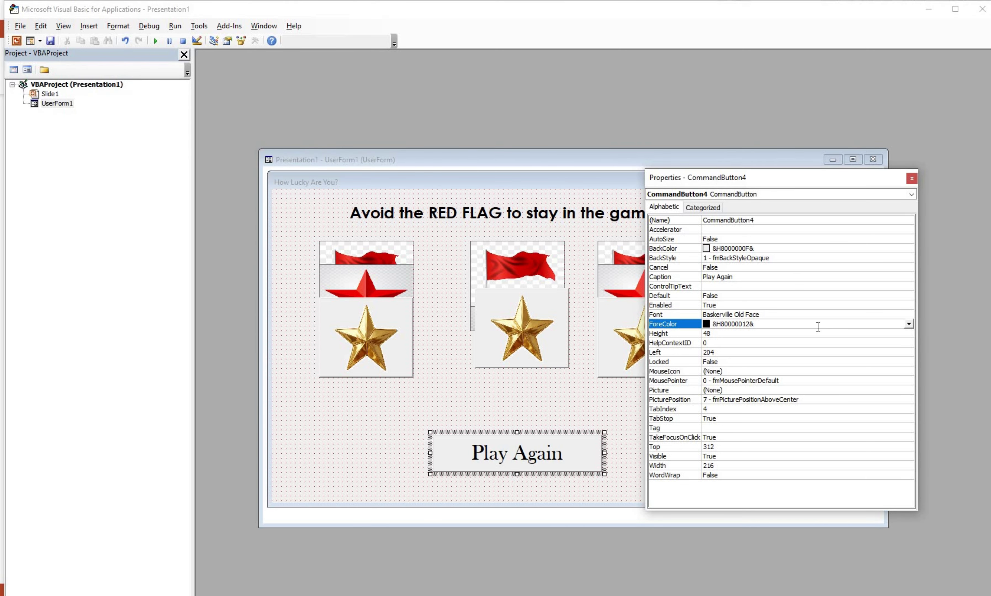
left_click(908, 324)
left_click(838, 336)
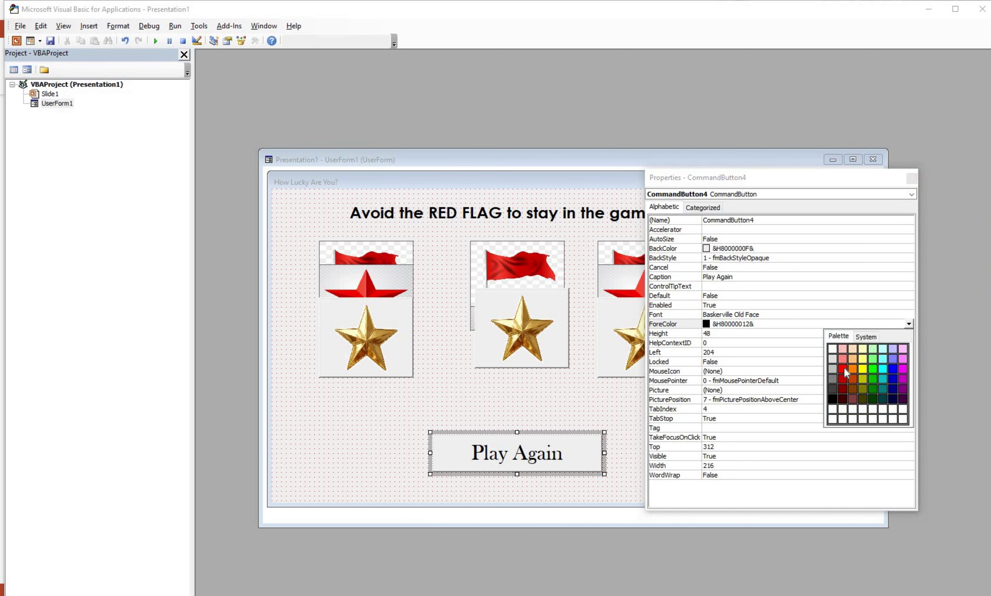
left_click(841, 369)
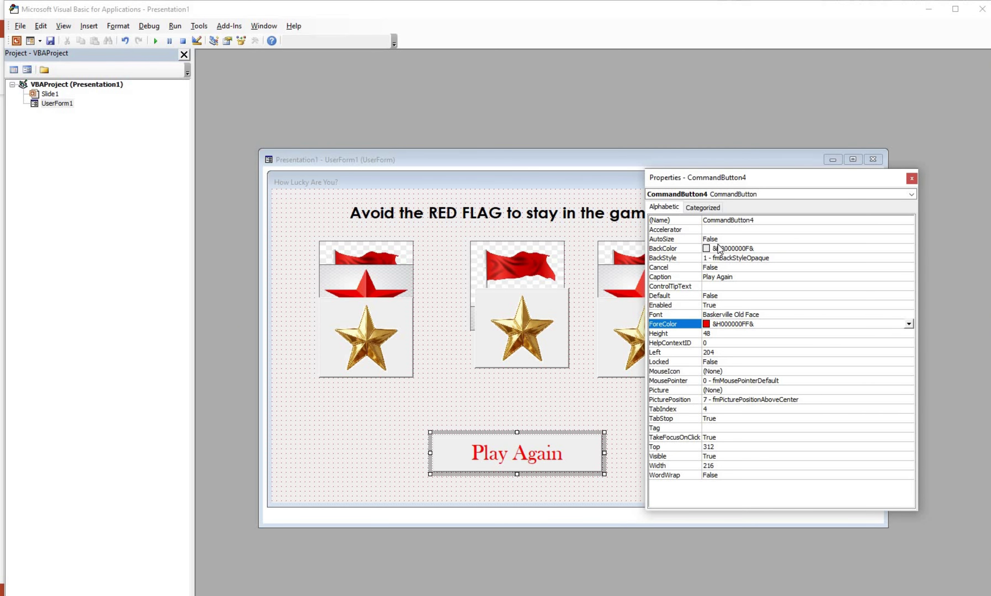
left_click(874, 250)
left_click(908, 248)
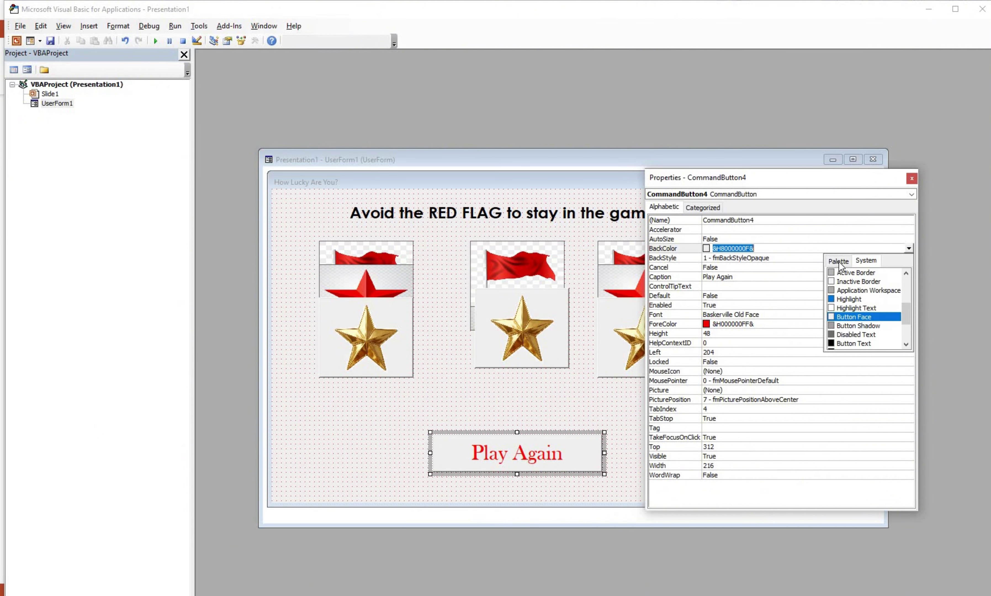
left_click(838, 261)
left_click(856, 291)
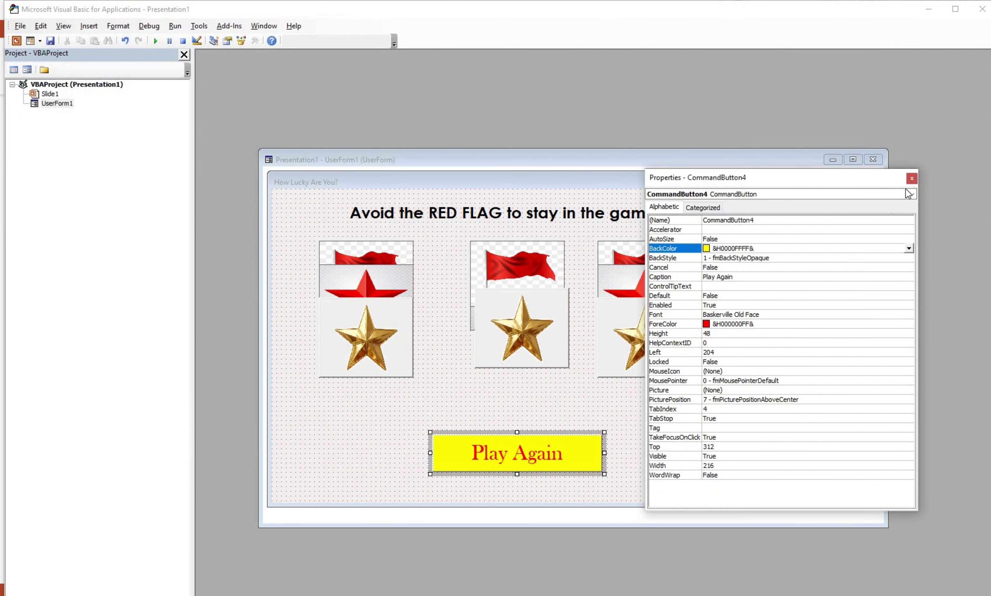
left_click(744, 482)
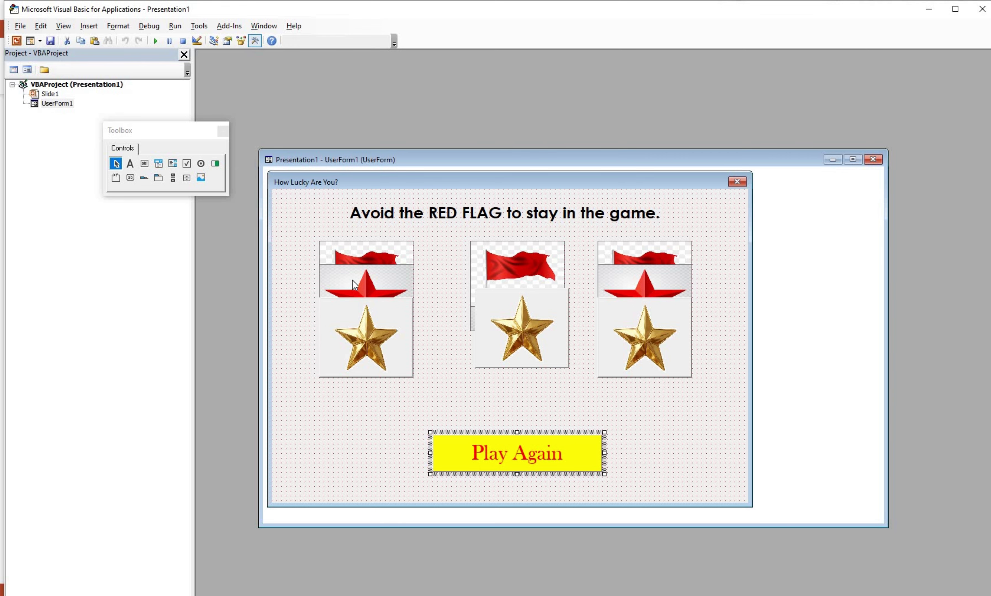
Move the left red-star image and the middle gold-star image lower on the form.
key("Escape")
left_click(374, 283)
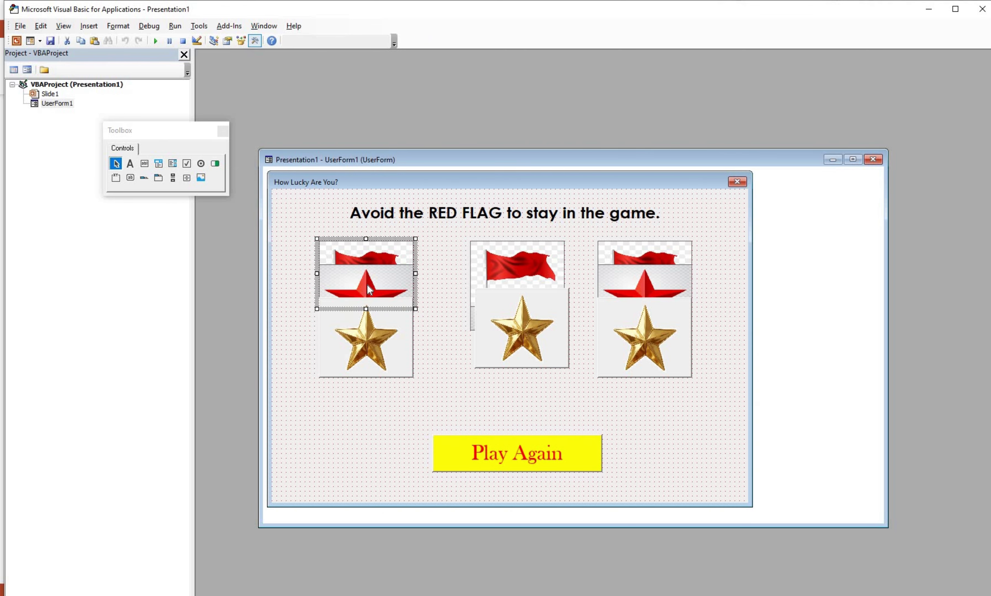
left_click_drag(369, 289, 369, 312)
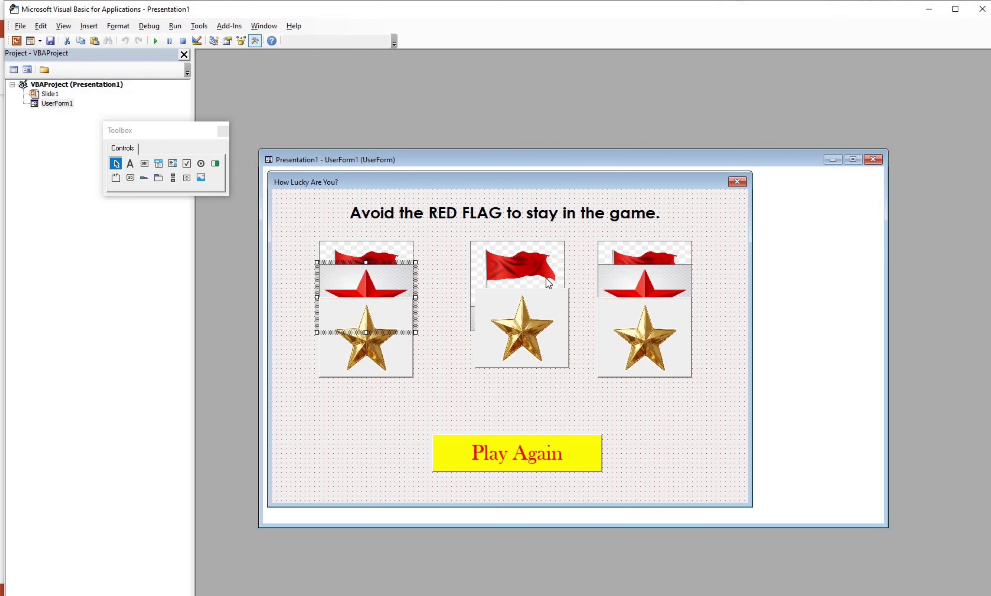
mouse_move(528, 378)
left_mouse_down()
mouse_move(664, 353)
mouse_move(665, 394)
left_mouse_up()
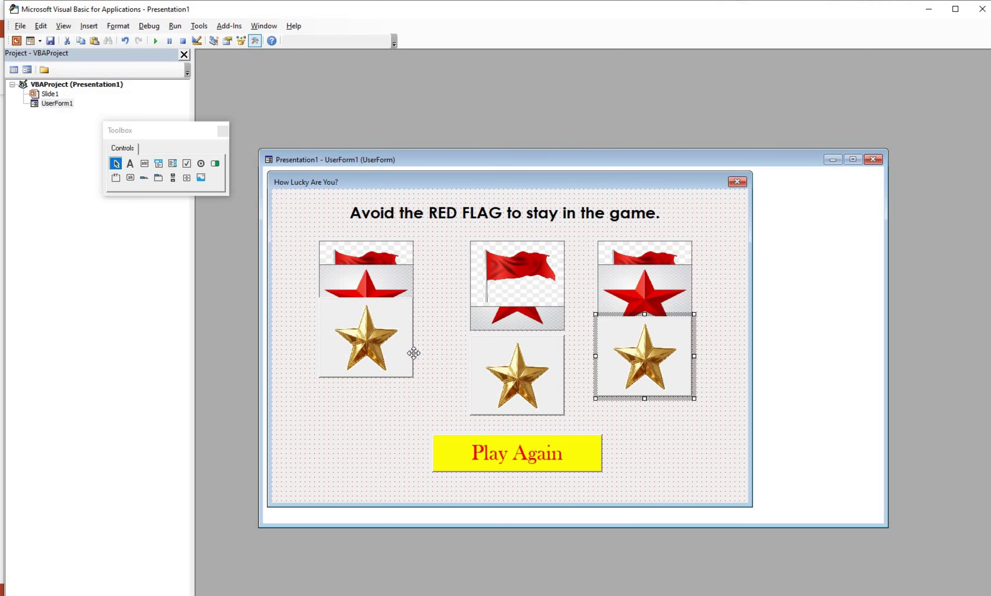
left_click(380, 351)
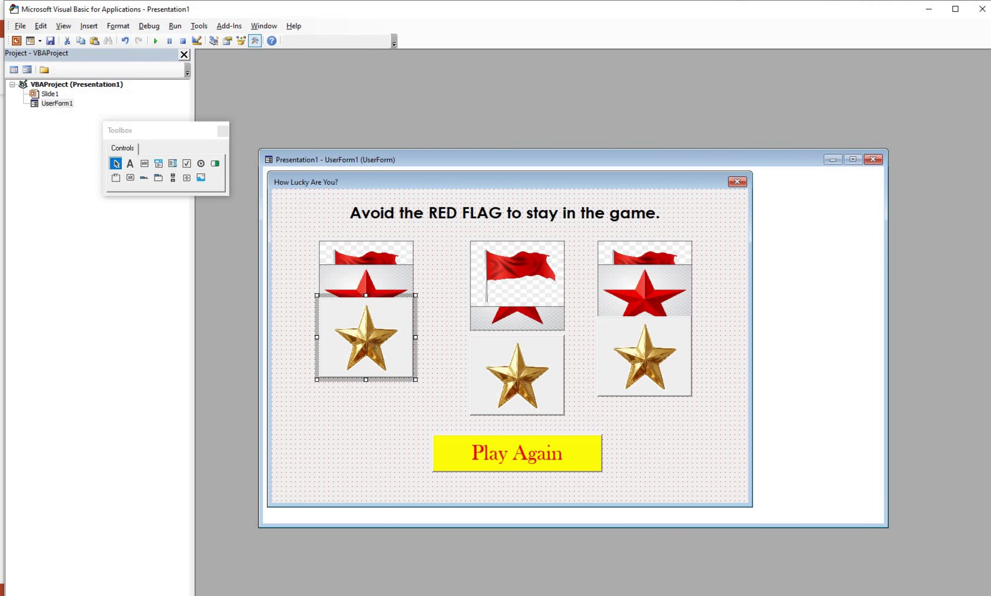
Add 'CommandButton1.Visible = False' to the left gold star's Click procedure and close the code.
double_click(380, 326)
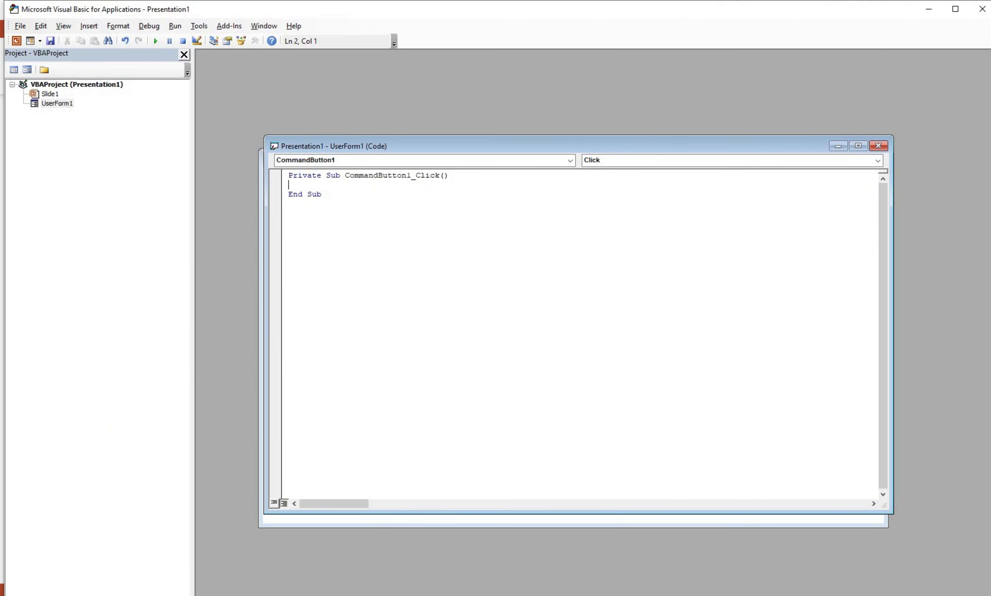
type("comman")
type("dbu")
type("tton1.")
type("visib")
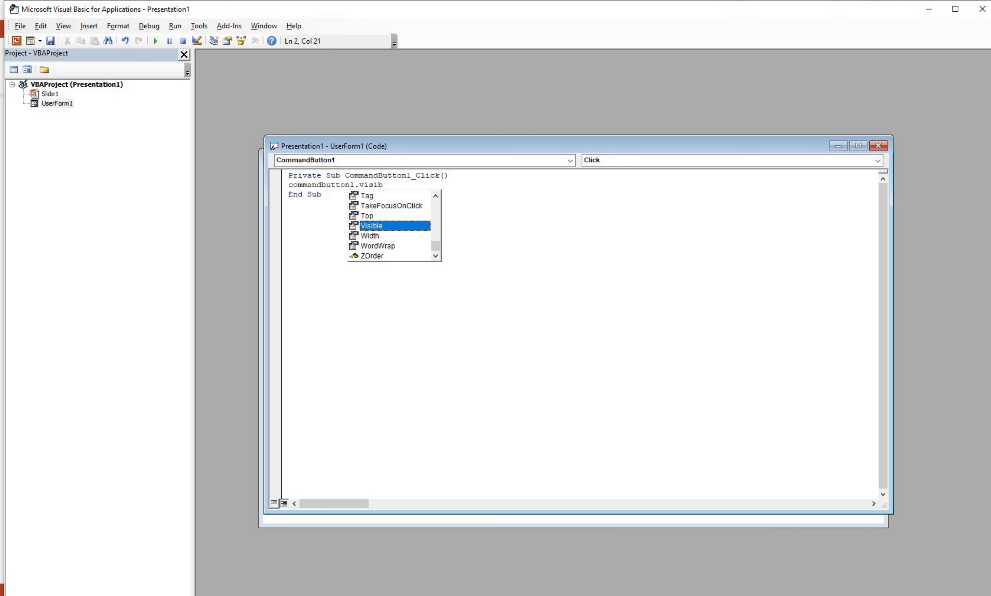
type("le=fa")
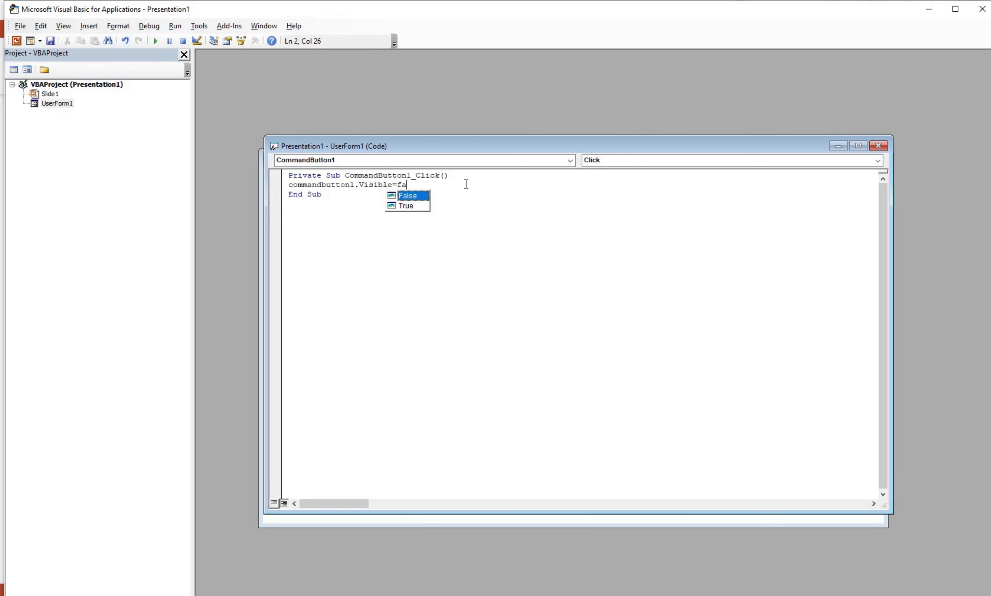
key("Return")
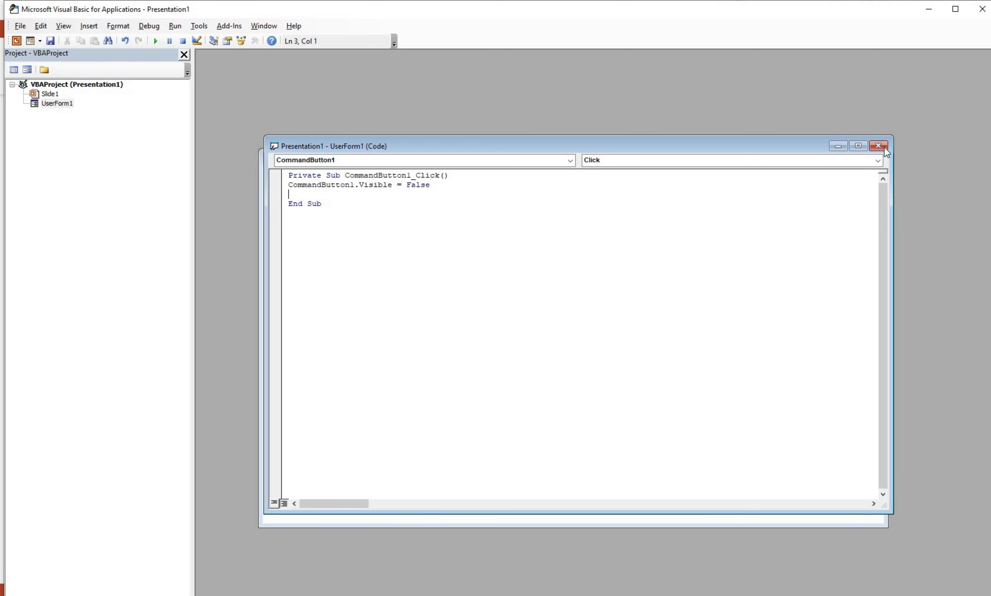
key("ctrl+F4")
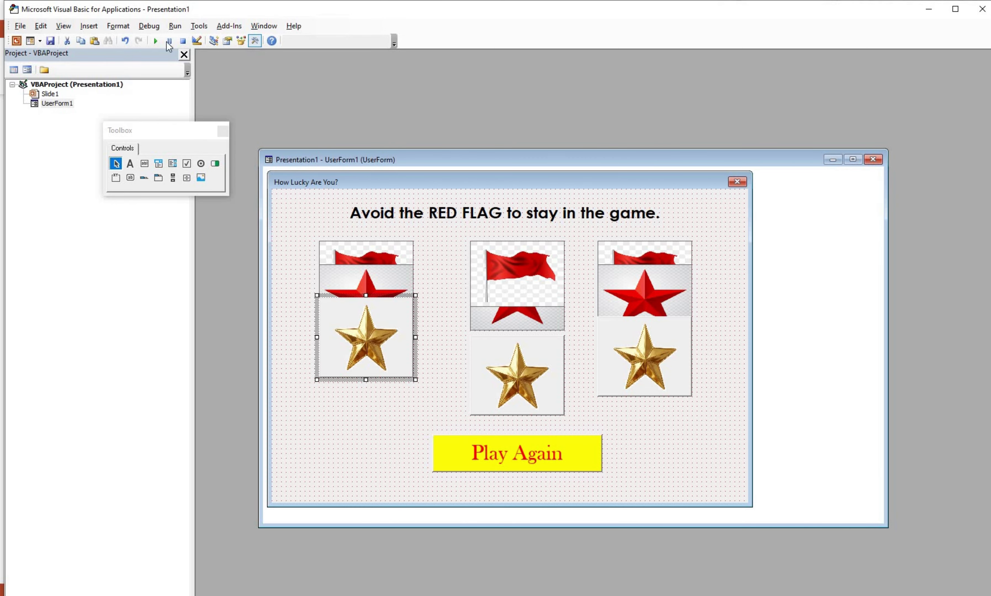
Run the form, hide the left gold star to reveal the red star, try Play Again, and close.
key("F5")
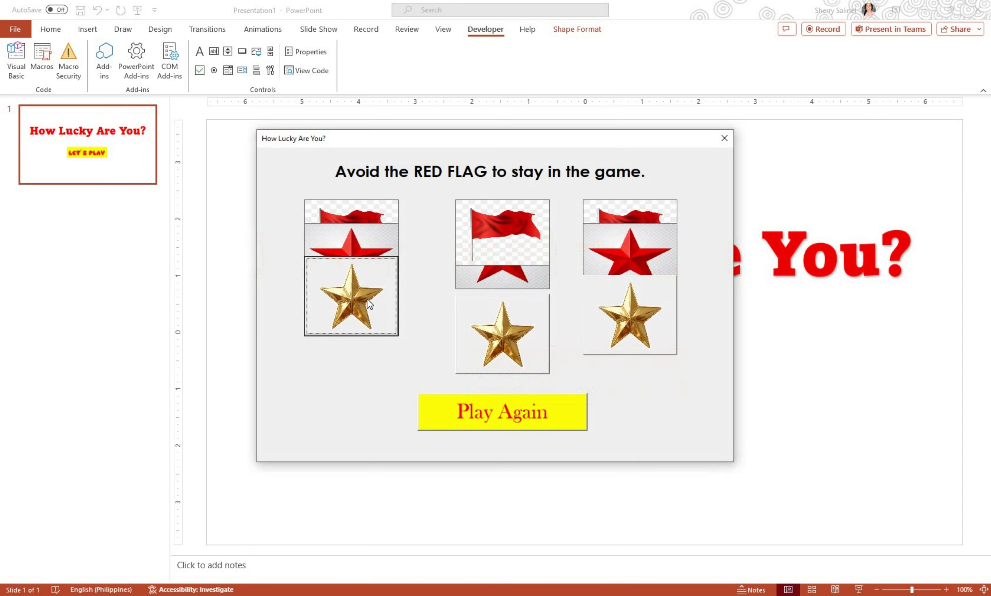
left_click(366, 299)
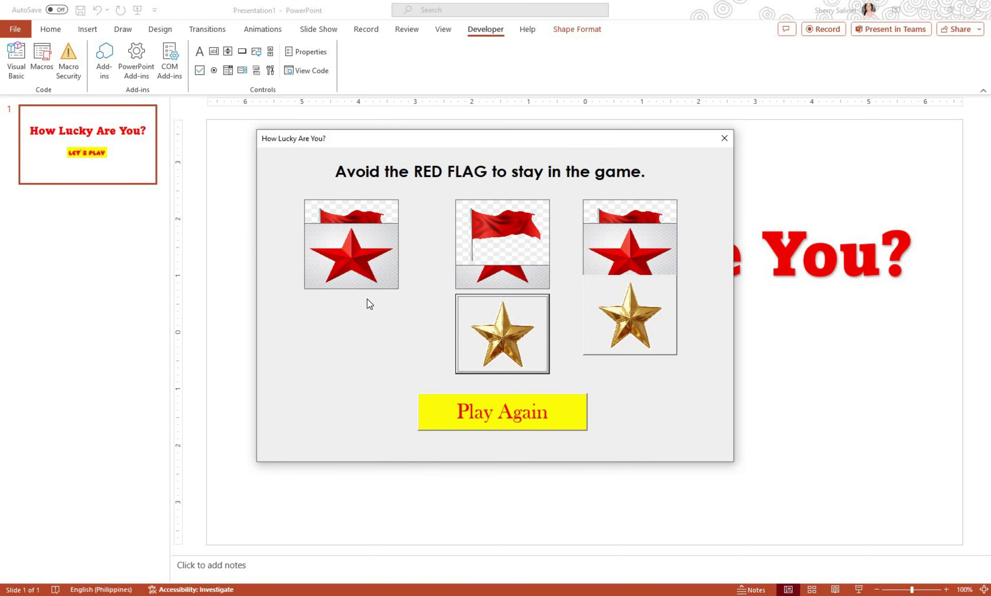
left_click(524, 416)
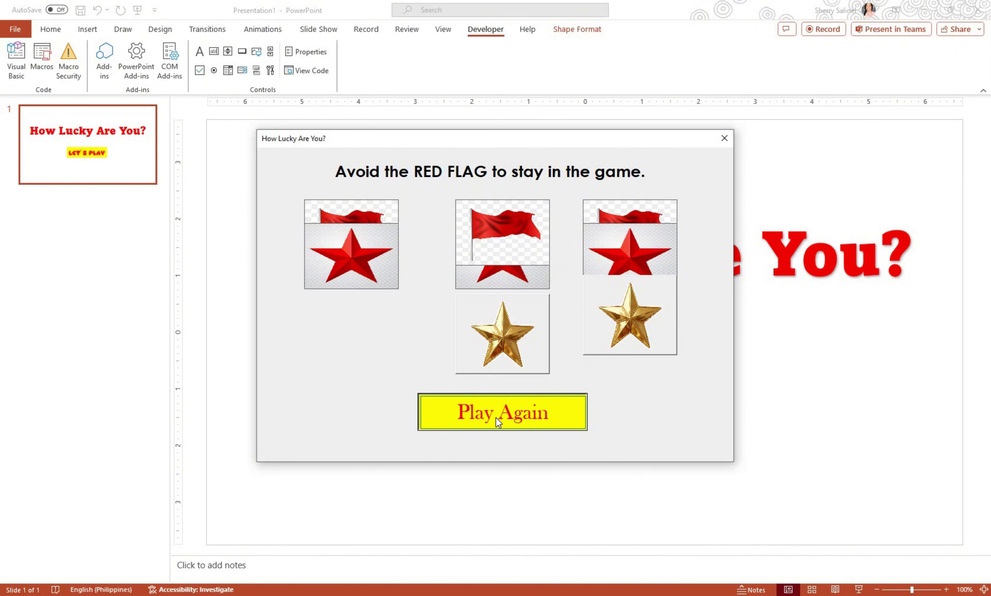
left_click(499, 427)
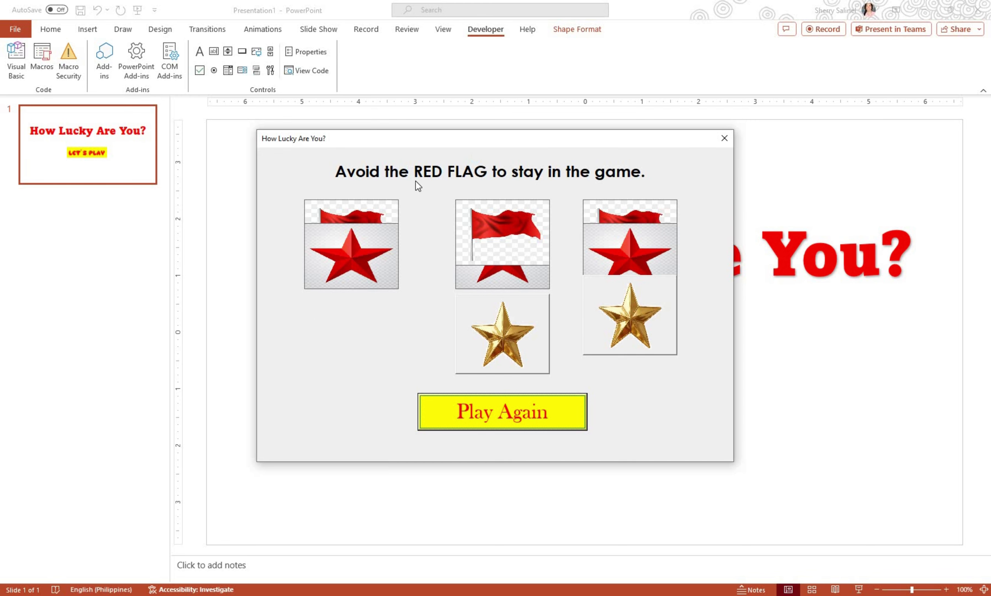
left_click(724, 138)
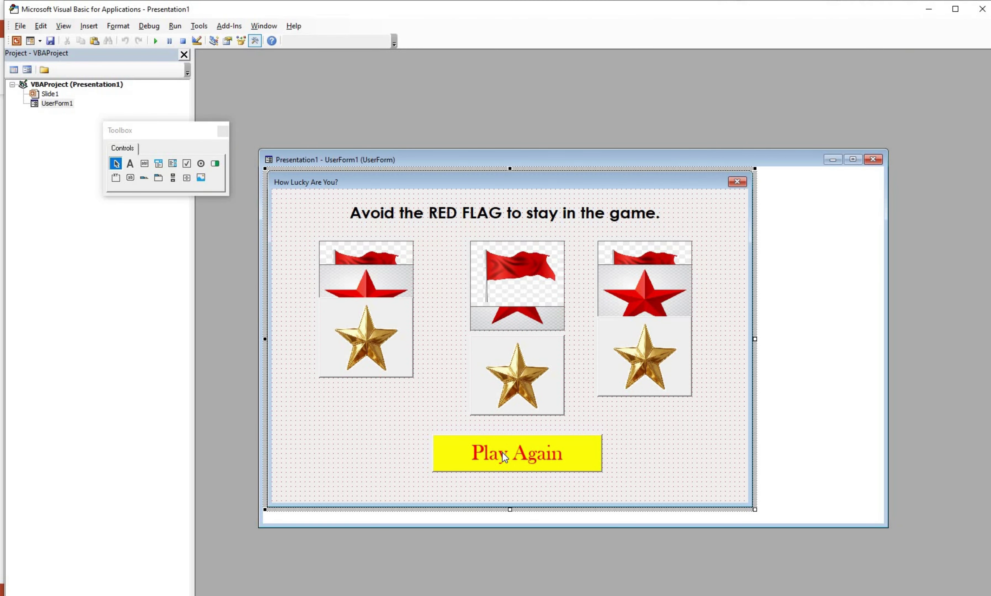
Add CommandButton1.Visible = True to the Play Again button's click procedure.
left_click(503, 456)
double_click(503, 456)
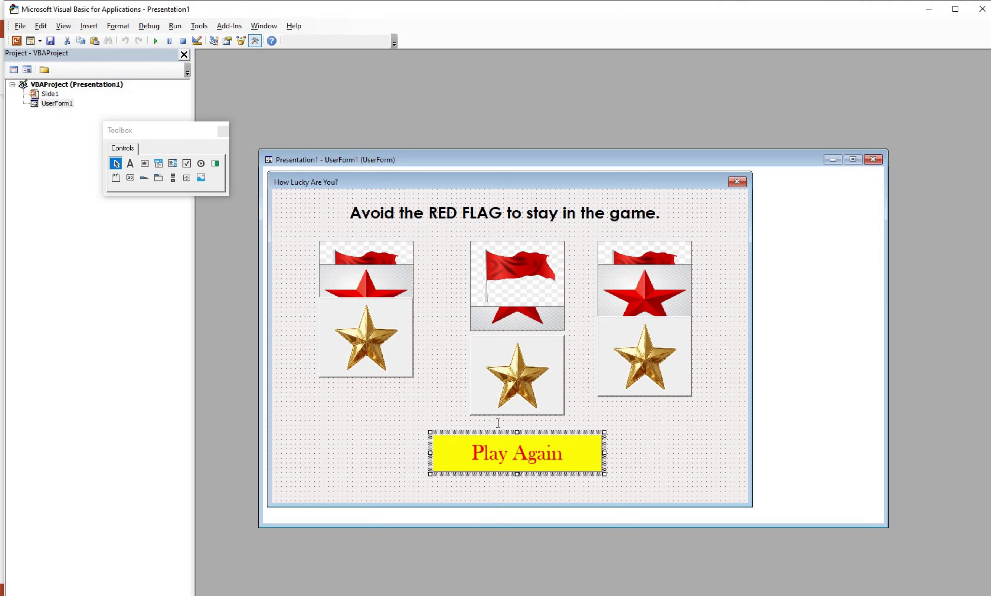
type("com")
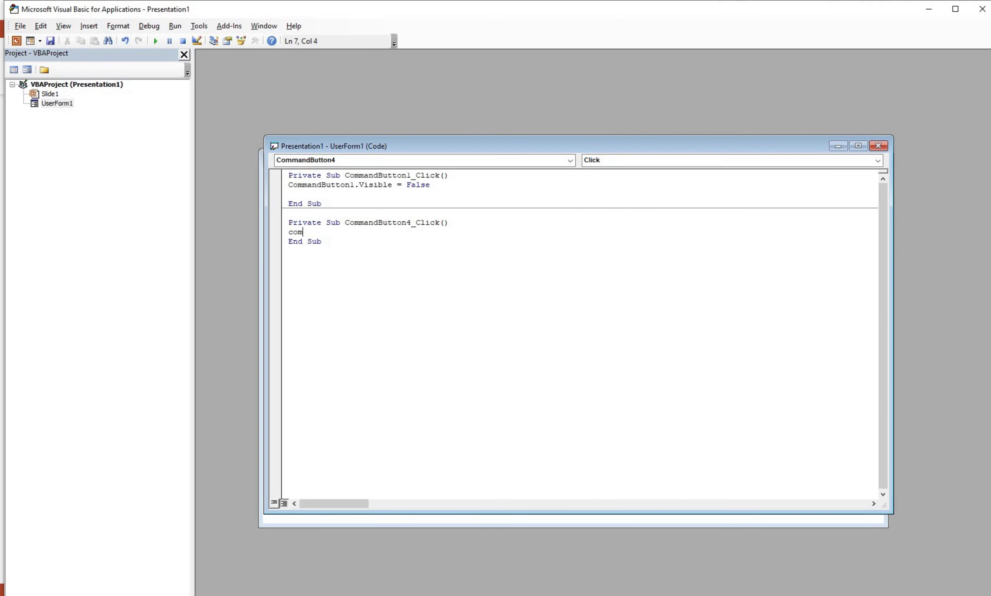
type("mandbu")
type("tton1.")
type("visible")
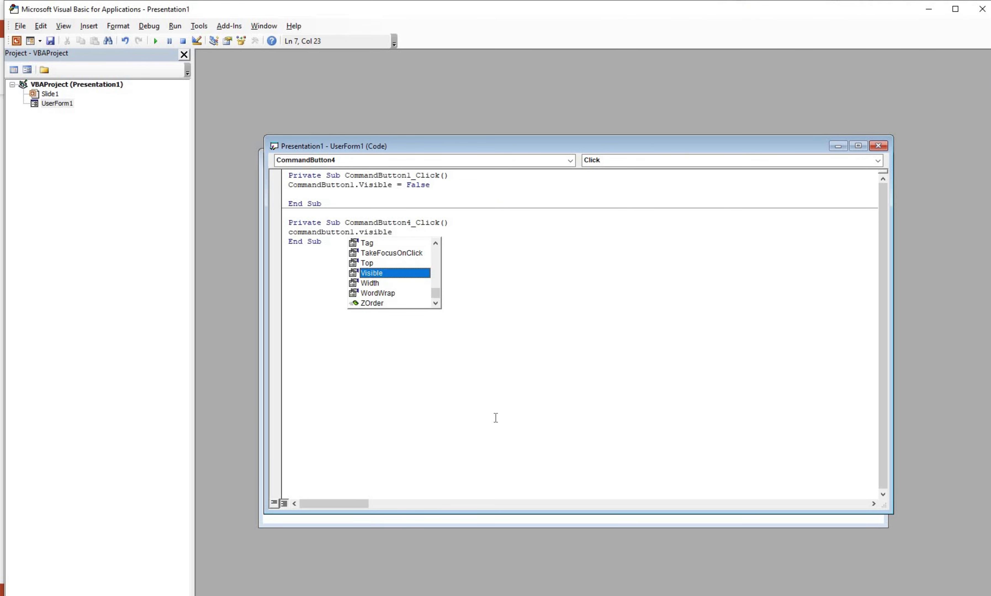
type("=true")
key("Return")
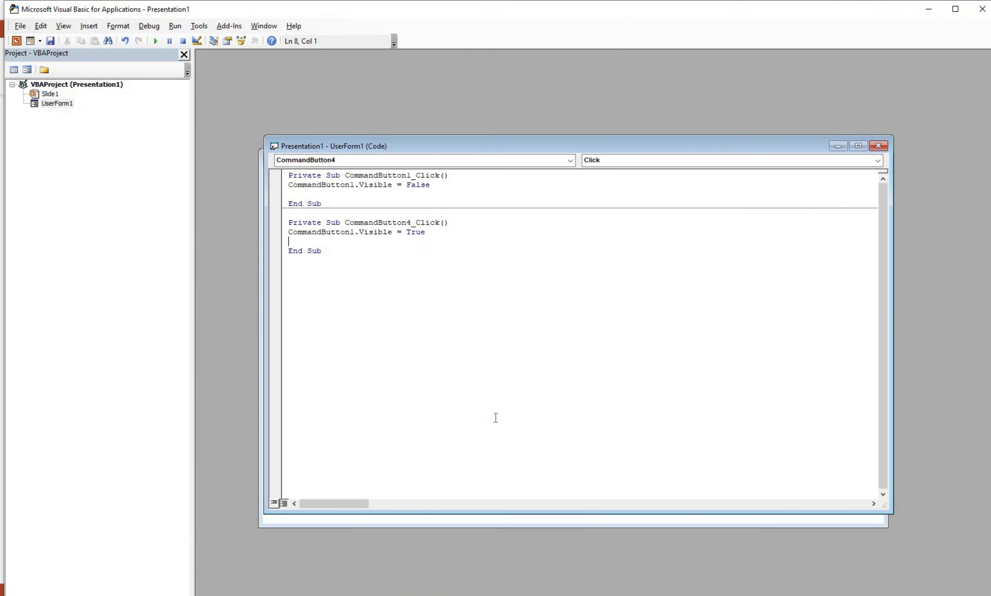
Return to the form design, test-run the game form, then close it.
key("shift+F7")
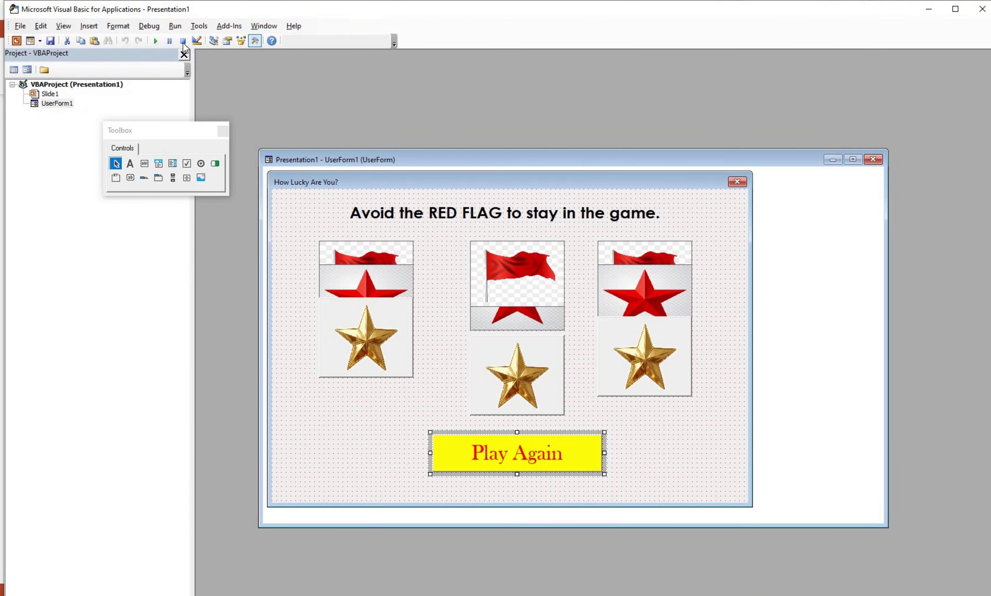
left_click(156, 41)
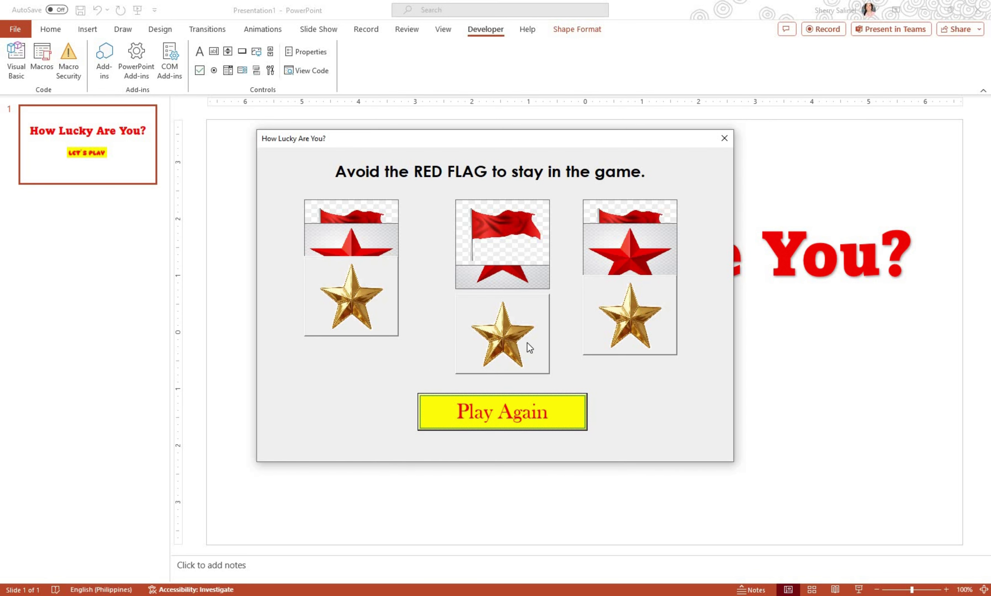
key("Tab")
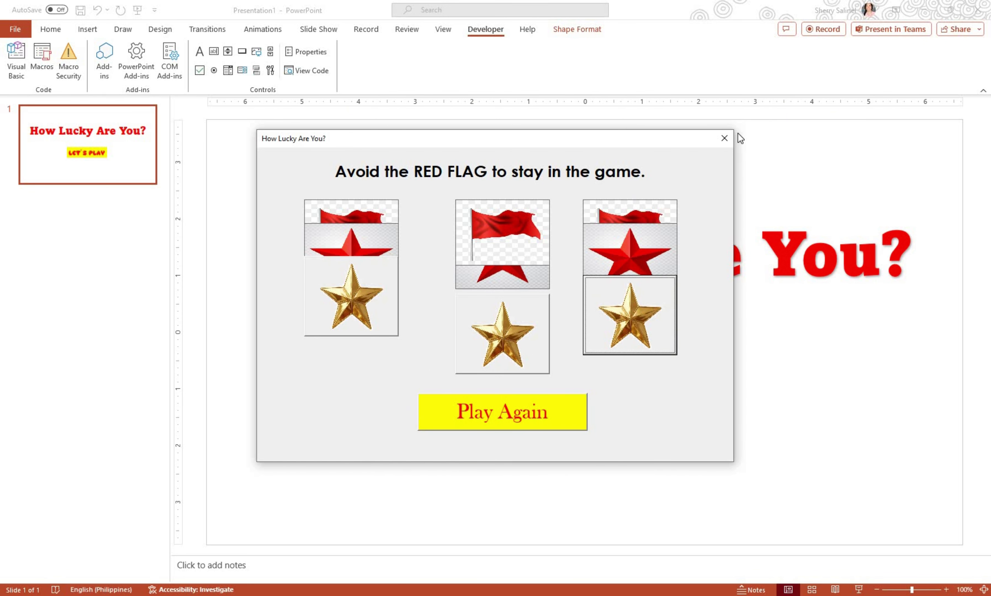
left_click(723, 138)
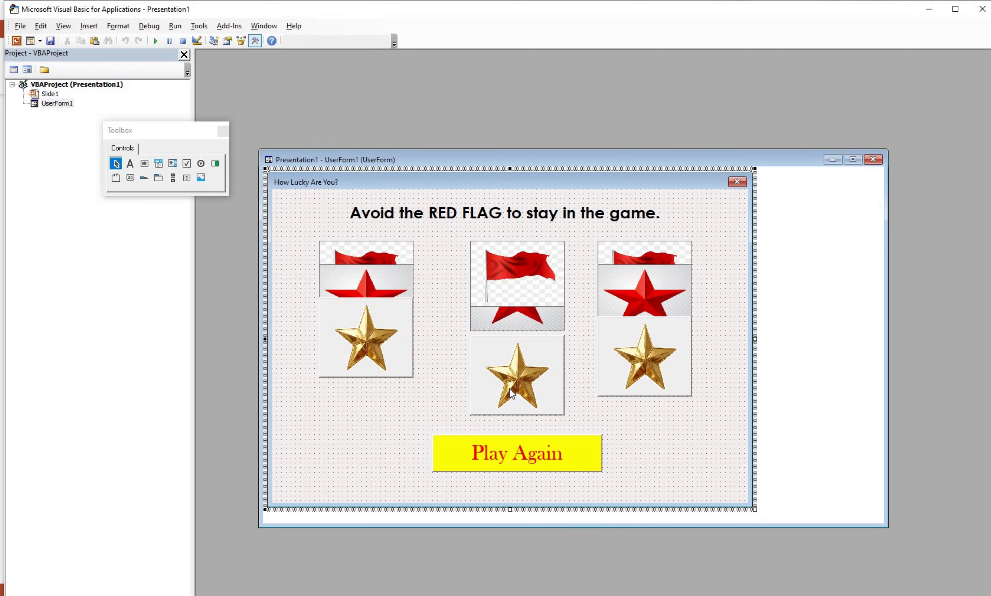
Make the middle and right stars hide on click with CommandButton2/3.Visible = False.
left_click(510, 388)
double_click(515, 373)
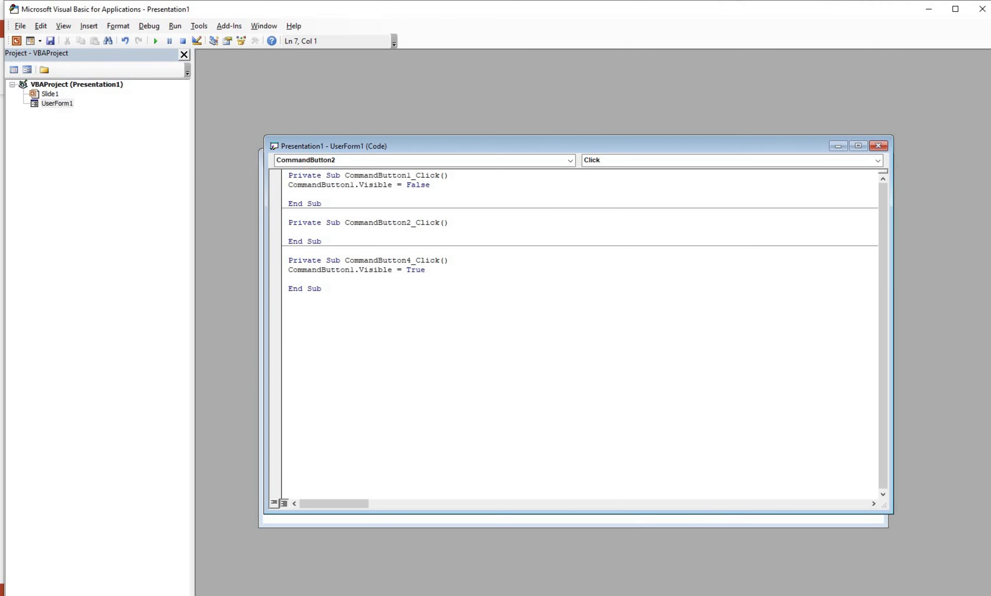
type("command")
type("button")
type("2.vis")
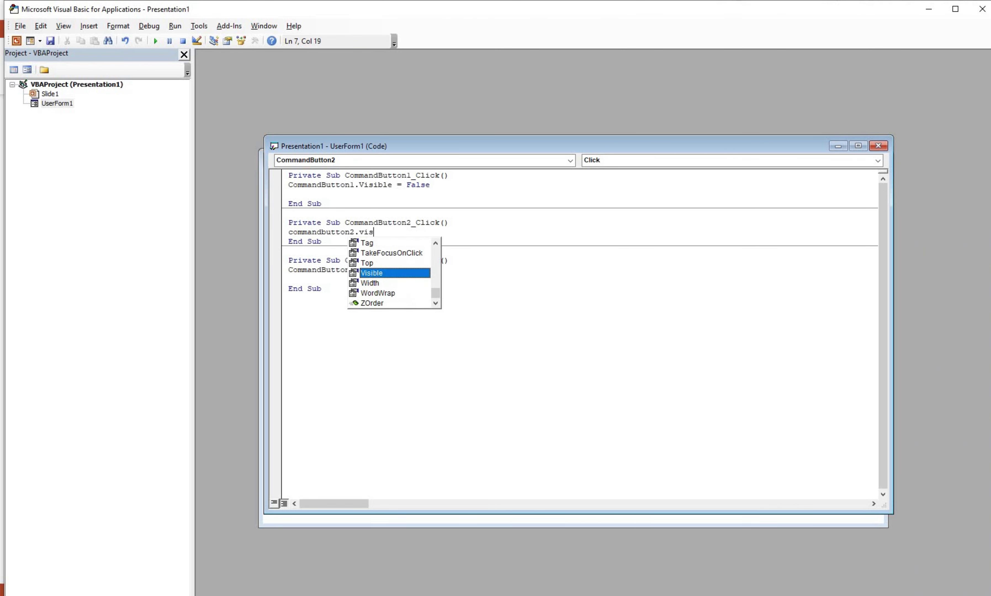
type("ible=")
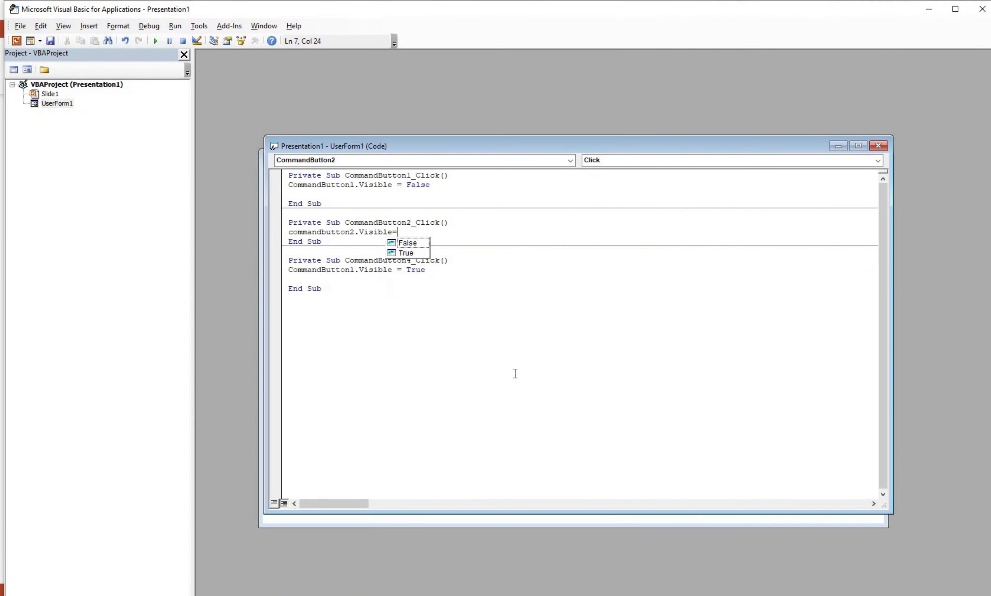
type("fals")
key("Return")
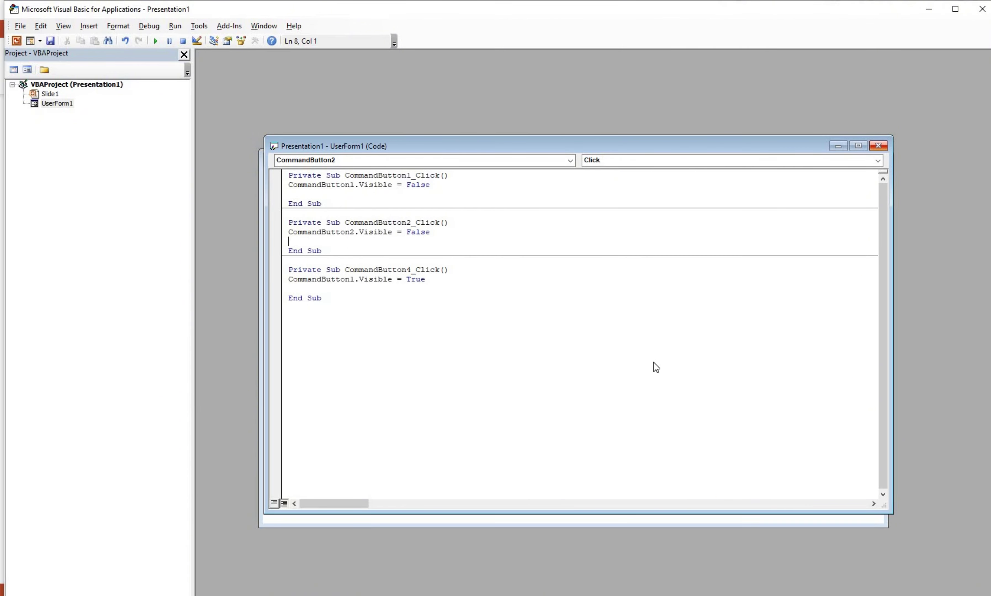
left_click(878, 146)
double_click(654, 362)
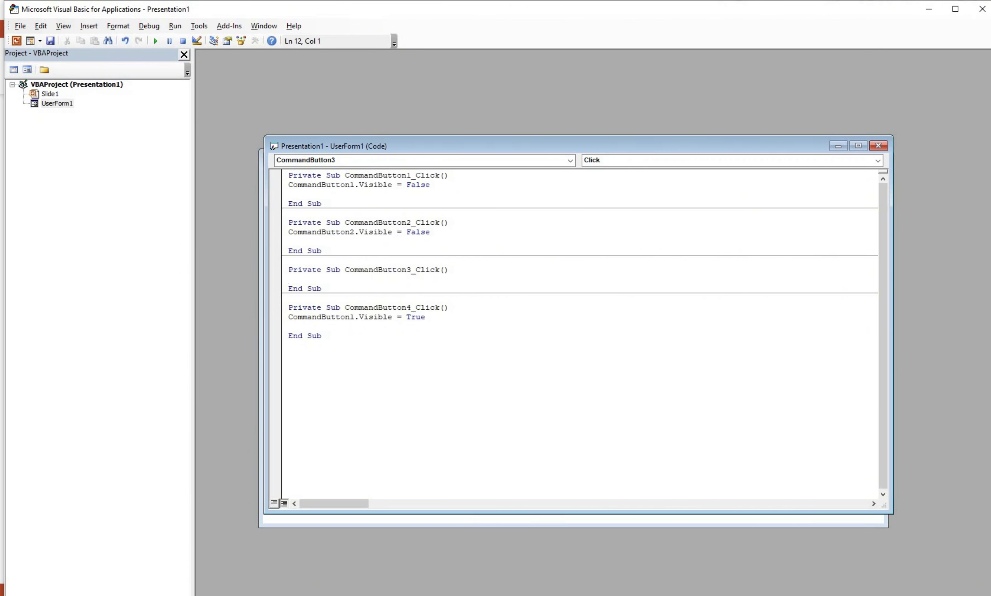
type("commandb")
type("utton3")
type(".vi")
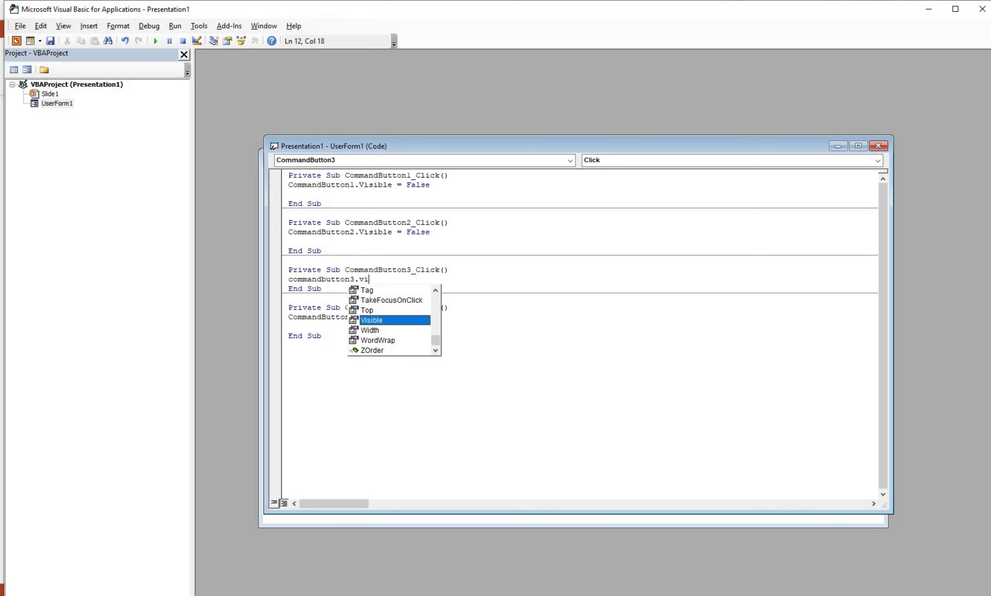
type("sibl")
type("e = fal")
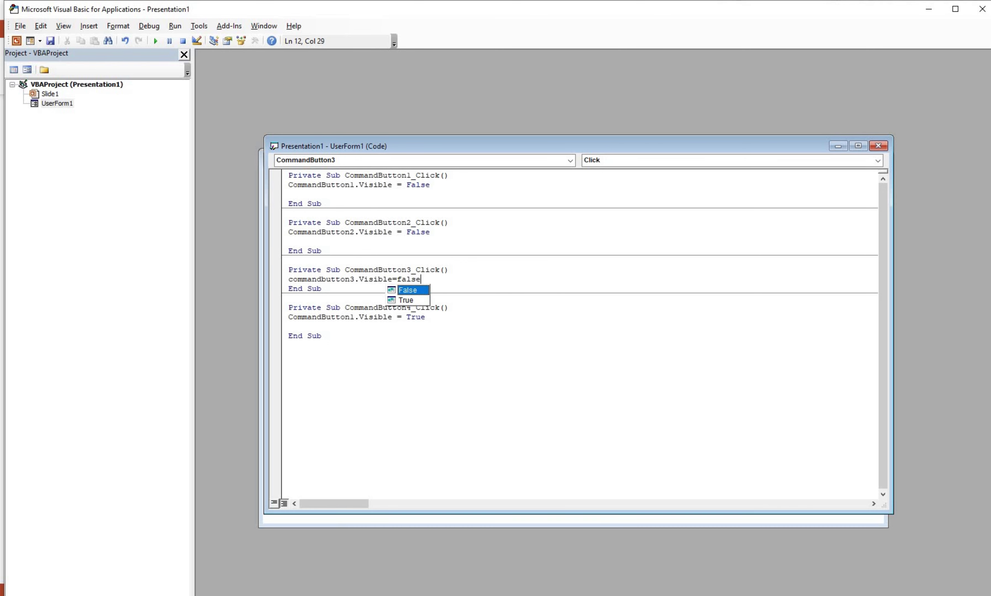
key("Return")
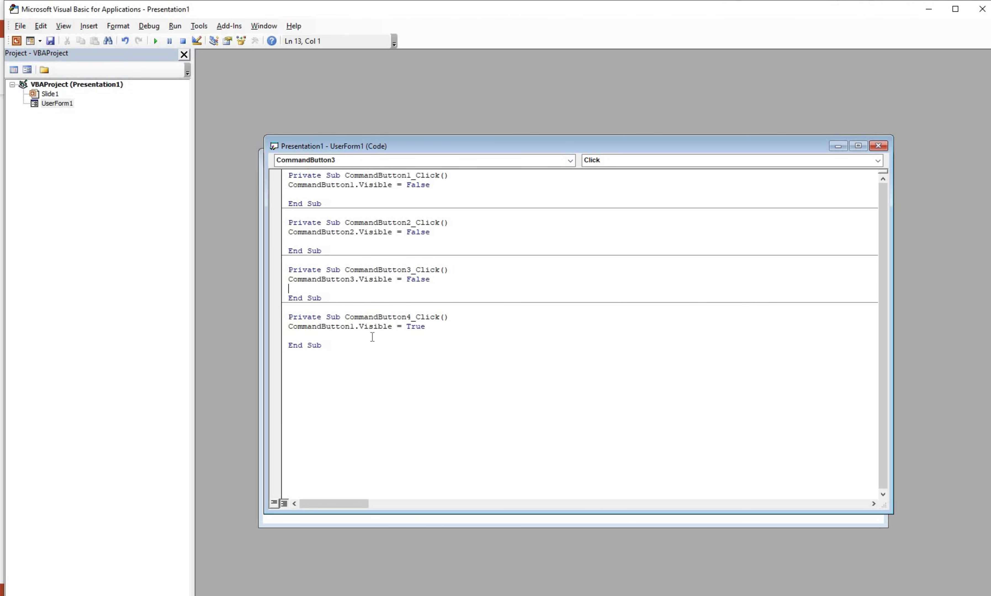
Add CommandButton2.Visible = True and CommandButton3.Visible = True to the Play Again code.
left_click(364, 333)
type("comma")
type("ndbutton")
type("2.visi")
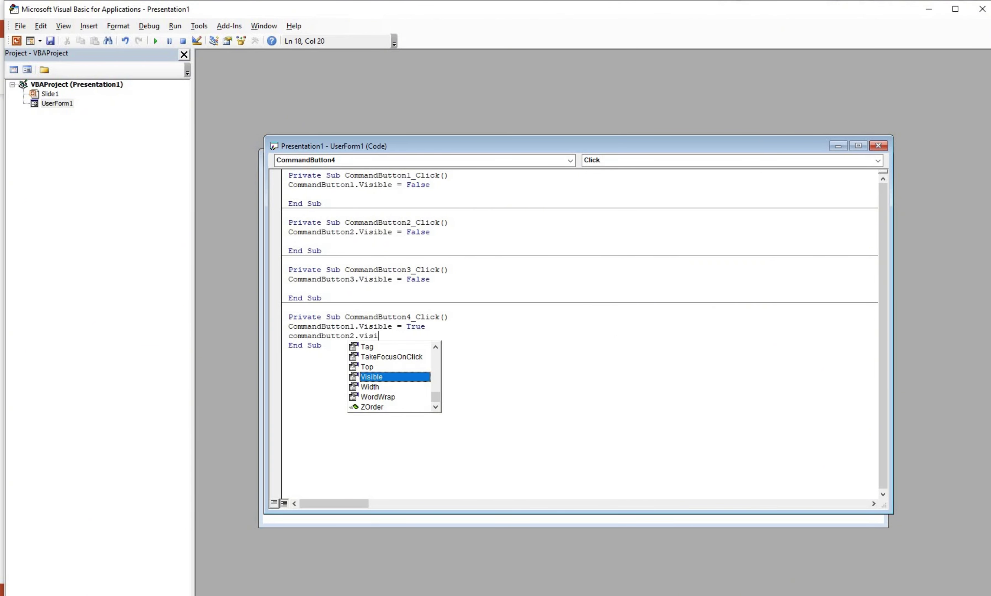
type("ble")
type("=true")
key("Return")
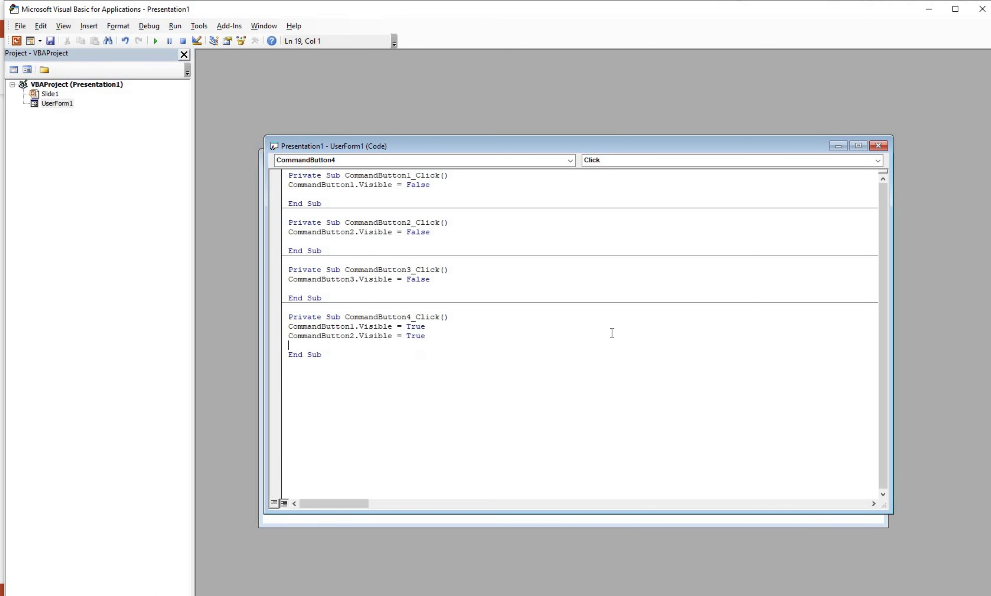
type("com")
type("mandbutto")
type("n3")
type(".v")
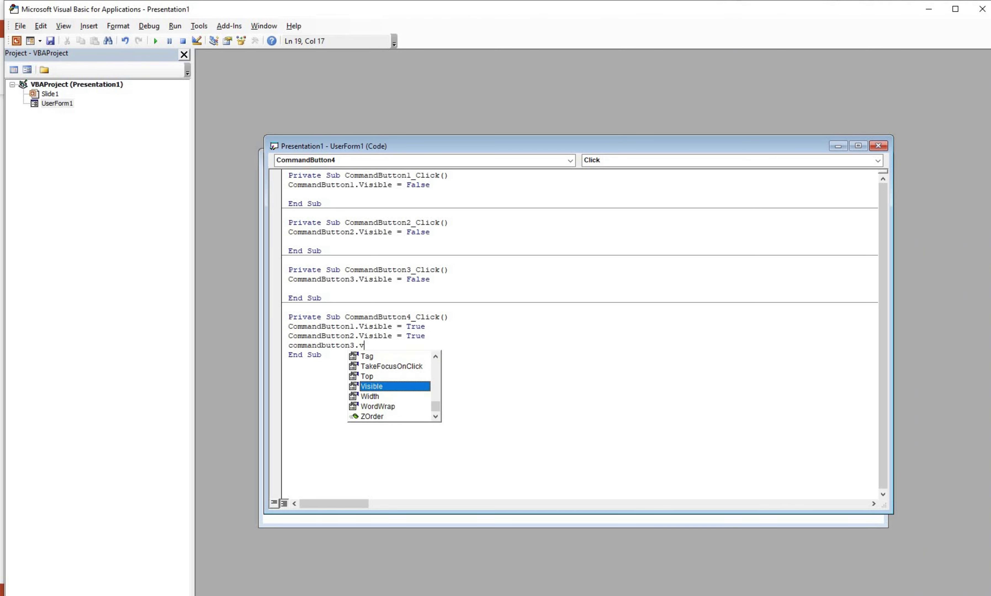
type("isible")
type("=true")
key("Return")
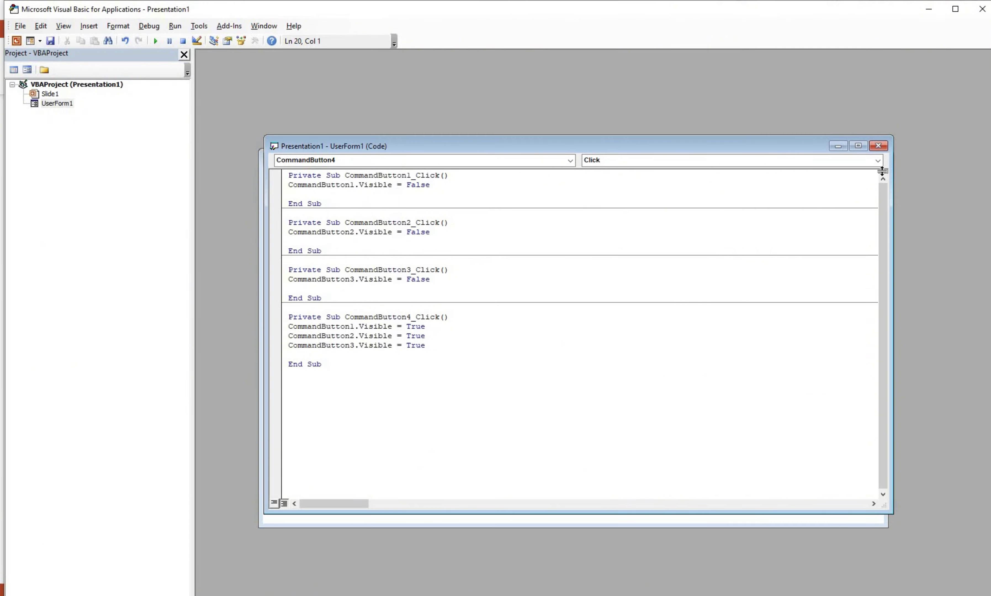
Run the game, hide the middle star to reveal its red flag, and restore it with Play Again.
left_click(878, 145)
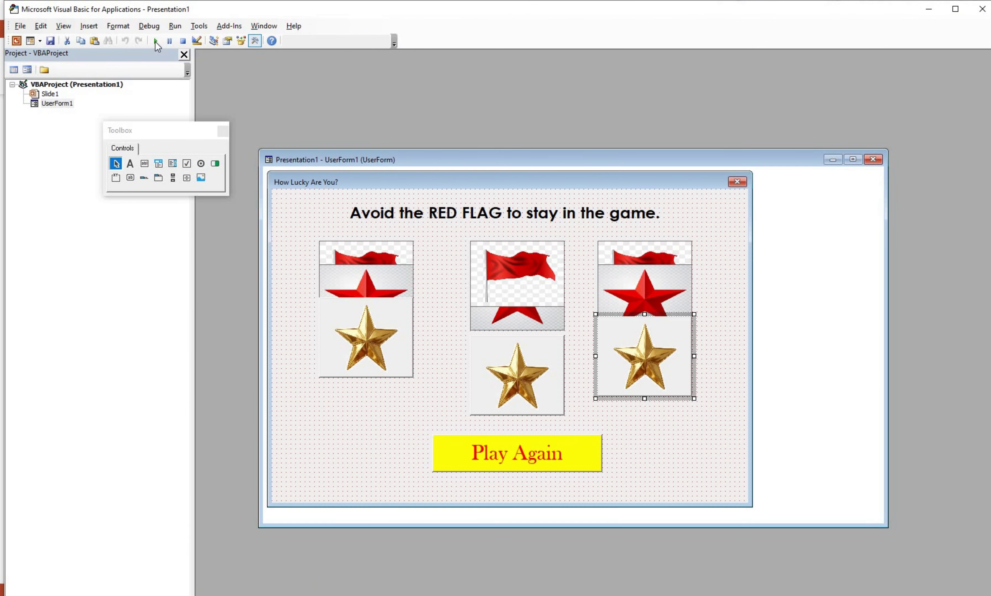
left_click(155, 42)
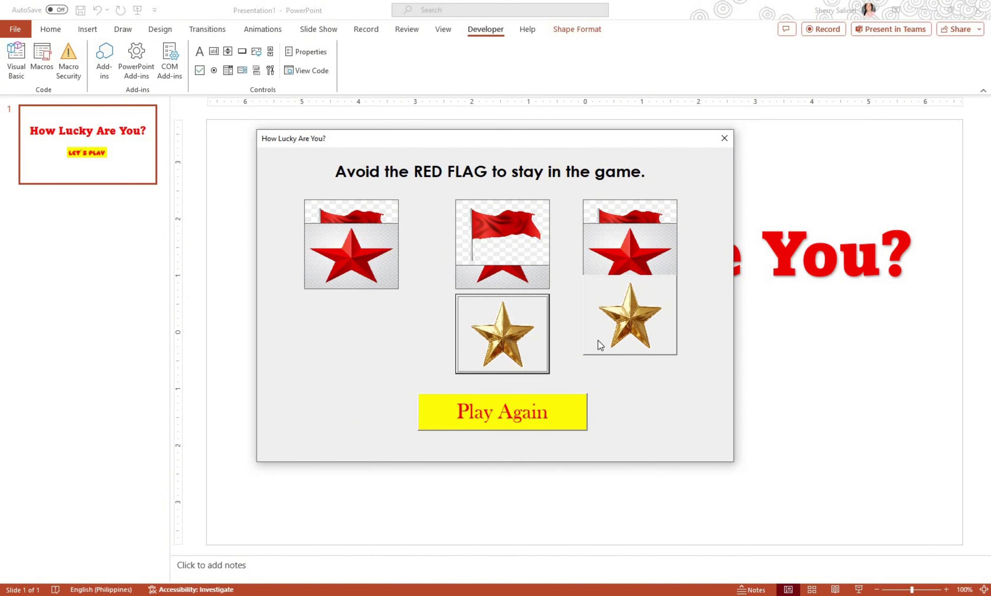
left_click(510, 419)
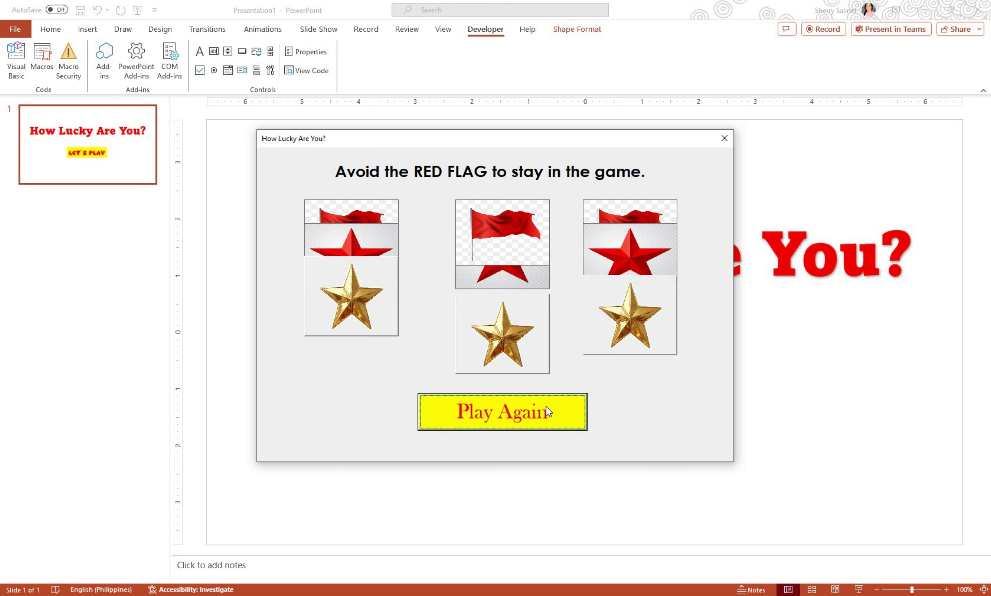
left_click(510, 357)
left_click(510, 329)
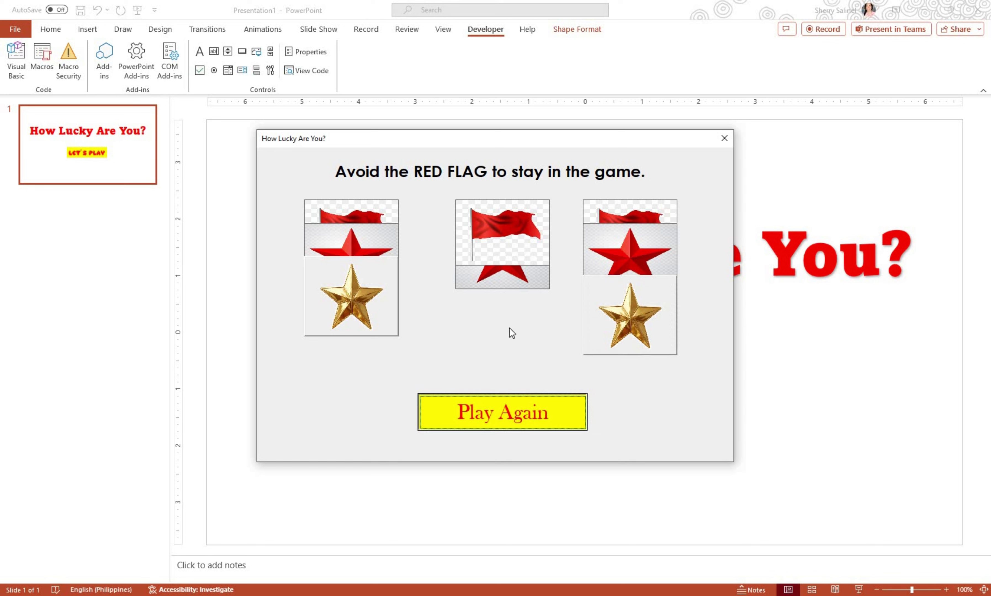
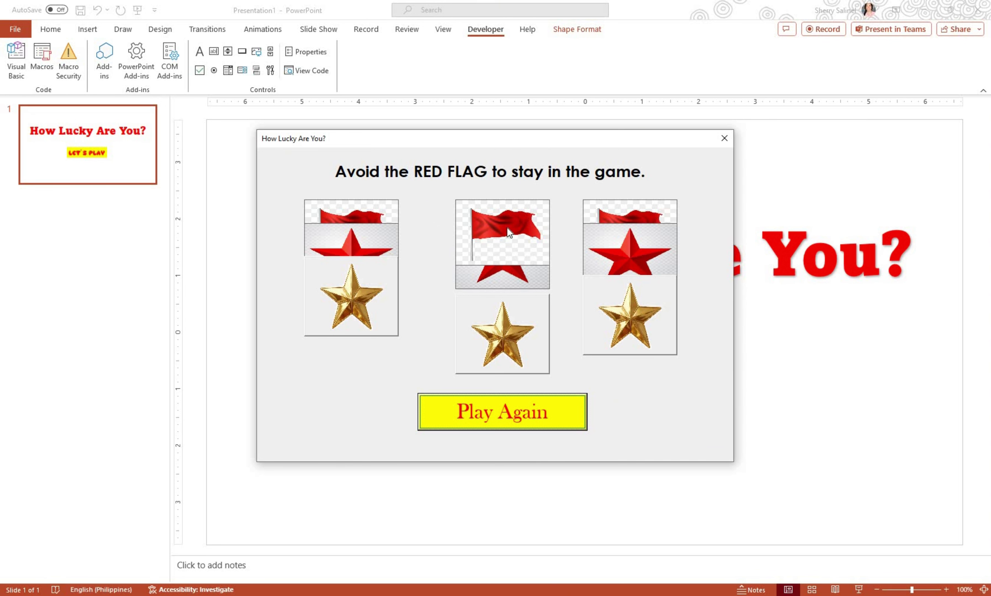
Stop the running game and open the properties of the top-left flag picture, Image1.
left_click(623, 306)
left_click(725, 138)
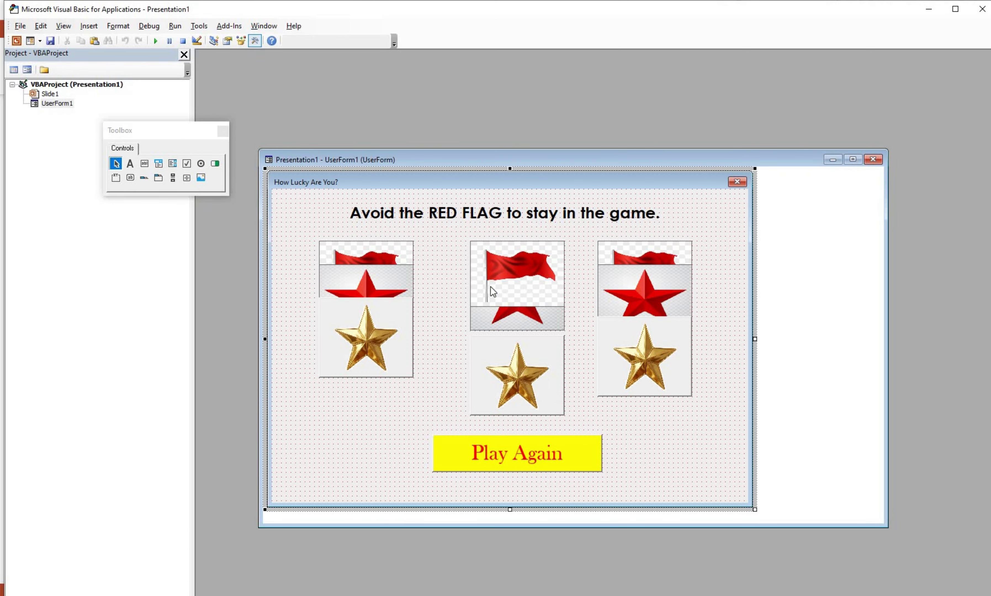
left_click(491, 286)
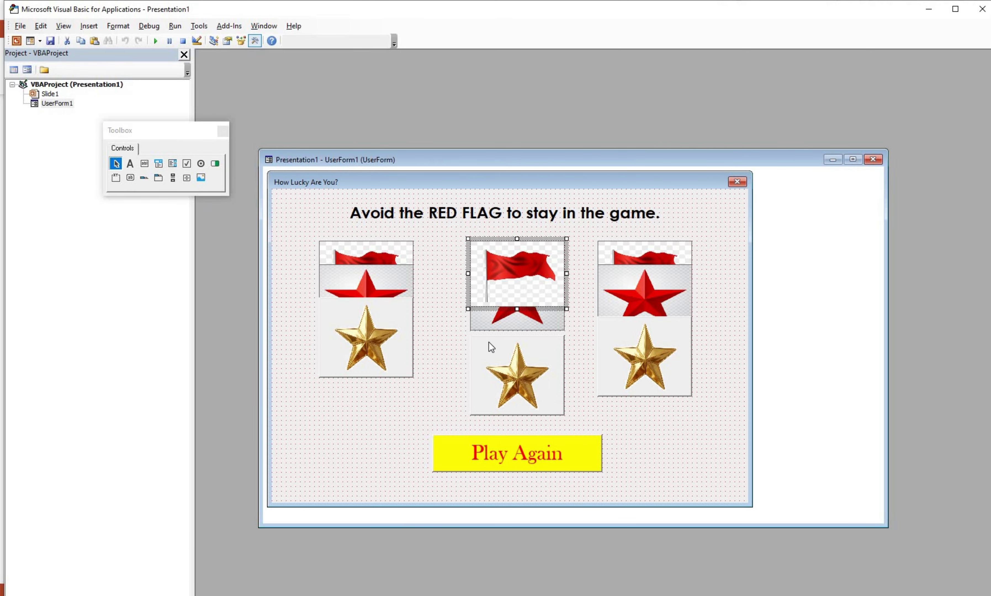
left_click(519, 369)
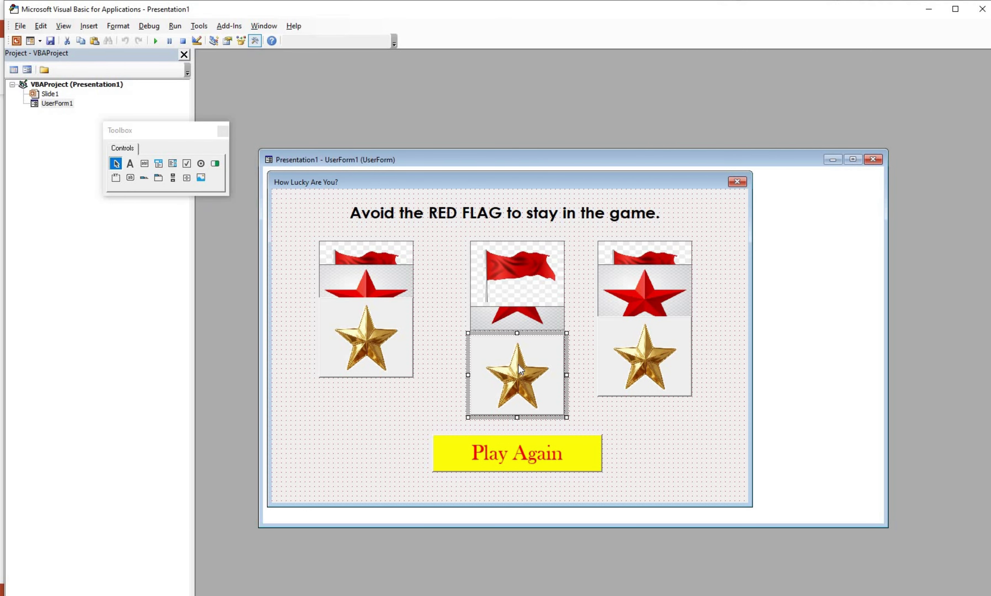
left_click(378, 275)
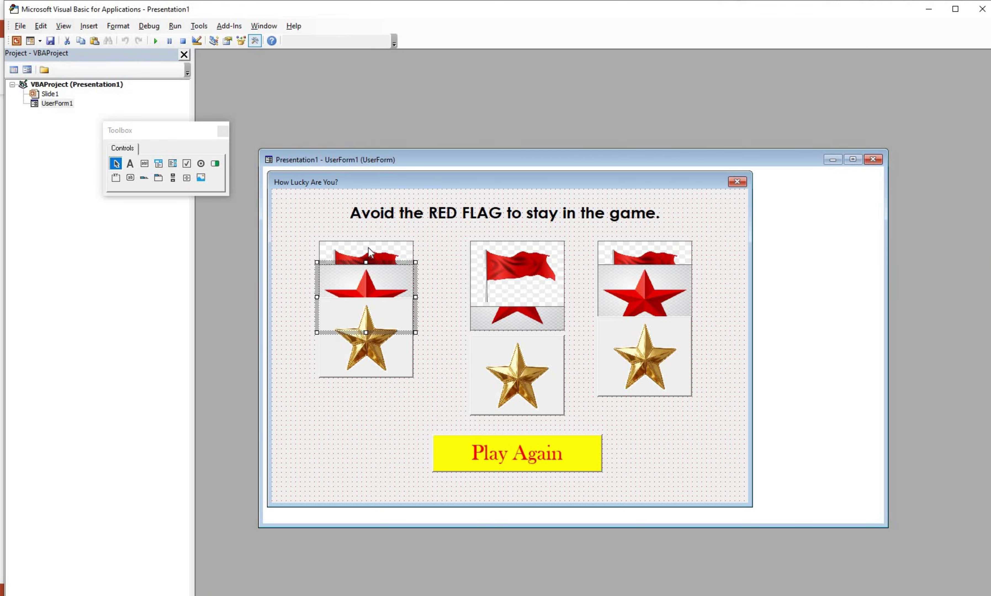
left_click(368, 247)
right_click(369, 248)
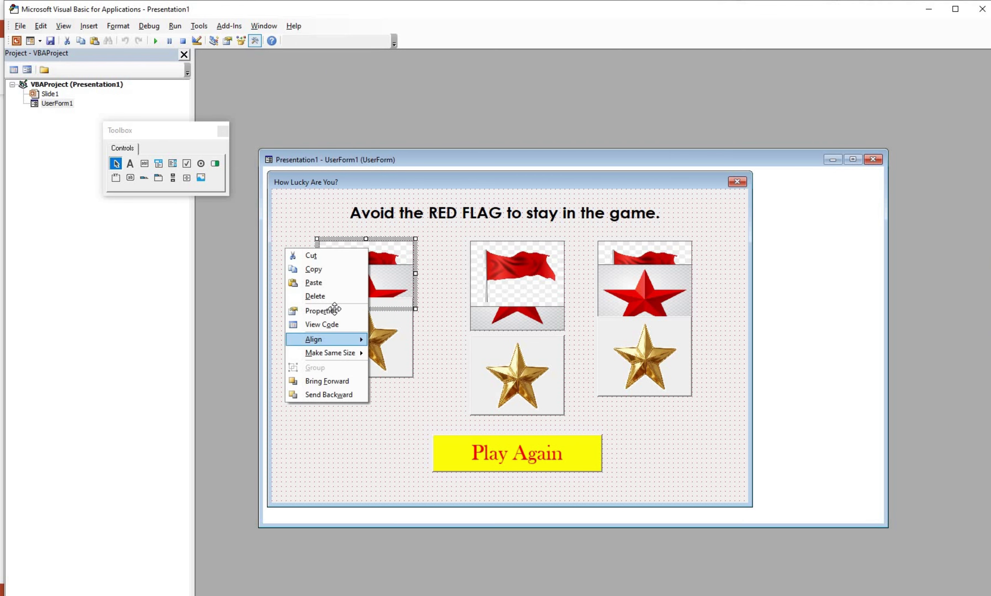
left_click(321, 311)
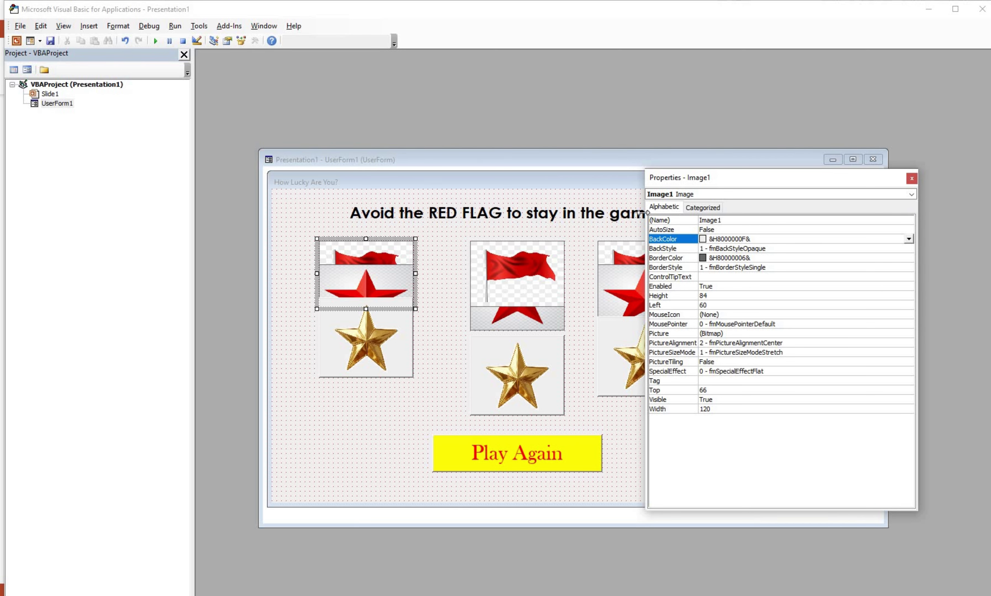
Check the names Image2, Image4, Image5, Image6, CommandButton1 and CommandButton3 on the form's cards.
left_click(365, 284)
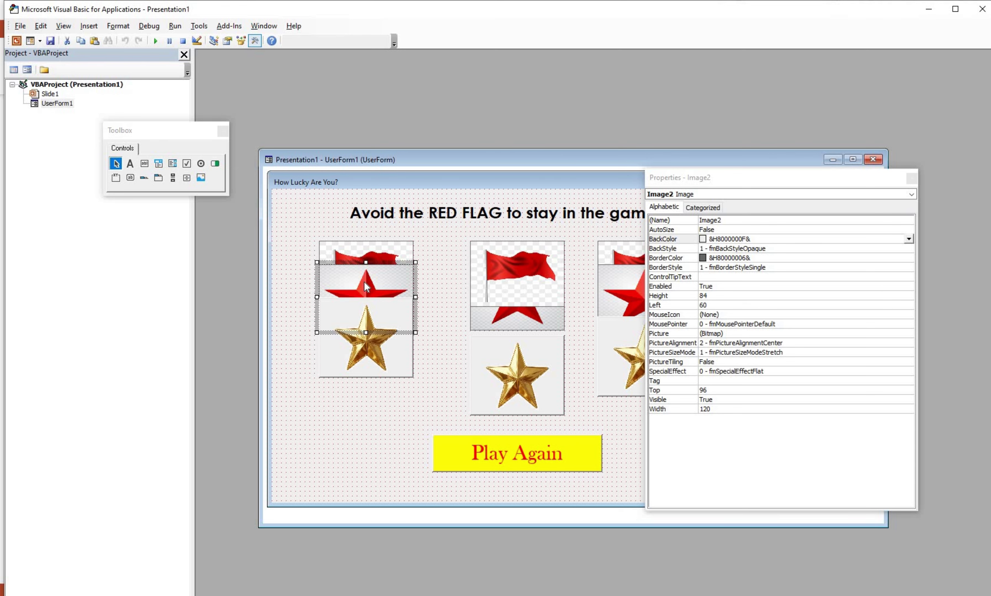
left_click(505, 325)
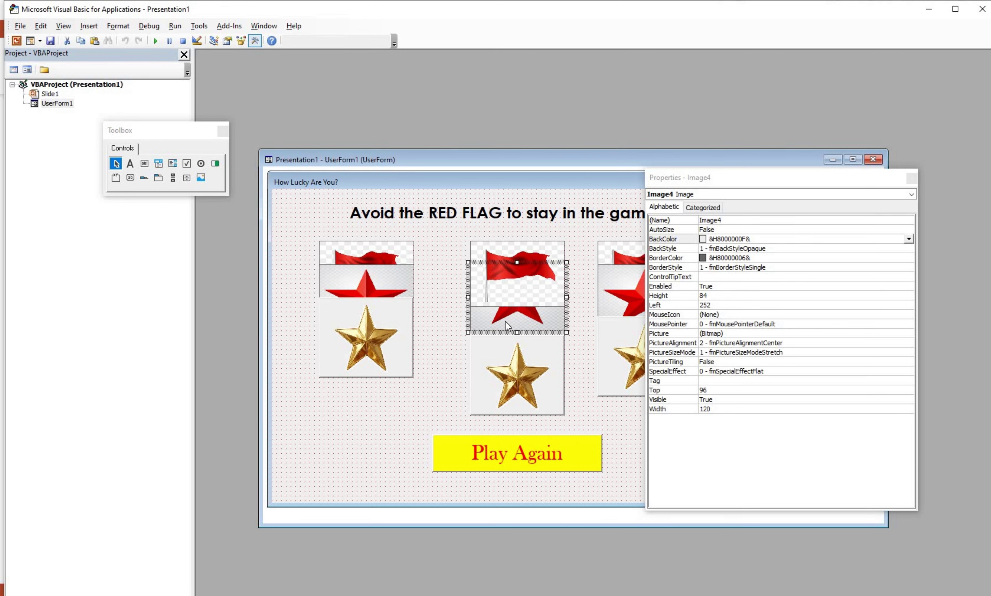
left_click(618, 248)
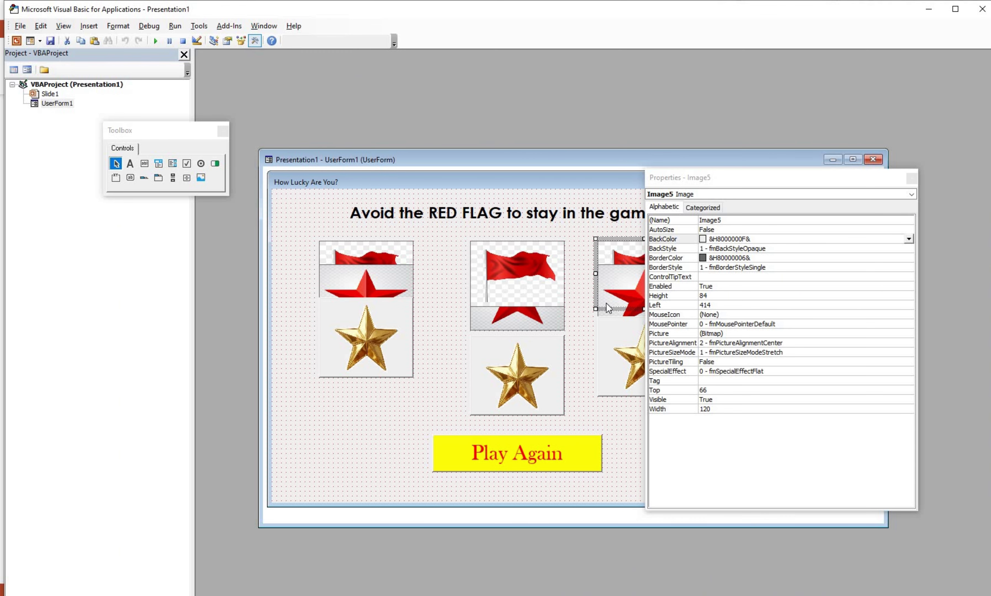
left_click(612, 305)
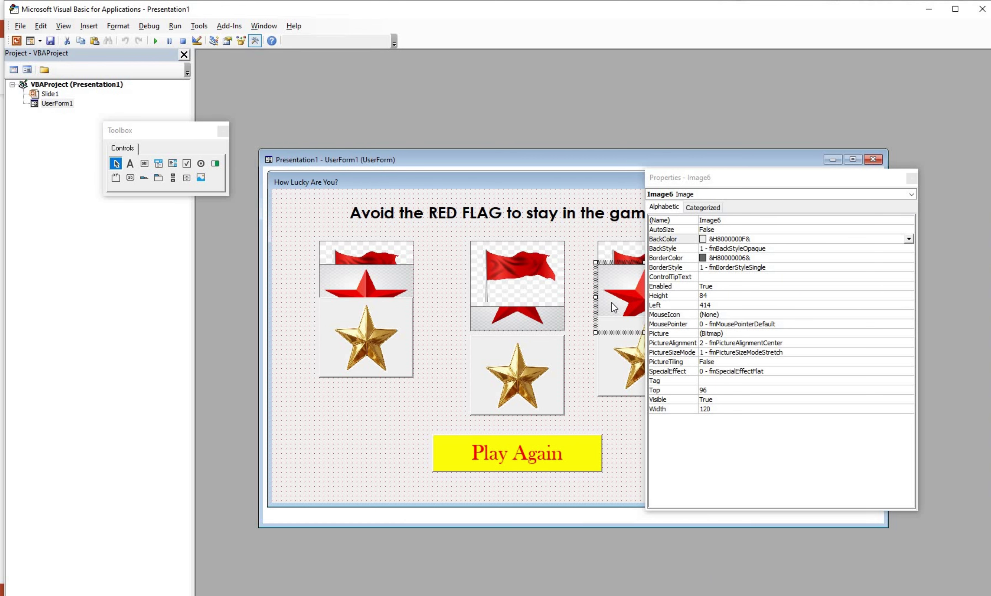
left_click(397, 353)
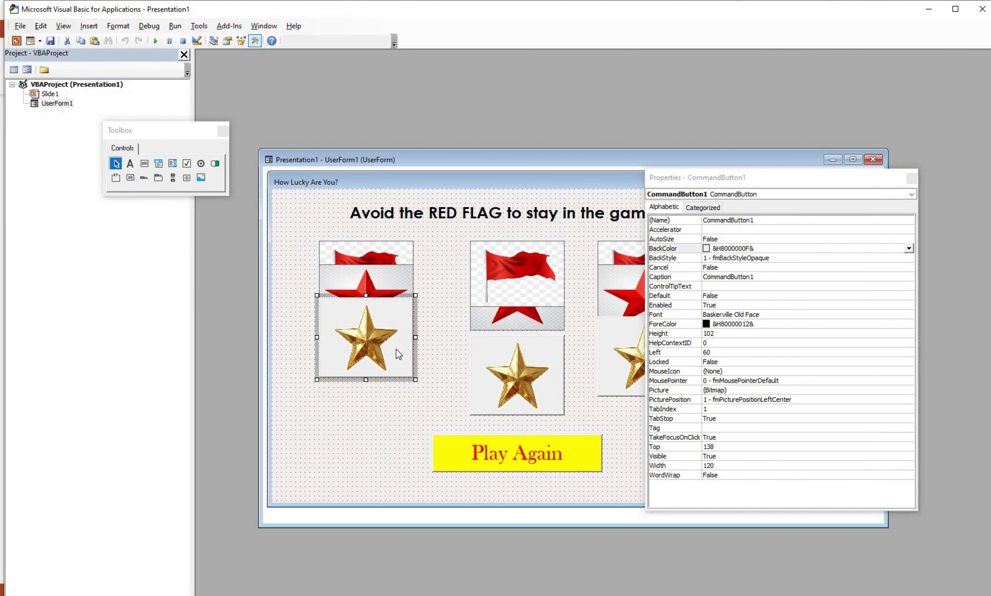
left_click(624, 365)
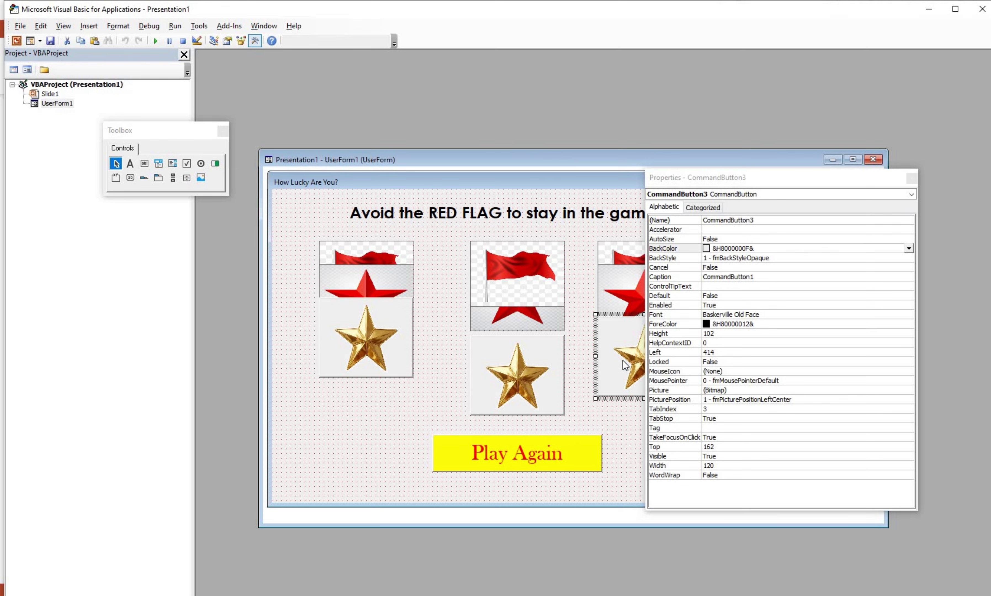
Recheck Image1, close the Properties window and select the middle gold star card.
left_click(379, 245)
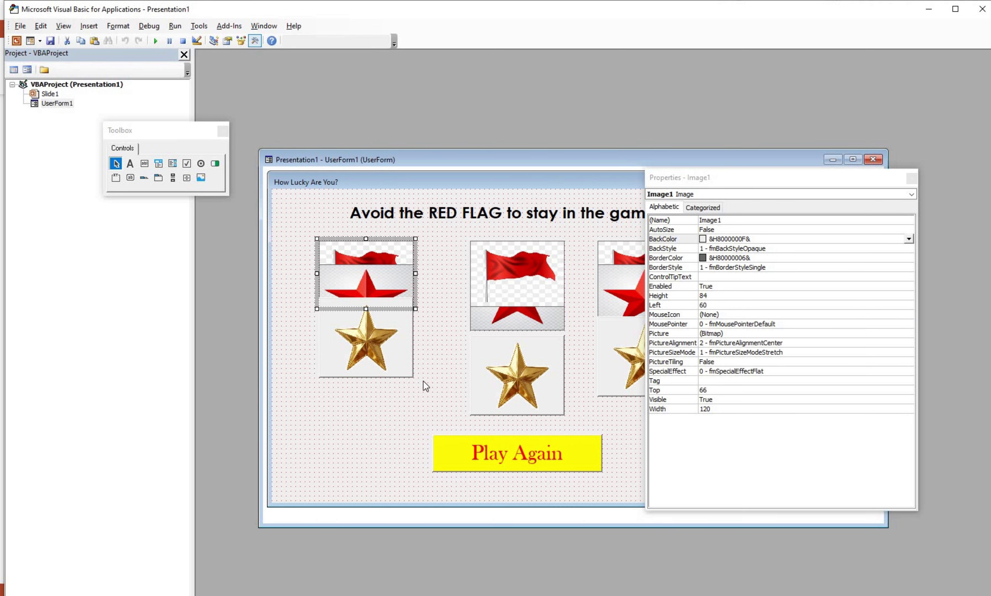
left_click(911, 178)
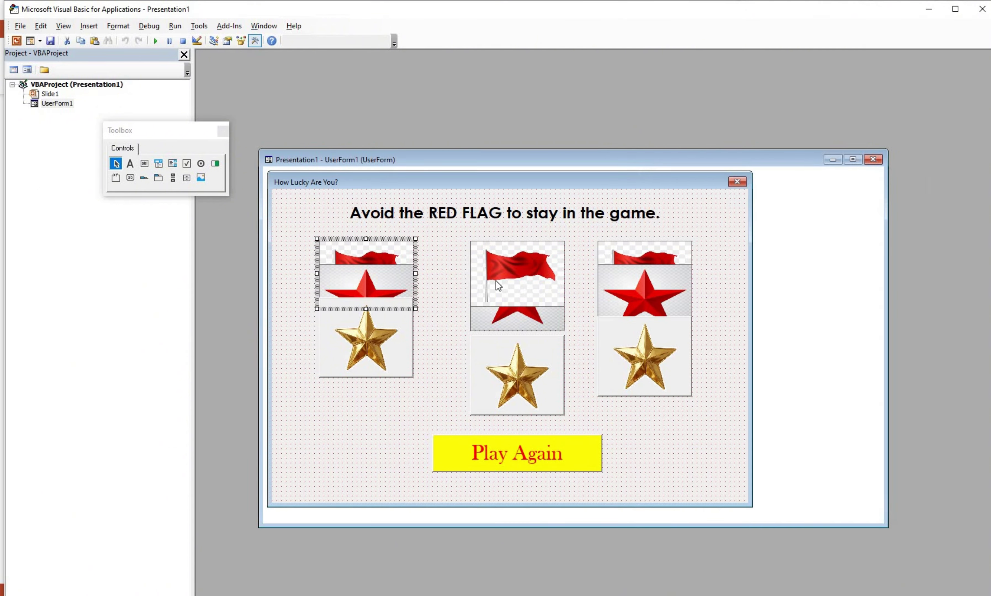
key("Tab")
left_click(516, 347)
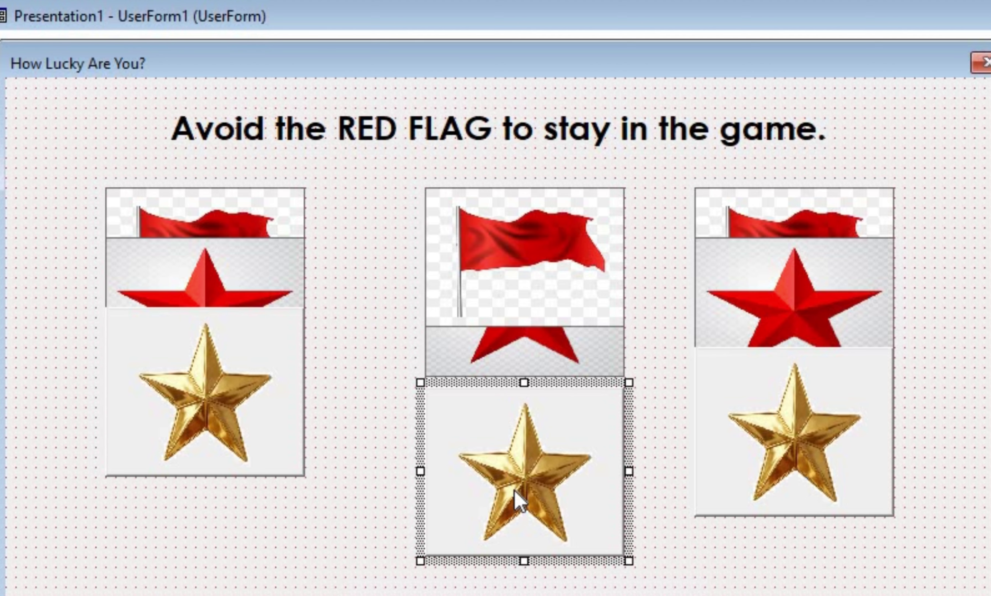
In the middle card's CommandButton2_Click code, add CommandButton1.Visible = False and CommandButton3.Visible = False.
double_click(511, 384)
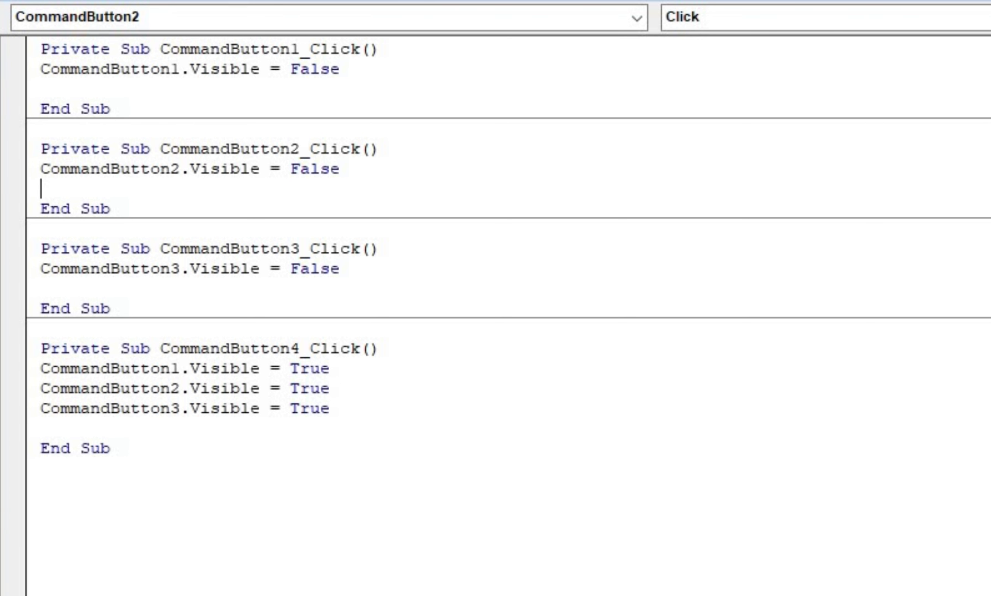
type("command")
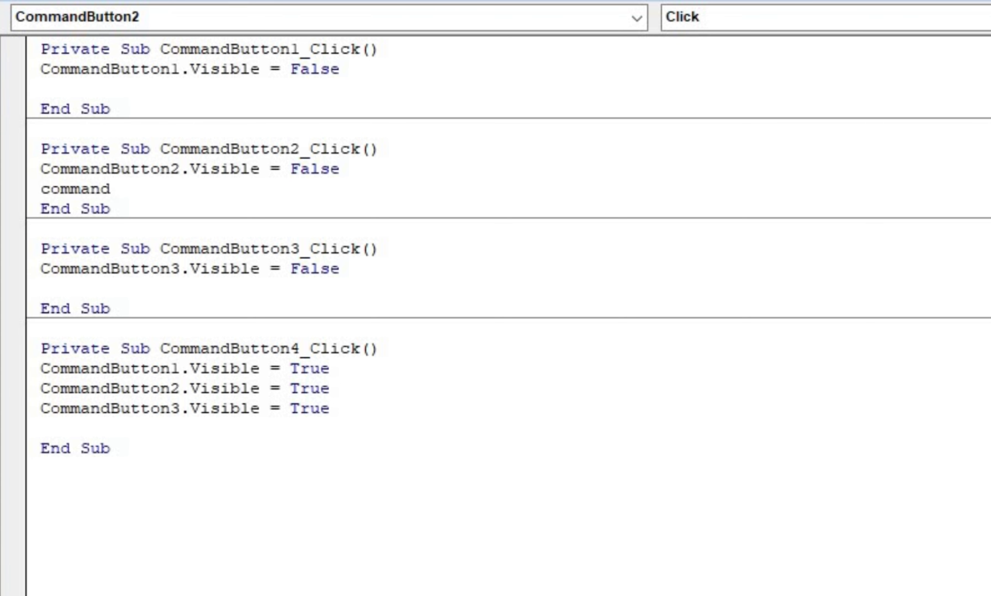
type("butt")
type("on1.")
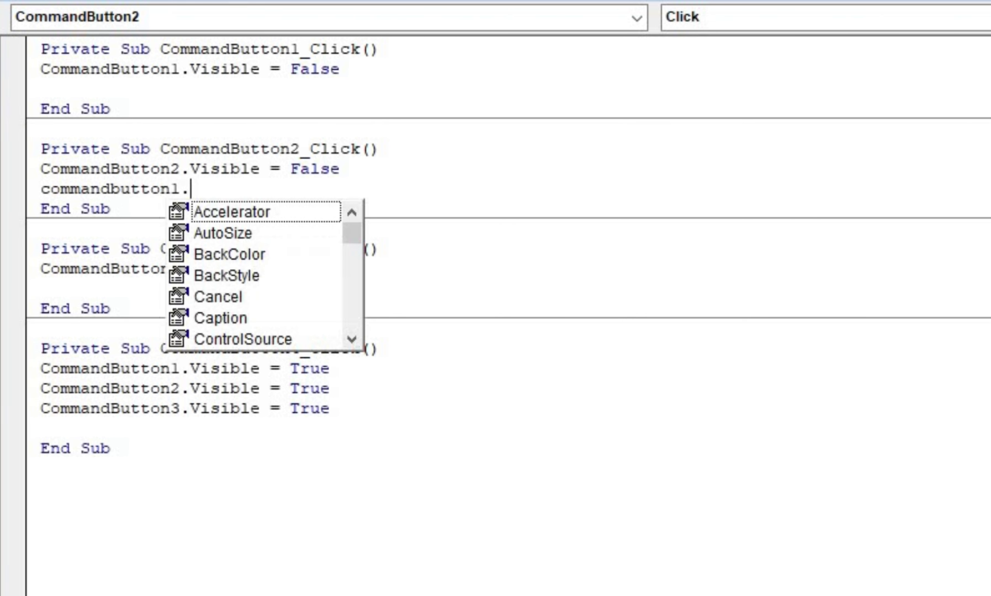
type("visibl")
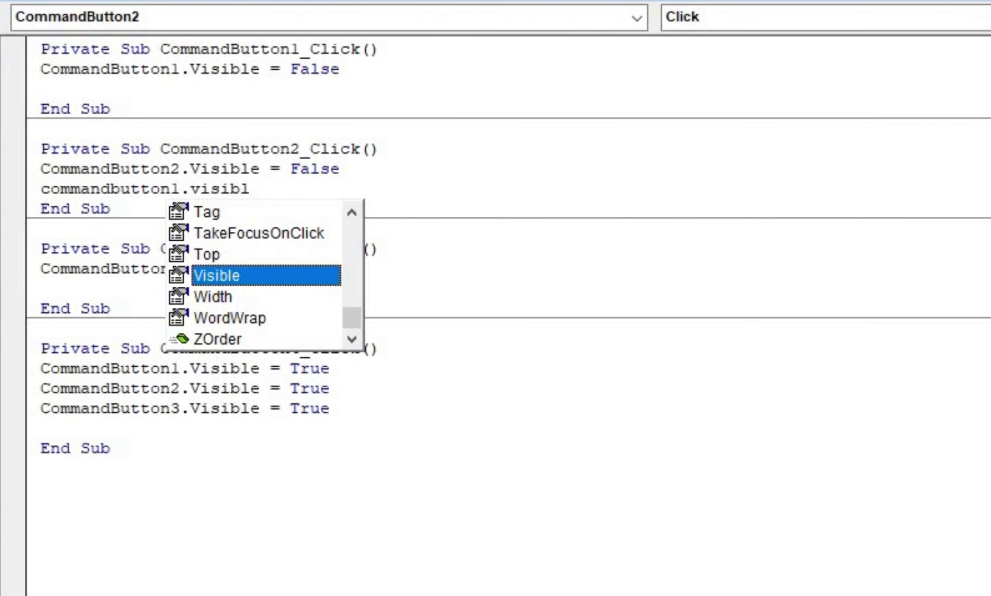
type("e=fa")
key("Return")
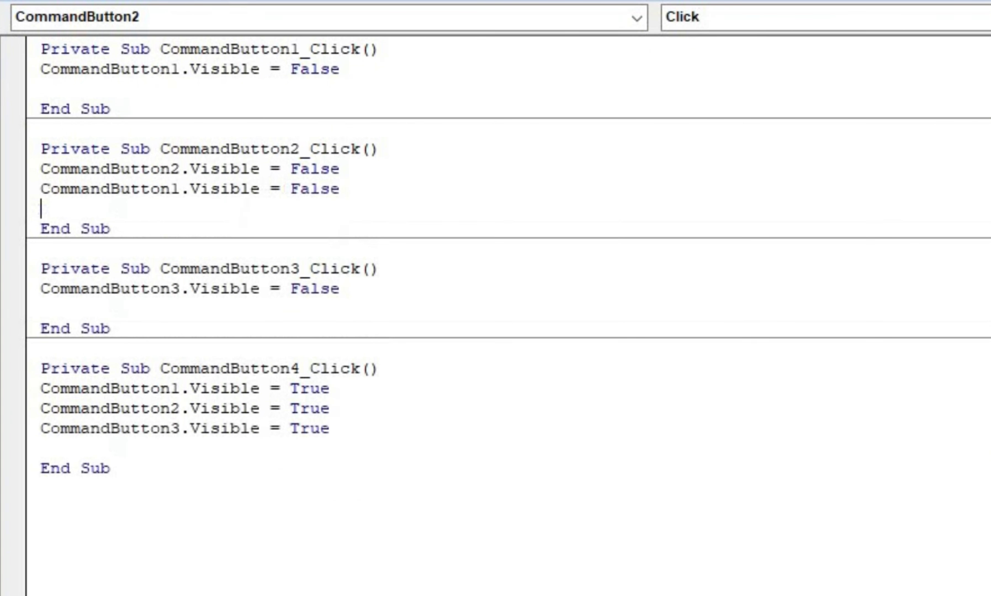
type("commn")
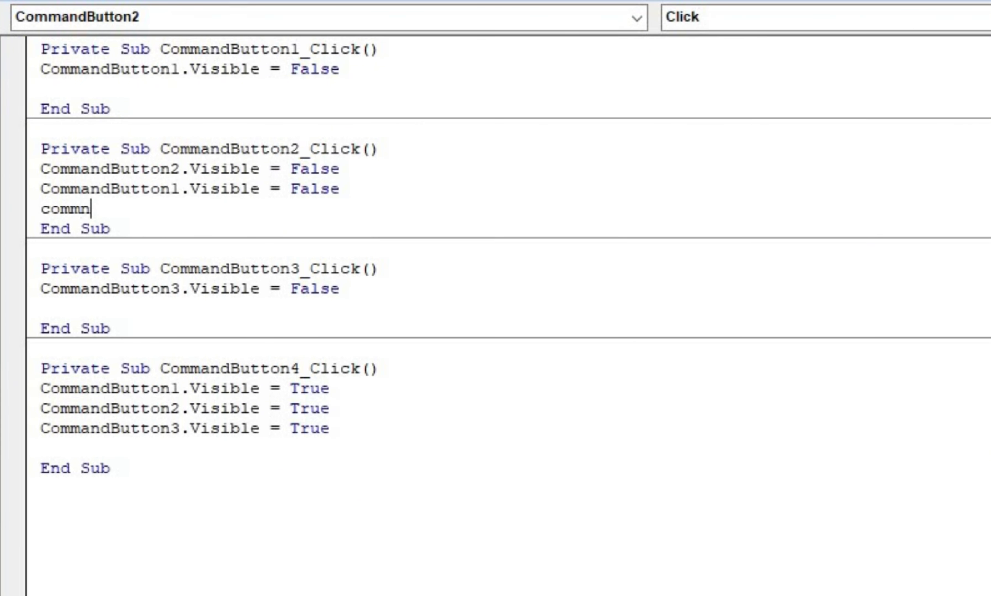
type("e")
key("BackSpace")
key("BackSpace")
type("andb")
type("utton3")
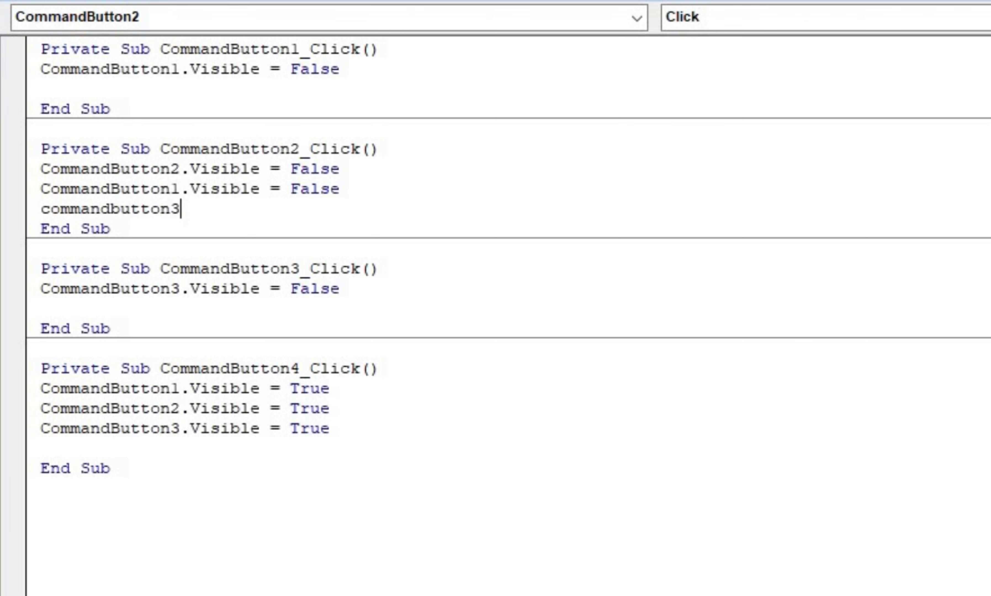
type(".visible")
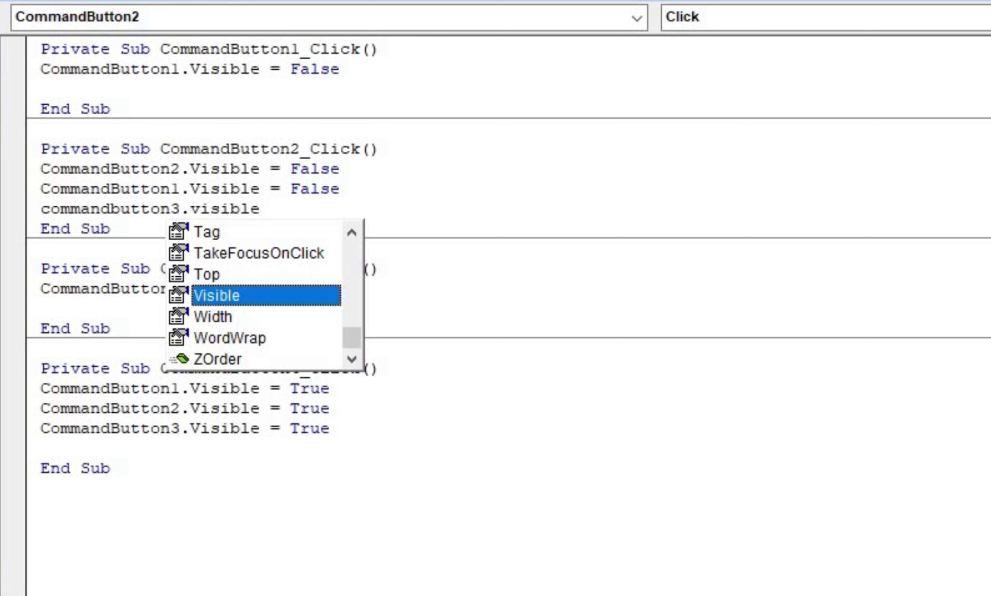
type("=fl")
key("BackSpace")
type("a")
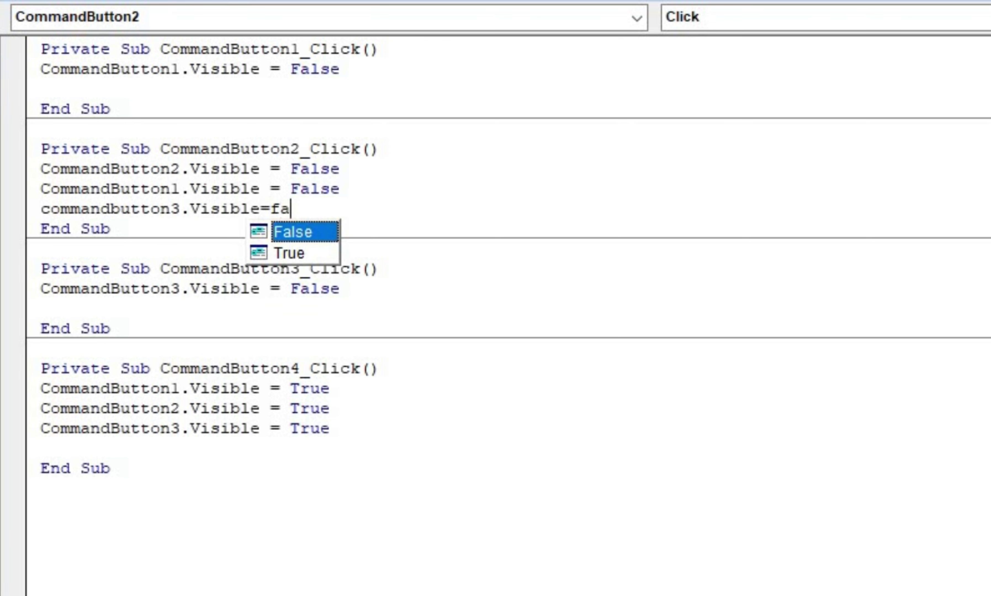
type("lse")
key("Return")
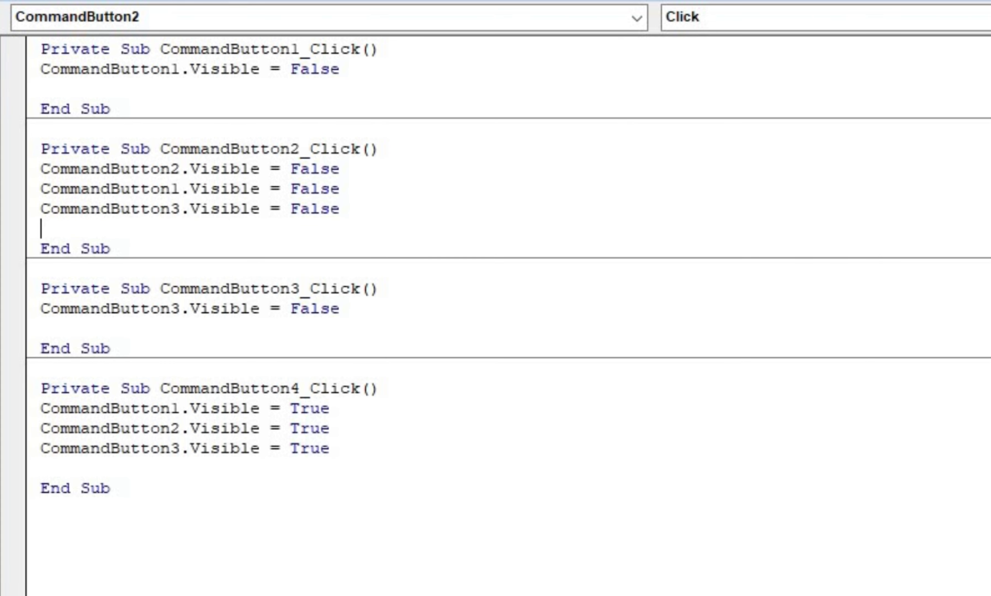
Add lines setting Image1, Image2 and Image4 Visible to False.
type("image")
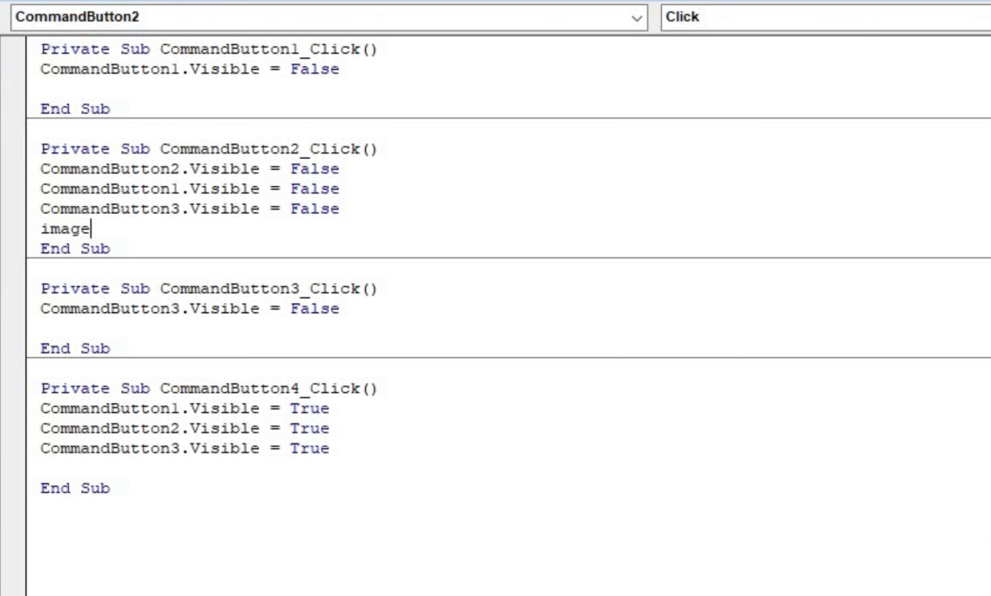
type("1.vi")
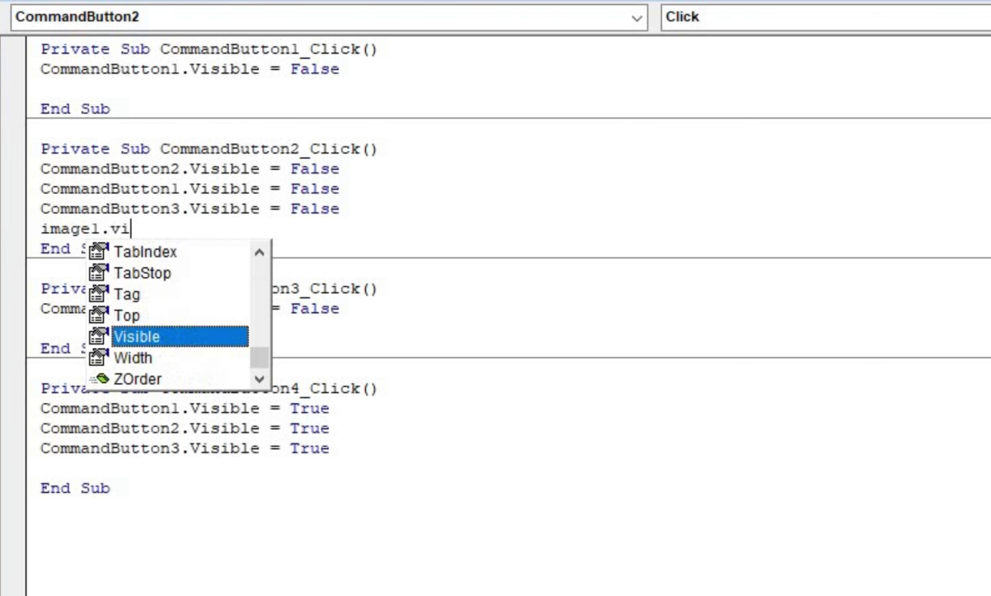
type("sible")
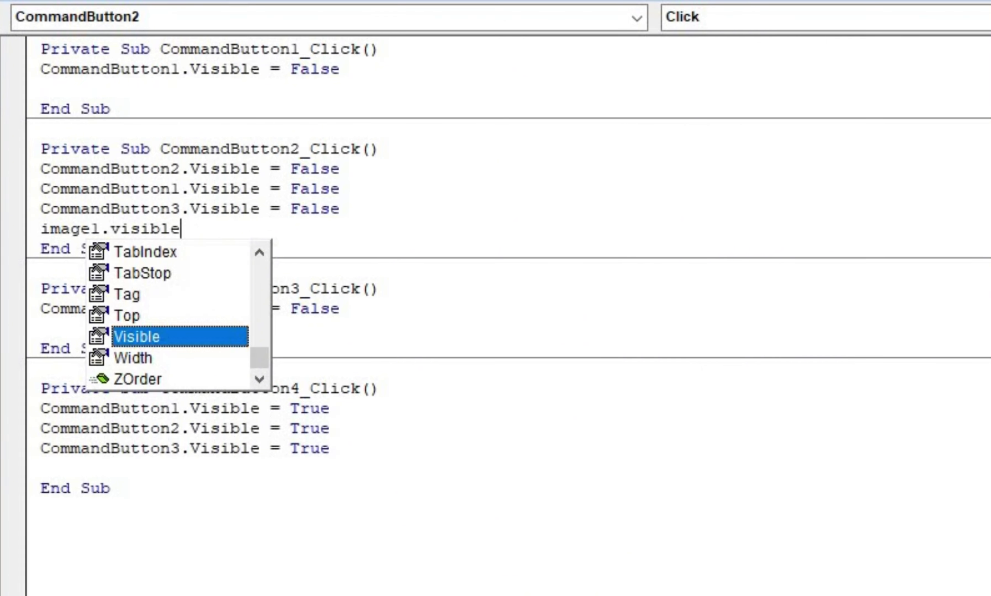
type("=f")
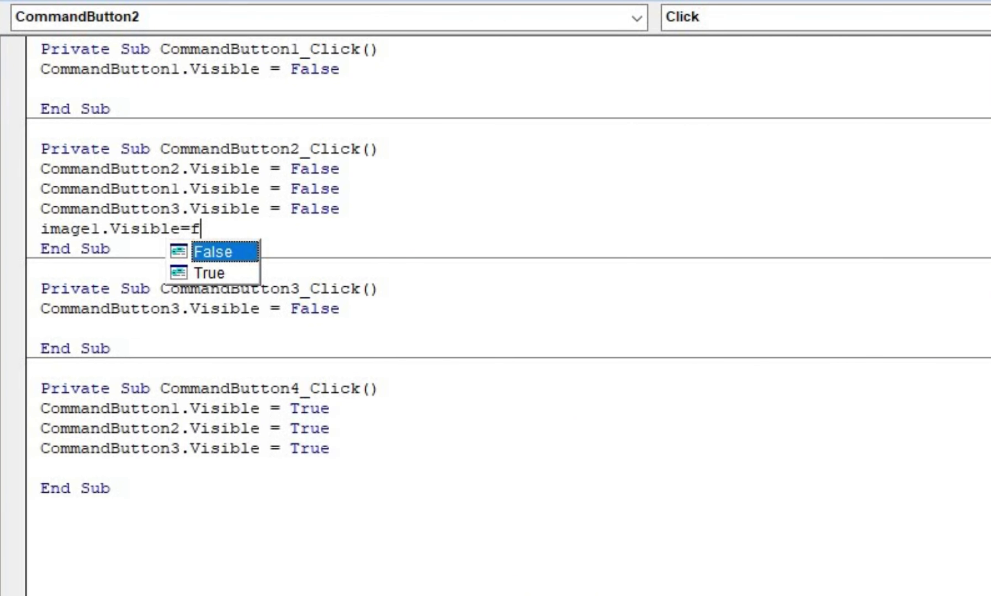
type("als")
key("Return")
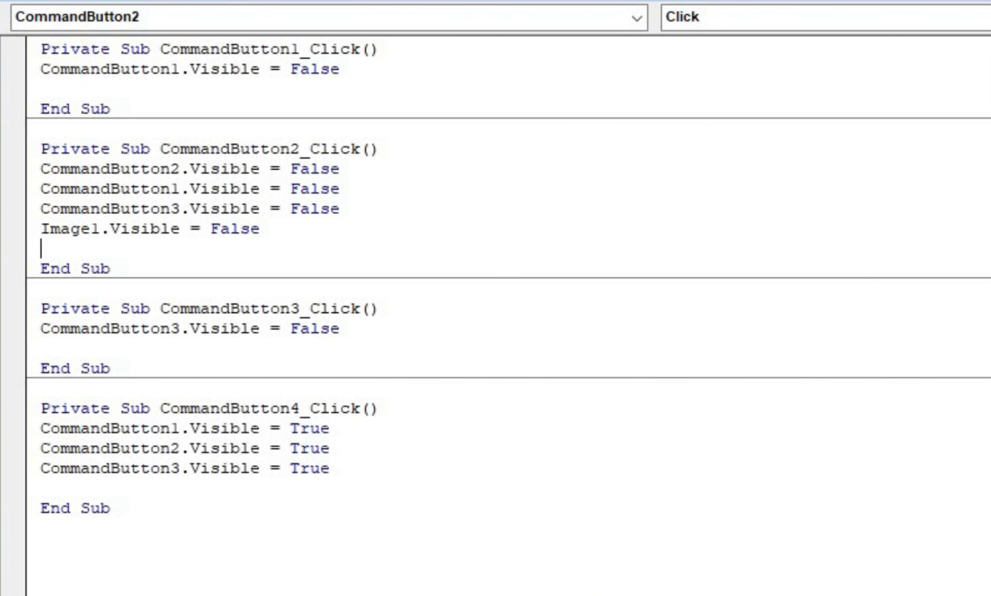
type("image")
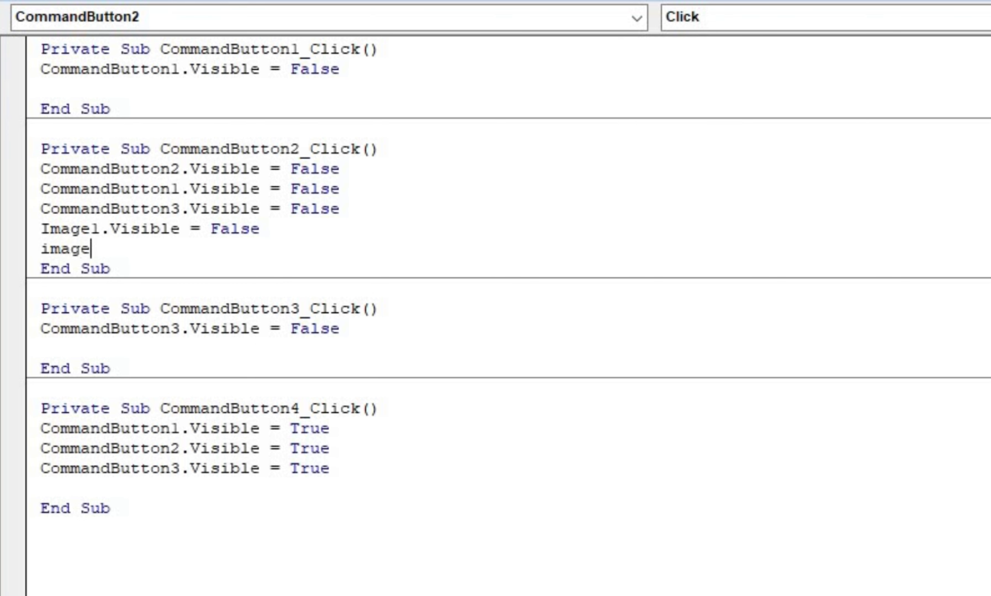
type("2")
type(".")
type("visi")
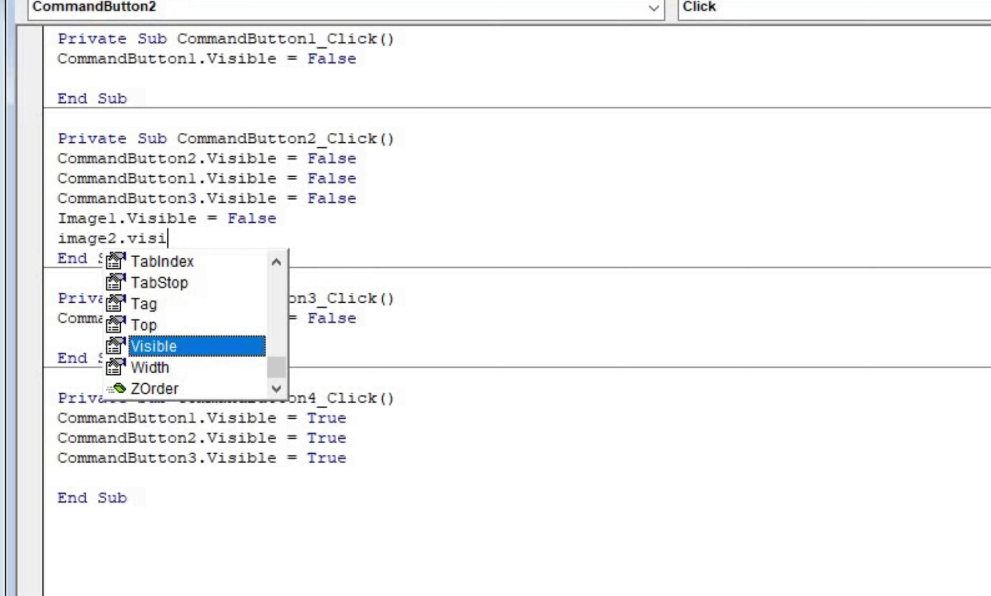
type("blwe")
key("BackSpace")
key("BackSpace")
type("e")
type("=false")
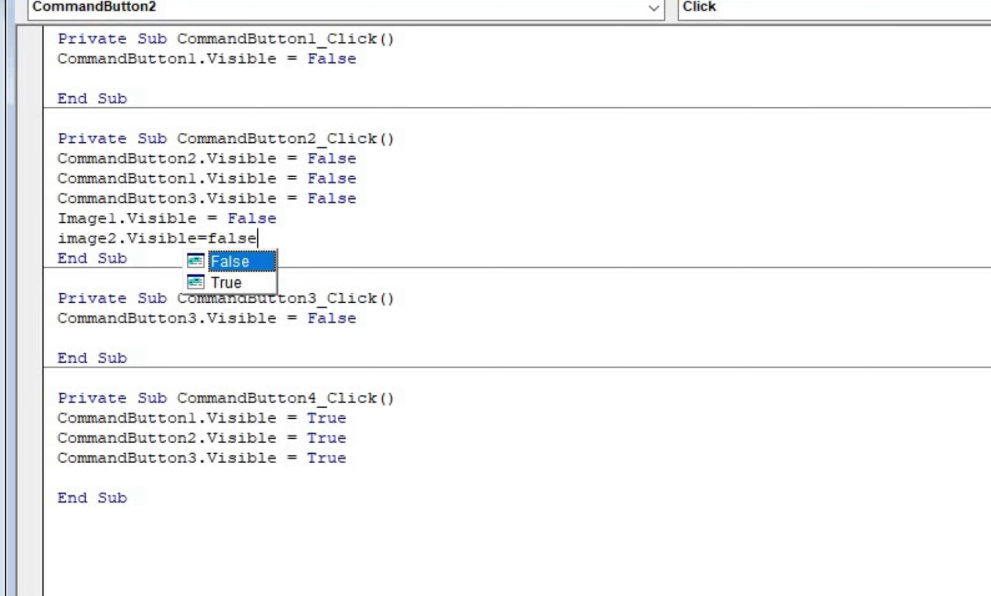
key("Return")
type("image")
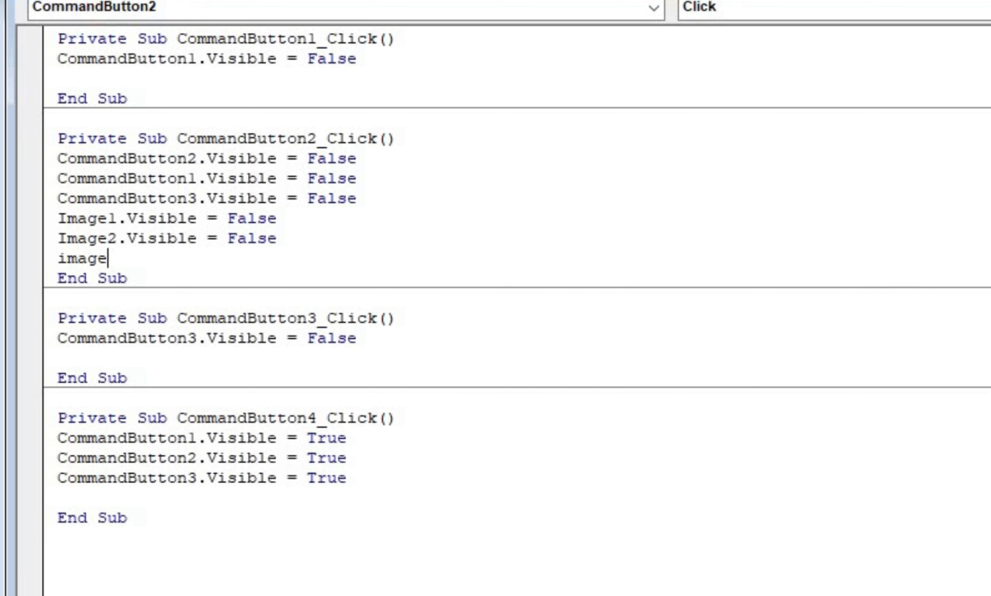
type("4.vi")
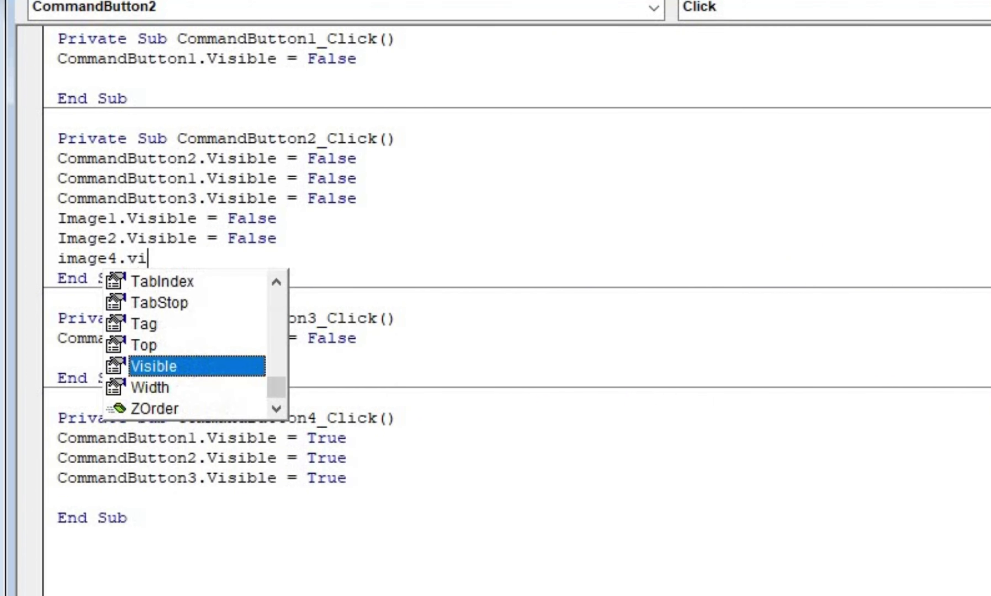
type("sble-")
key("BackSpace")
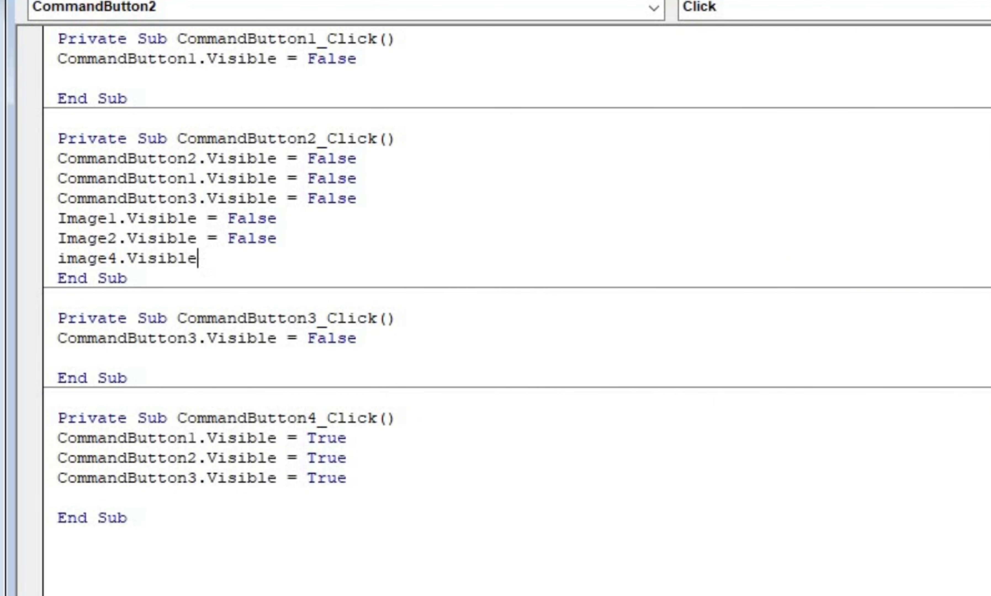
type("=fals")
key("Return")
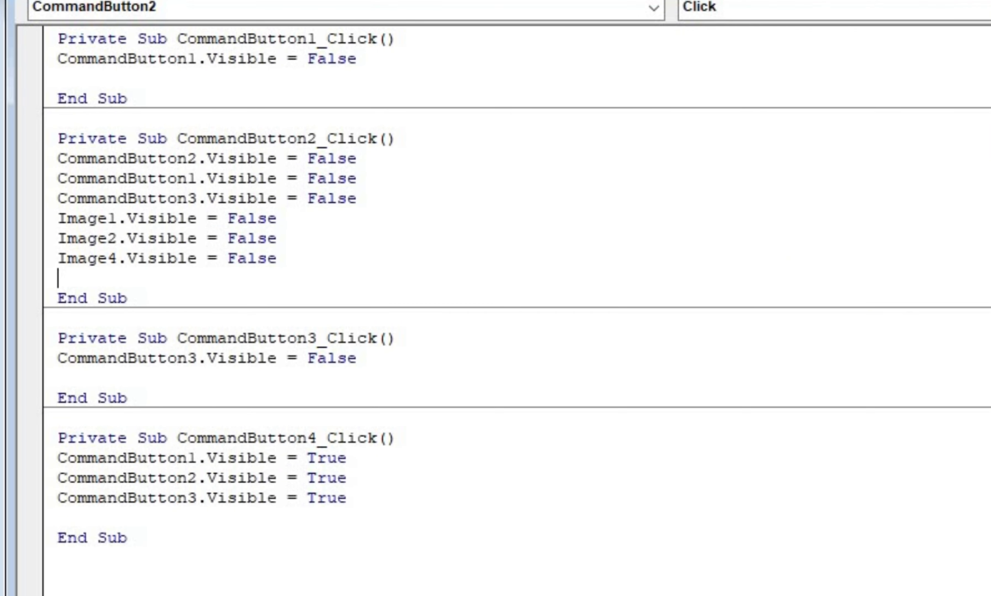
Add lines setting Image5 and Image6 Visible to False.
type("image5")
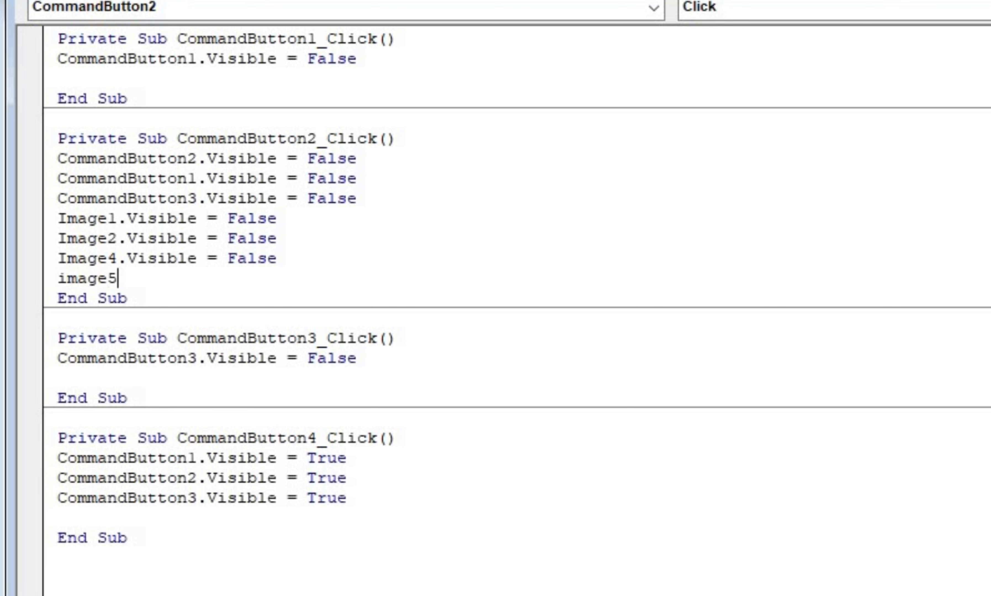
type(".vis")
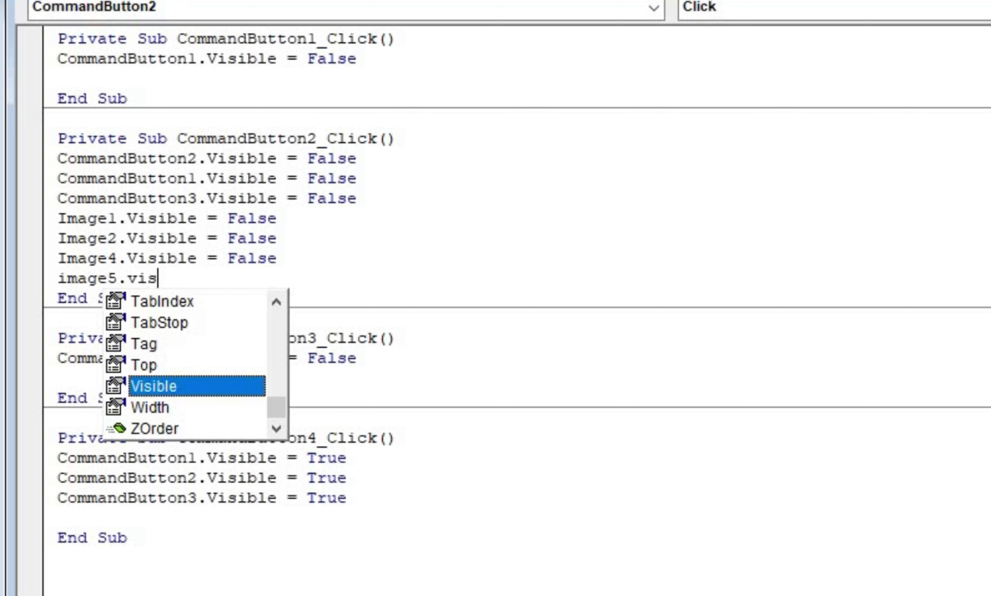
type("ible")
key("BackSpace")
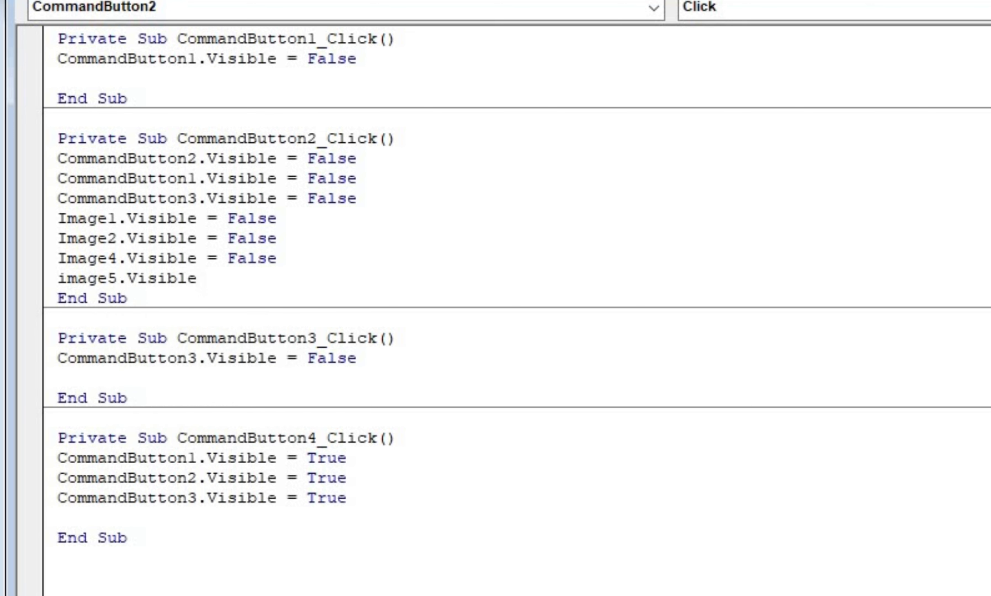
type("=fals")
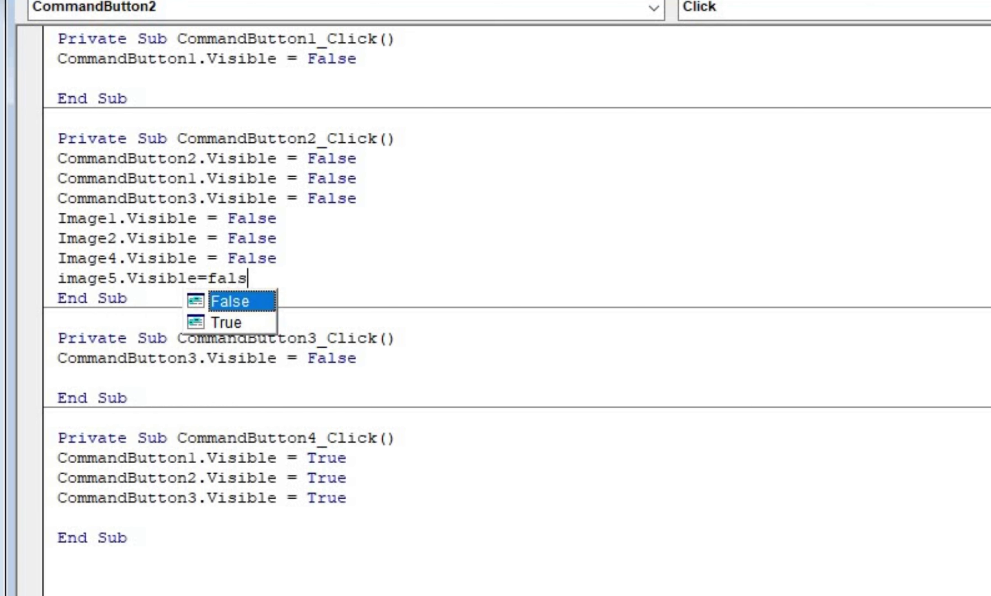
key("Return")
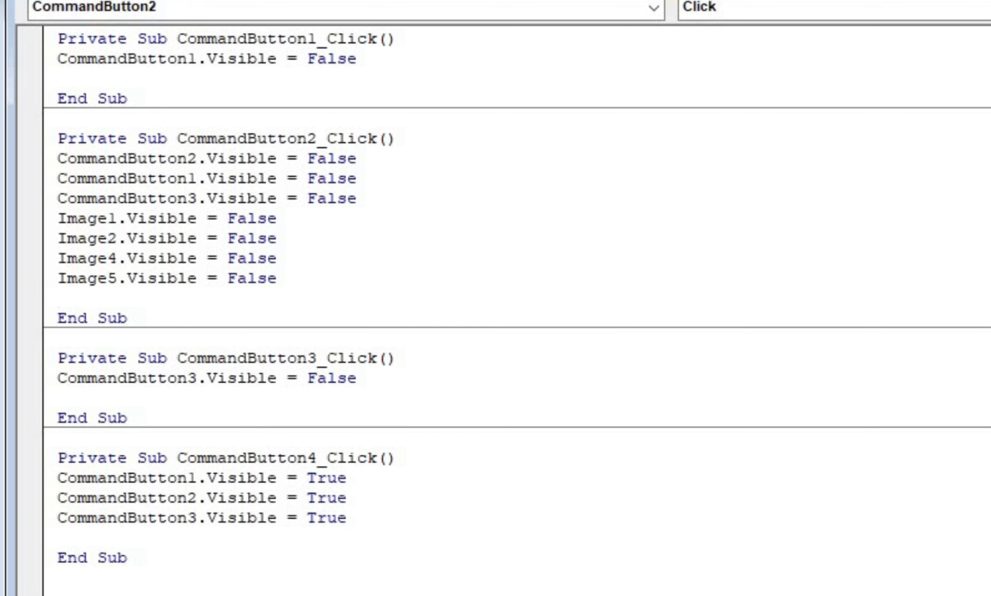
type("iam")
key("BackSpace")
key("BackSpace")
type("mage")
type("6")
type(".visible")
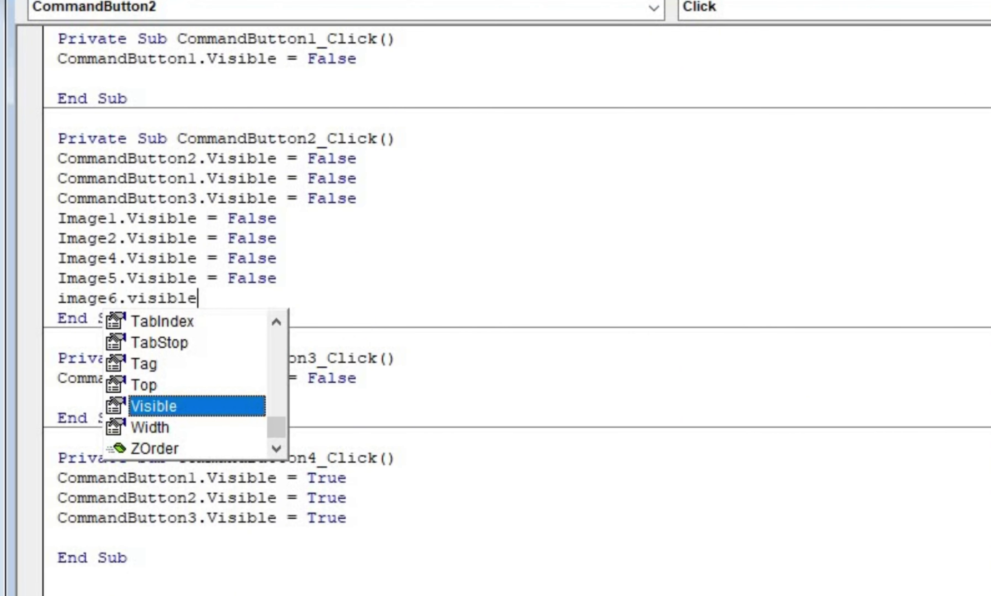
type("=f")
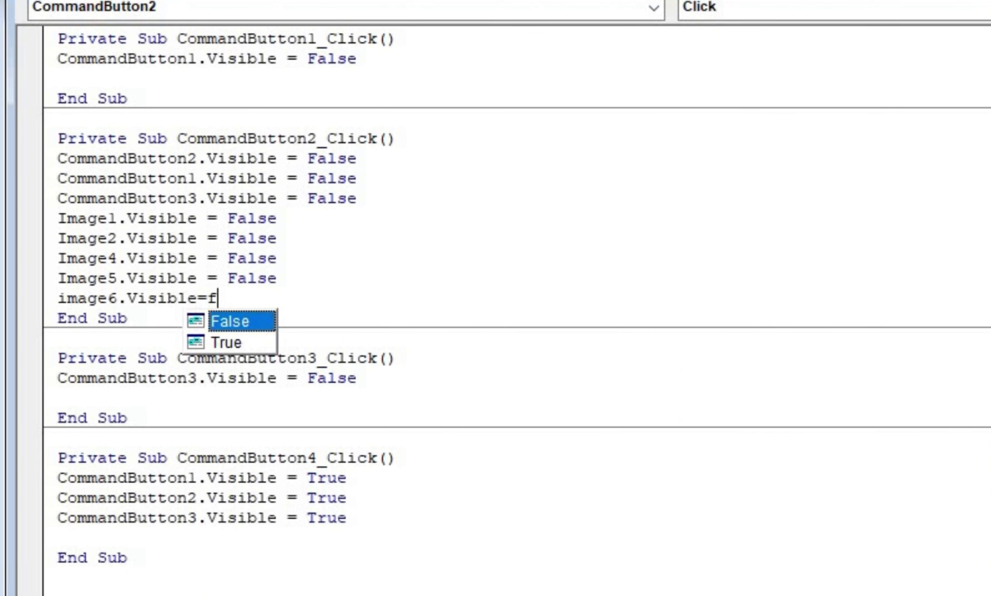
type("alse")
key("Return")
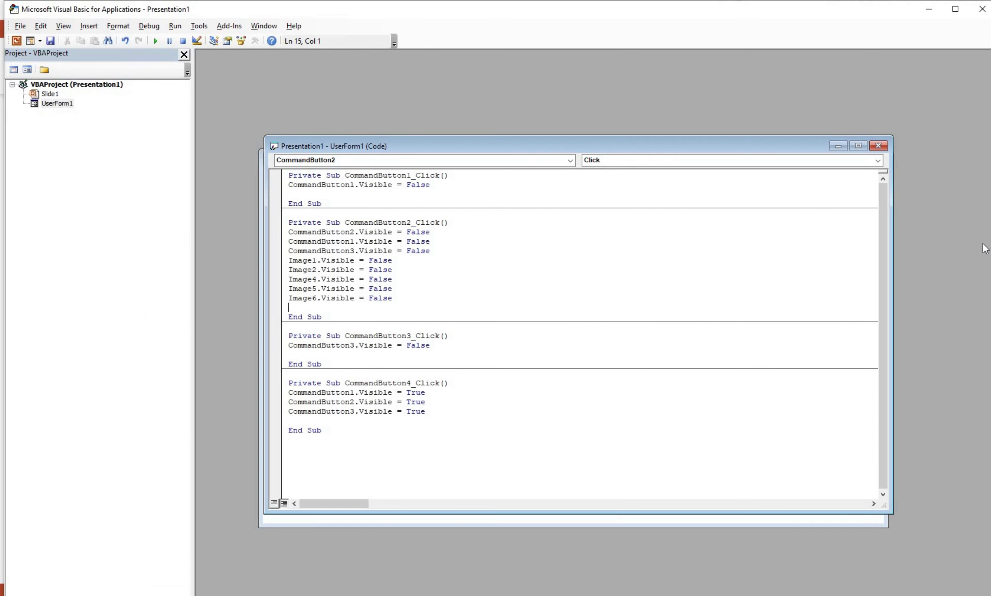
Run UserForm1, pick the middle card, then close the running form to return to design.
left_click(876, 146)
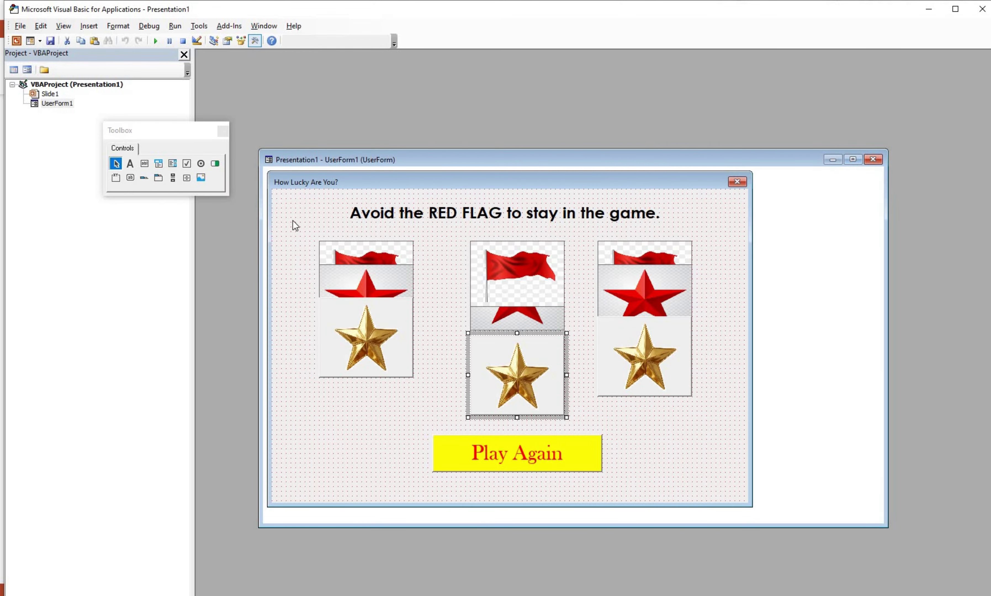
left_click(155, 41)
left_click(496, 328)
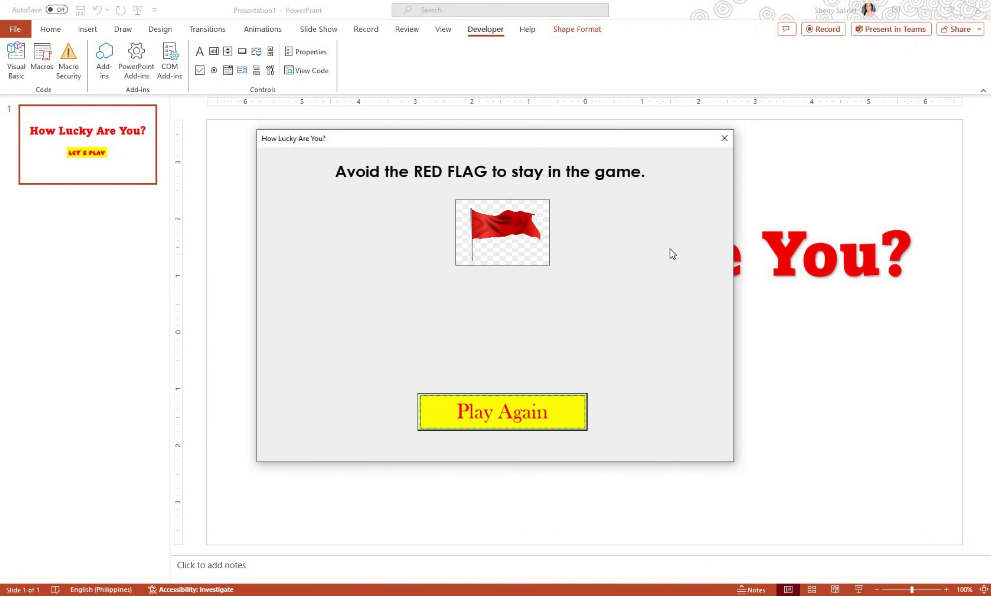
left_click(528, 410)
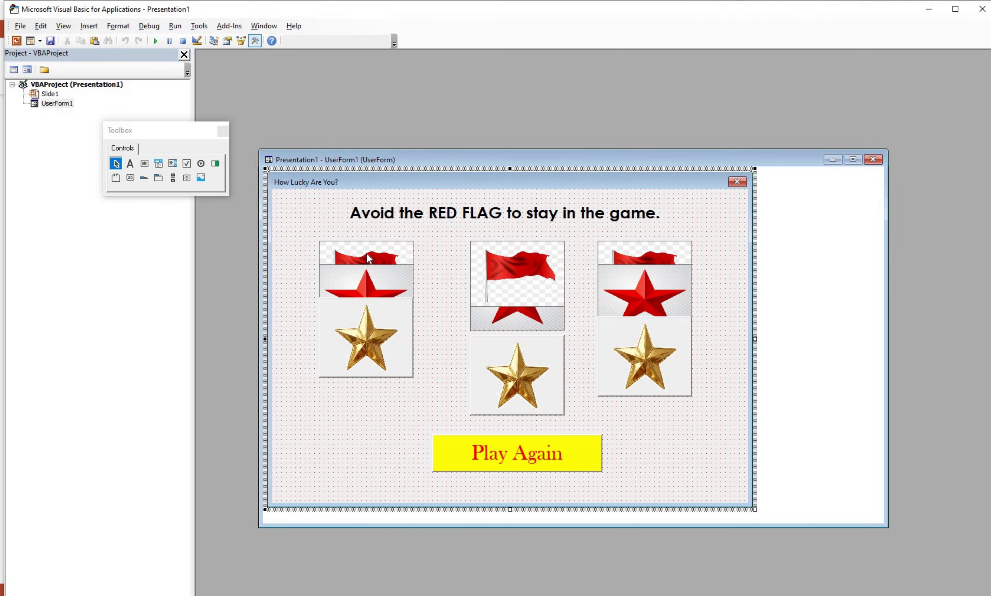
Delete the Image1.Visible = False line from CommandButton2_Click.
double_click(515, 378)
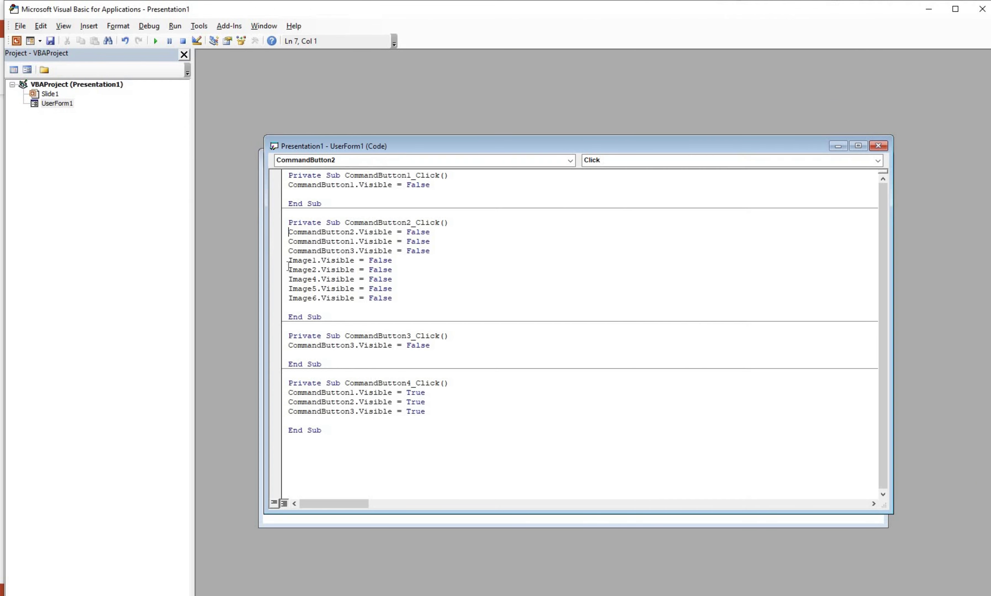
left_click_drag(288, 261, 409, 264)
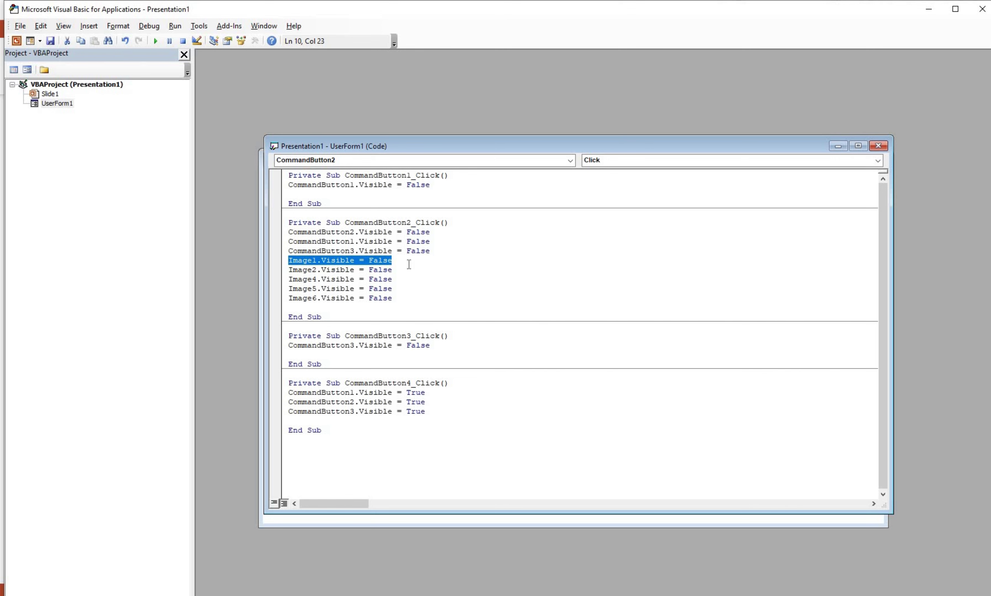
key("Delete")
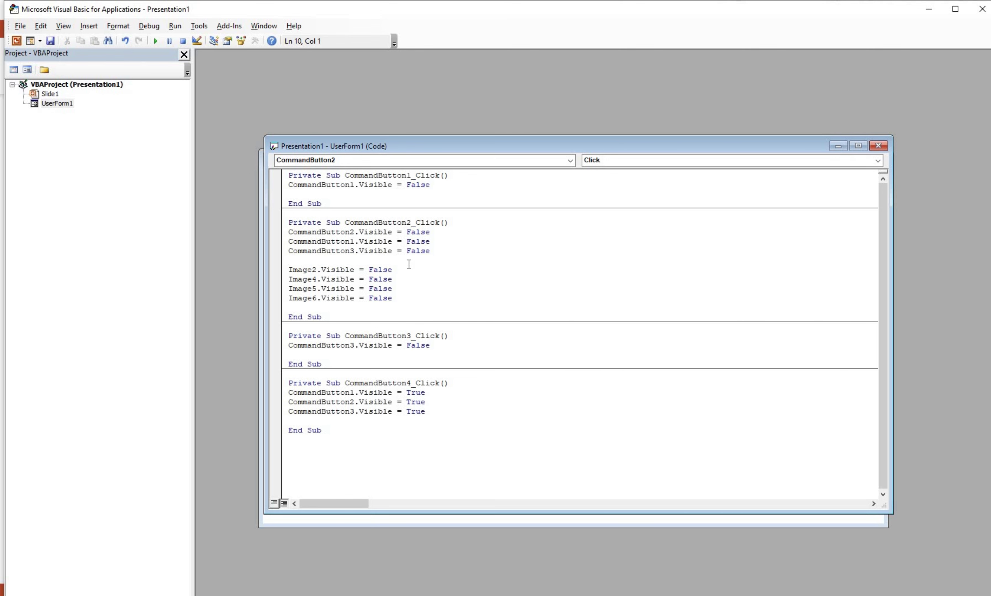
key("Delete")
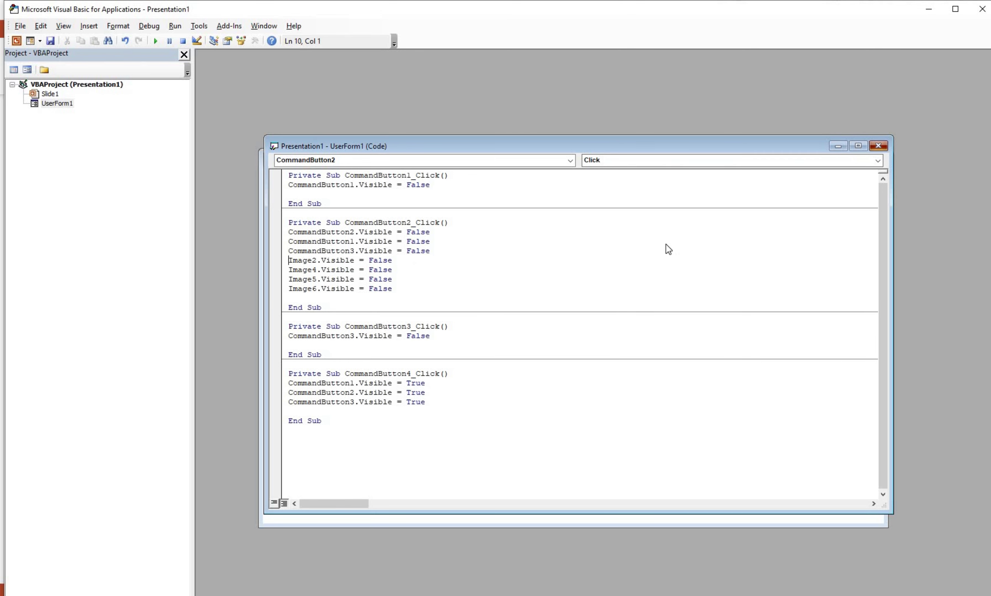
Inspect the top-right image's properties (Image5), then reopen the middle card's code.
key("shift+F7")
left_click(617, 279)
right_click(617, 279)
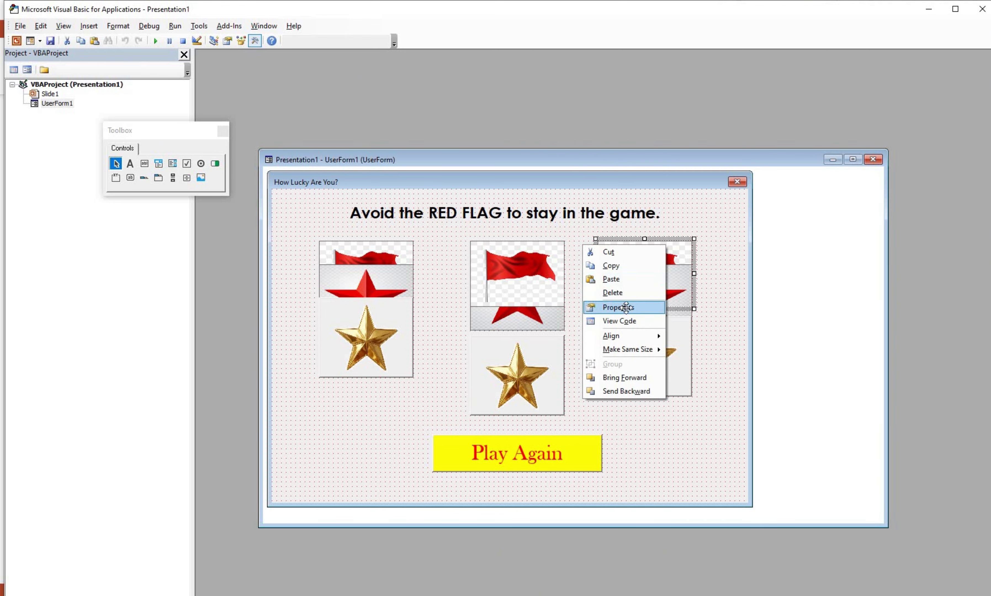
left_click(625, 308)
left_click(911, 179)
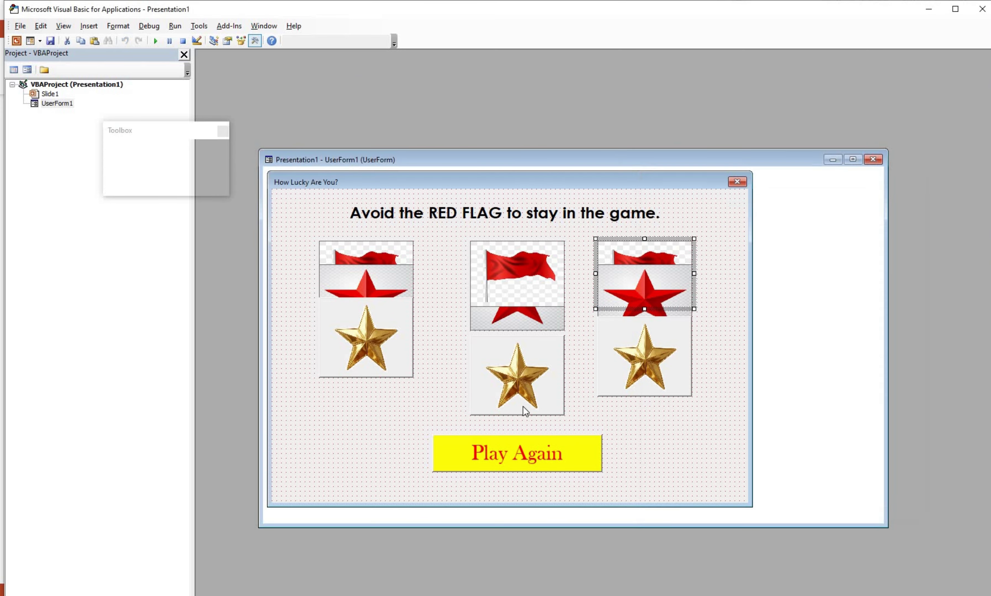
double_click(517, 373)
Test-run the form: pick the middle card, press Play Again, then close the form.
left_click(877, 145)
left_click(155, 41)
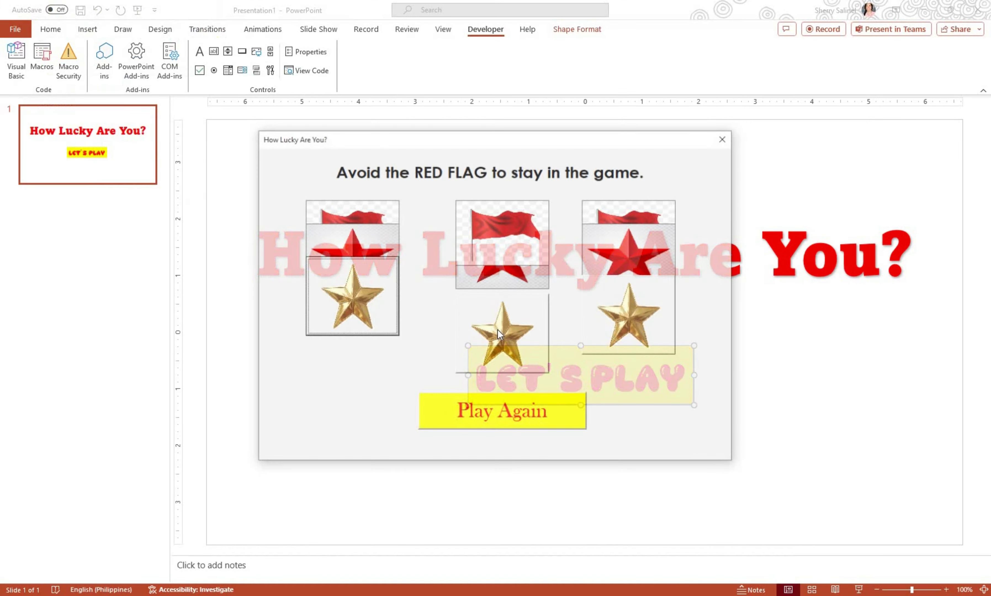
left_click(498, 330)
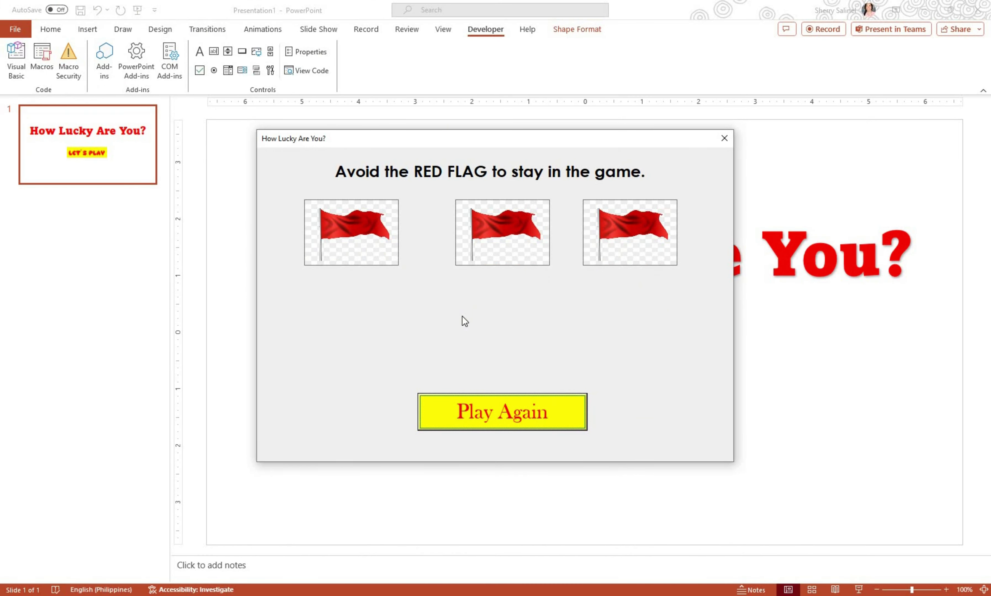
left_click(500, 418)
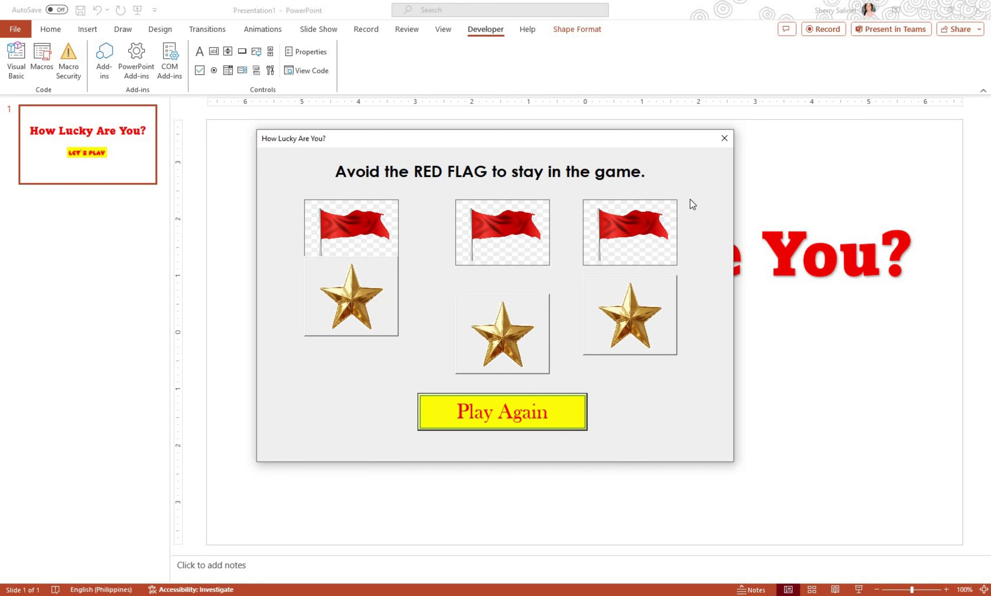
left_click(725, 139)
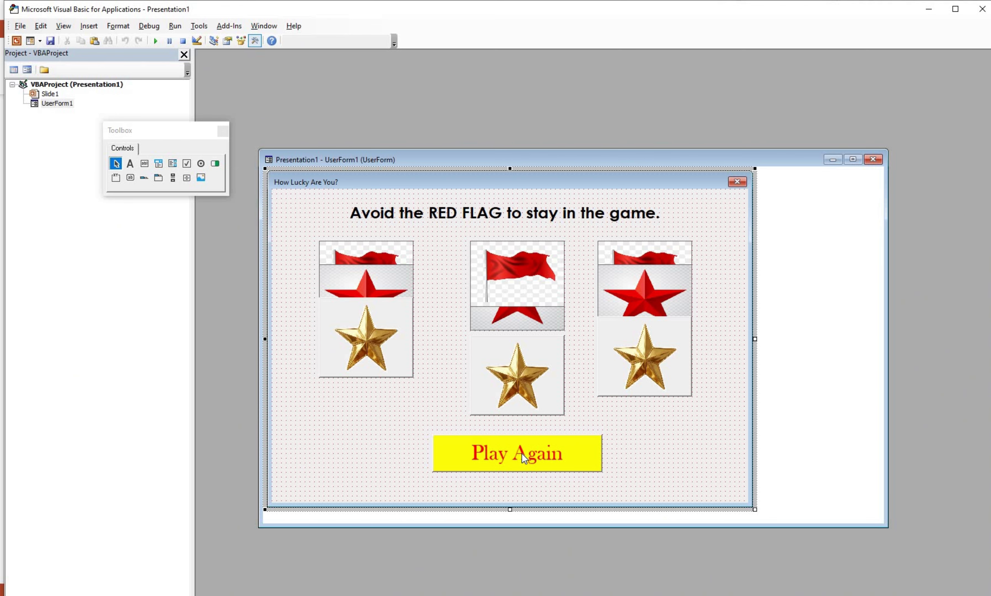
Copy the Image2, Image4 and Image6 visibility lines into Play Again's CommandButton4_Click.
double_click(522, 455)
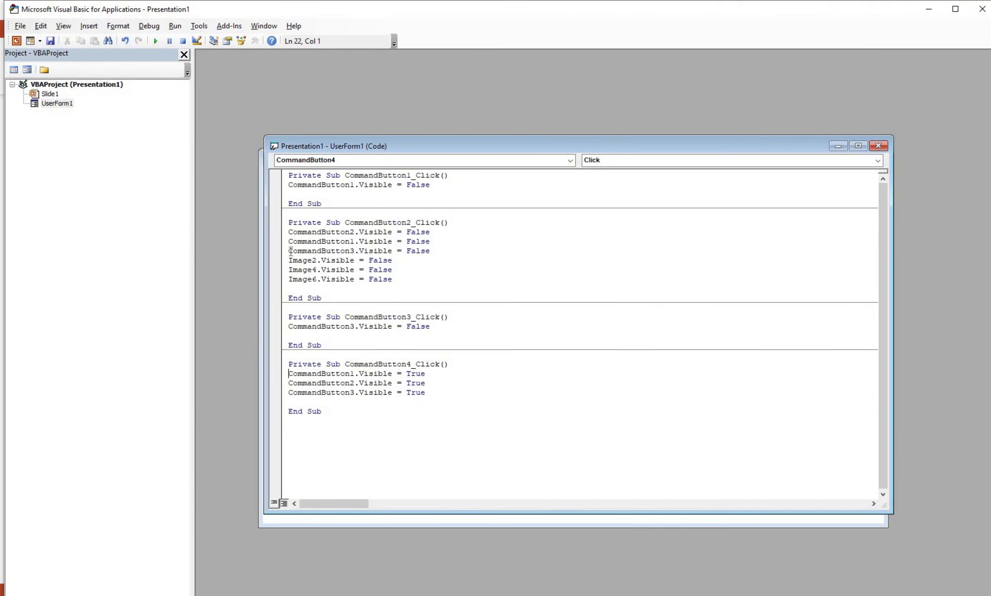
left_click_drag(289, 261, 354, 270)
left_click_drag(409, 283, 409, 283)
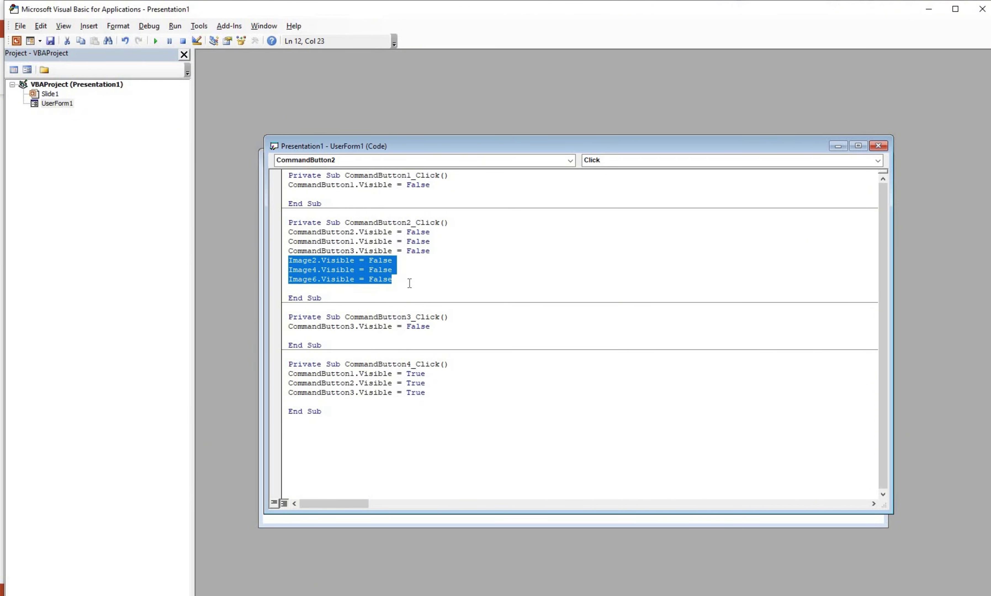
key("ctrl+c")
left_click(326, 397)
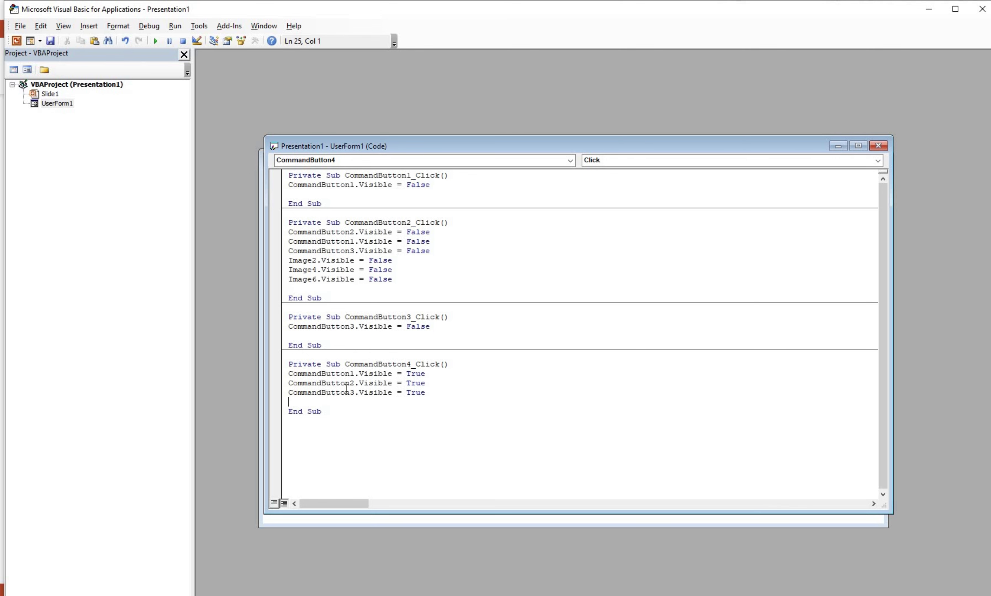
left_click(471, 402)
key("ctrl+v")
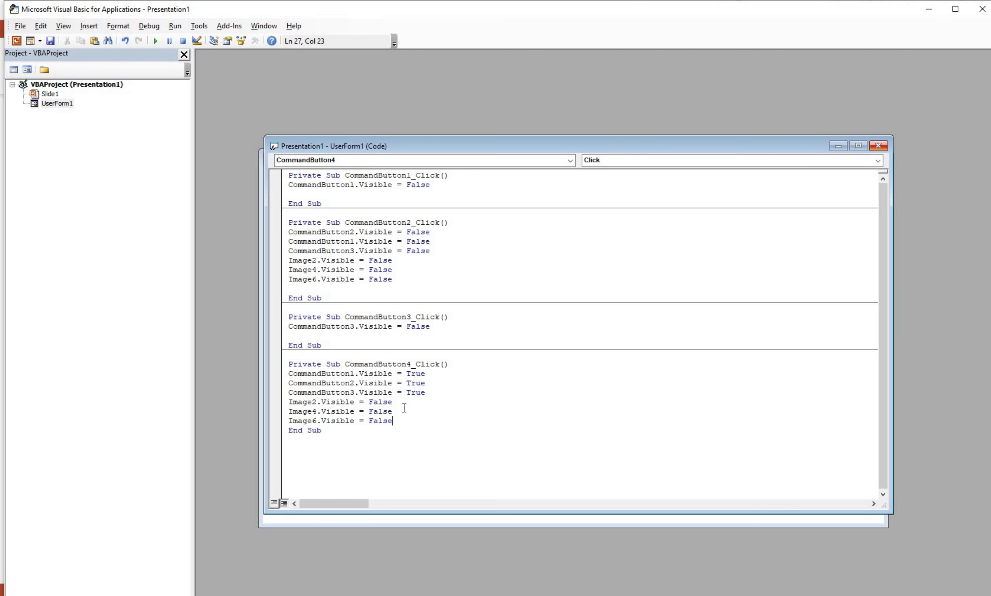
Change False to True on the pasted Image2, Image4 and Image6 lines.
key("Up")
key("BackSpace")
key("BackSpace")
key("BackSpace")
key("BackSpace")
type("r")
type("ue")
key("Return")
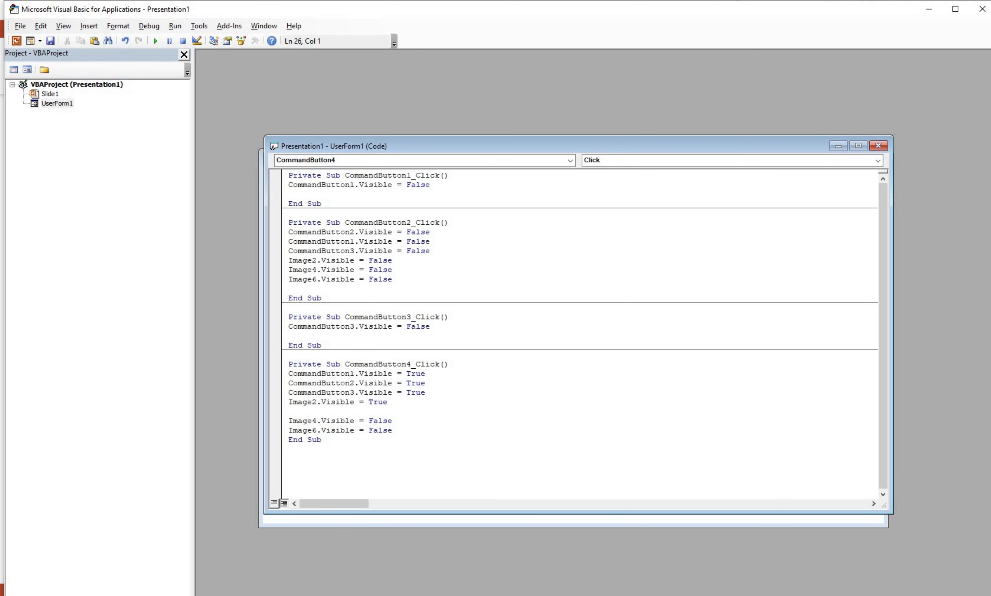
key("Delete")
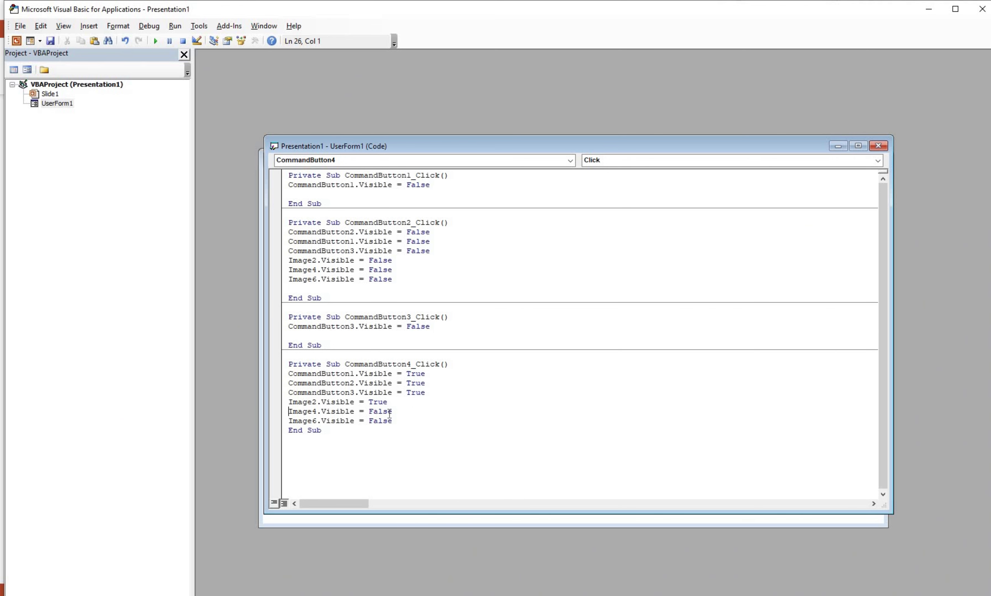
left_click_drag(369, 412, 388, 411)
type("true")
left_click(404, 420)
left_click_drag(369, 421, 392, 421)
type("tru")
type("e")
key("Down")
Run the game form with F5, pick a card and press Play Again.
left_click(878, 145)
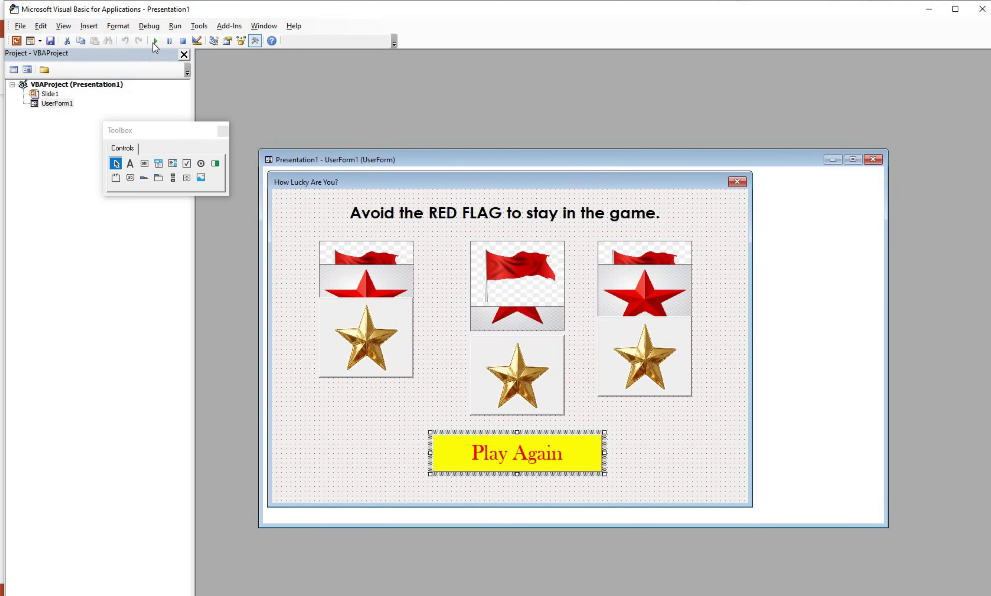
key("F5")
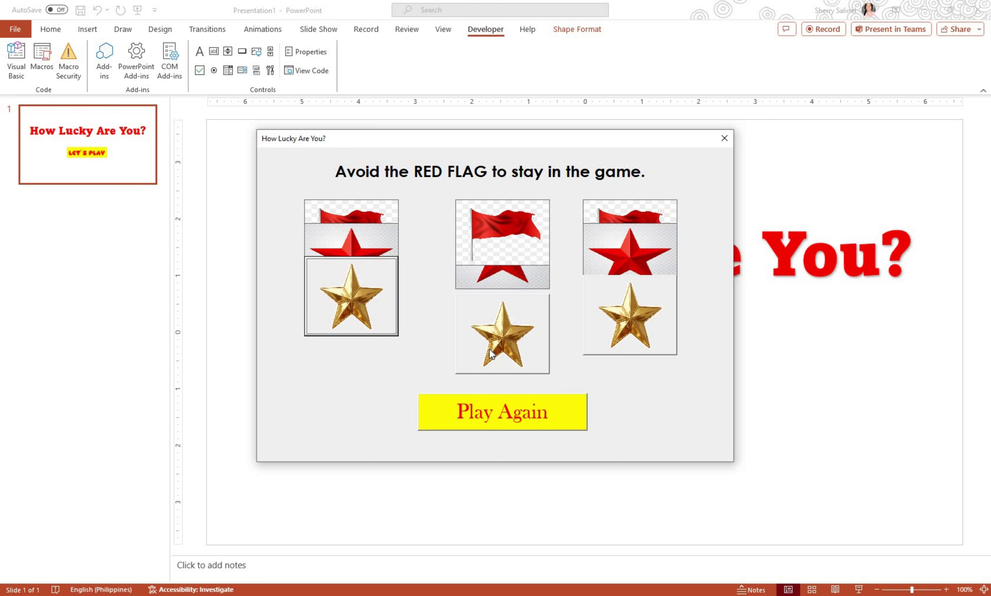
left_click(509, 415)
left_click(511, 415)
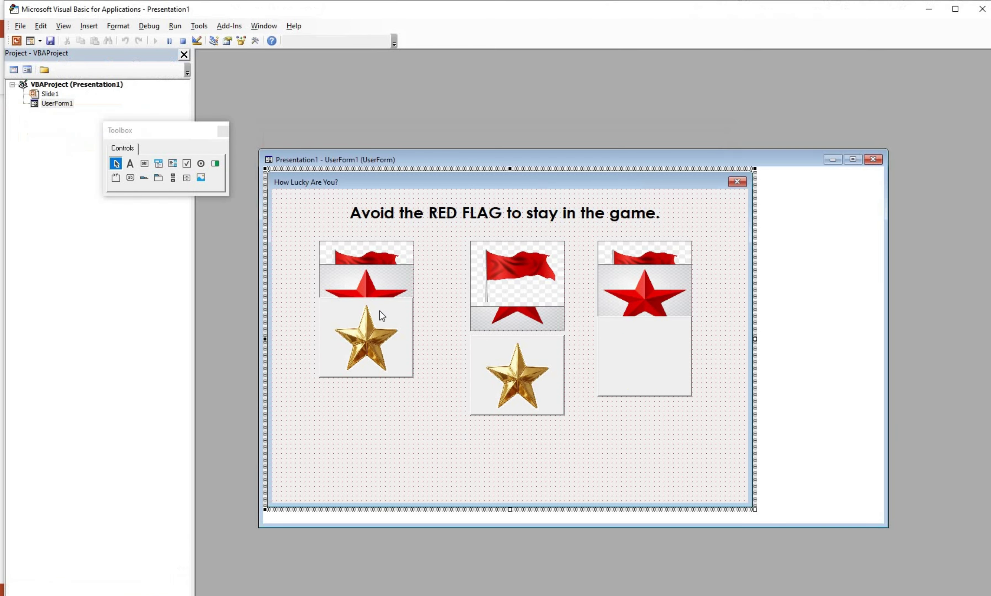
Close the game, move the left gold star over its red star and align the middle red star and flag.
left_click(390, 265)
left_click_drag(392, 261, 393, 239)
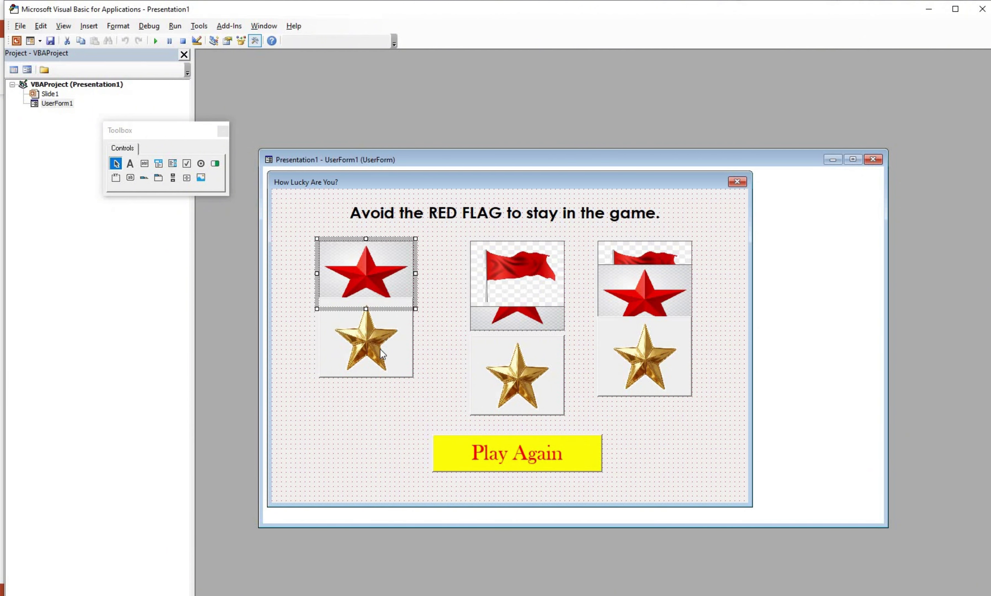
left_click(380, 326)
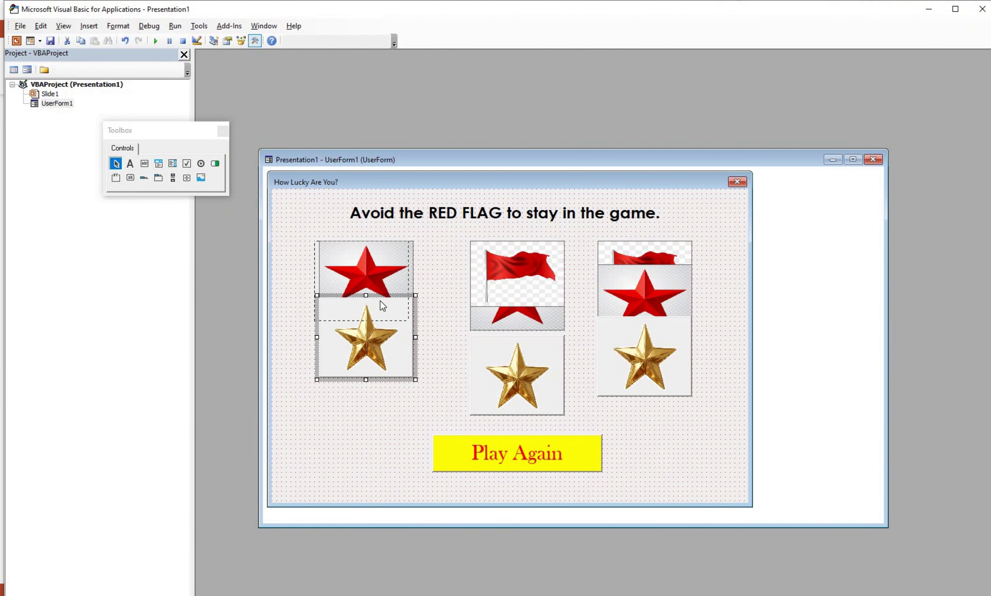
left_click_drag(523, 294, 534, 286)
left_click(522, 295)
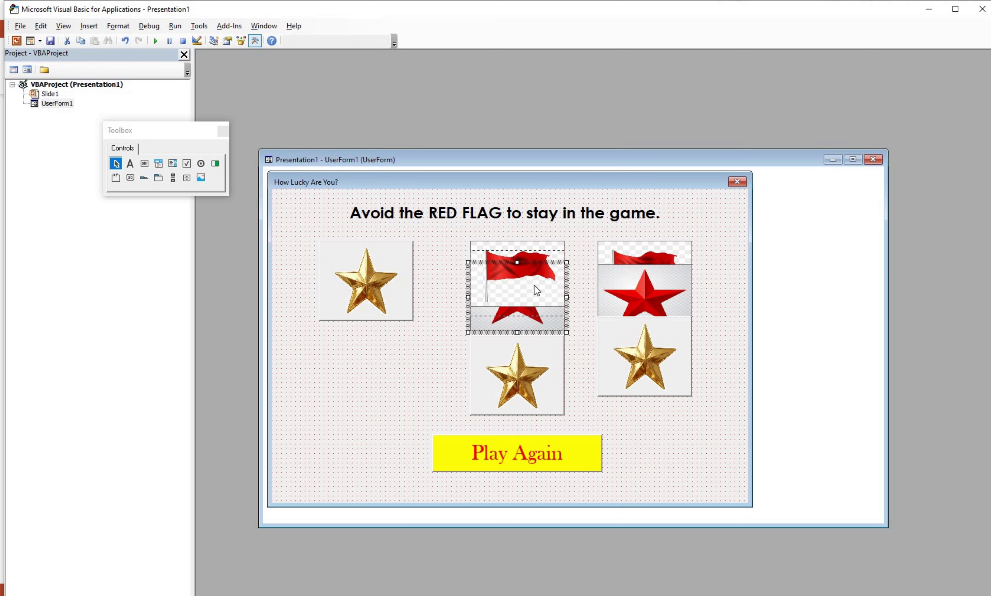
left_click_drag(540, 241, 537, 241)
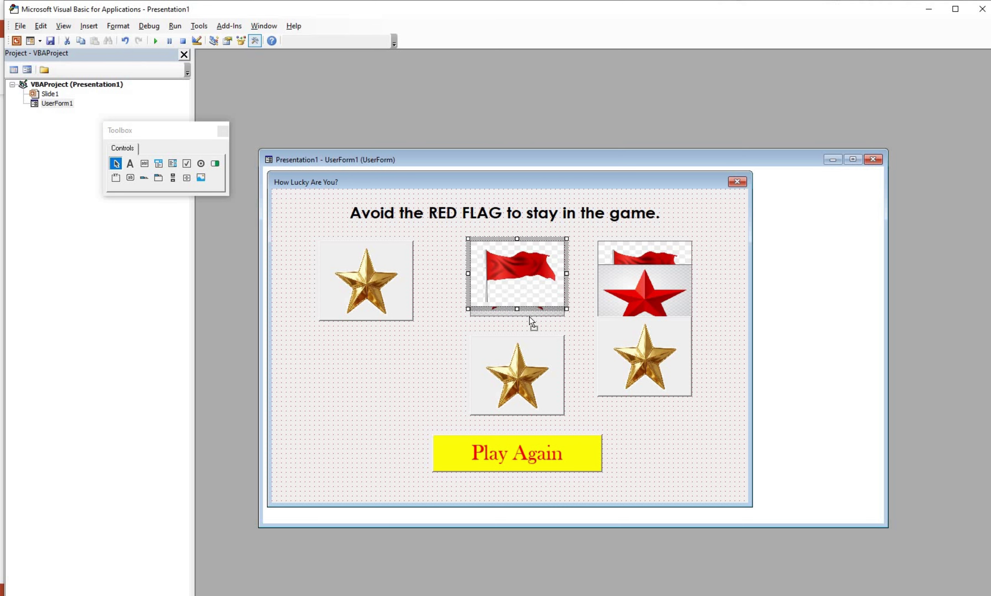
left_click_drag(529, 317, 529, 326)
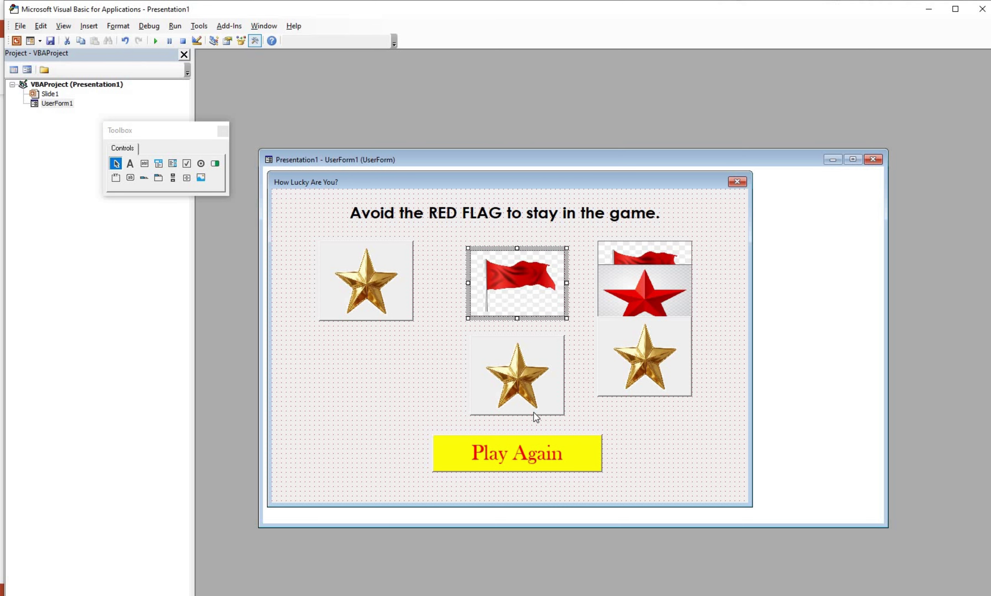
Move the middle and right gold stars into the top row over the red stars.
left_click_drag(536, 417, 536, 322)
mouse_move(627, 269)
left_mouse_down()
mouse_move(637, 377)
mouse_move(638, 356)
left_mouse_up()
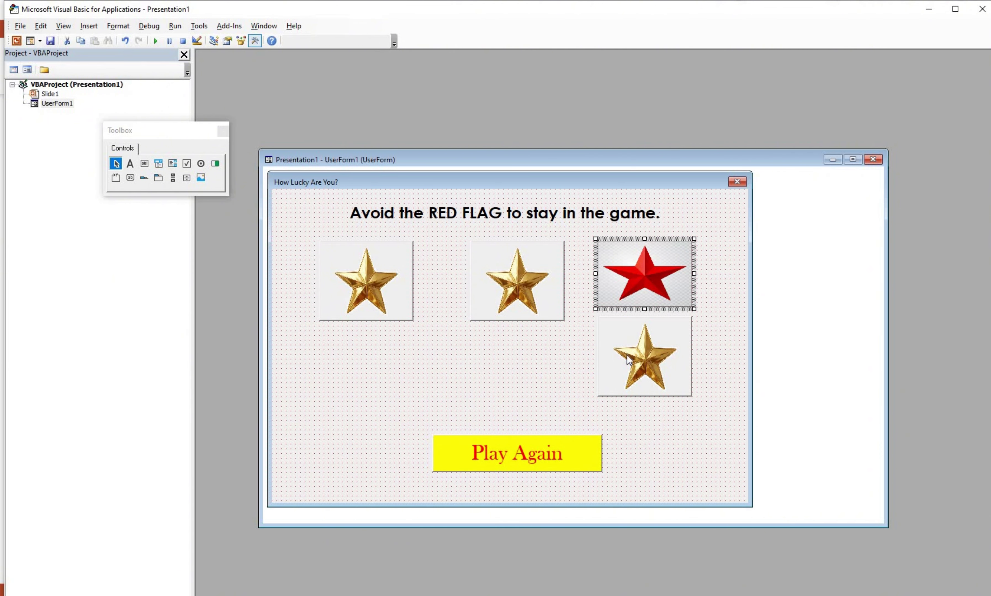
left_click(631, 398)
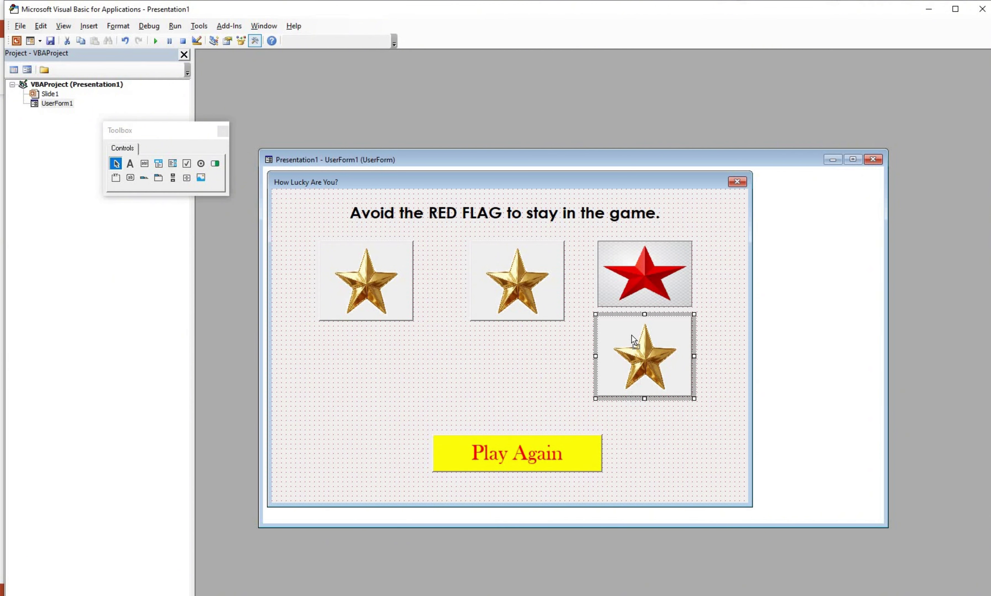
left_click_drag(651, 374, 651, 301)
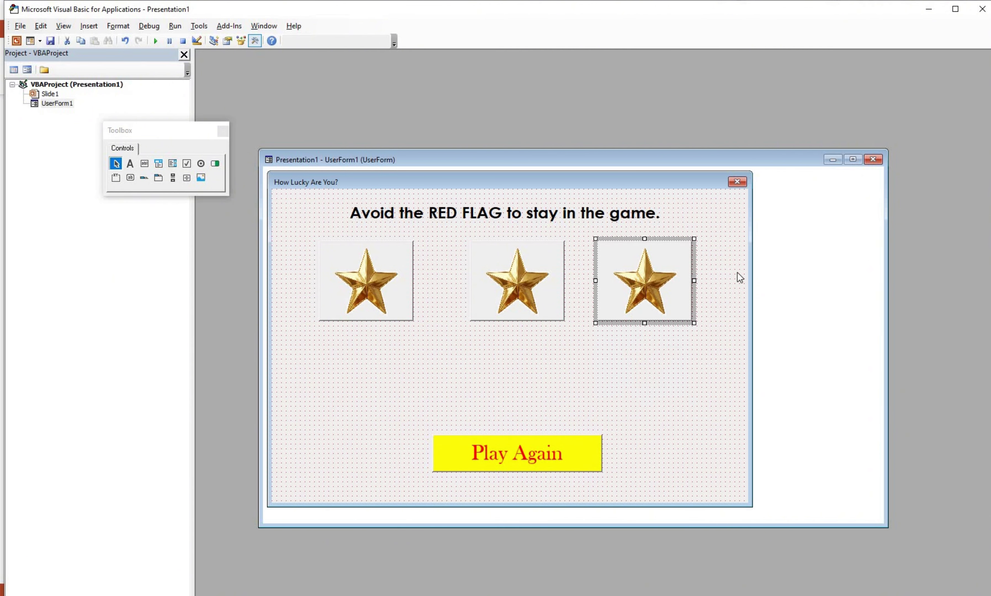
left_click(737, 273)
Test-run the form by picking the left, right and middle cards, then close it.
left_click(156, 42)
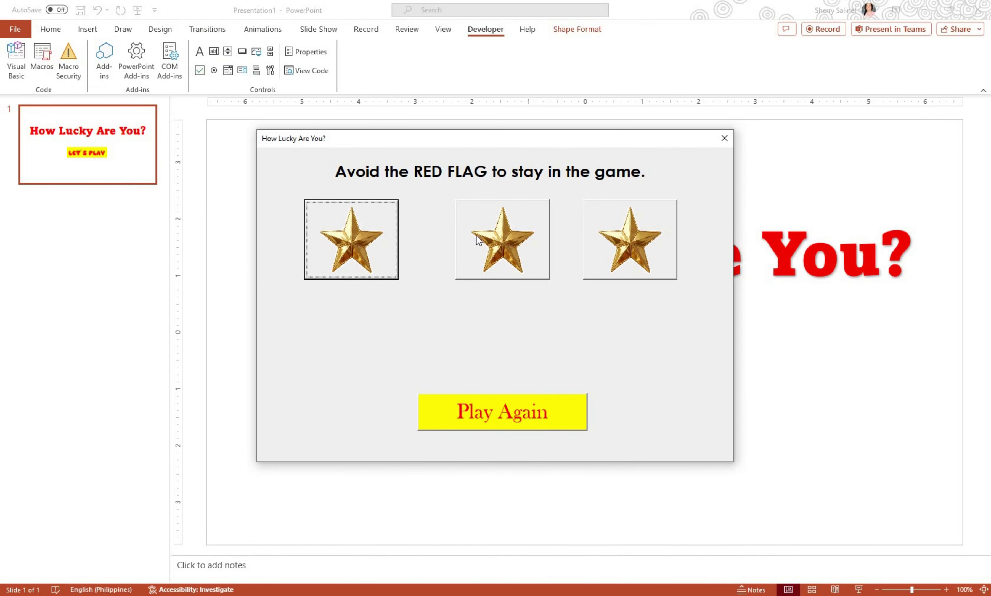
left_click(478, 237)
left_click(594, 260)
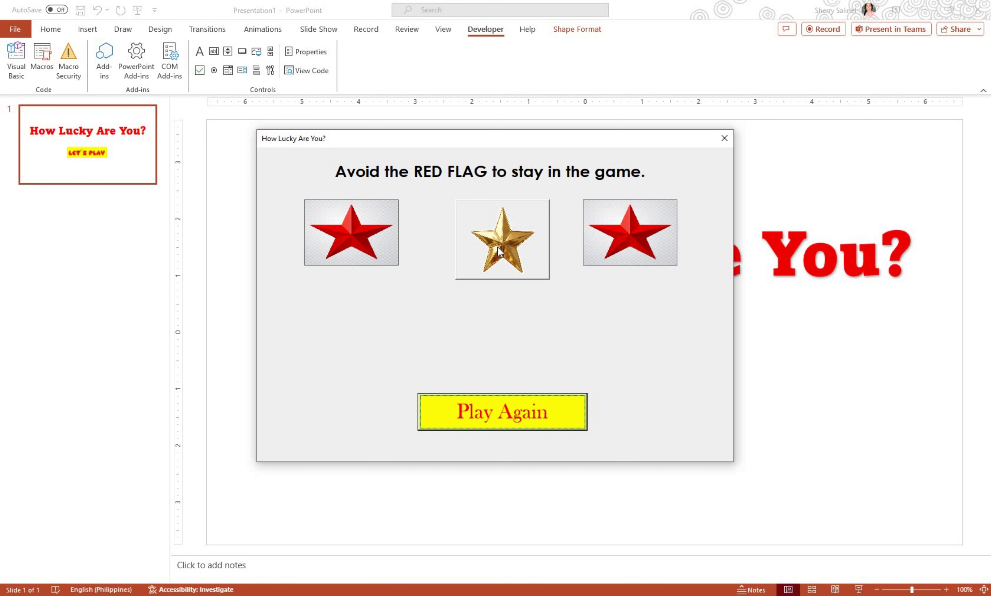
left_click(611, 264)
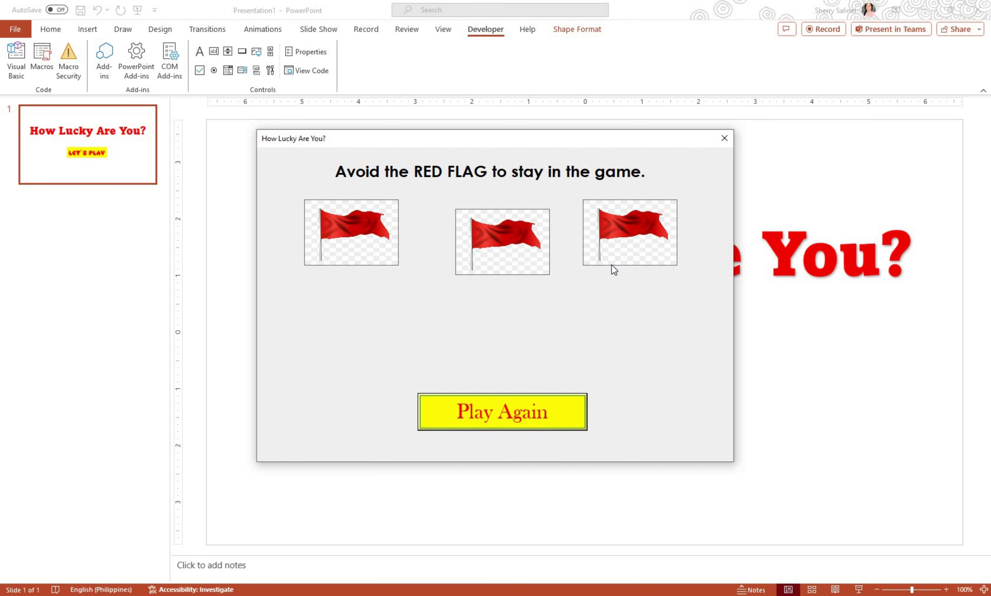
left_click(726, 136)
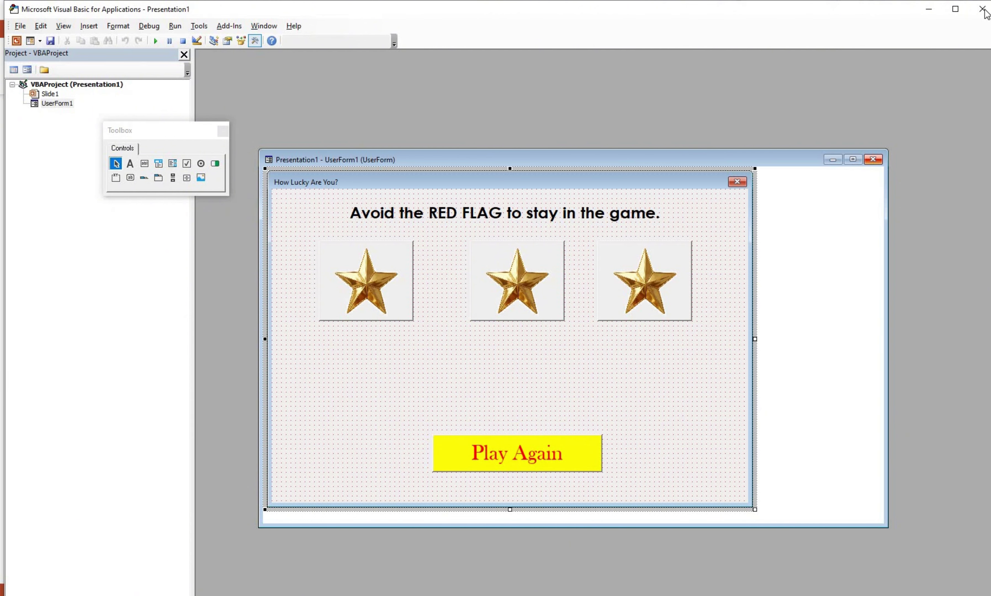
Play the game in a slide show: reveal all three cards, reset with Play Again, close the form.
key("alt+F11")
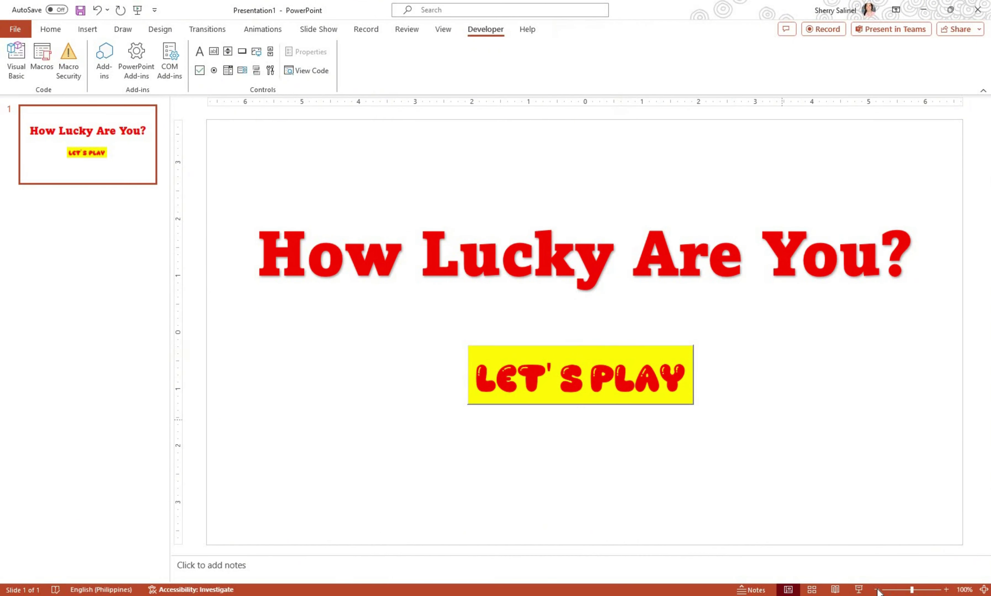
left_click(732, 462)
left_click(858, 589)
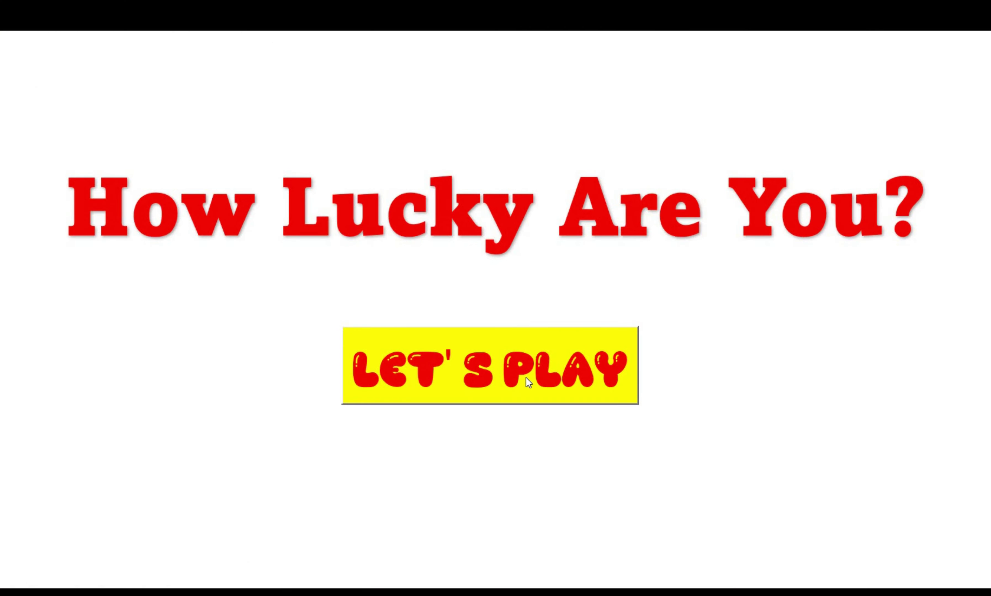
left_click(525, 378)
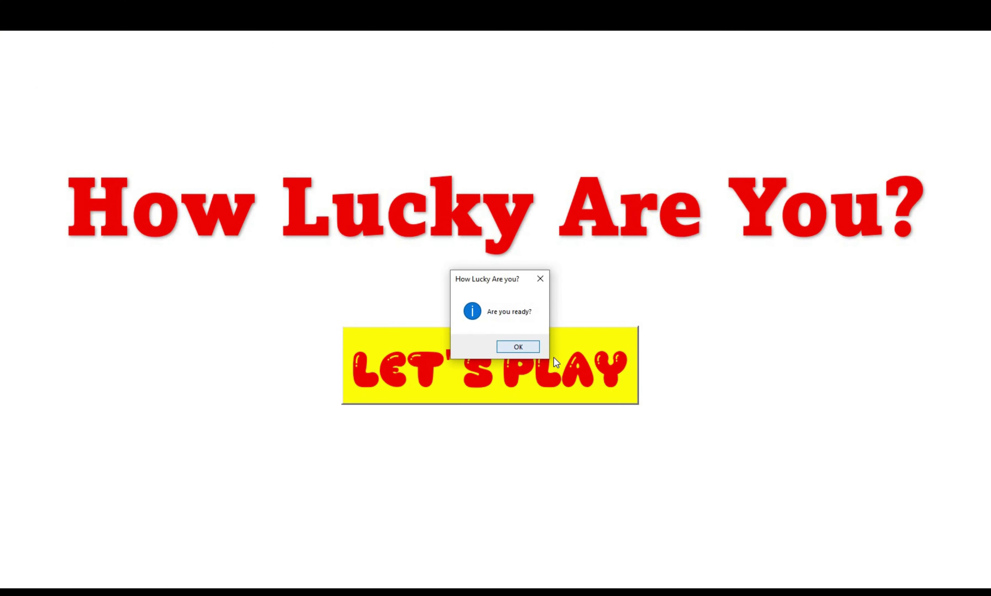
left_click(518, 347)
left_click(367, 284)
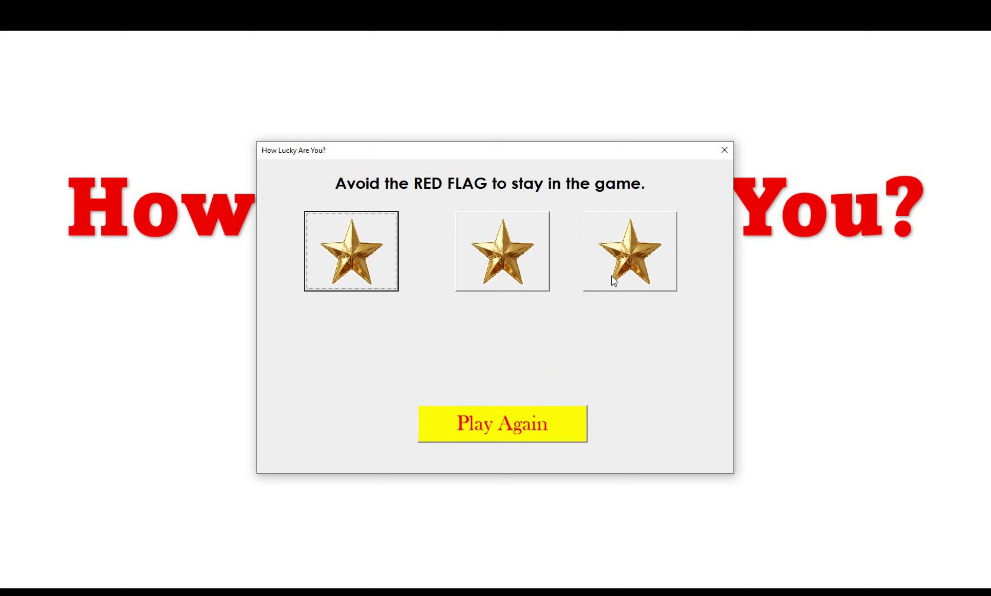
left_click(640, 278)
left_click(511, 285)
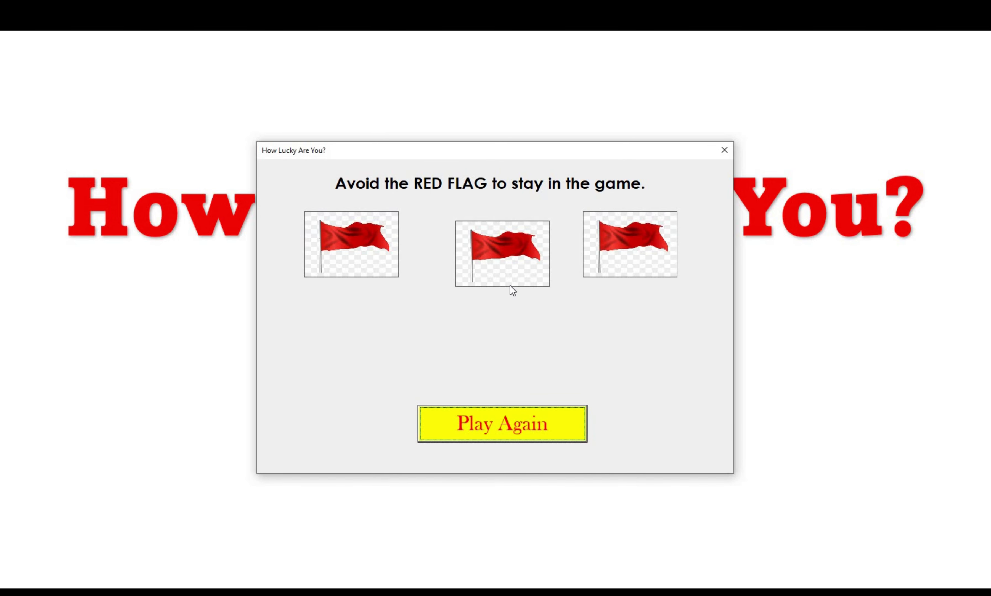
left_click(501, 441)
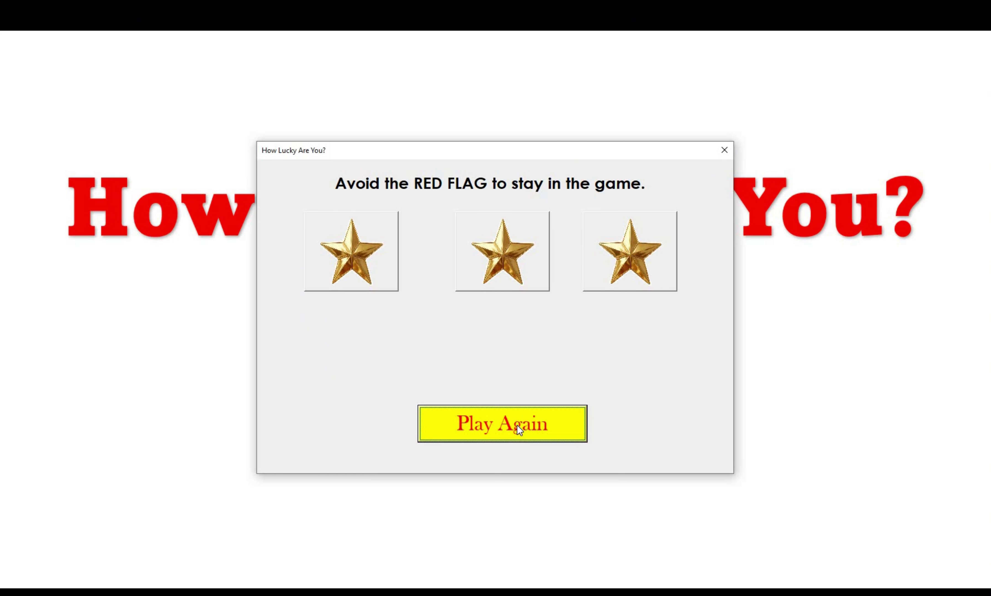
left_click(724, 148)
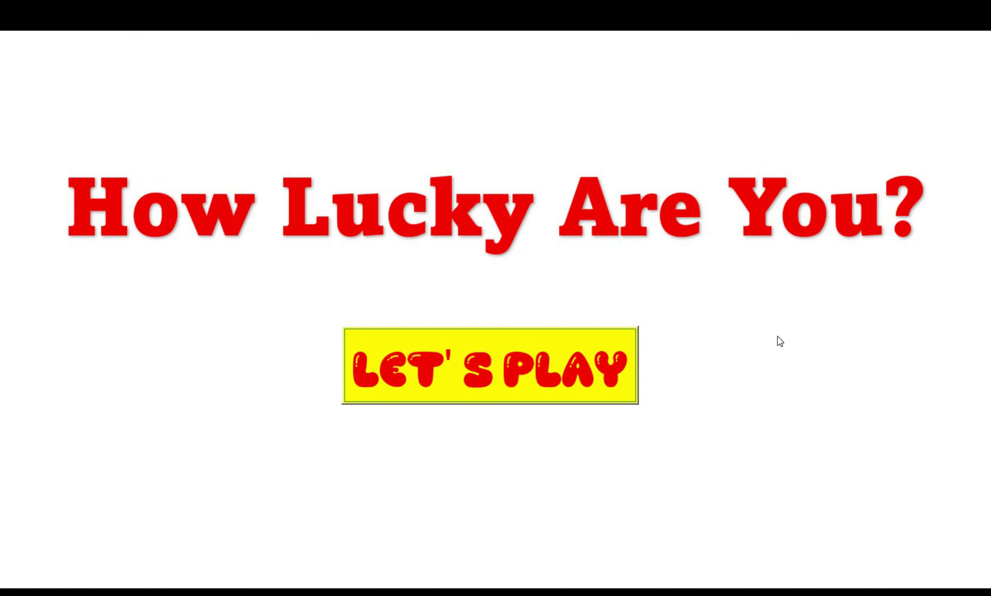
End the slide show and open the Play Again button's click code in UserForm1.
right_click(780, 341)
key("e")
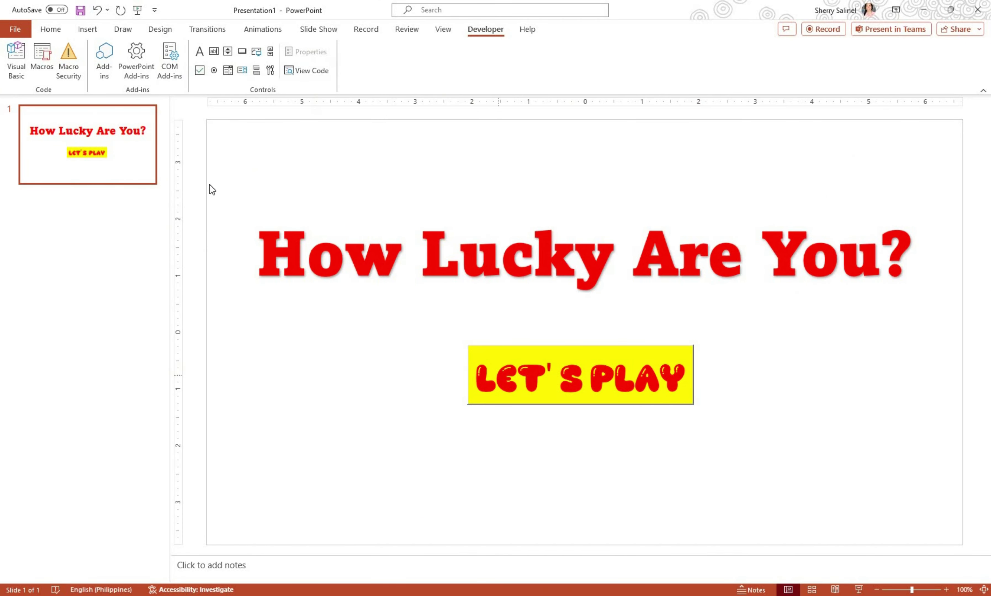
key("alt+F11")
left_click(57, 104)
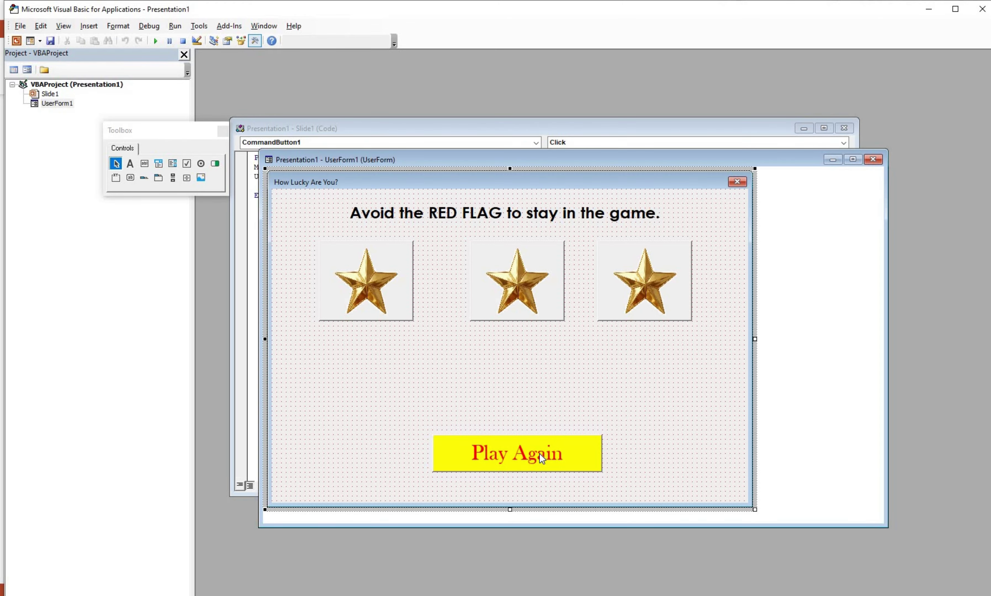
right_click(539, 455)
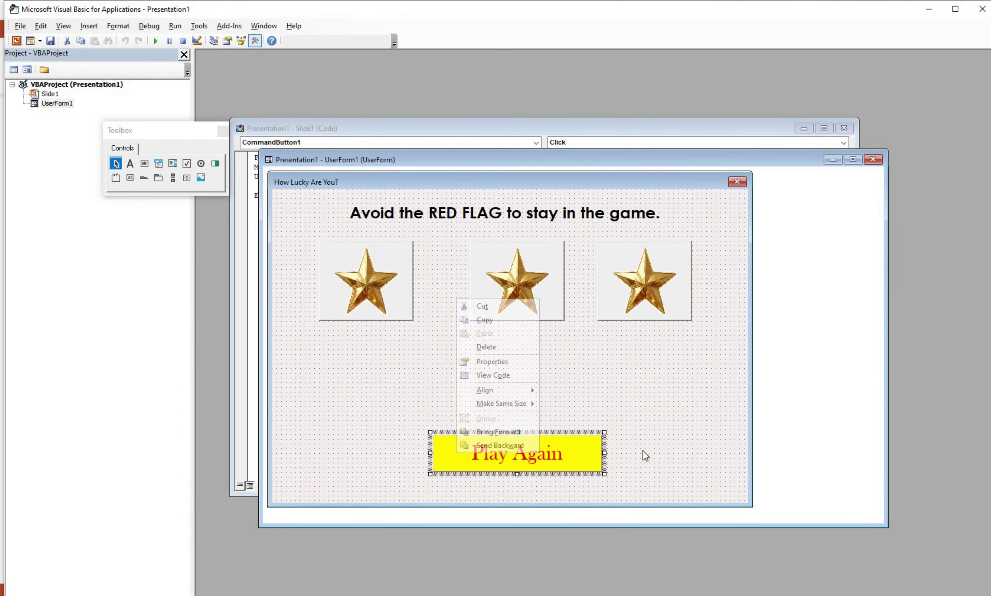
left_click(530, 438)
double_click(531, 437)
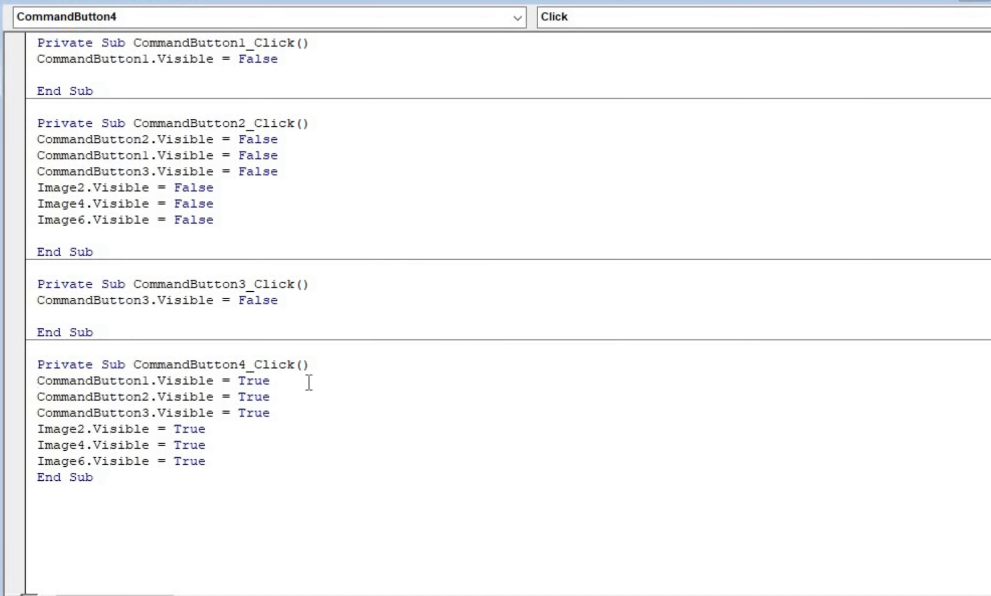
Insert MsgBox "Are you sure?", vbInformation, "How Lucky Are You?" as CommandButton4_Click's first line.
key("Return")
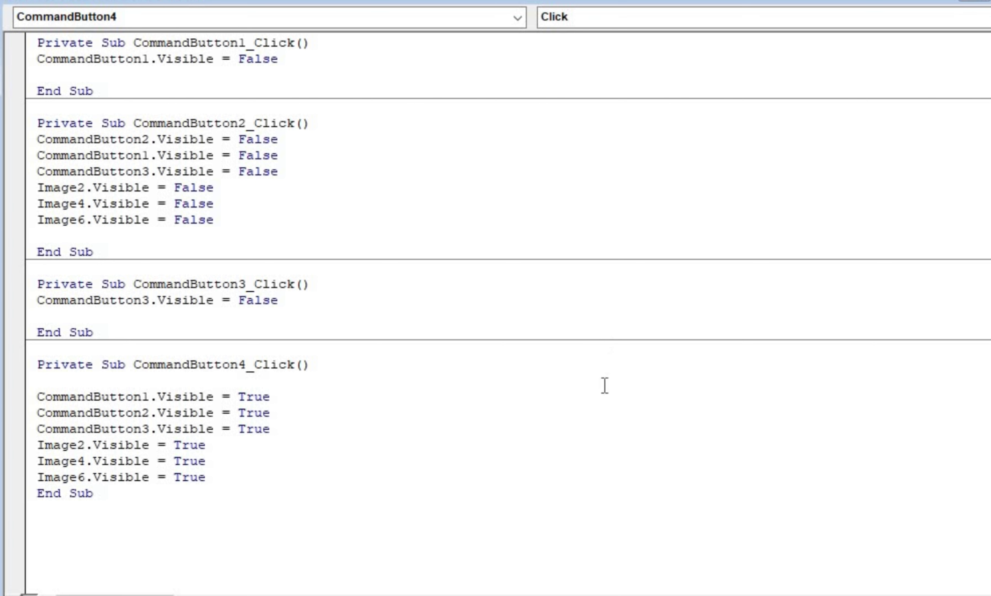
key("Delete")
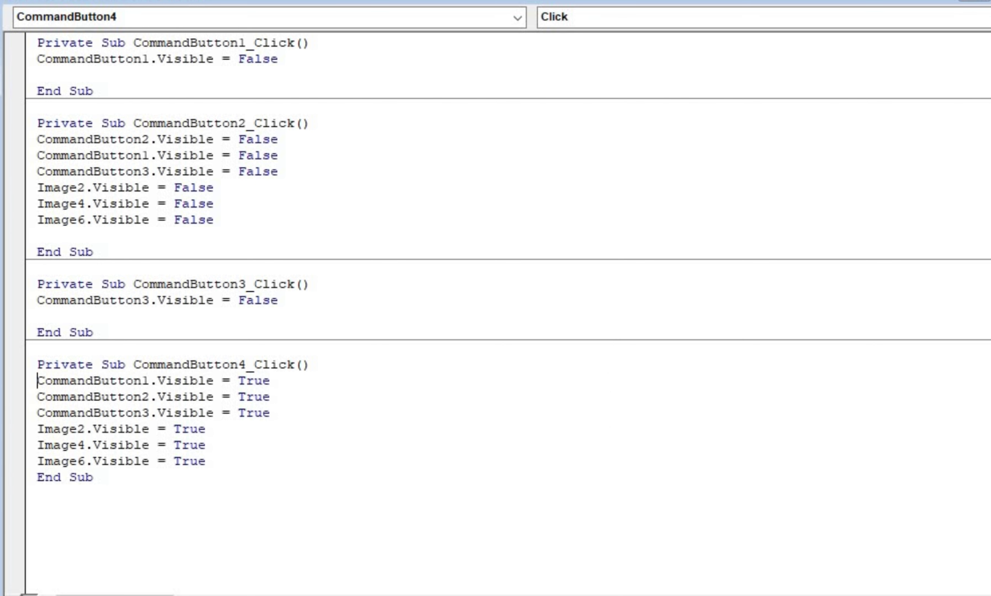
key("Return")
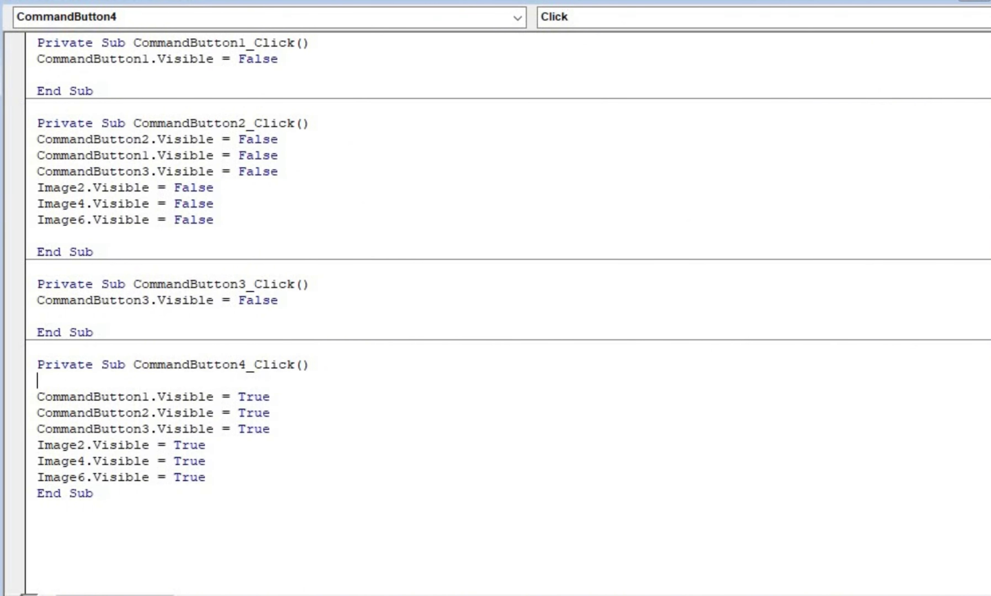
type("ms")
type("gbox")
type(" ä")
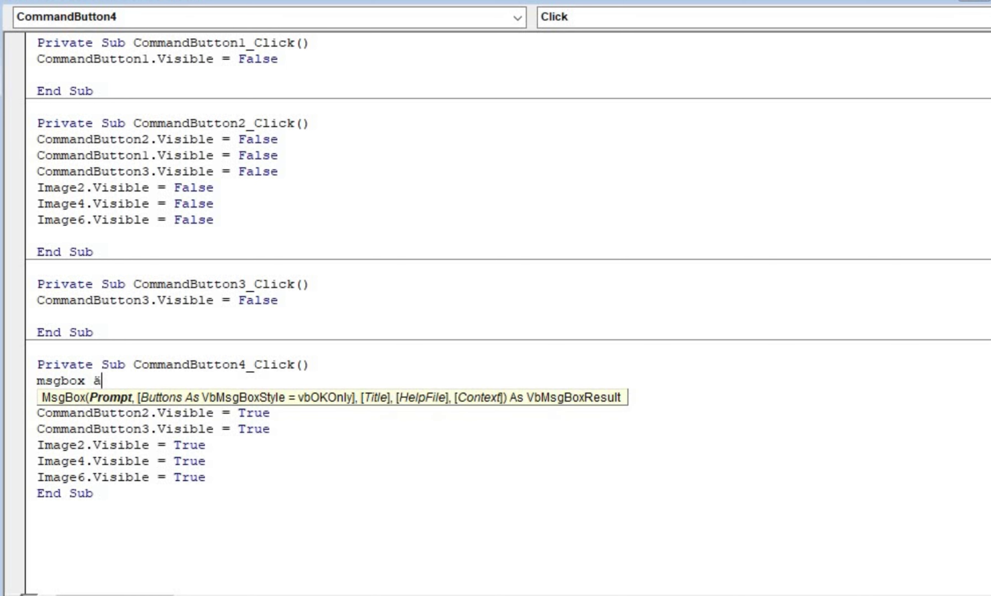
type("rs")
key("BackSpace")
key("BackSpace")
key("BackSpace")
key("BackSpace")
type("\"Are you sure?\",vb")
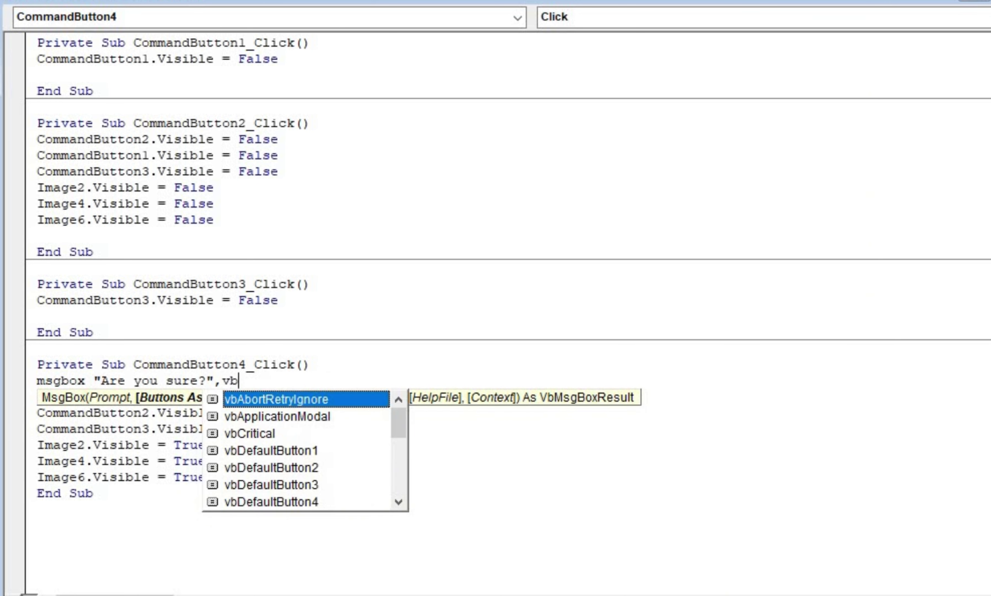
type("informatio")
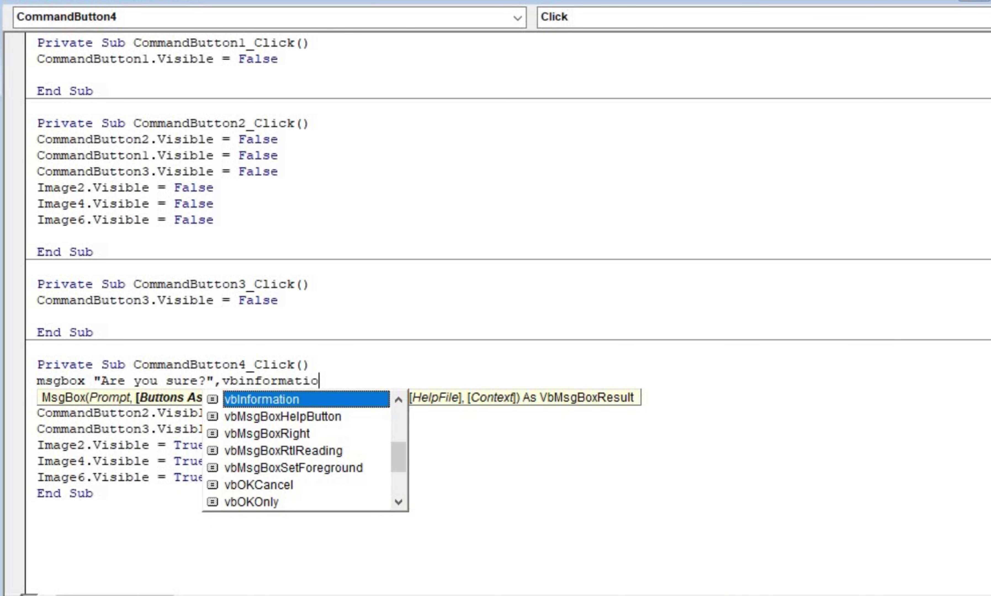
type("n,")
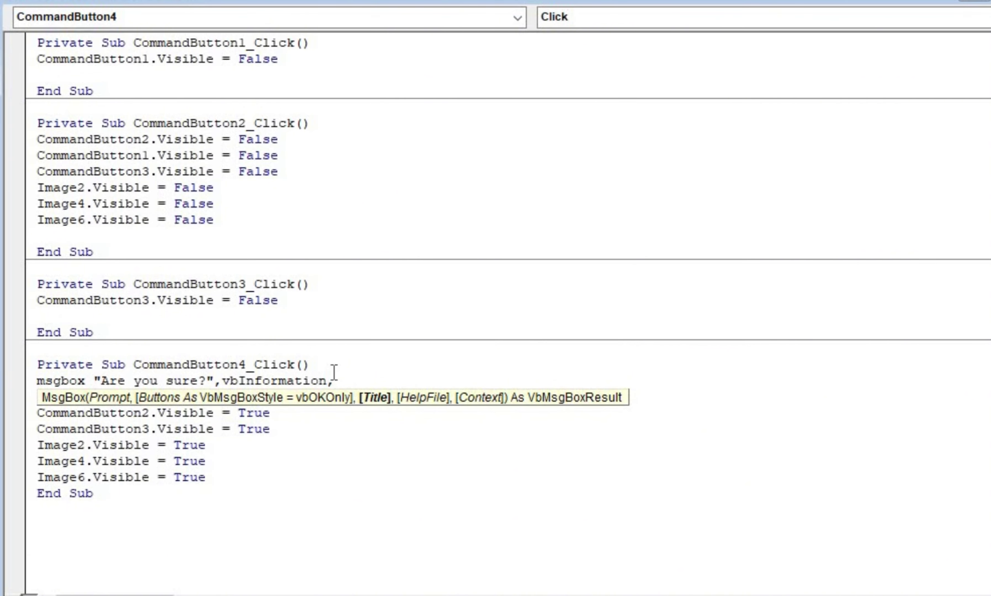
type("\"H")
type("ow ")
type("L")
type("ucky ")
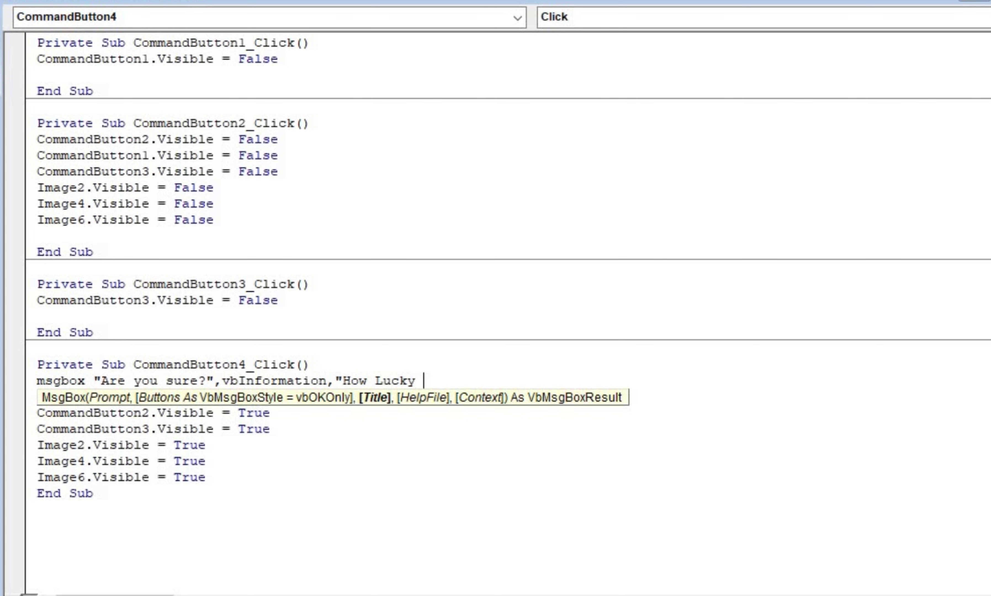
type("Are You")
type("?")
type("\"")
key("Return")
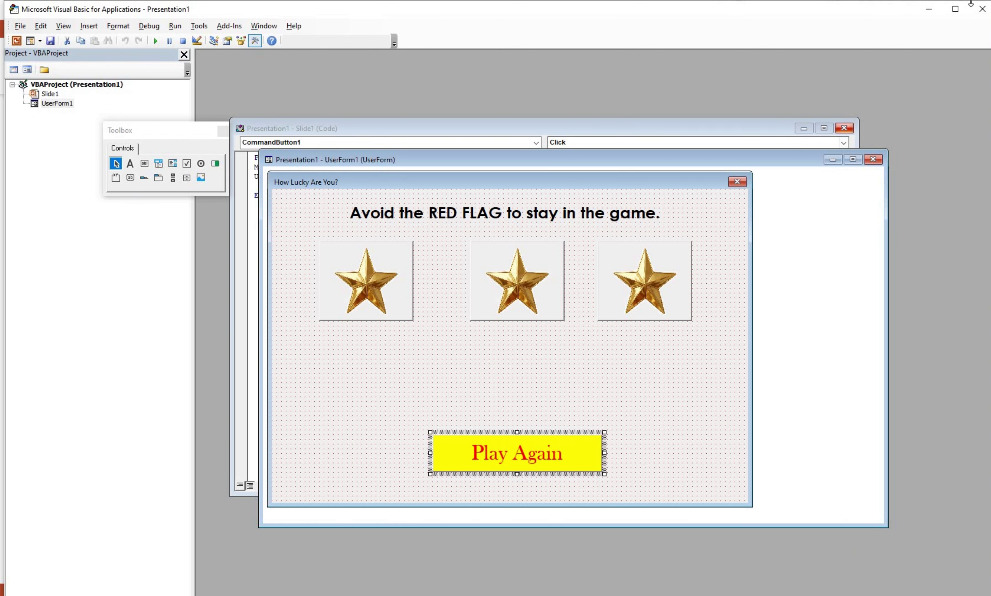
Run the slide show, play a round, acknowledge the Are you sure? prompt, then end the show.
key("alt+F11")
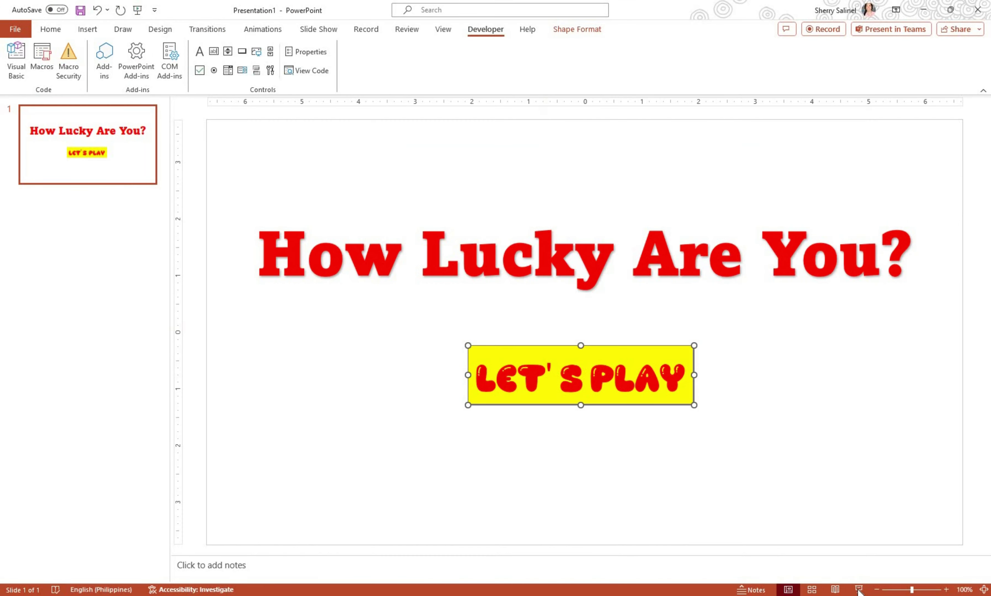
key("F5")
left_click(450, 374)
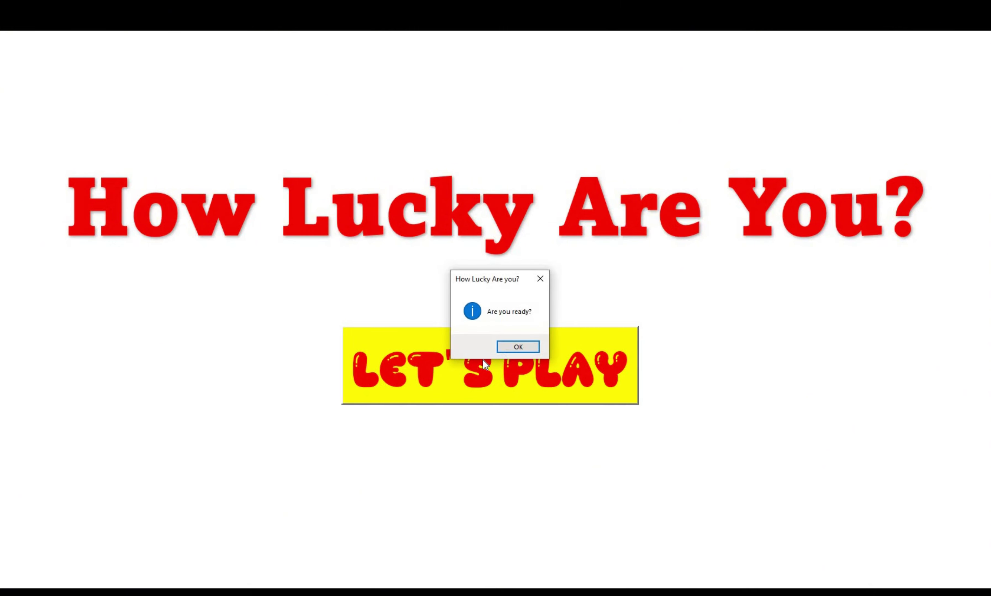
key("Return")
left_click(490, 278)
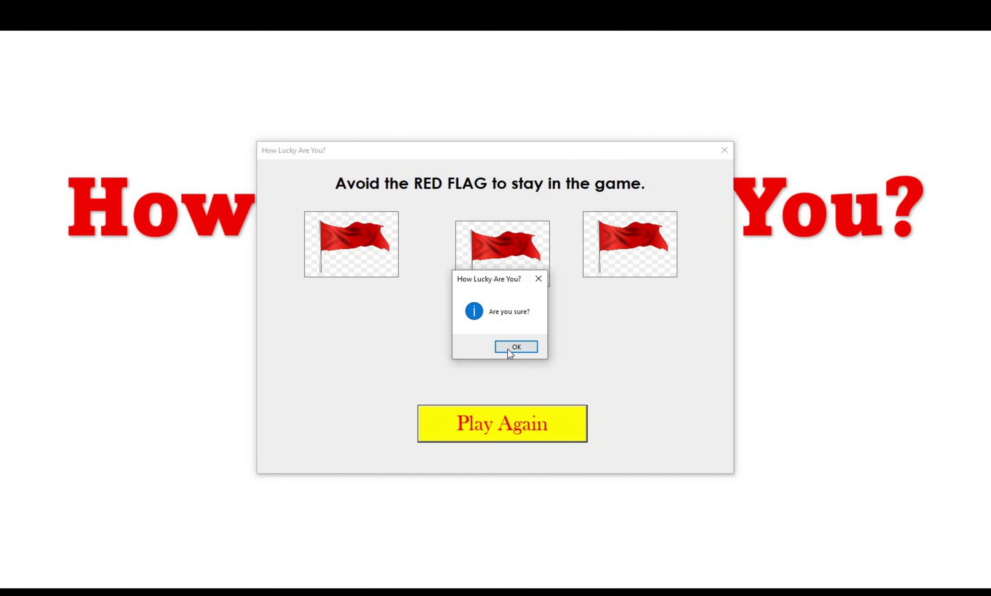
left_click(507, 349)
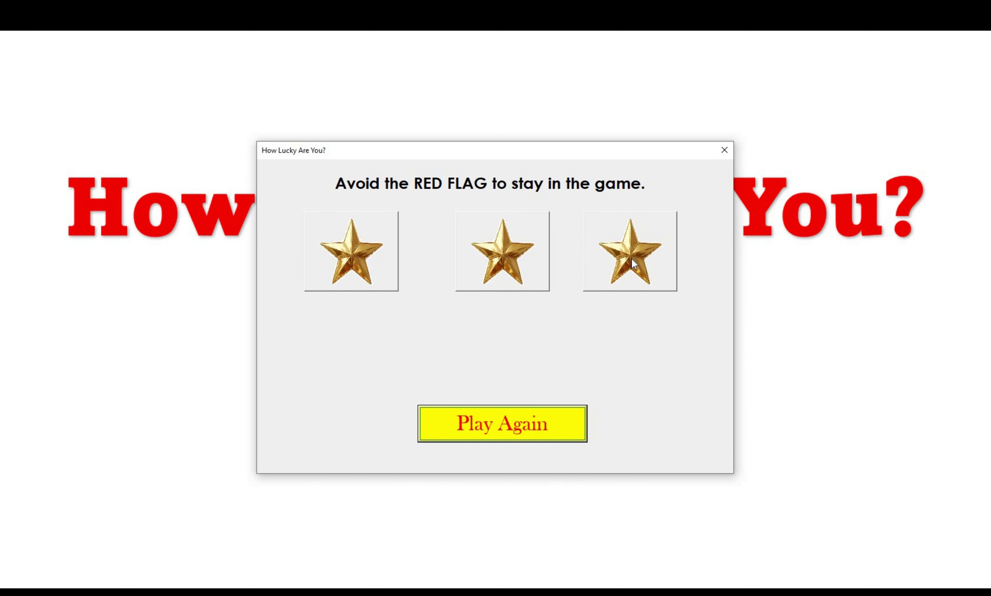
left_click(726, 147)
right_click(745, 338)
left_click(756, 329)
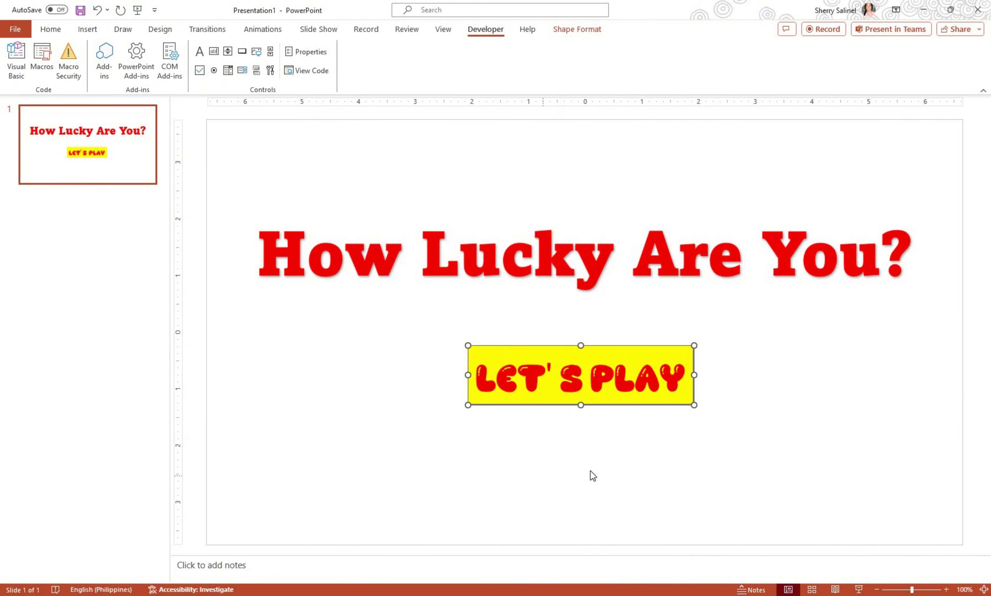
Draw a second command button below LET'S PLAY and set its caption to Exit.
left_click(243, 55)
left_click_drag(500, 467, 659, 501)
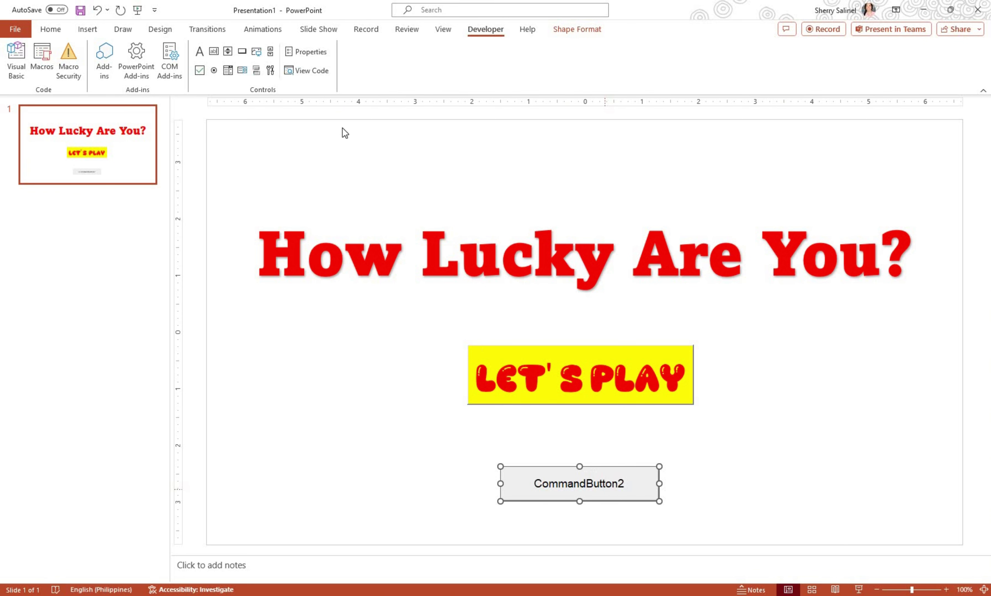
left_click(305, 51)
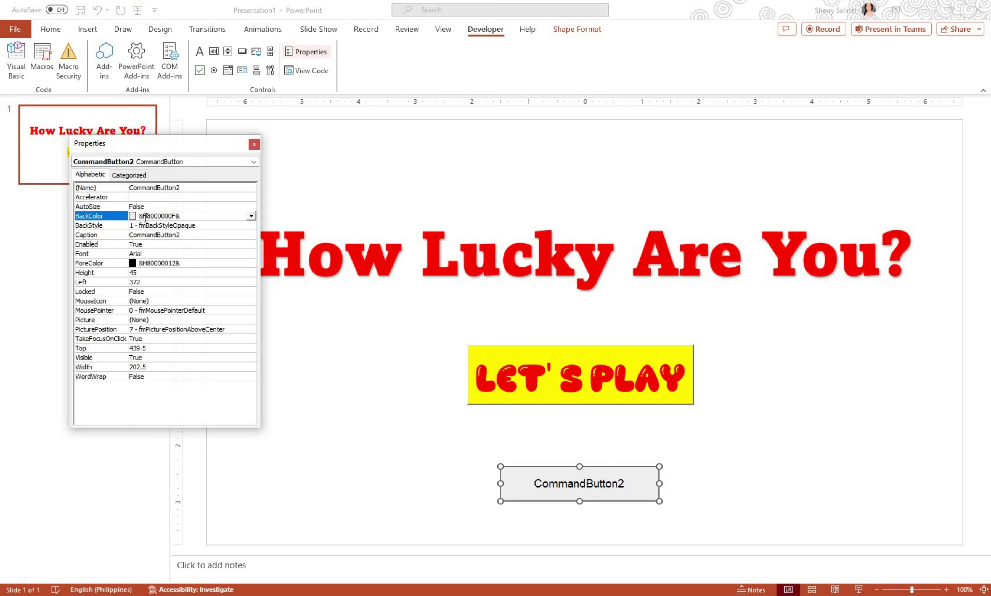
left_click(140, 235)
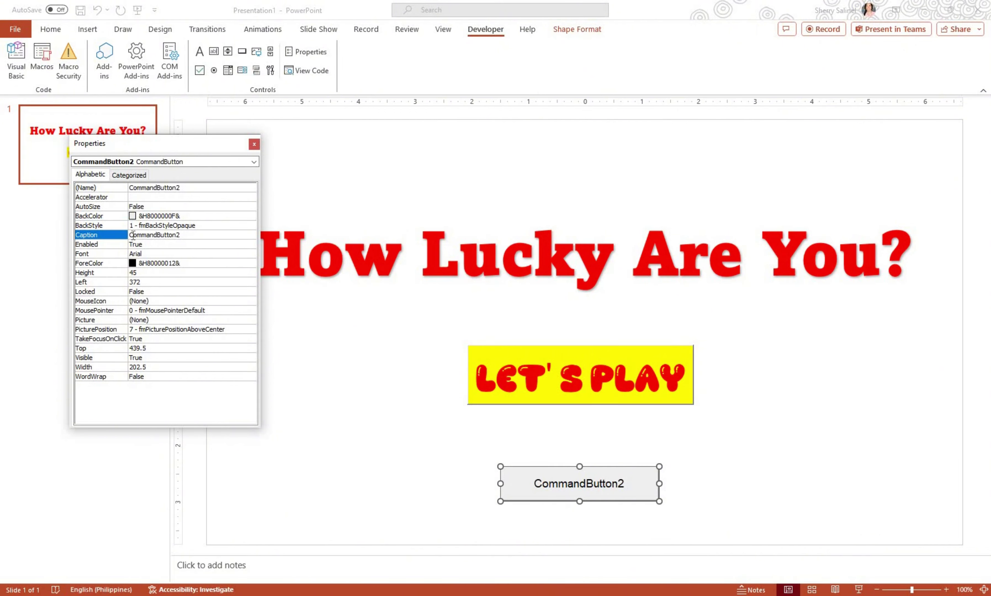
left_click(199, 235)
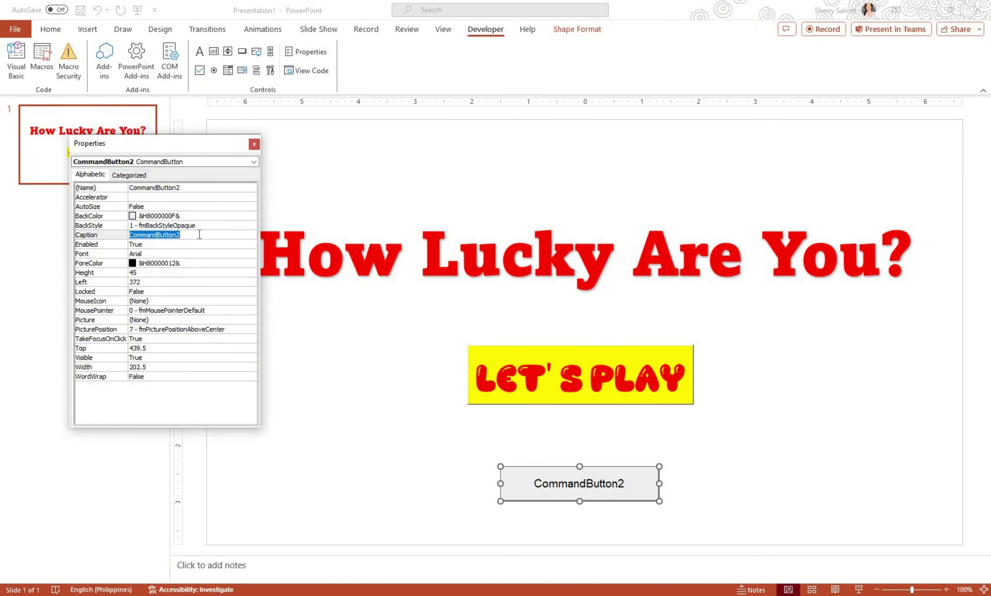
type("Exit")
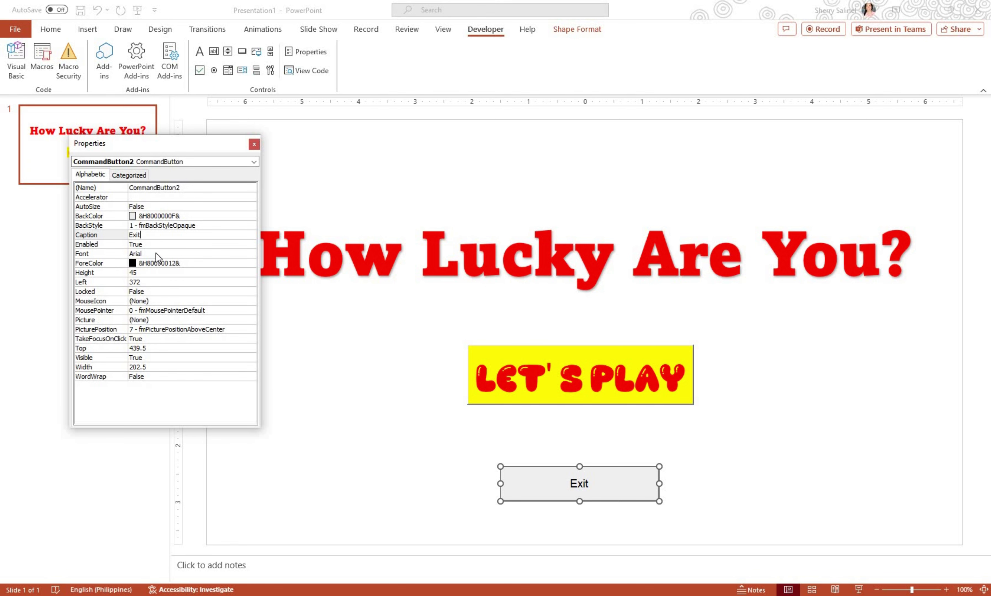
Set the Exit button's font size to 28.
left_click(253, 254)
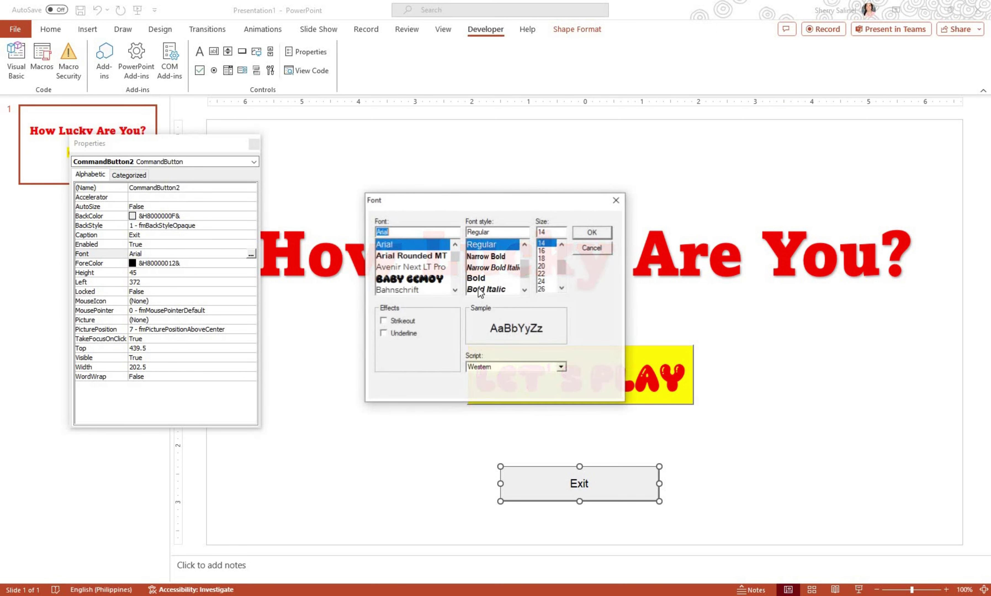
scroll(563, 288, "down", 1)
left_click(542, 274)
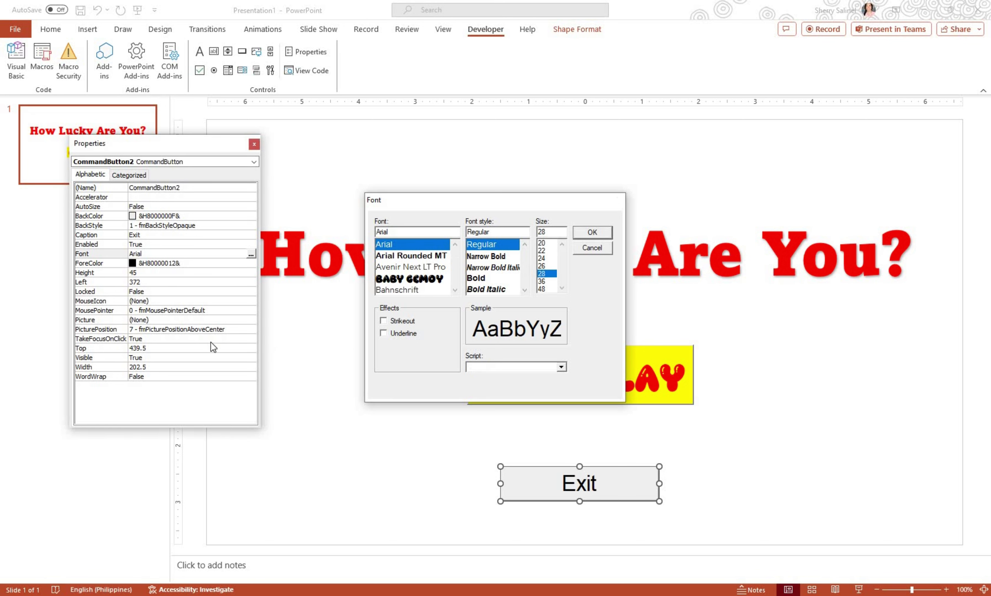
left_click(592, 232)
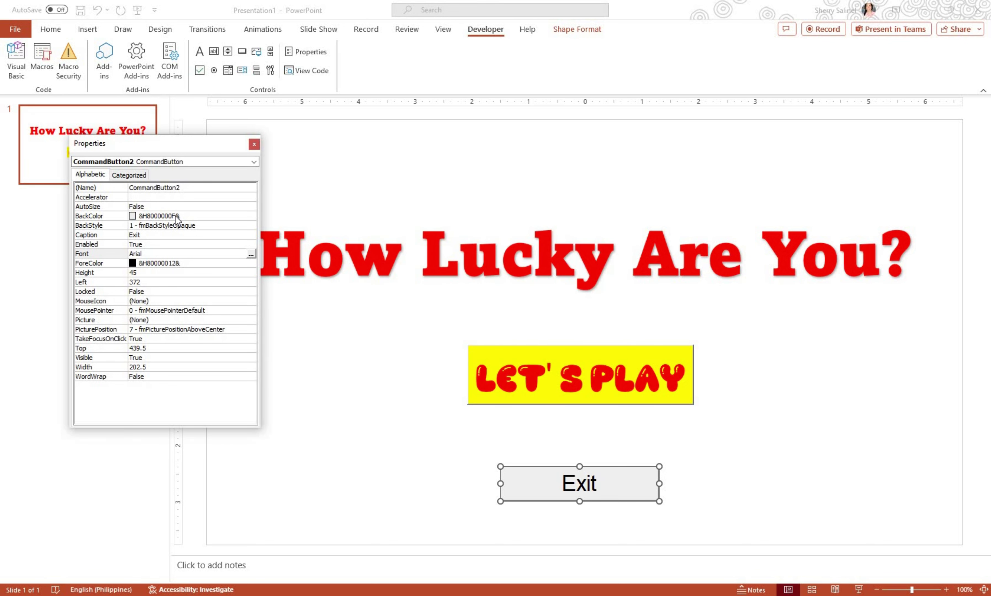
Give the Exit button a red background and white lettering from the Palette.
left_click(251, 218)
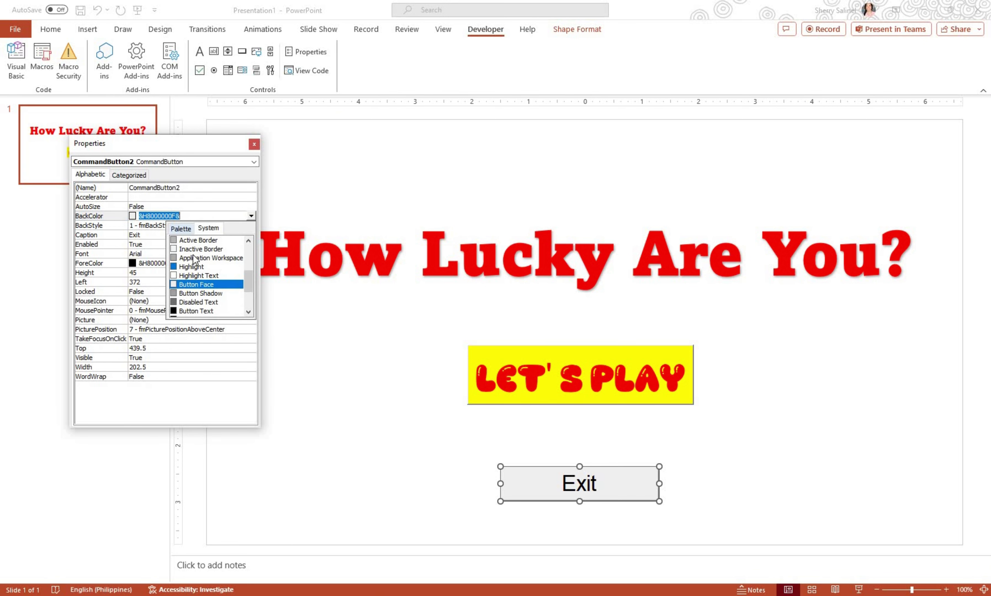
left_click(181, 228)
left_click(180, 257)
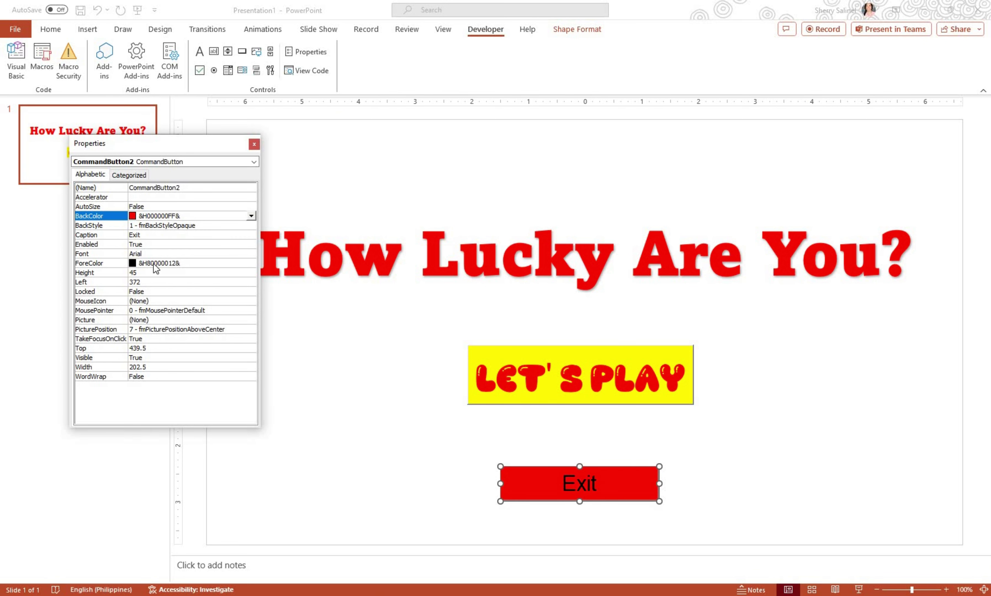
left_click(253, 266)
left_click(251, 263)
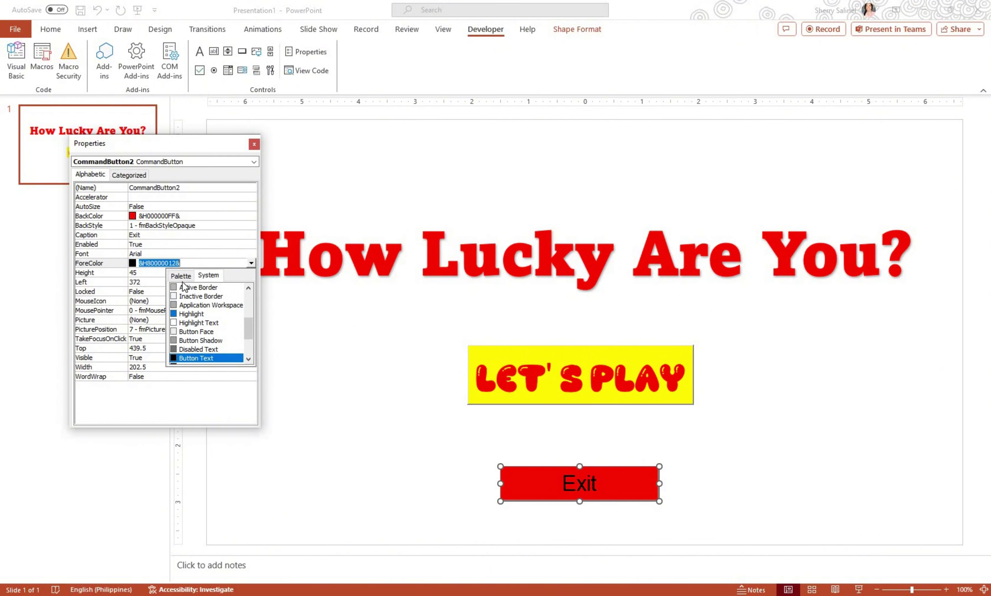
left_click(181, 276)
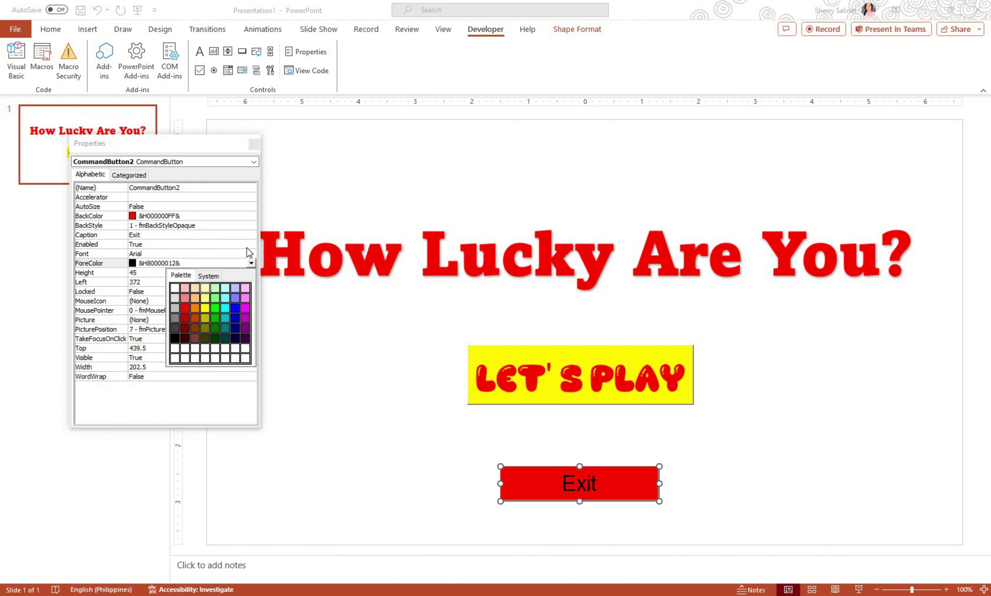
left_click(174, 288)
left_click(254, 144)
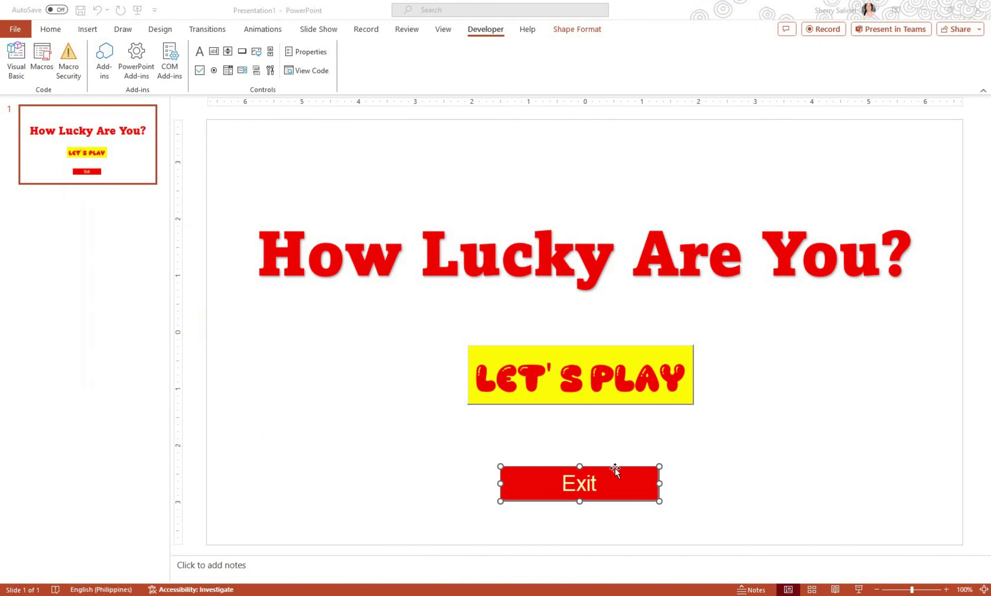
Make the Exit button's CommandButton2_Click routine run Application.Quit.
double_click(626, 485)
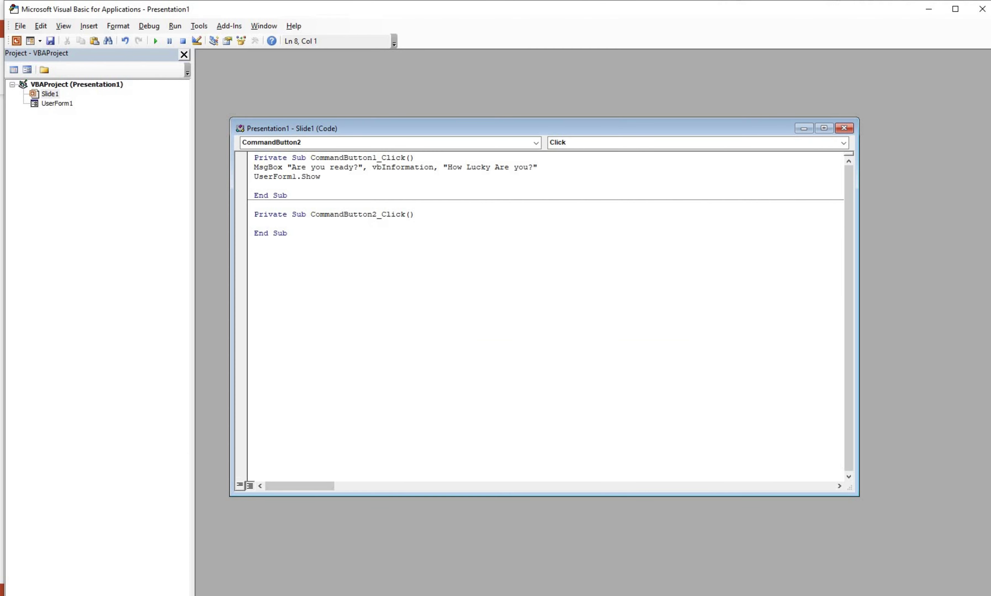
type("appli")
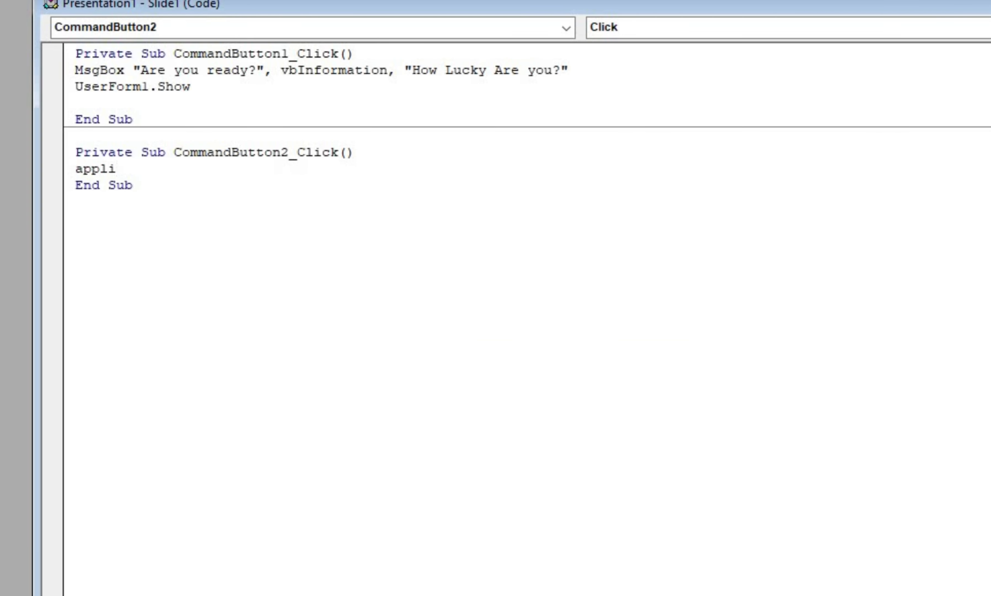
type("cation.q")
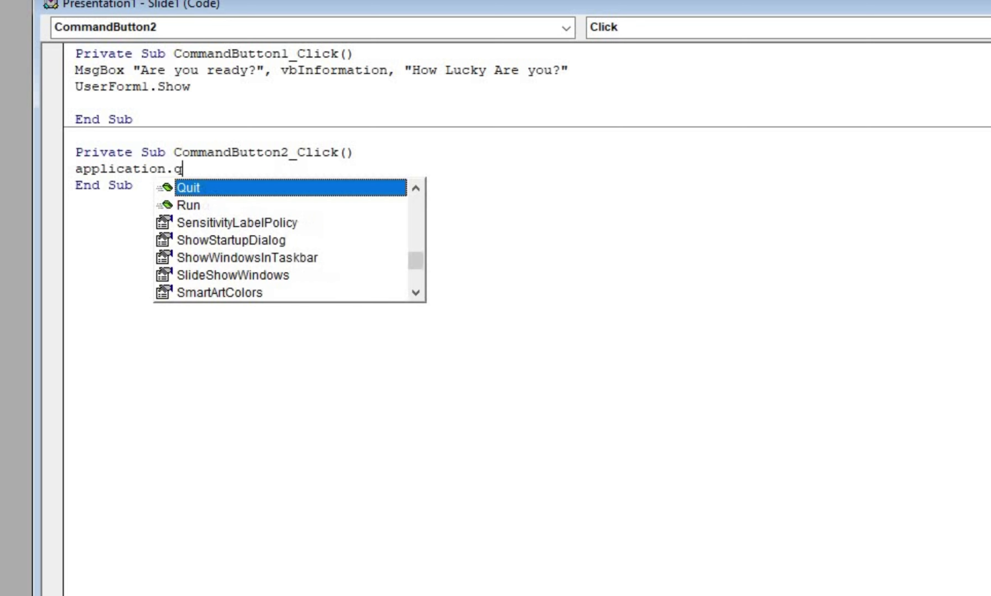
type("ui")
type("t")
key("BackSpace")
key("Return")
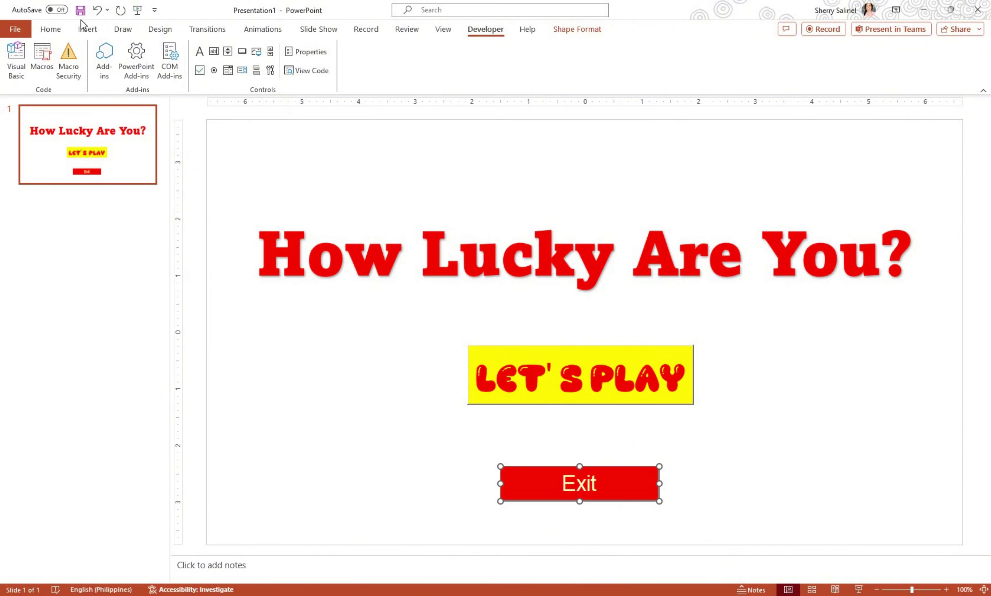
Start Save As in the Downloads grade 10 folder and name the file Exercise 2q1.
left_click(15, 29)
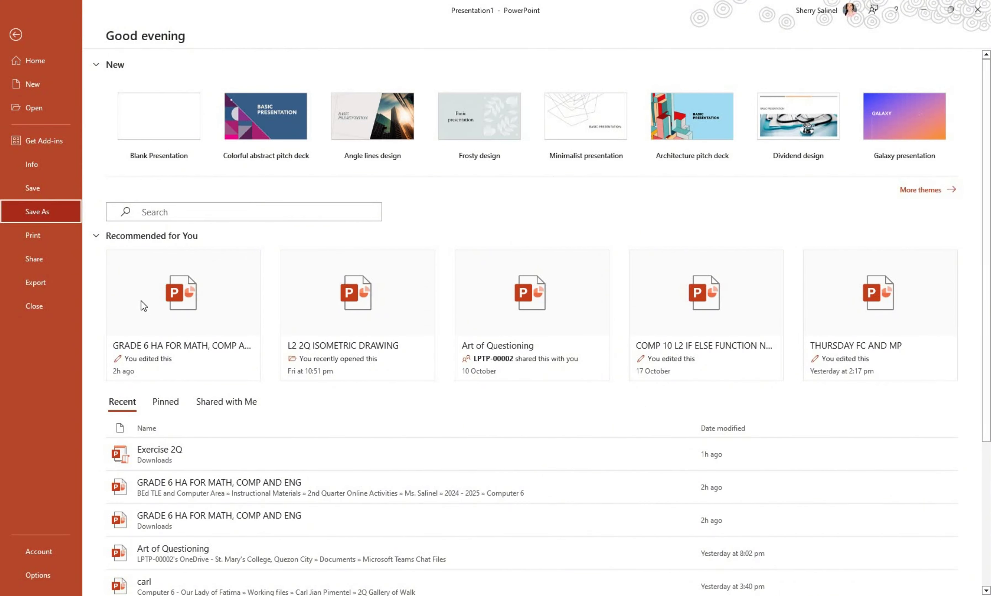
left_click(37, 211)
left_click(248, 272)
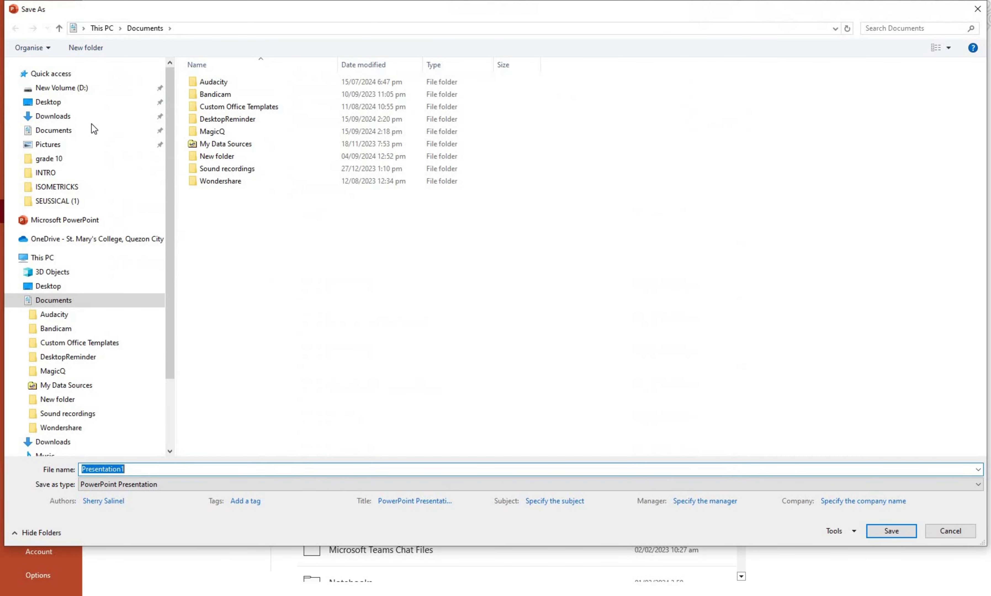
left_click(48, 159)
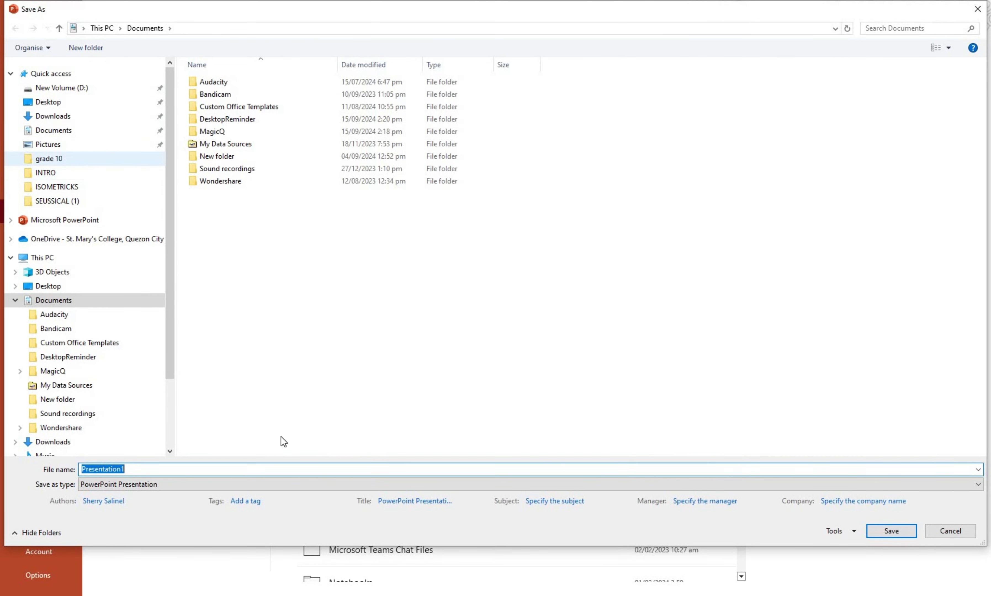
left_click(240, 469)
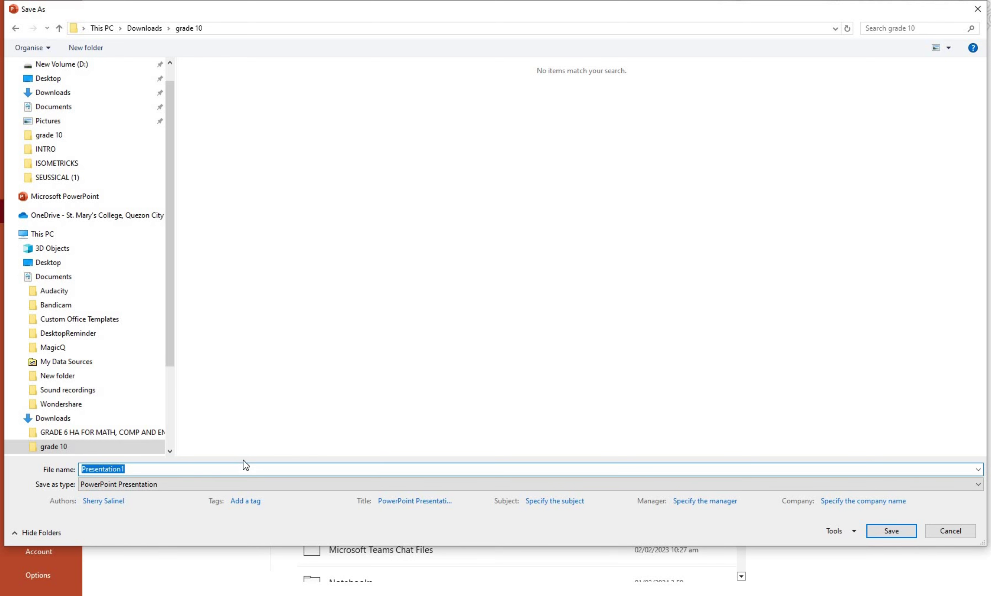
type("Exercise 2q1")
Choose PowerPoint Macro-Enabled Template, reopen Downloads > grade 10 and save.
left_click(139, 486)
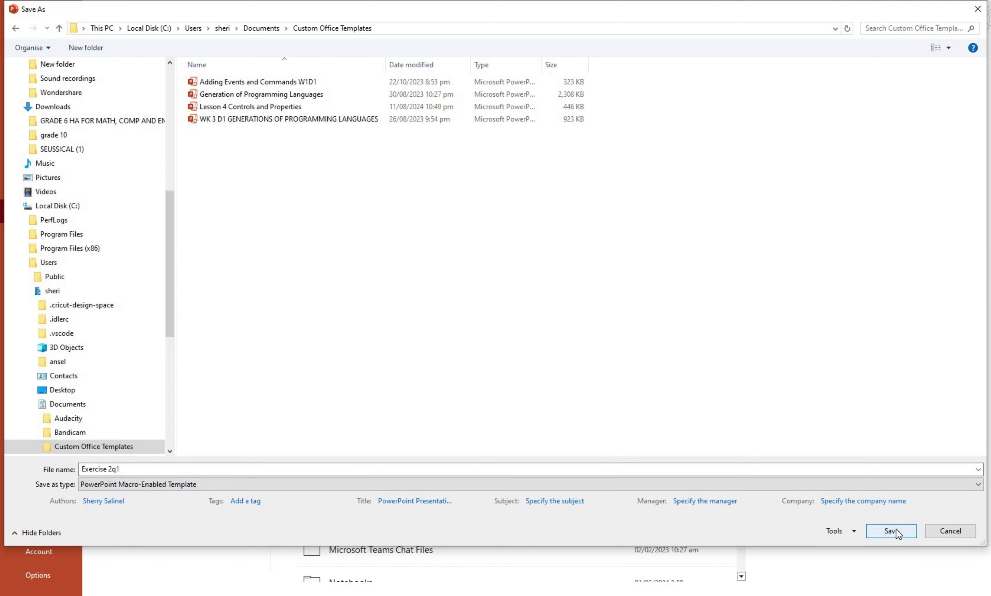
scroll(110, 282, "up", 2)
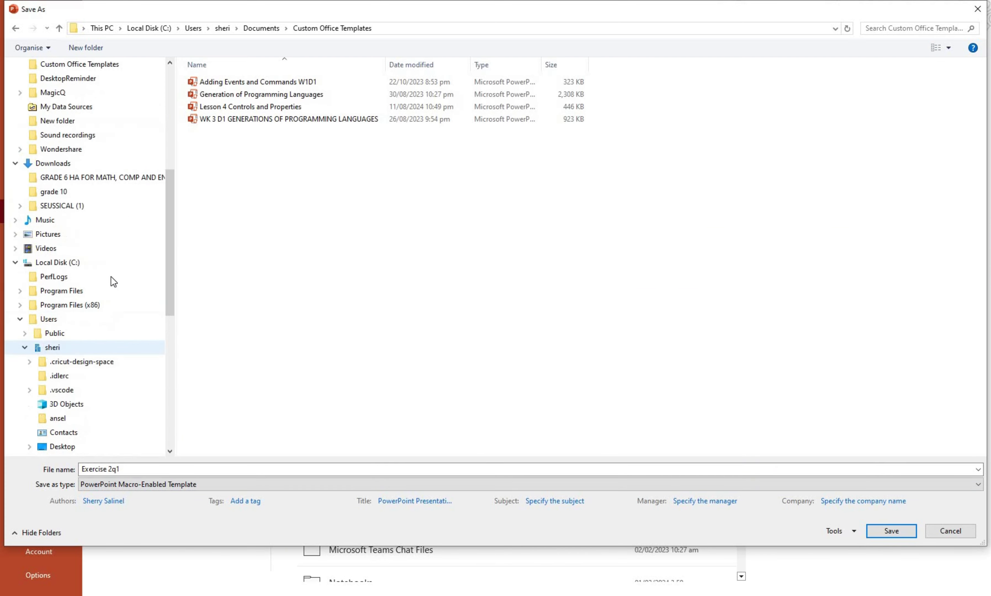
scroll(84, 240, "up", 2)
scroll(75, 181, "up", 2)
scroll(64, 165, "up", 3)
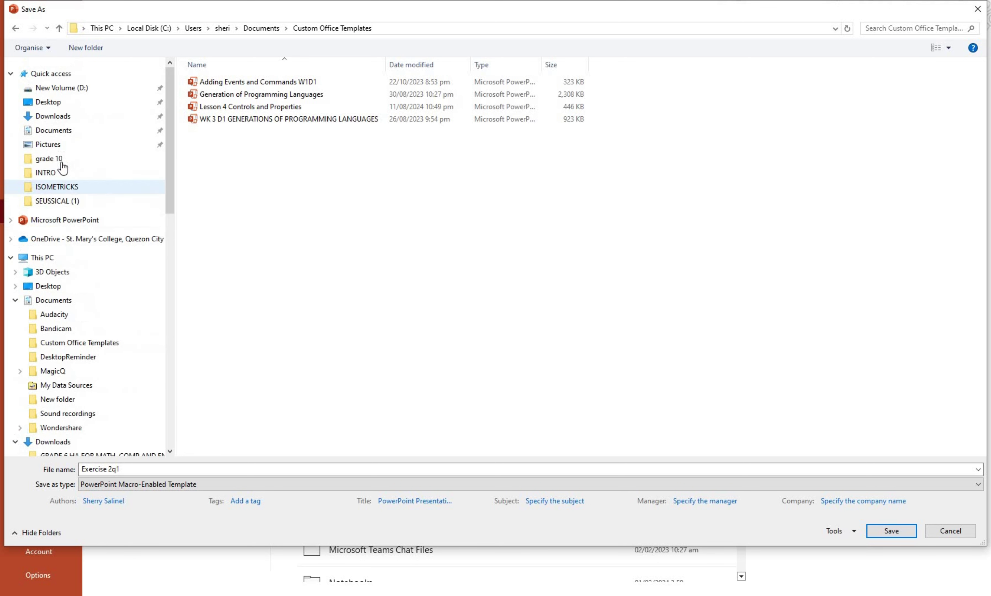
left_click(61, 117)
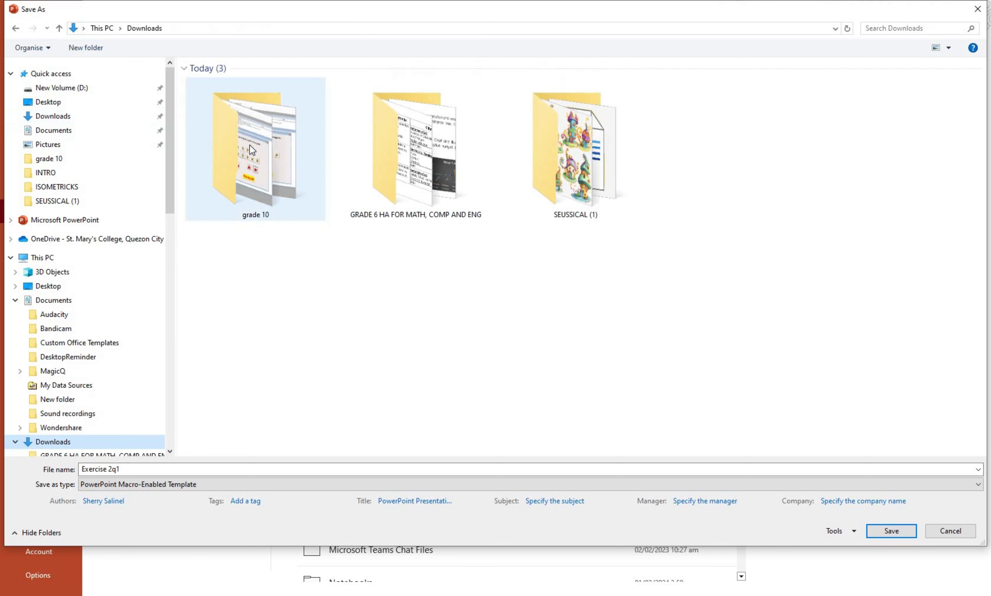
key("Return")
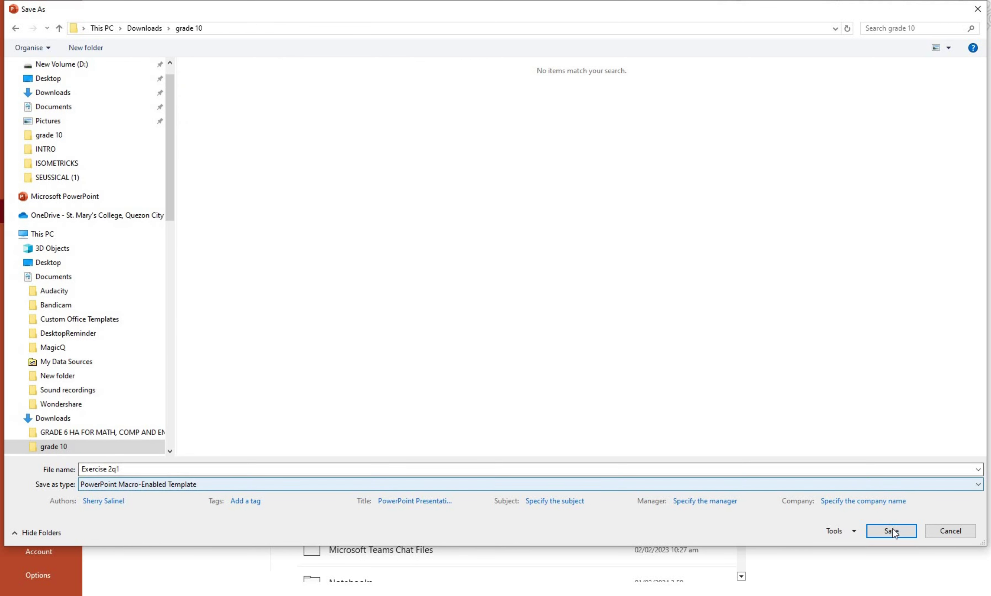
left_click(891, 530)
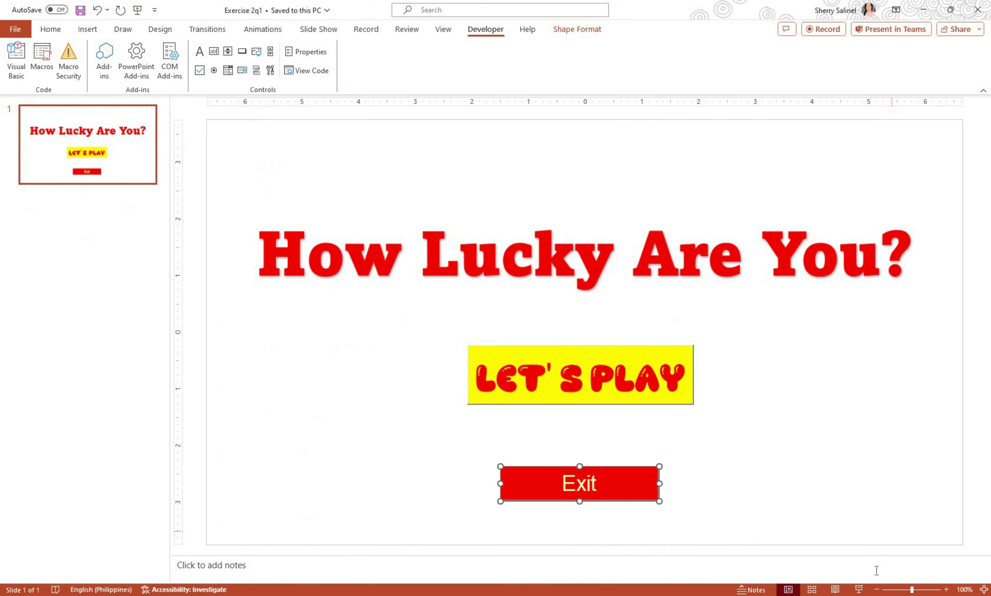
left_click(858, 589)
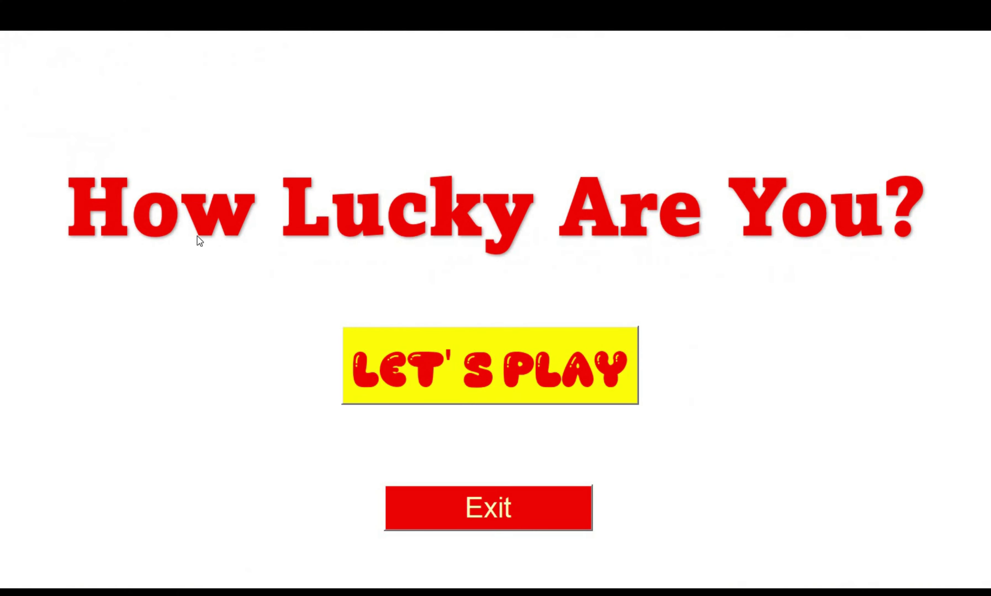
left_click(481, 357)
key("Return")
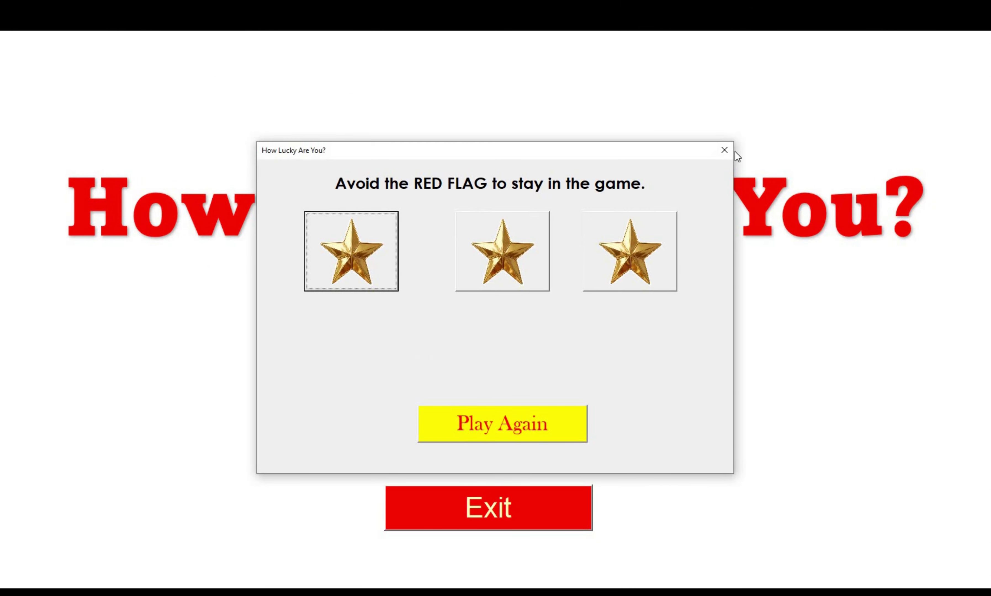
left_click(531, 511)
left_click(534, 517)
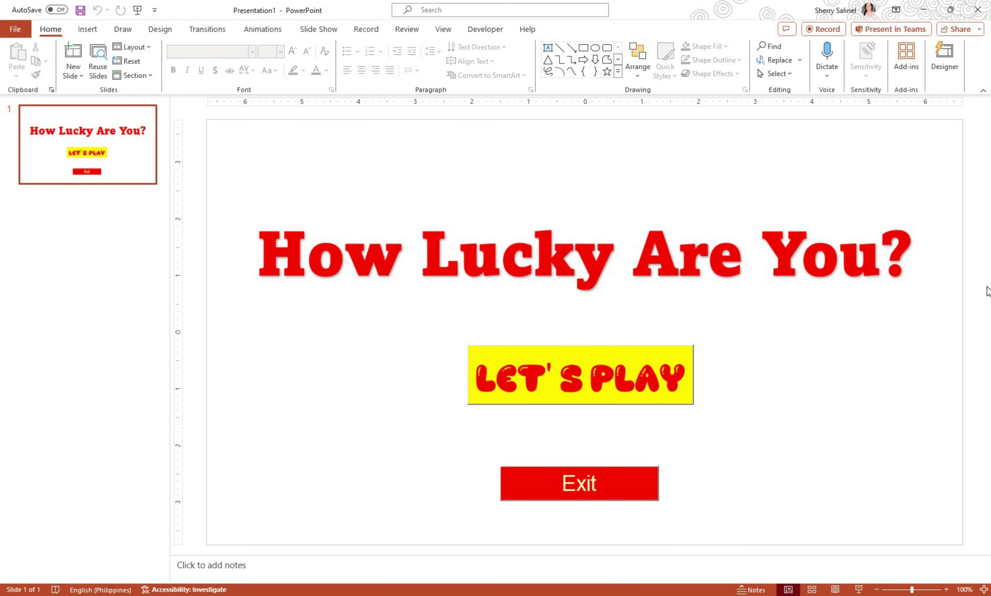